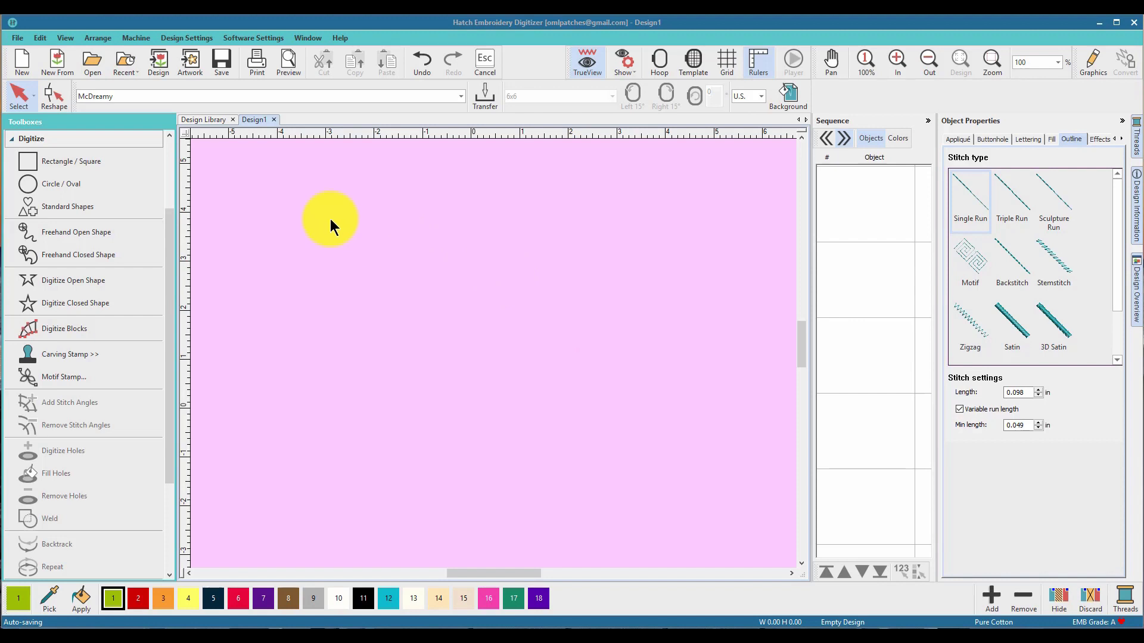
Add heart pattern H from the Borders category of standard shapes as an outline about 5 in wide and 5 in high.
{"action": "left_click", "coordinate": [81, 206]}
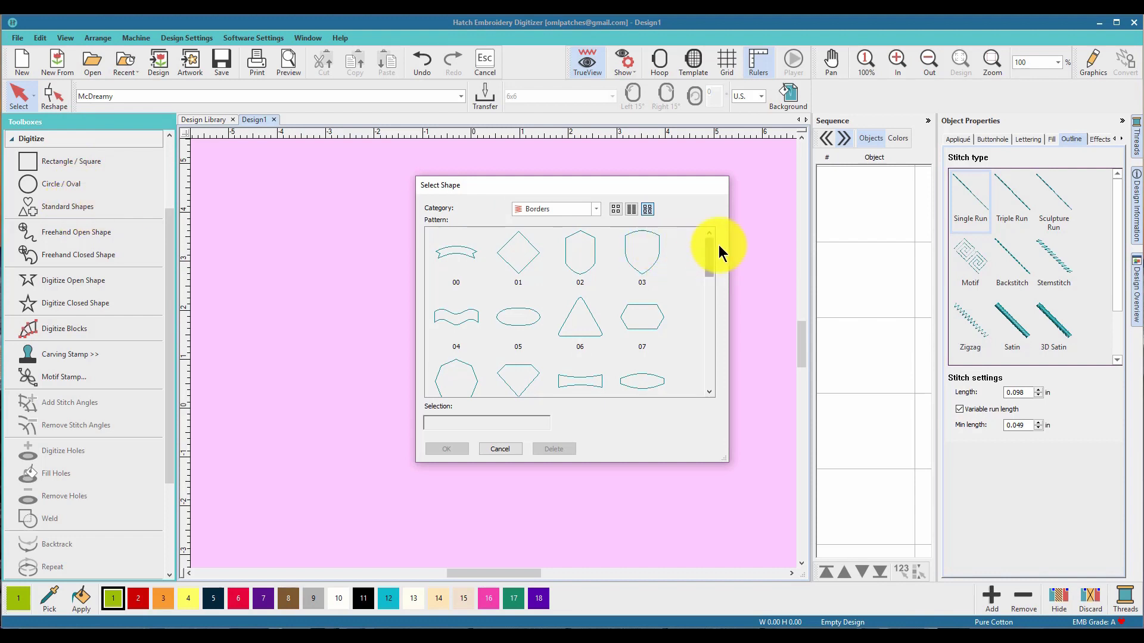
{"action": "left_click_drag", "start_coordinate": [713, 249], "coordinate": [712, 299]}
{"action": "left_click", "coordinate": [640, 319]}
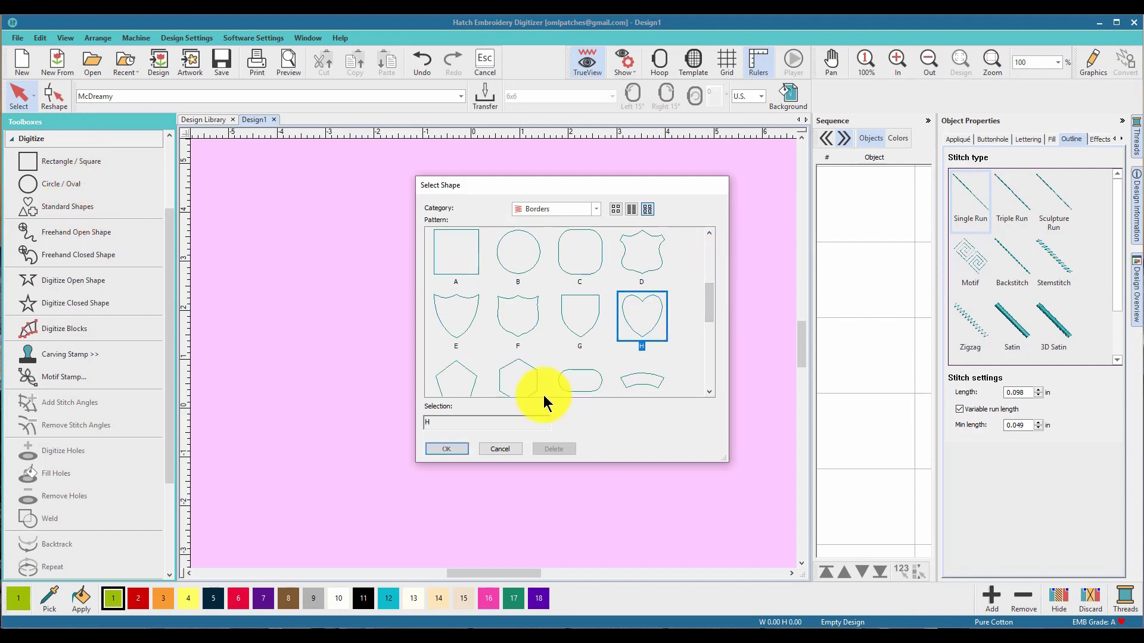
{"action": "left_click", "coordinate": [460, 448]}
{"action": "left_click", "coordinate": [376, 232]}
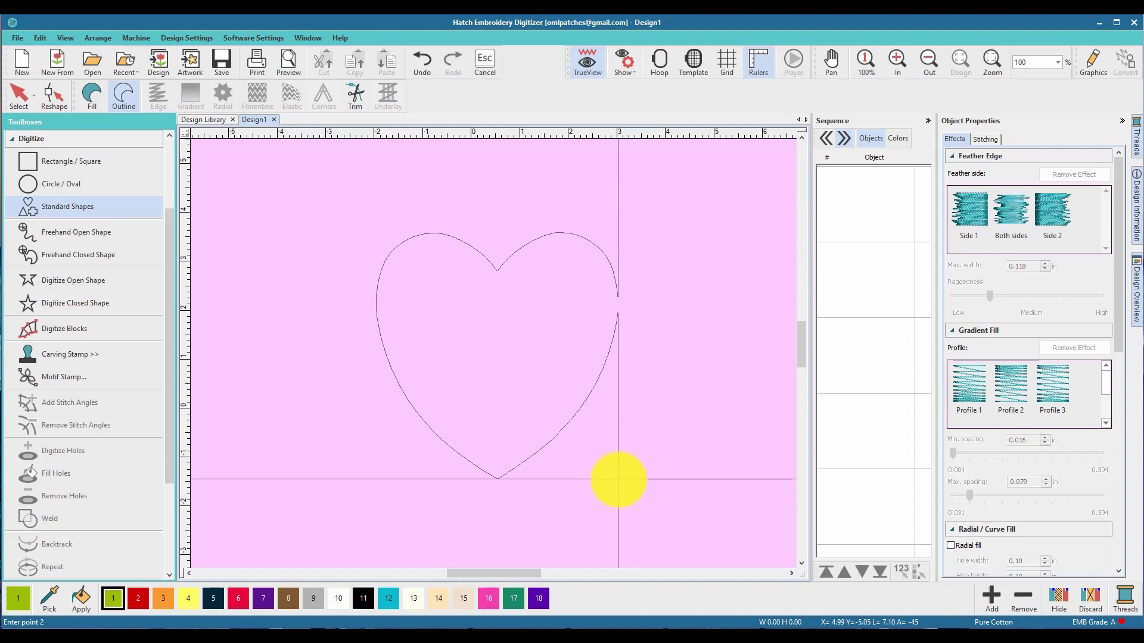
{"action": "left_click", "coordinate": [617, 480]}
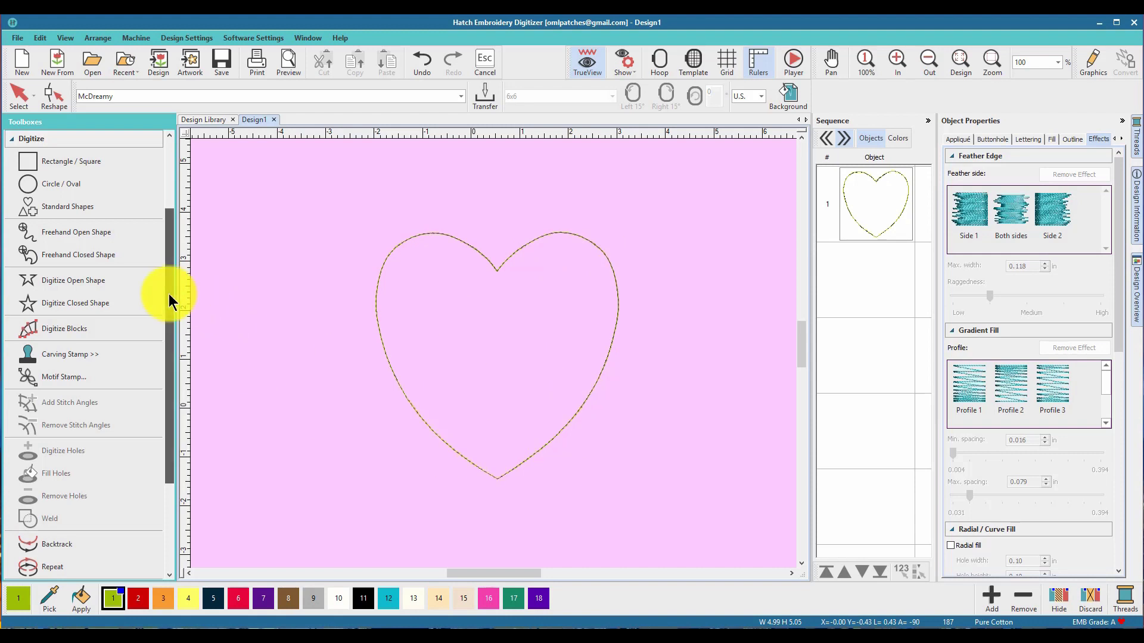
Add the lettering "SBS" in the Block2 font inside the heart.
{"action": "left_click_drag", "start_coordinate": [171, 299], "coordinate": [173, 232]}
{"action": "left_click", "coordinate": [97, 246]}
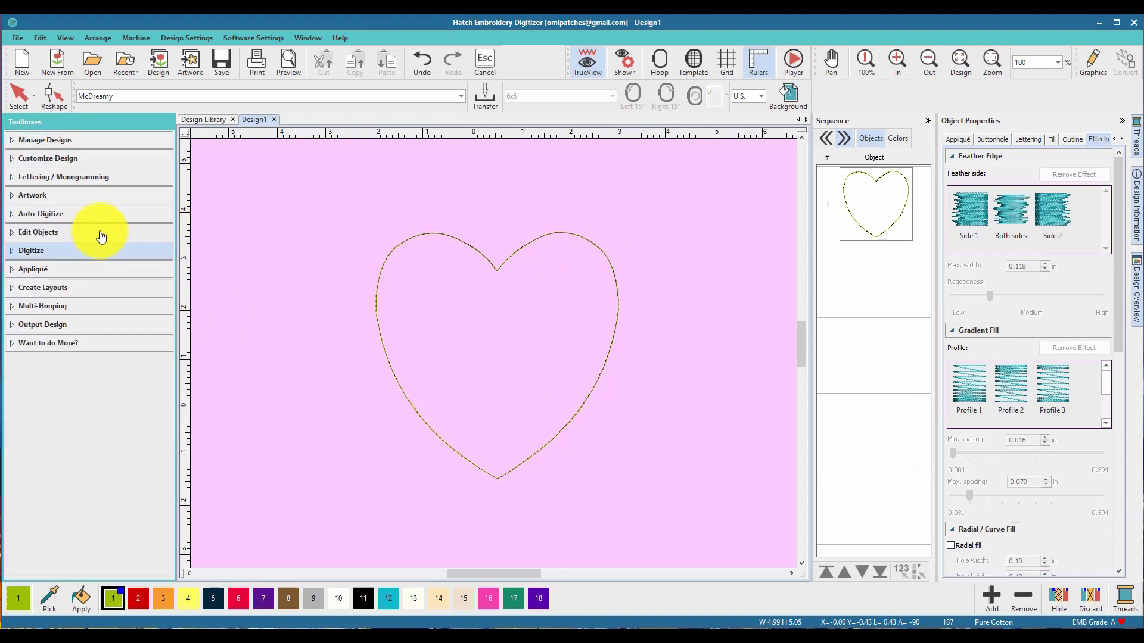
{"action": "left_click", "coordinate": [92, 179]}
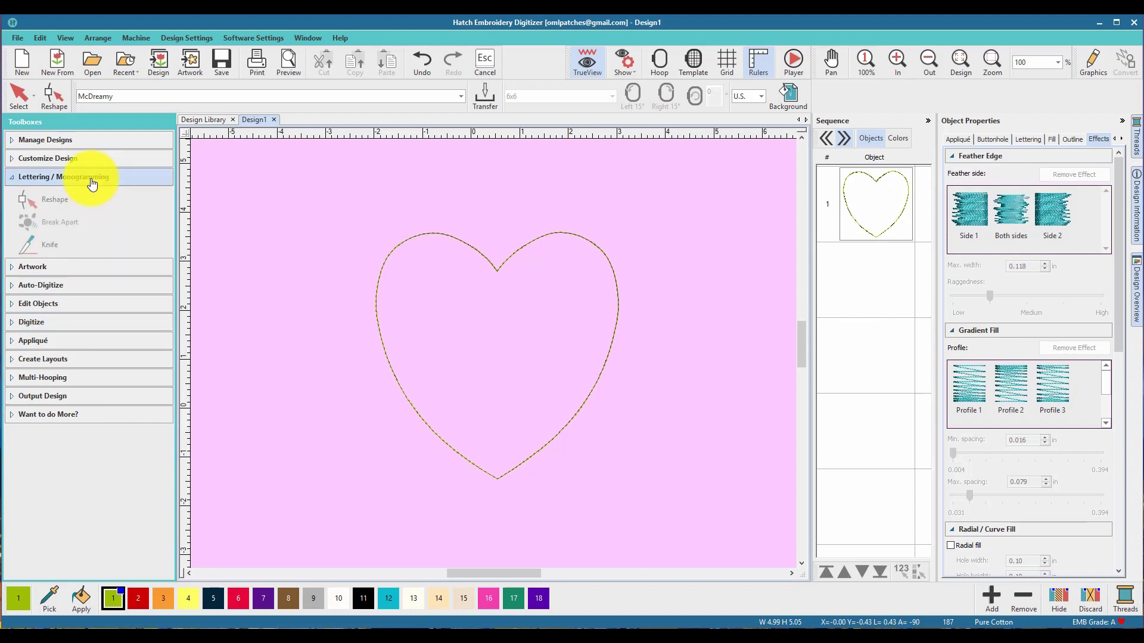
{"action": "left_click", "coordinate": [57, 200]}
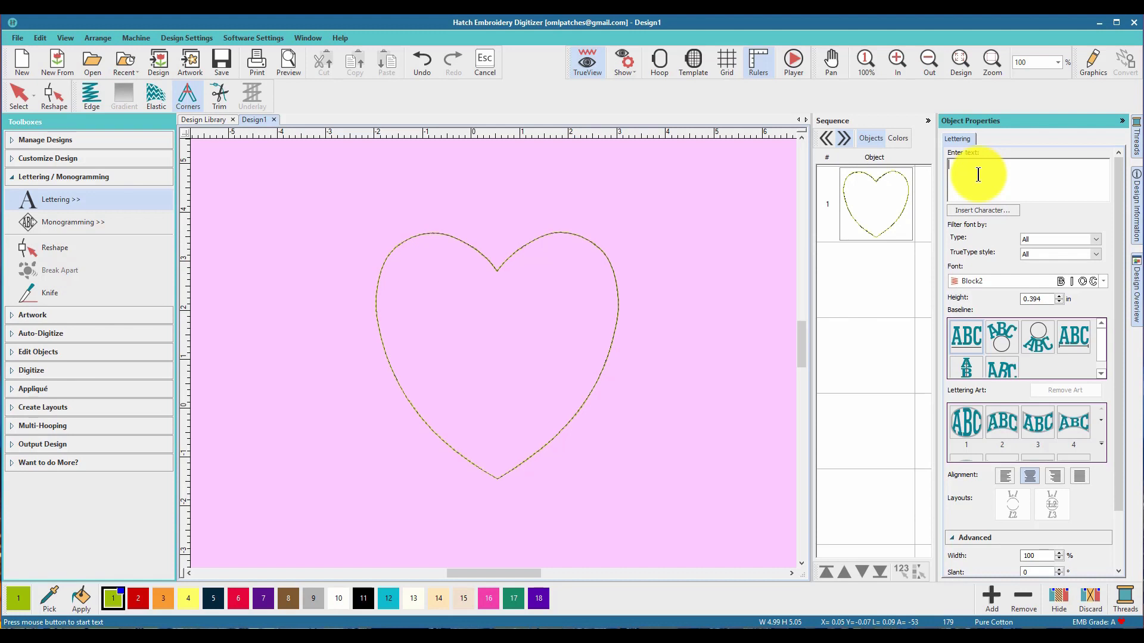
{"action": "type", "text": "s"}
{"action": "type", "text": "S"}
{"action": "key", "text": "Return"}
{"action": "type", "text": "BS"}
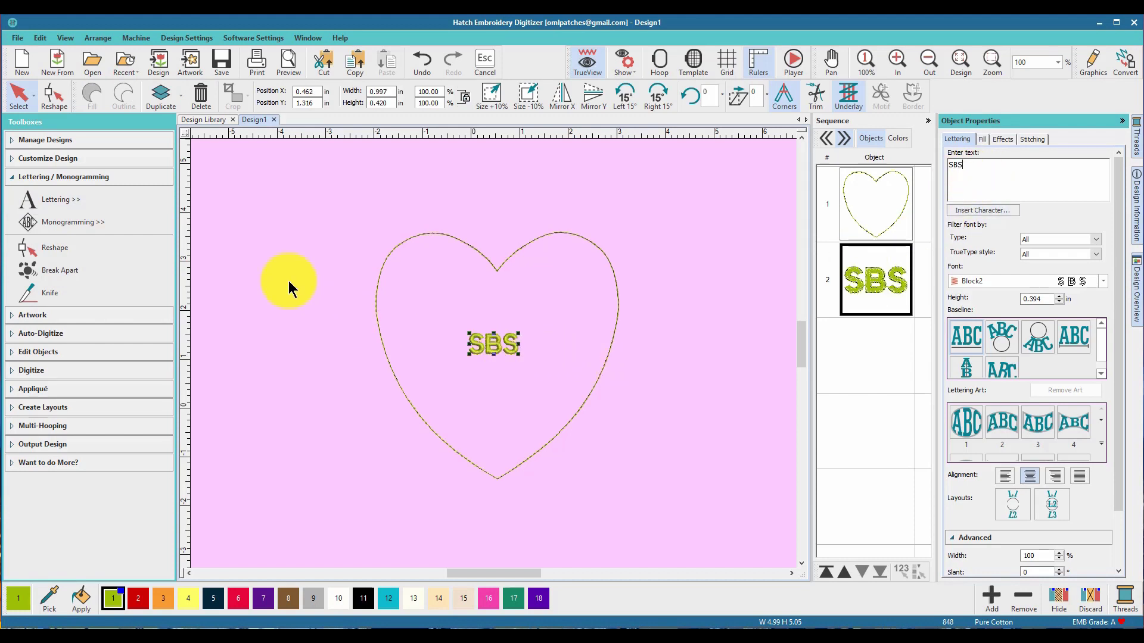
Enlarge the SBS lettering to about 4.8 in wide and stretch it to about 3.4 in high over the heart.
{"action": "left_click", "coordinate": [524, 352]}
{"action": "left_click", "coordinate": [495, 334]}
{"action": "left_click_drag", "start_coordinate": [517, 331], "coordinate": [701, 256]}
{"action": "left_click_drag", "start_coordinate": [458, 411], "coordinate": [389, 427]}
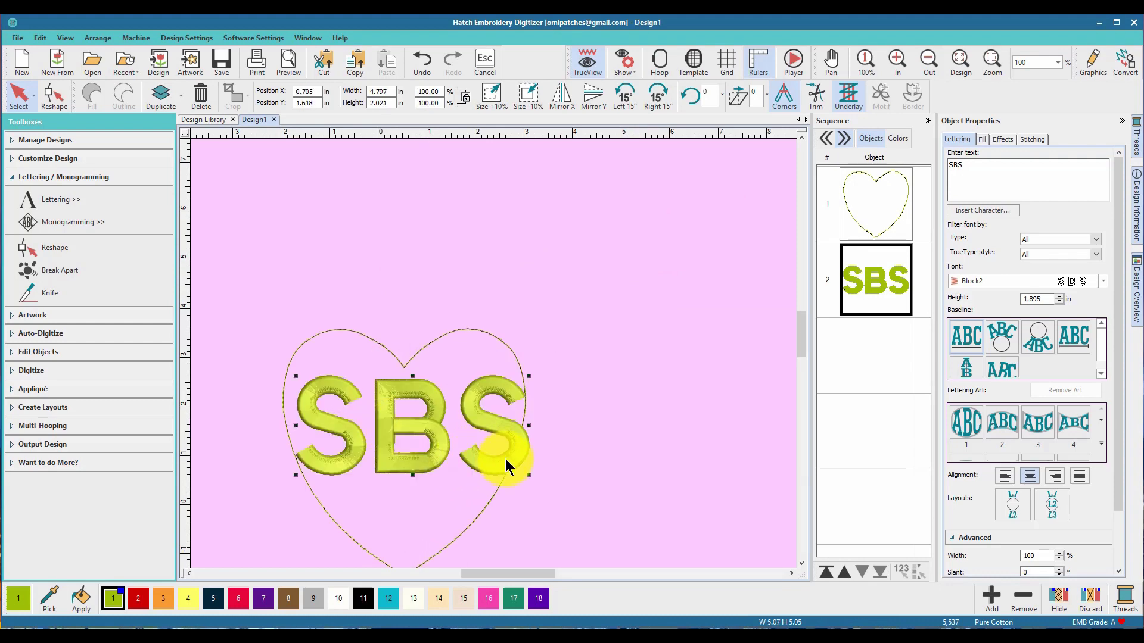
{"action": "left_click_drag", "start_coordinate": [412, 475], "coordinate": [414, 542]}
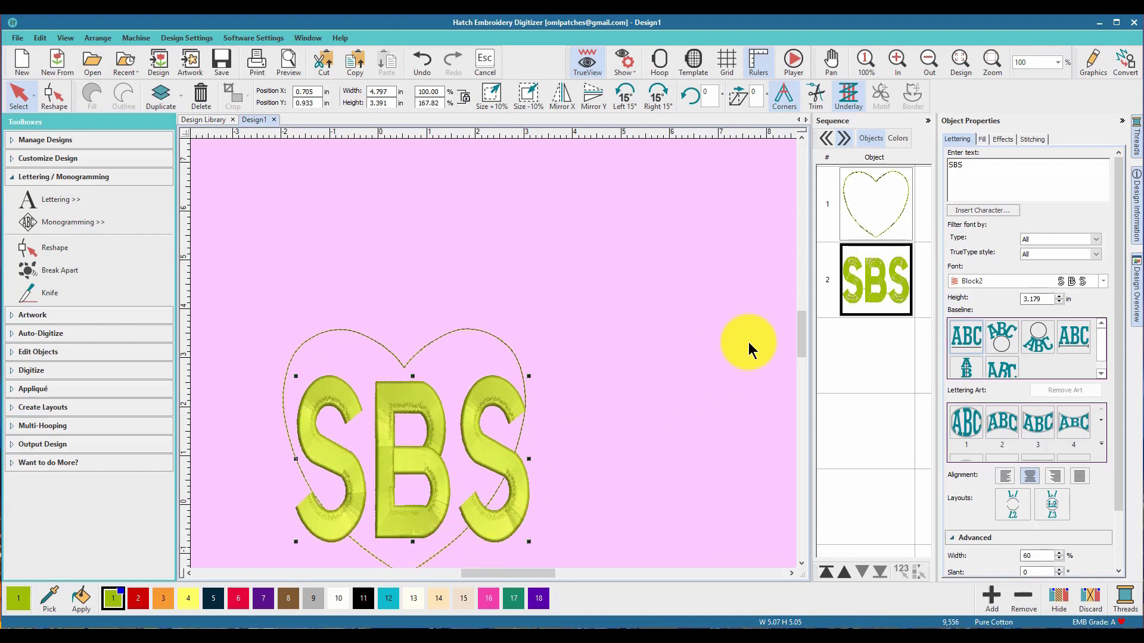
Change the fill stitch type of the SBS lettering to Tatami.
{"action": "mouse_move", "coordinate": [802, 326]}
{"action": "left_mouse_down"}
{"action": "mouse_move", "coordinate": [802, 340]}
{"action": "mouse_move", "coordinate": [806, 330]}
{"action": "left_mouse_up"}
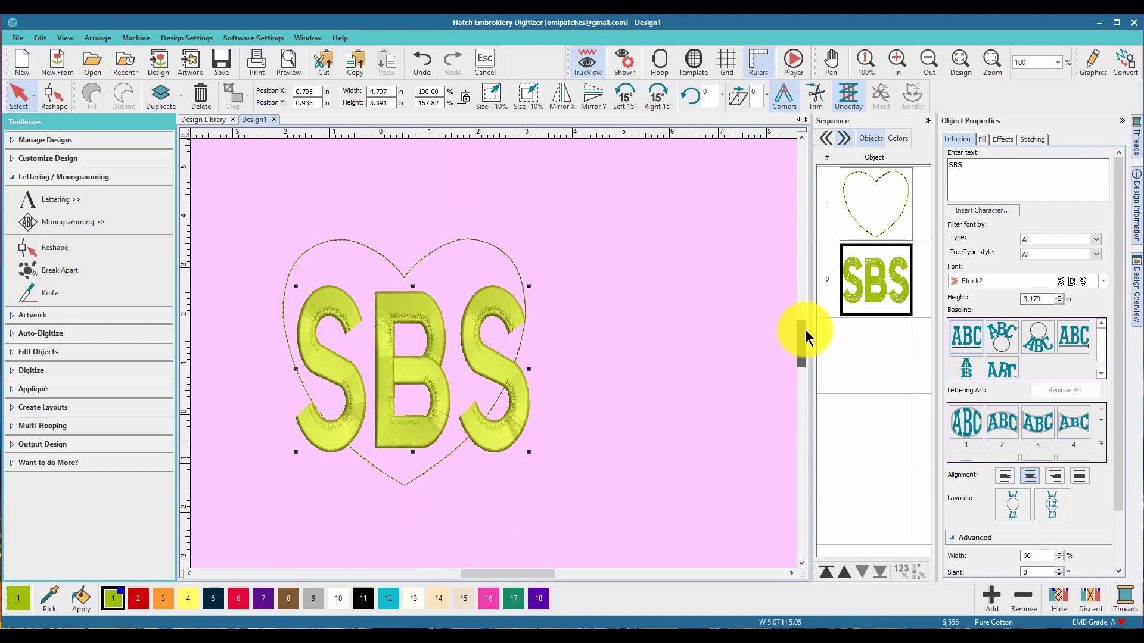
{"action": "left_click_drag", "start_coordinate": [526, 574], "coordinate": [513, 573]}
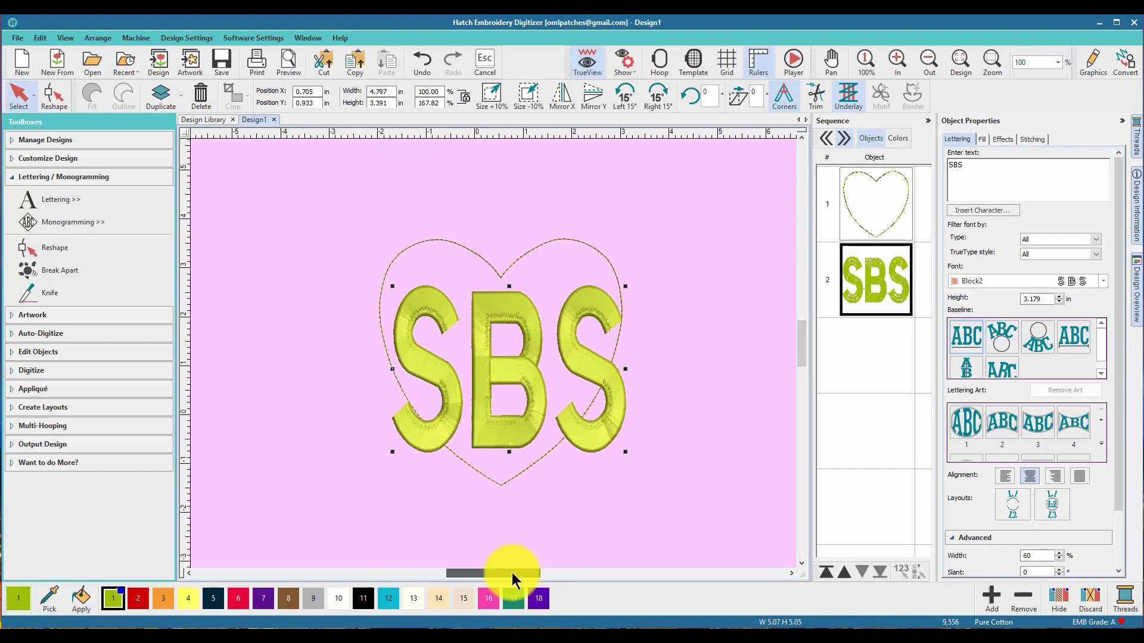
{"action": "scroll", "coordinate": [492, 355], "scroll_direction": "up", "scroll_amount": 1}
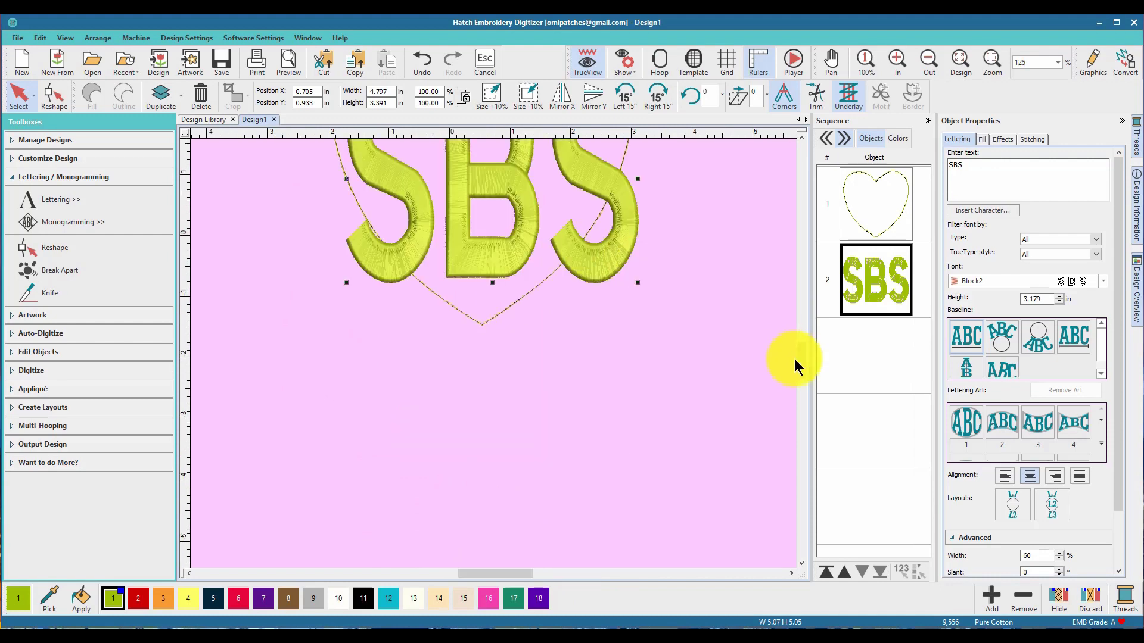
{"action": "mouse_move", "coordinate": [802, 361]}
{"action": "left_mouse_down"}
{"action": "mouse_move", "coordinate": [802, 346]}
{"action": "mouse_move", "coordinate": [799, 358]}
{"action": "left_mouse_up"}
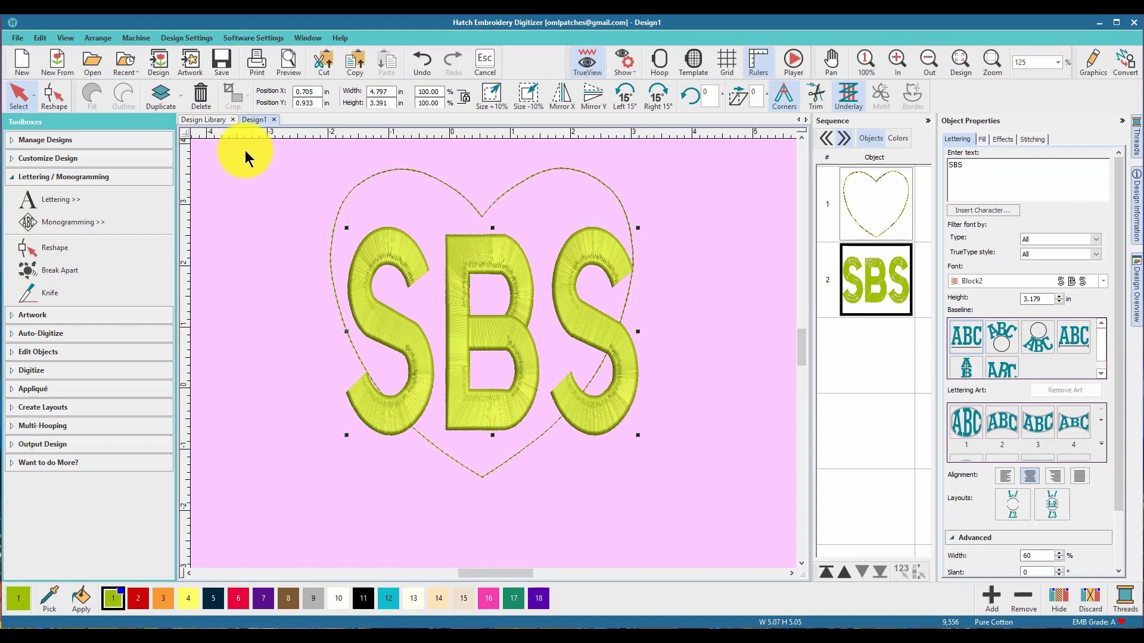
{"action": "left_click", "coordinate": [980, 139]}
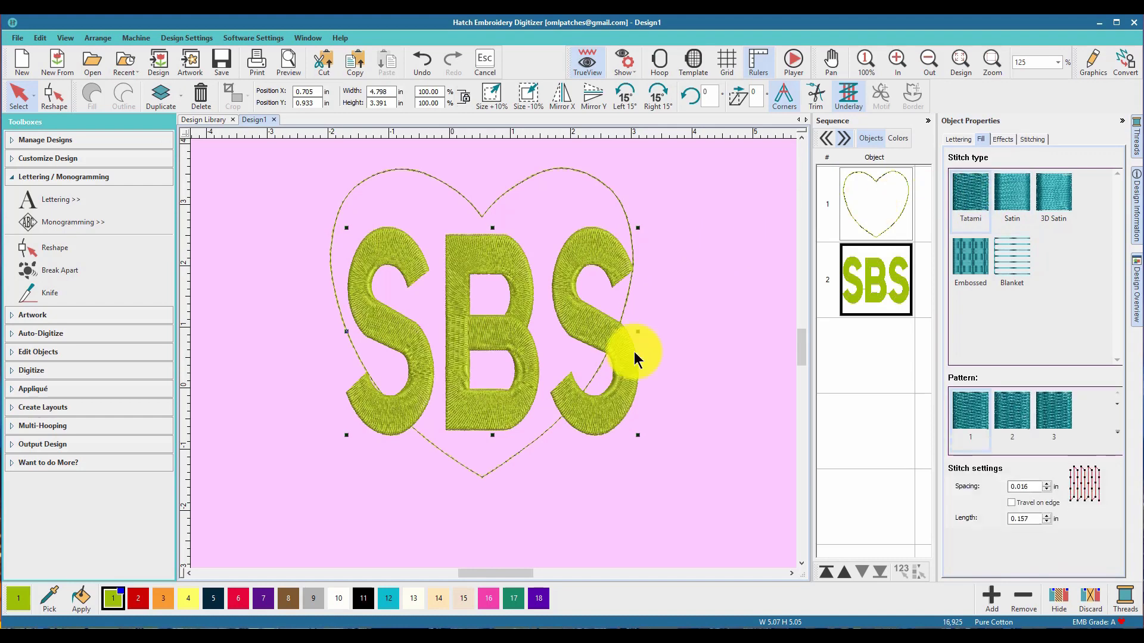
Break the SBS lettering apart into separate letters and check that each one can be selected individually.
{"action": "left_click", "coordinate": [65, 270]}
{"action": "left_click", "coordinate": [791, 257]}
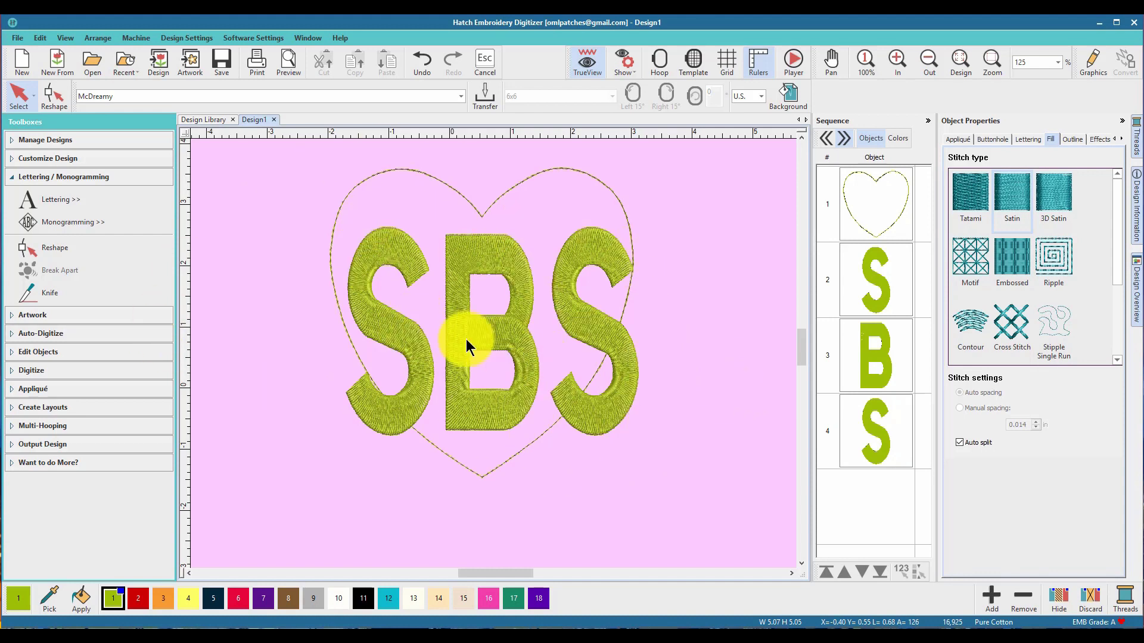
{"action": "left_click", "coordinate": [607, 320]}
{"action": "left_click", "coordinate": [491, 317]}
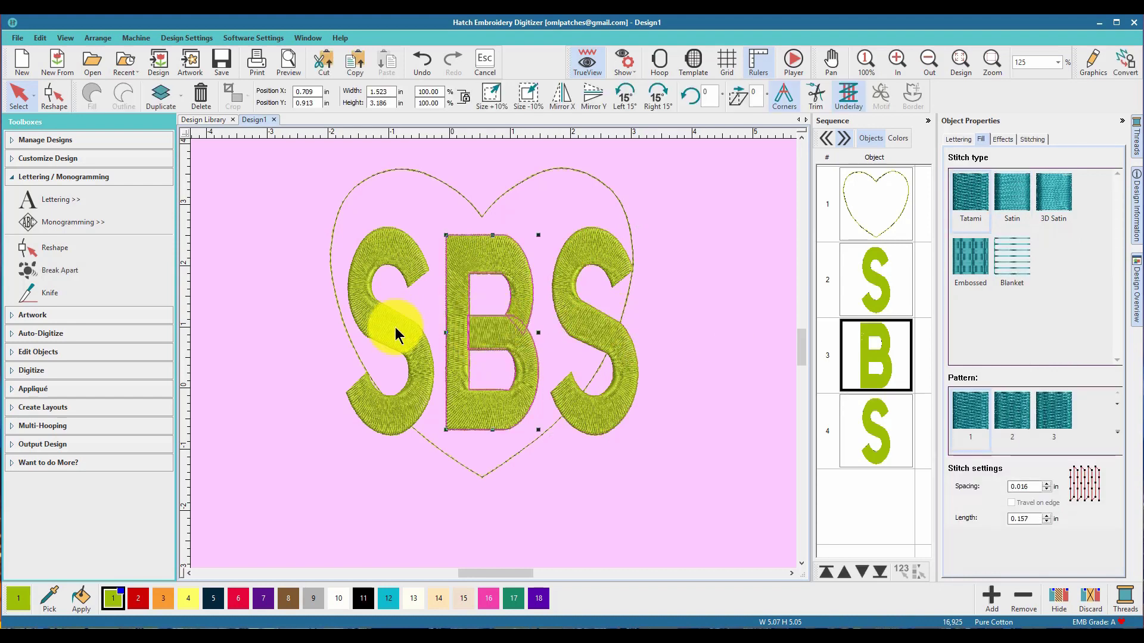
{"action": "left_click", "coordinate": [779, 324]}
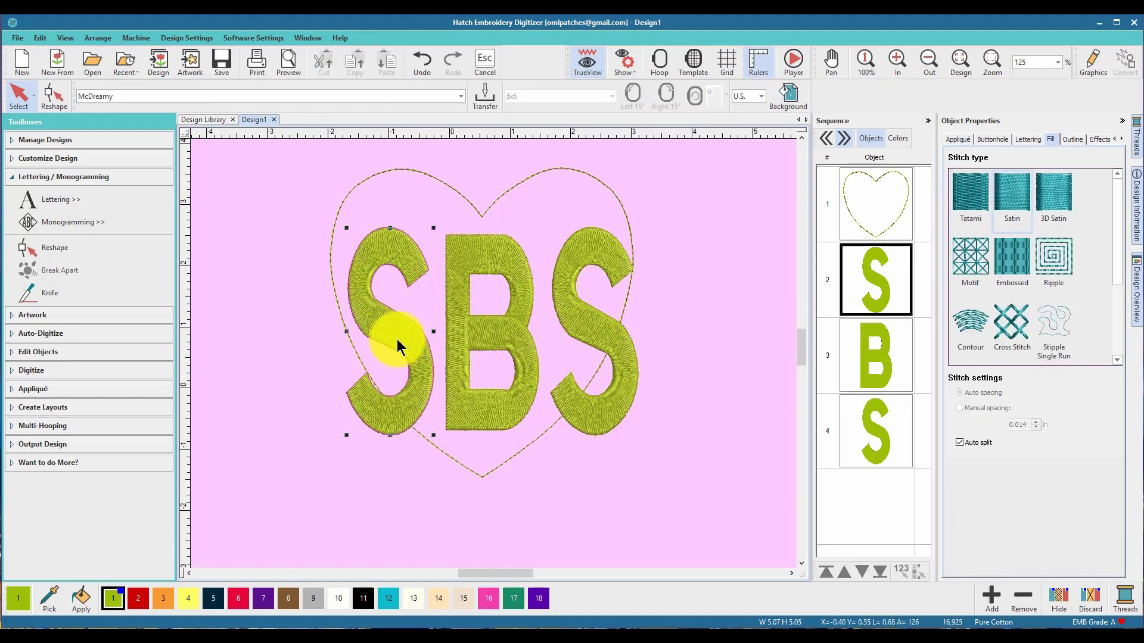
Break apart the first S into an editable embroidery object and remove its stitch angles.
{"action": "left_click", "coordinate": [398, 342]}
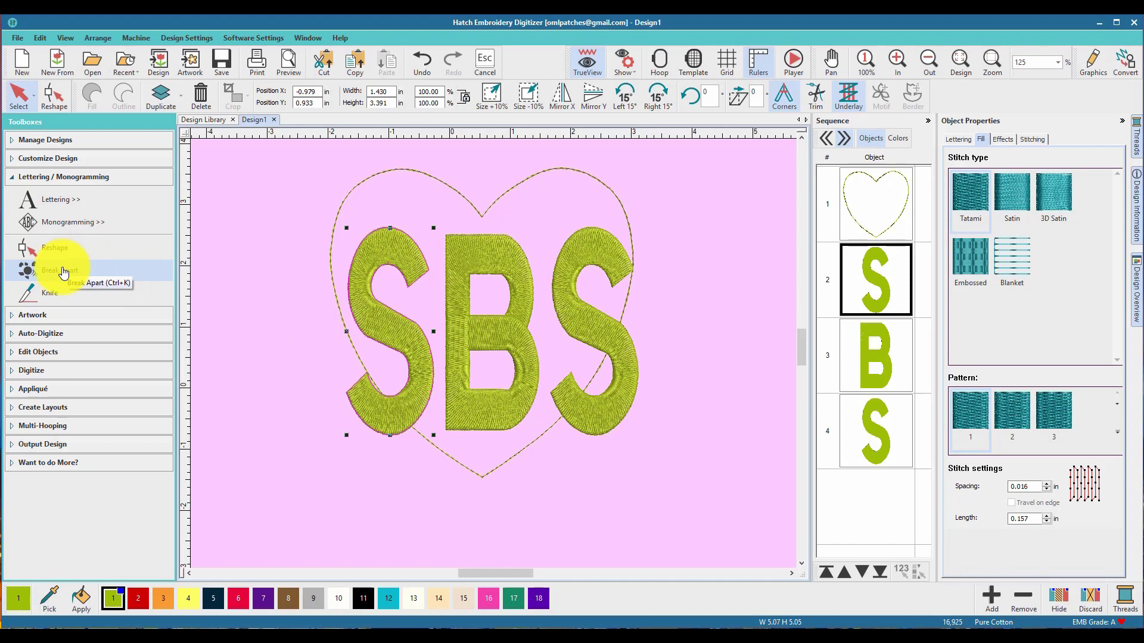
{"action": "left_click", "coordinate": [75, 177]}
{"action": "left_click", "coordinate": [57, 236]}
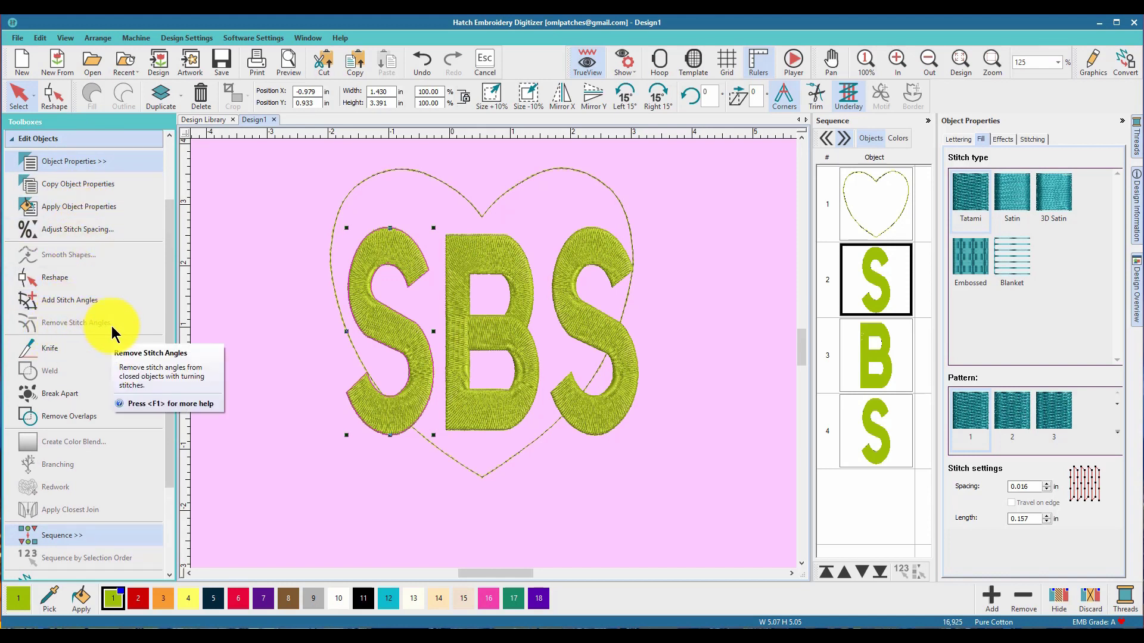
{"action": "left_click", "coordinate": [64, 396]}
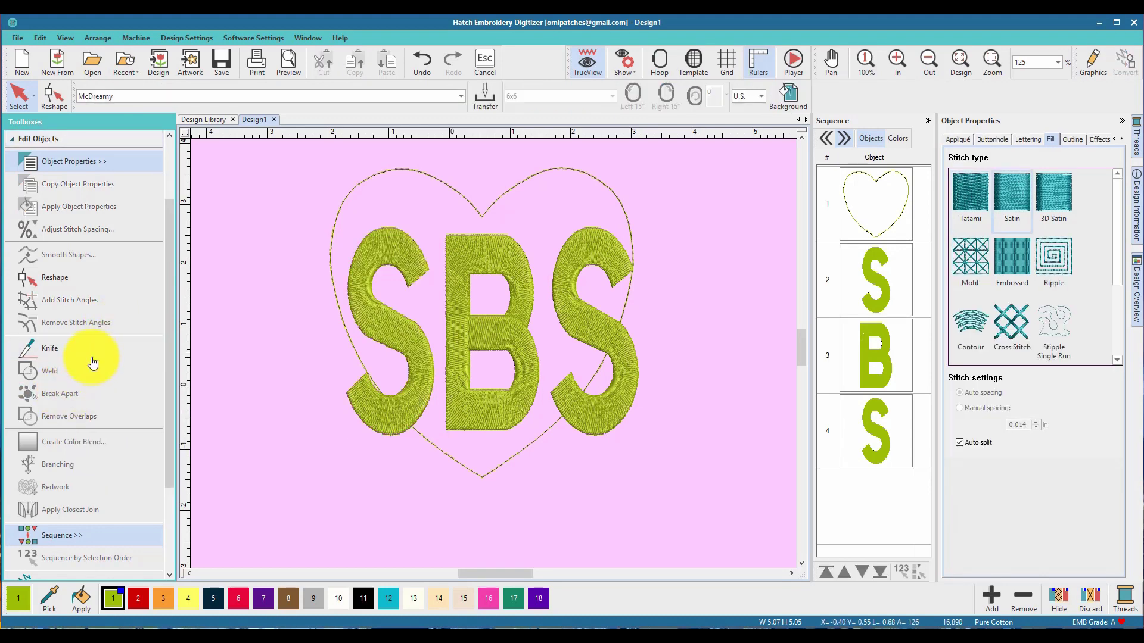
{"action": "left_click", "coordinate": [380, 309]}
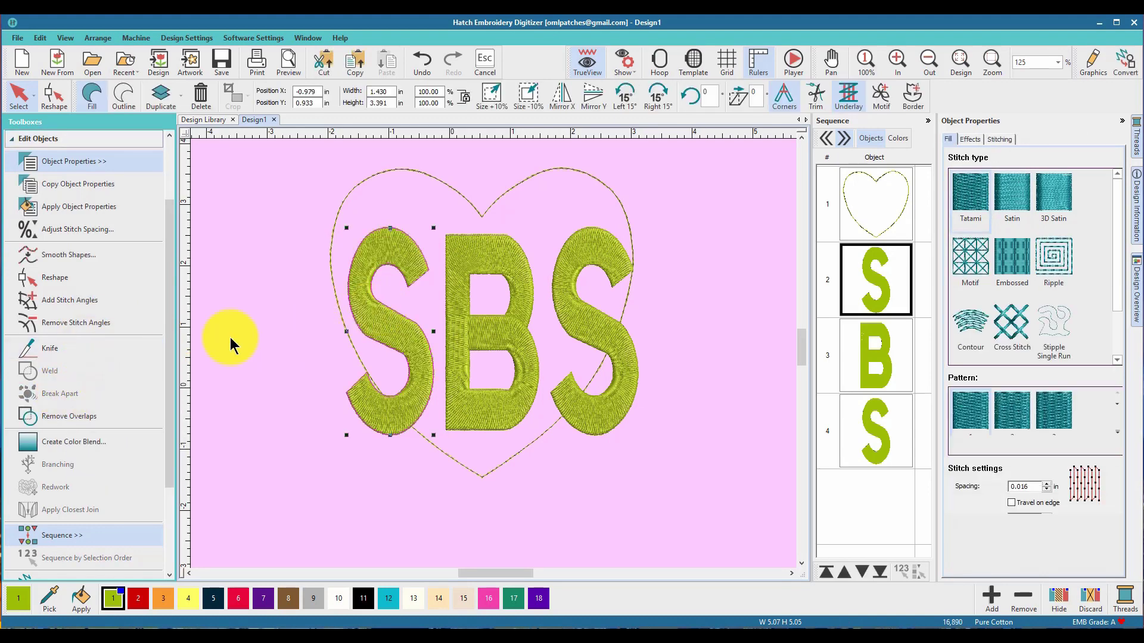
{"action": "left_click", "coordinate": [94, 320]}
{"action": "left_click", "coordinate": [259, 329]}
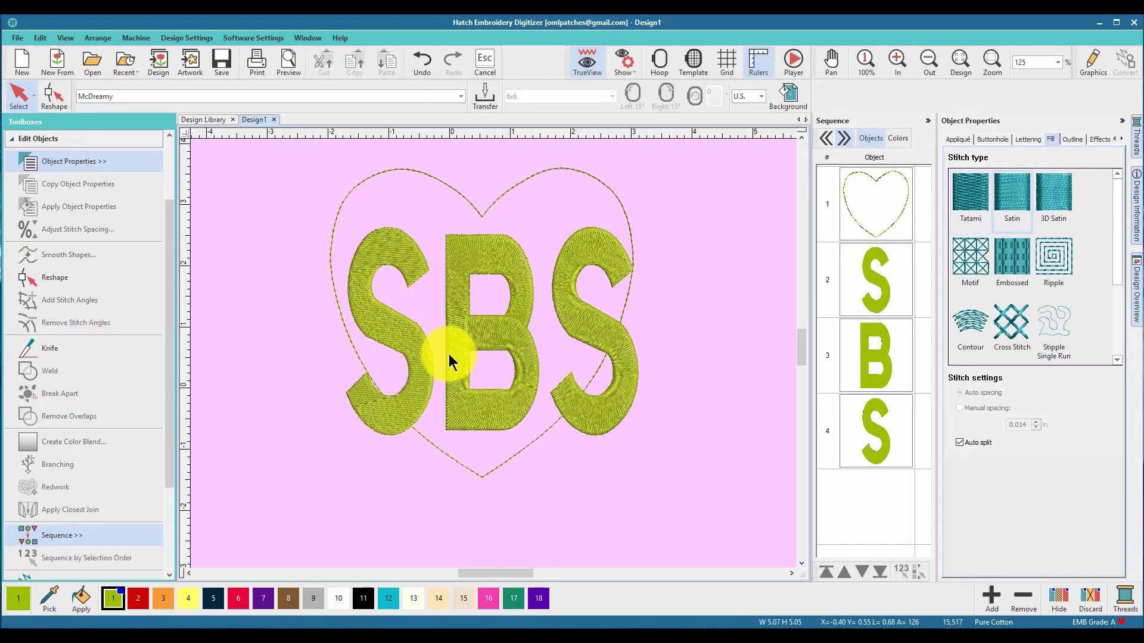
Break apart the letter B into an editable embroidery object and remove its stitch angles.
{"action": "scroll", "coordinate": [485, 334], "scroll_direction": "up", "scroll_amount": 1}
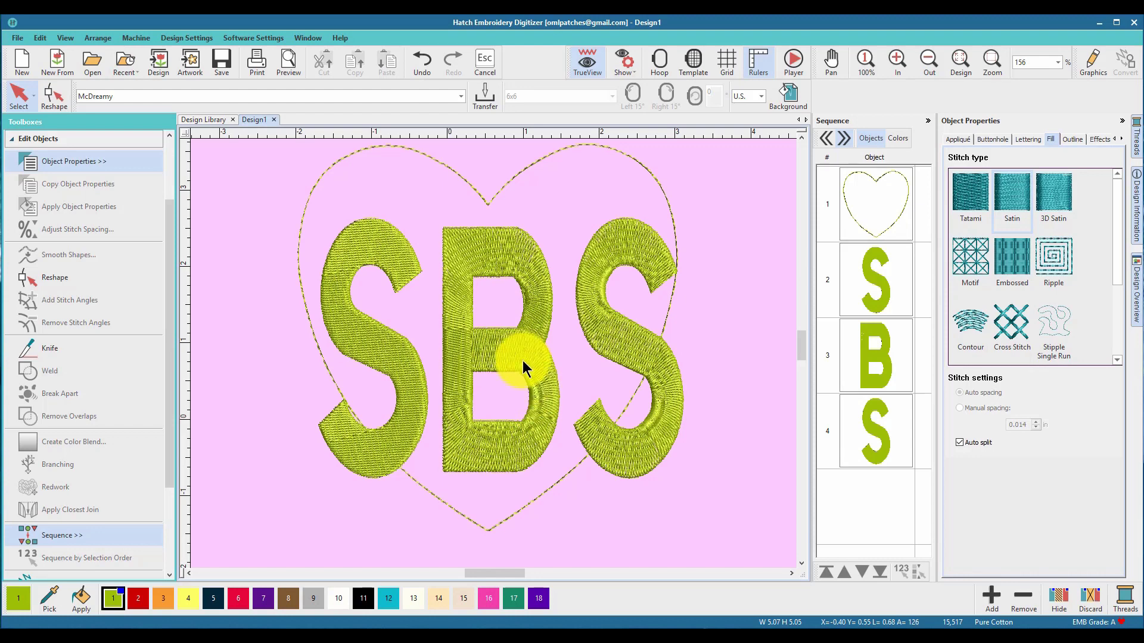
{"action": "left_click", "coordinate": [473, 264]}
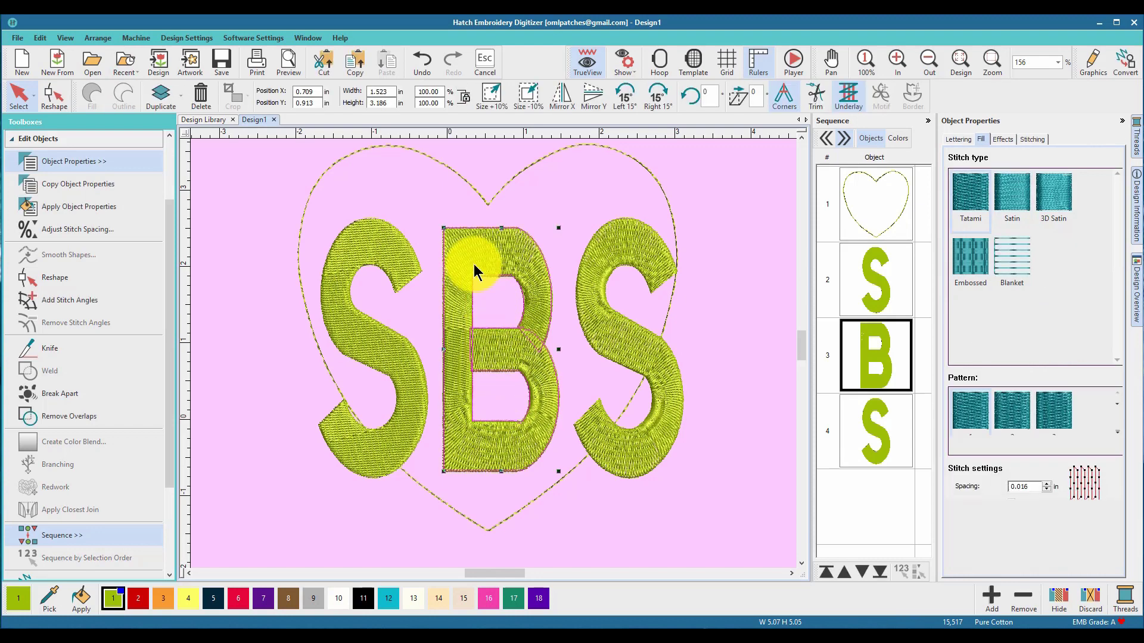
{"action": "left_click", "coordinate": [54, 395]}
{"action": "left_click", "coordinate": [510, 356]}
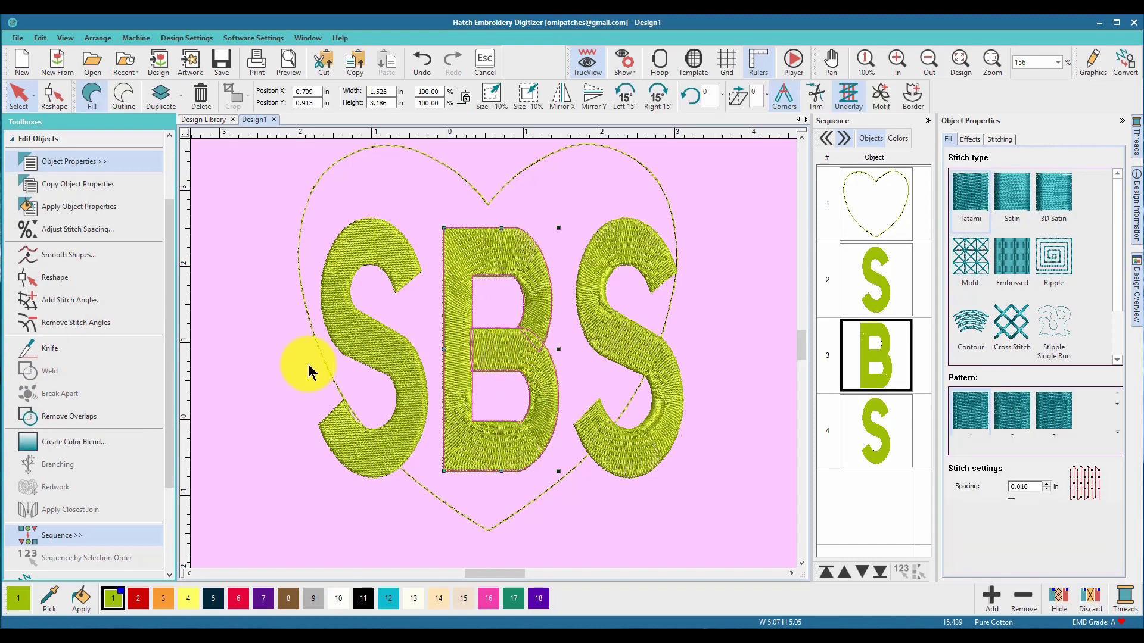
{"action": "left_click", "coordinate": [81, 327]}
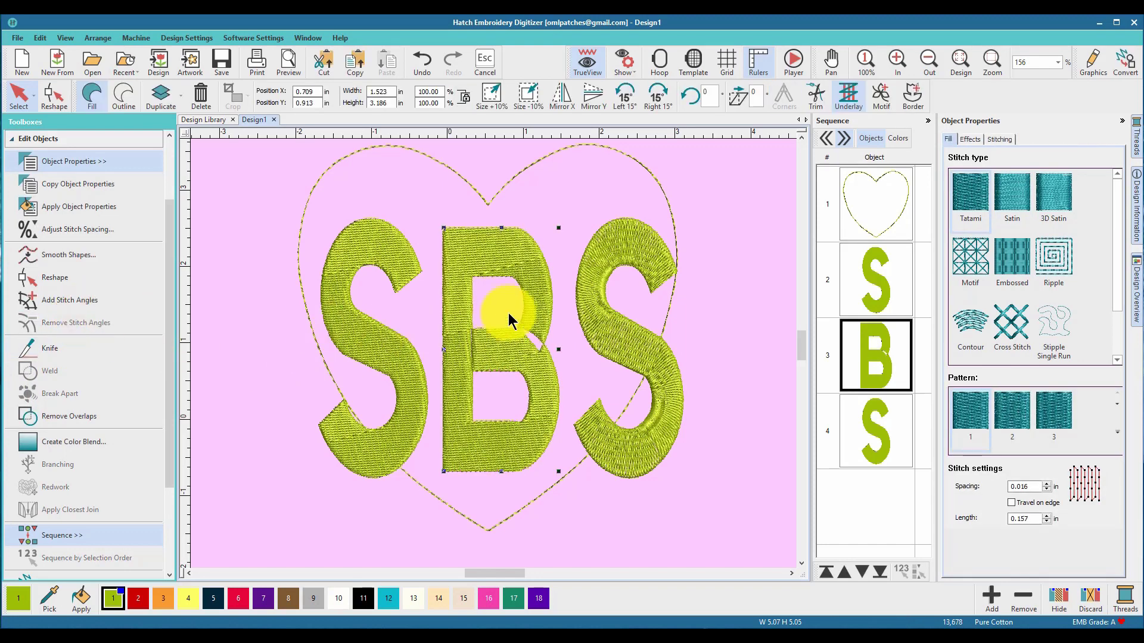
Break apart the last S into an editable embroidery object and remove its stitch angles.
{"action": "left_click", "coordinate": [604, 328]}
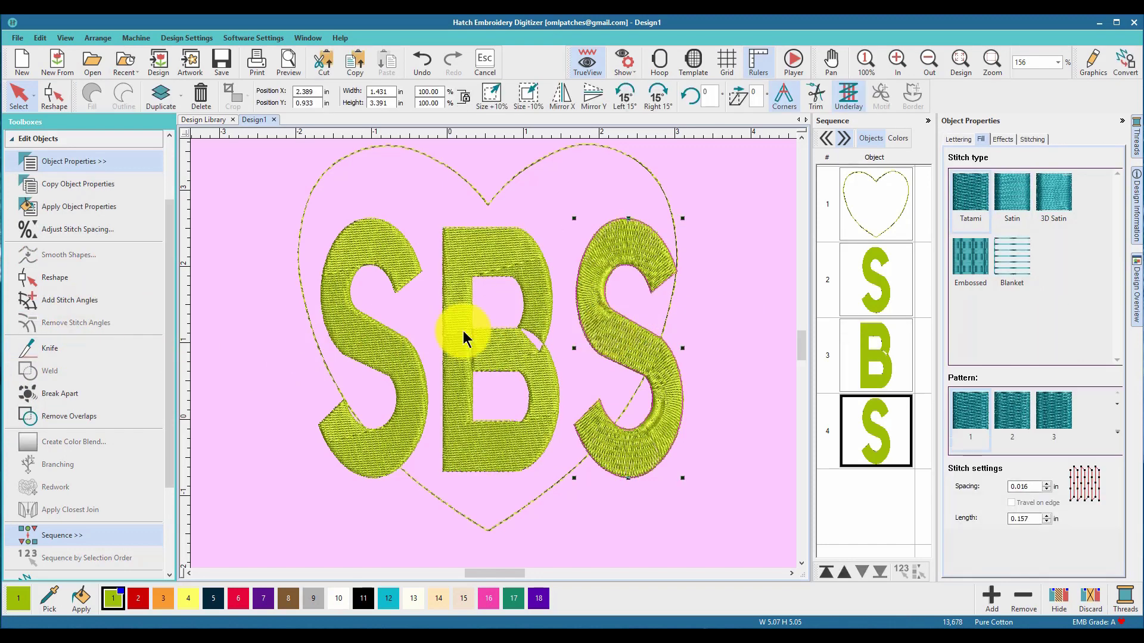
{"action": "left_click", "coordinate": [54, 394]}
{"action": "left_click", "coordinate": [650, 342]}
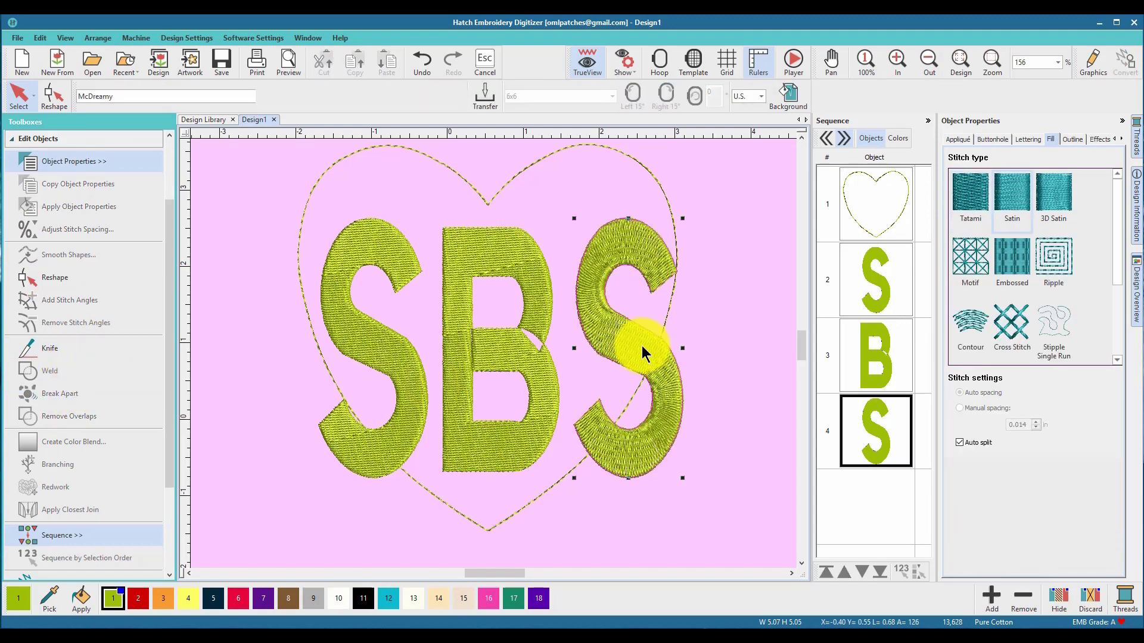
{"action": "left_click", "coordinate": [91, 322]}
{"action": "left_click", "coordinate": [741, 349]}
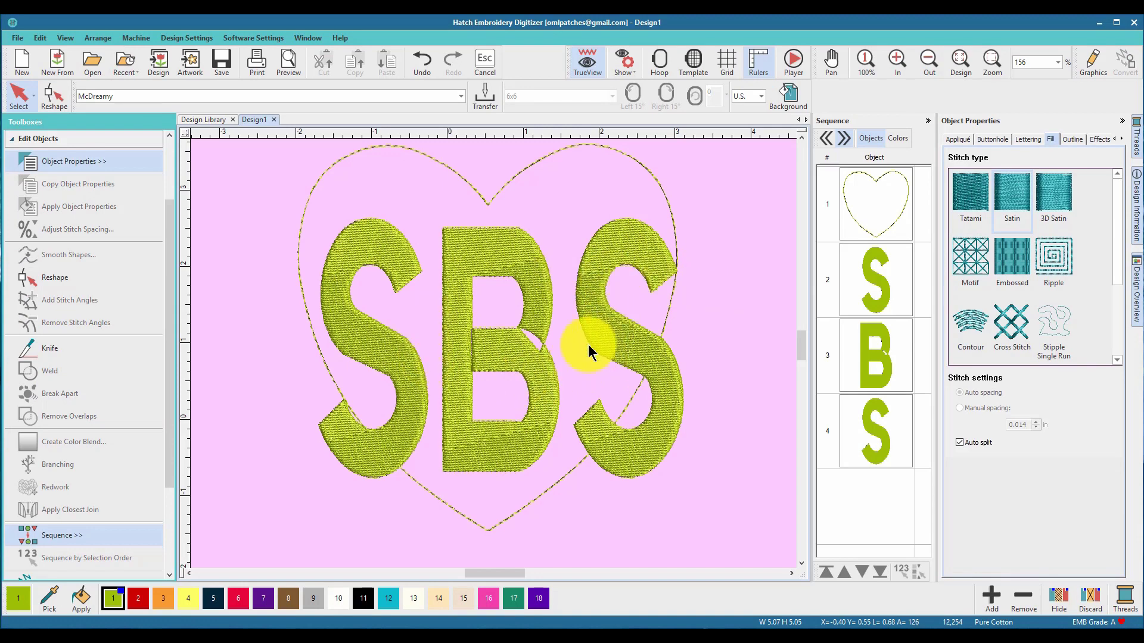
Move the first S up into the heart's left lobe, to about X -0.92 in and Y 1.84 in.
{"action": "left_click", "coordinate": [370, 237]}
{"action": "left_click_drag", "start_coordinate": [369, 237], "coordinate": [373, 168]}
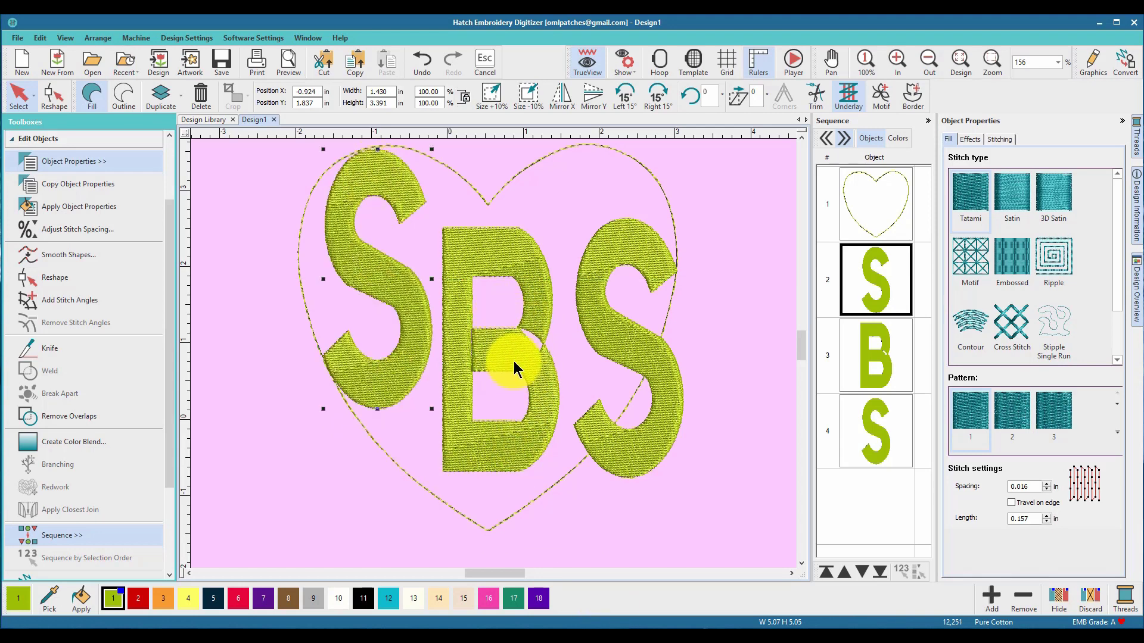
Reshape the letter B by moving the gap's lower corner node up to the outer notch between the two bowls.
{"action": "scroll", "coordinate": [513, 361], "scroll_direction": "up", "scroll_amount": 3}
{"action": "scroll", "coordinate": [493, 357], "scroll_direction": "up", "scroll_amount": 2}
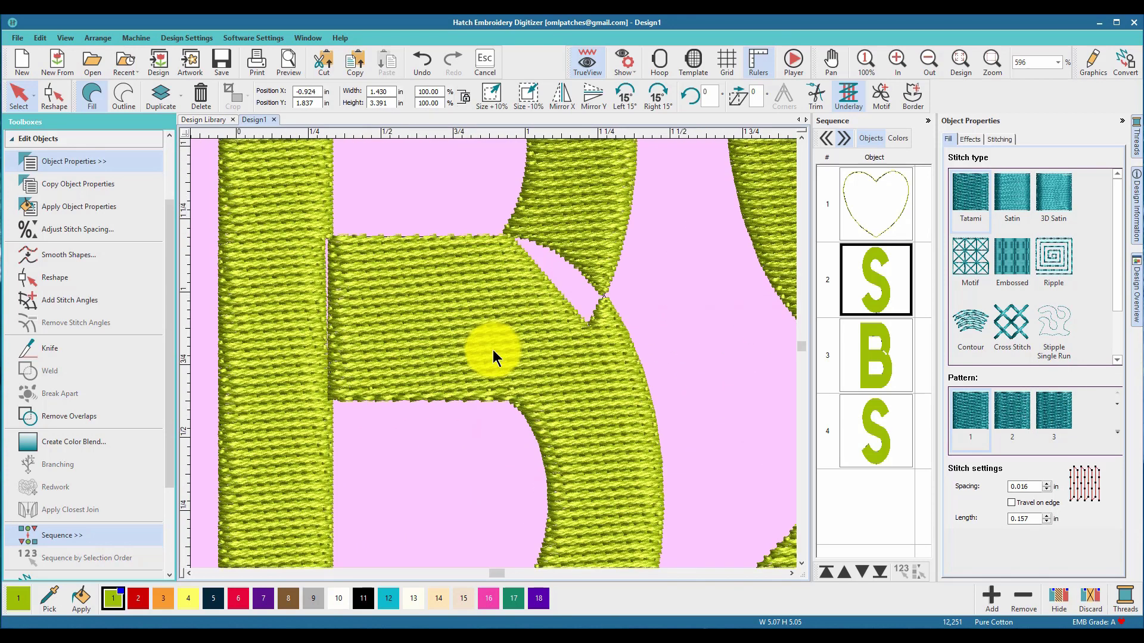
{"action": "left_click", "coordinate": [577, 227]}
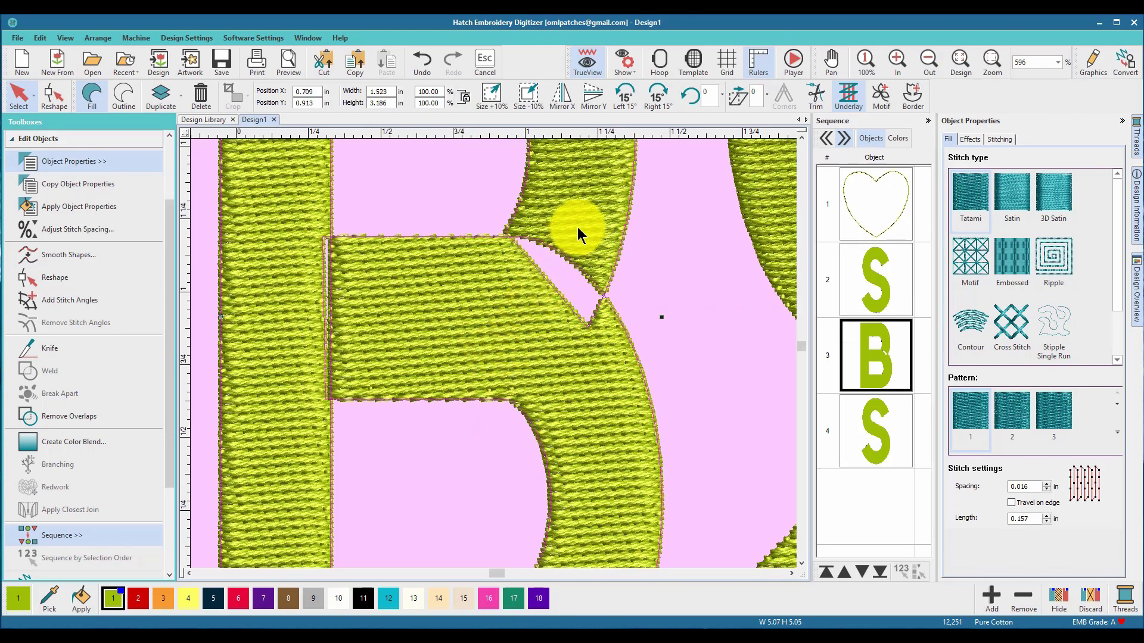
{"action": "left_click", "coordinate": [55, 95]}
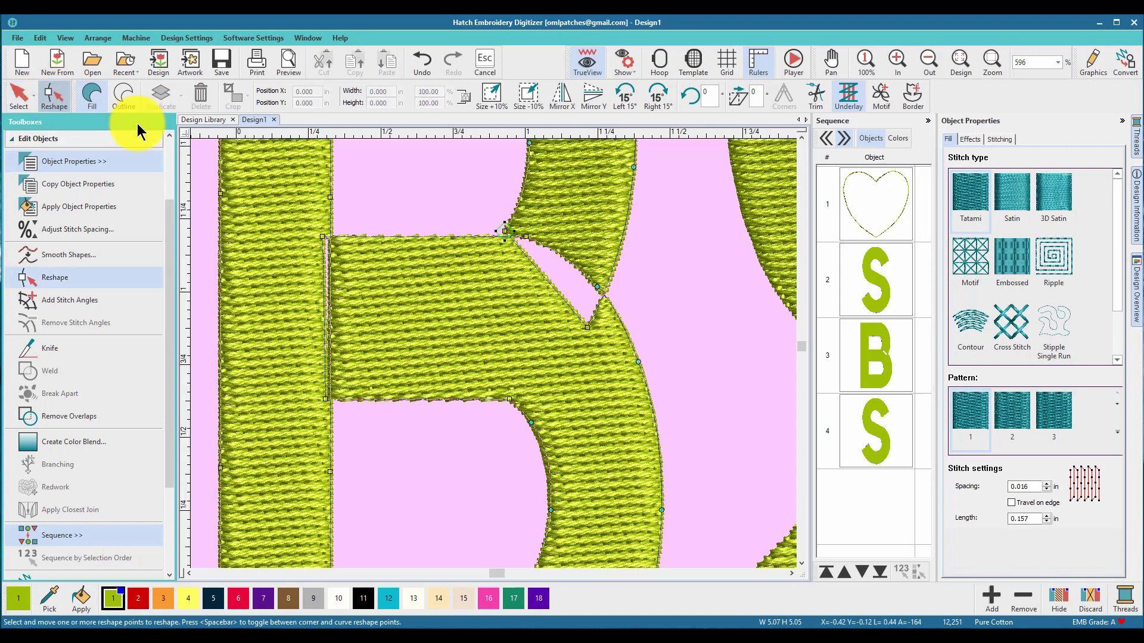
{"action": "scroll", "coordinate": [559, 231], "scroll_direction": "up", "scroll_amount": 2}
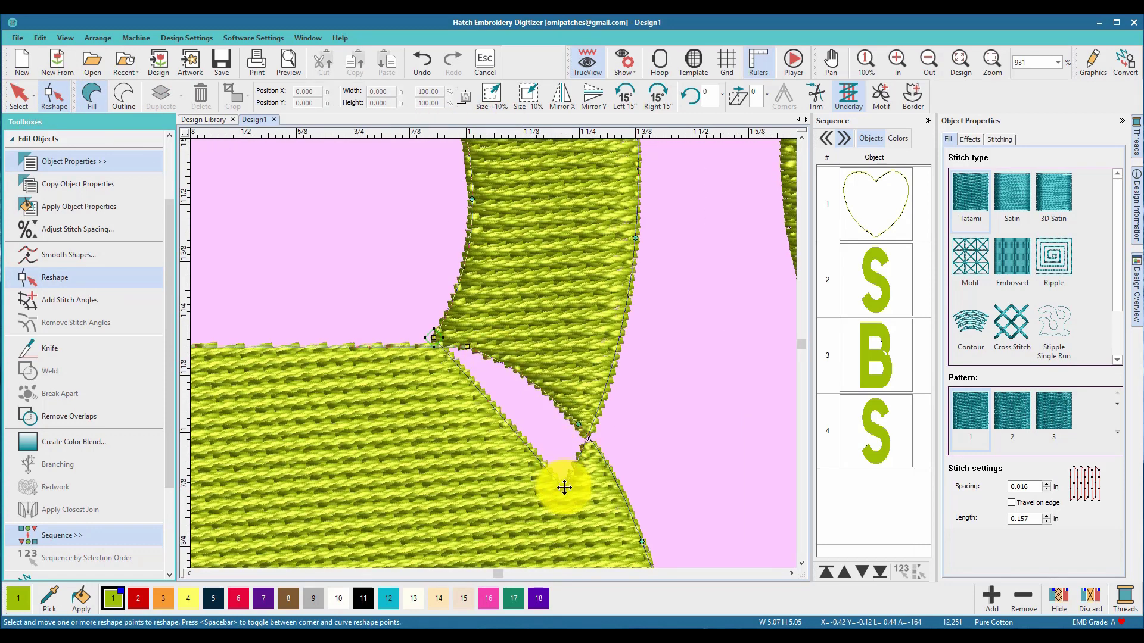
{"action": "left_click_drag", "start_coordinate": [564, 487], "coordinate": [592, 437]}
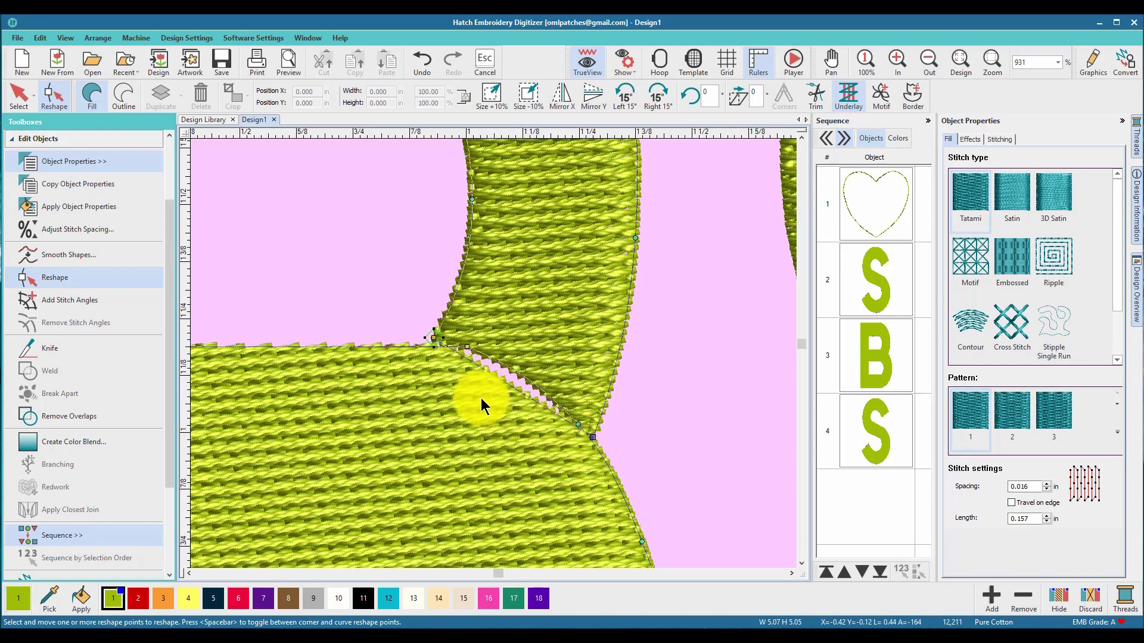
Close the remaining gap between the B's bowls by curving the lower edge and moving its inner corner node to the upper bowl's corner.
{"action": "left_click", "coordinate": [503, 362]}
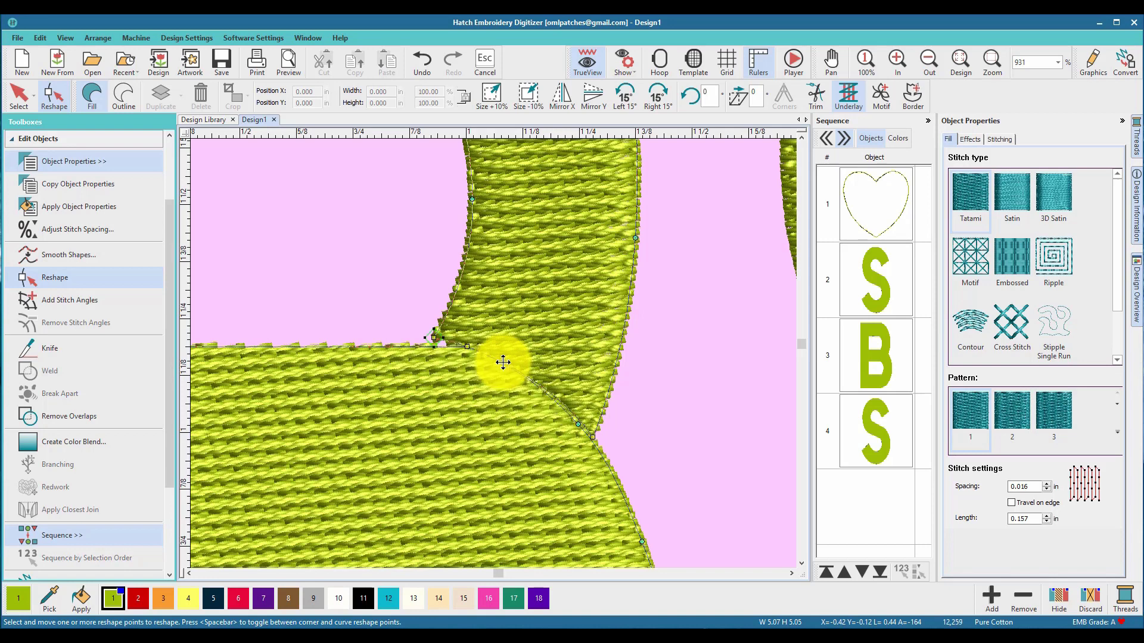
{"action": "left_click_drag", "start_coordinate": [472, 345], "coordinate": [435, 335]}
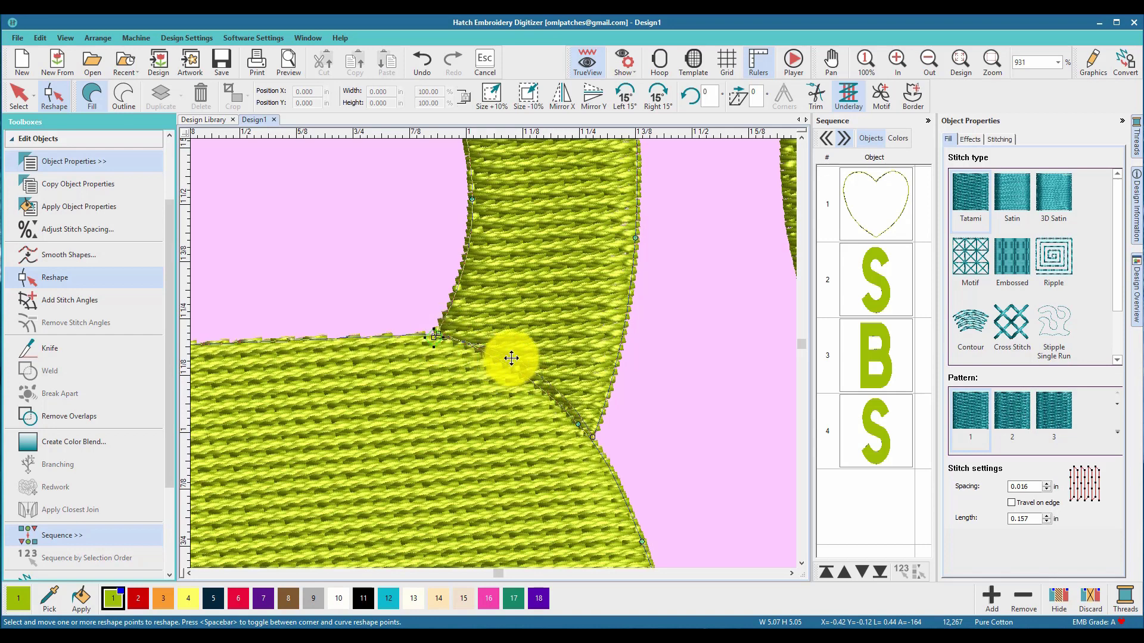
{"action": "left_click", "coordinate": [511, 359]}
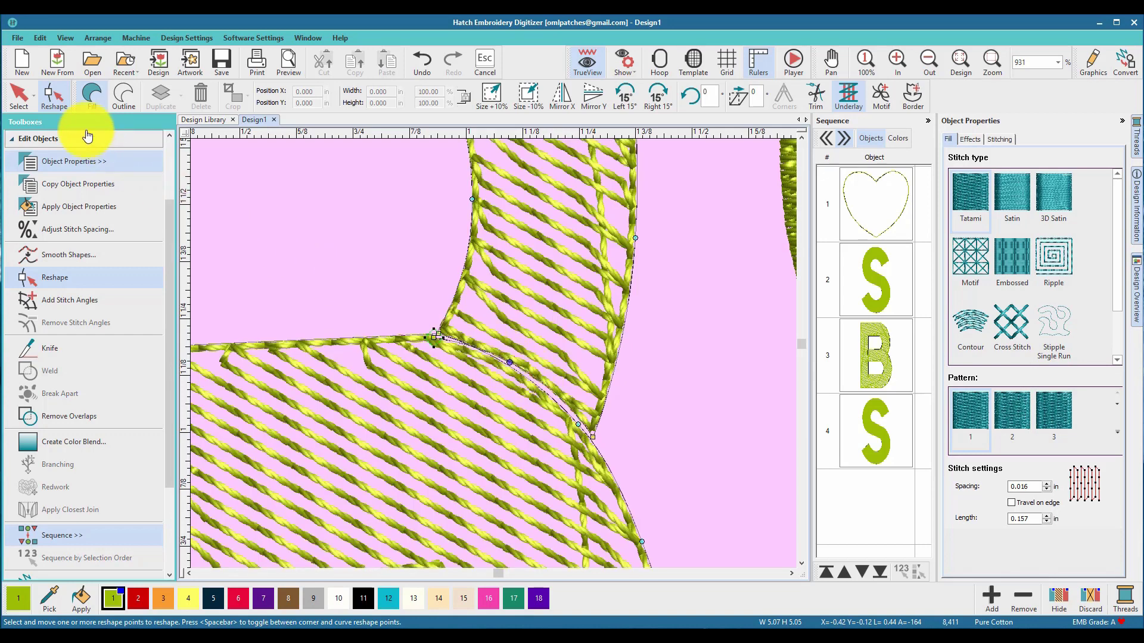
{"action": "key", "text": "ctrl+z"}
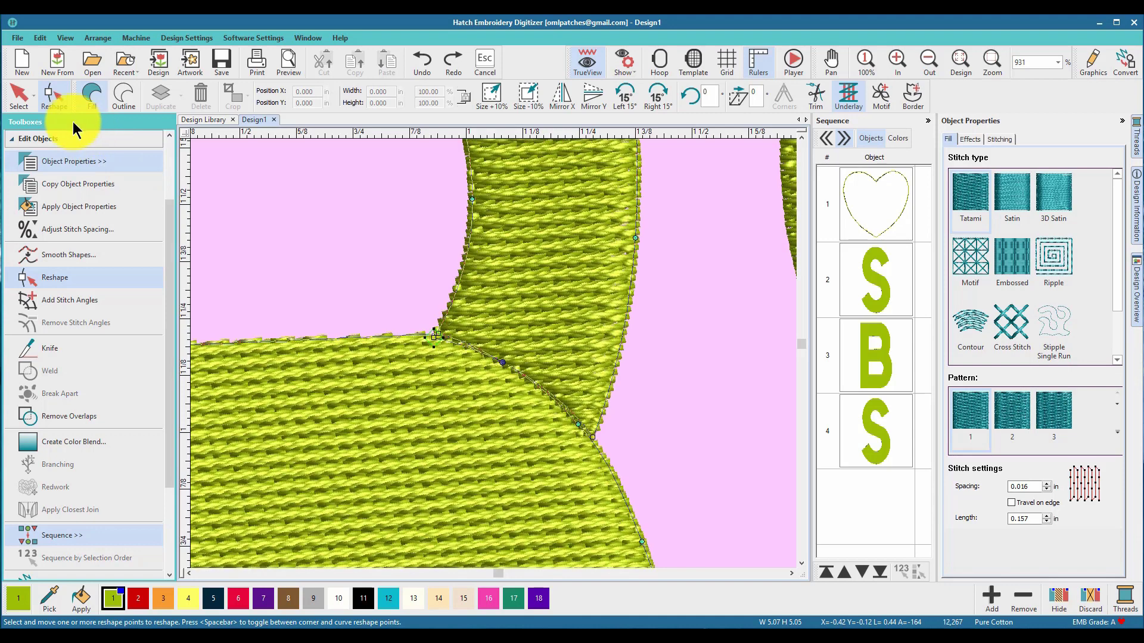
{"action": "left_click", "coordinate": [506, 358]}
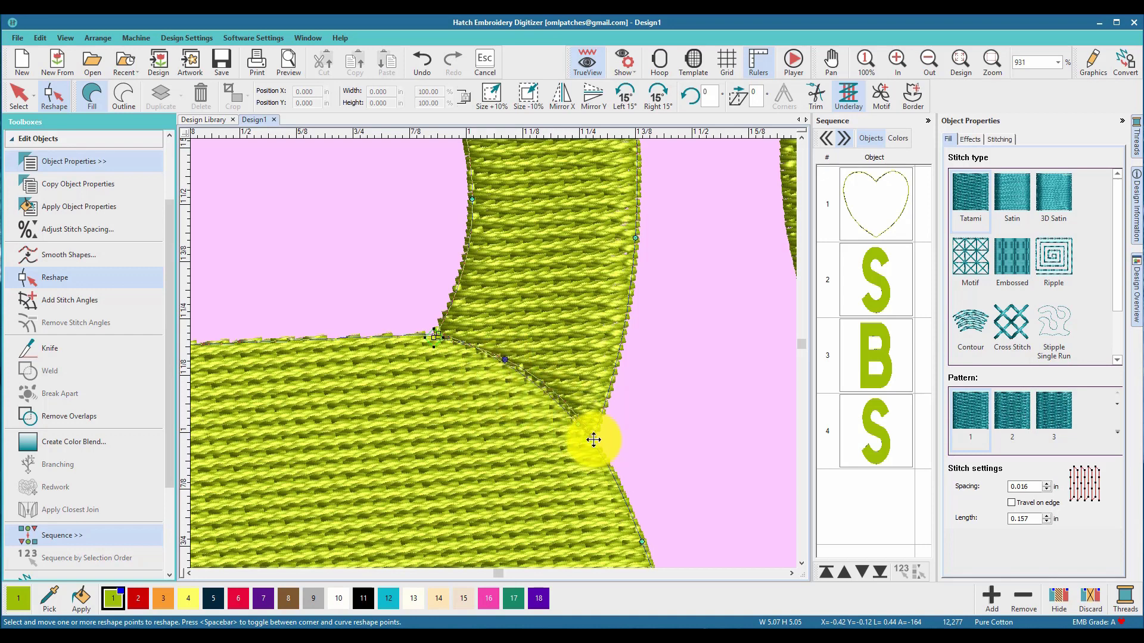
{"action": "left_click", "coordinate": [15, 104]}
Close the narrow slit between the B's stem and crossbar by moving the slit's lower and upper corner nodes onto the crossbar's edge.
{"action": "scroll", "coordinate": [387, 422], "scroll_direction": "down", "scroll_amount": 4}
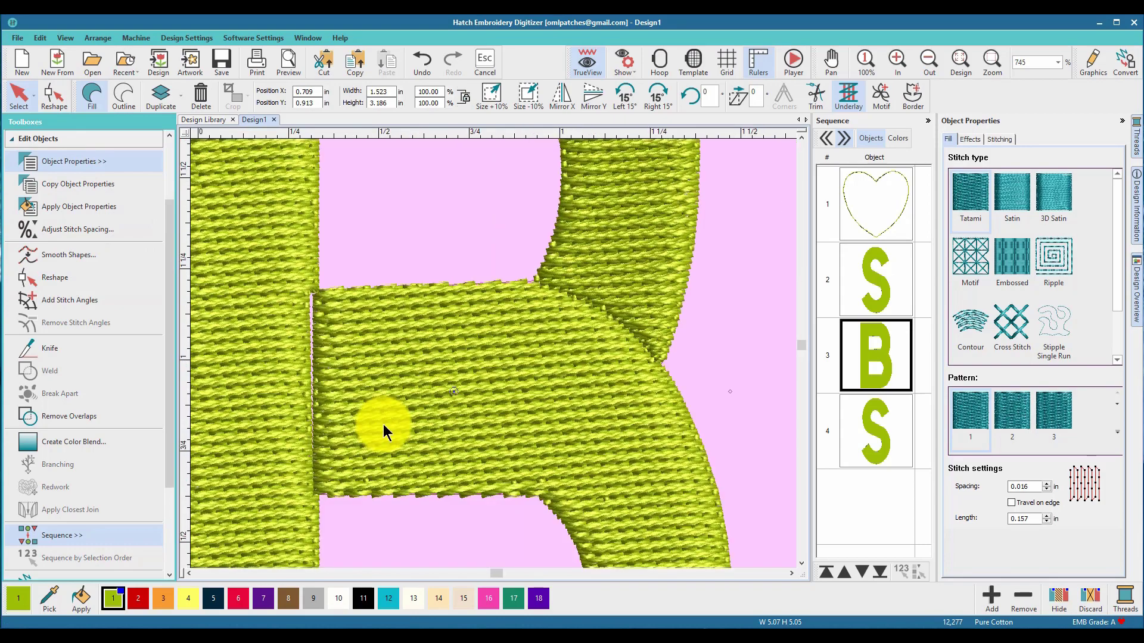
{"action": "scroll", "coordinate": [484, 353], "scroll_direction": "up", "scroll_amount": 4}
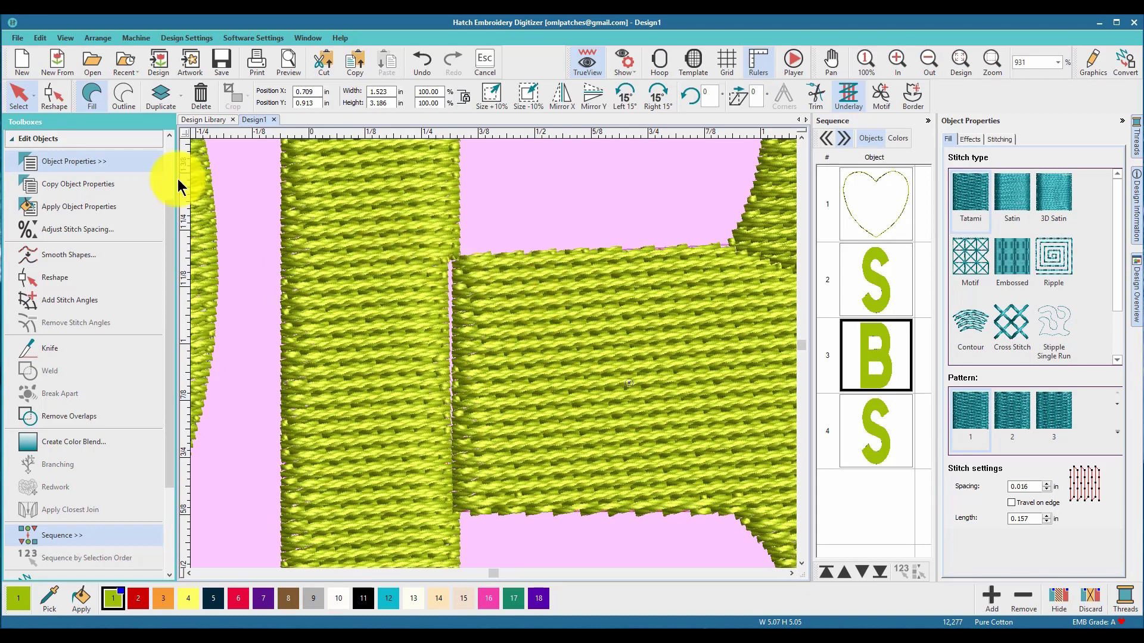
{"action": "left_click", "coordinate": [23, 97]}
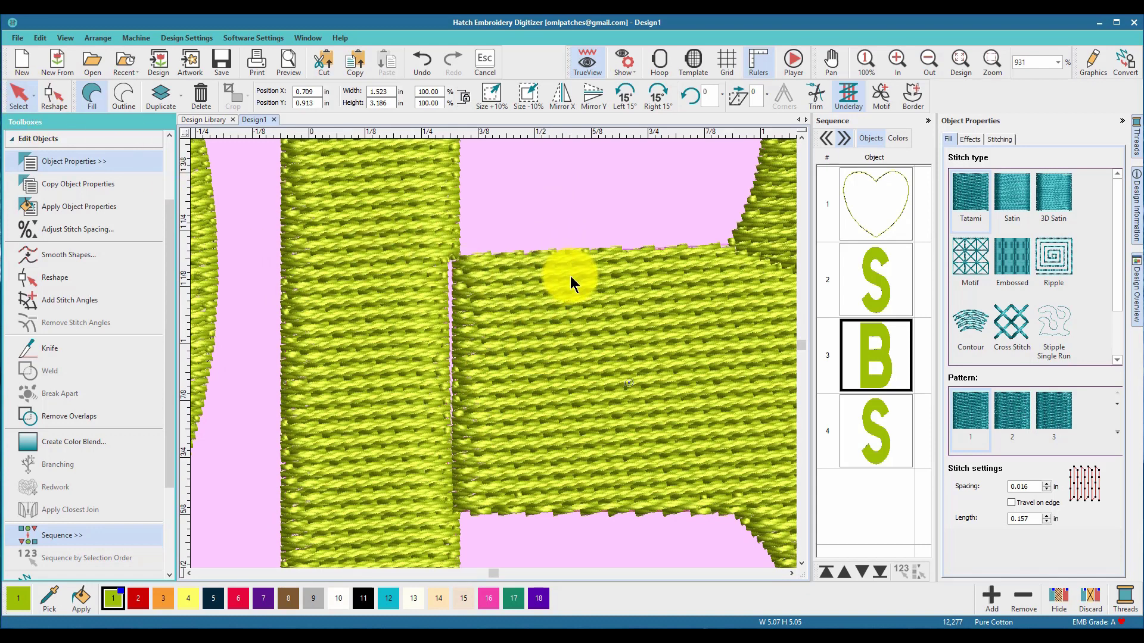
{"action": "left_click", "coordinate": [434, 257]}
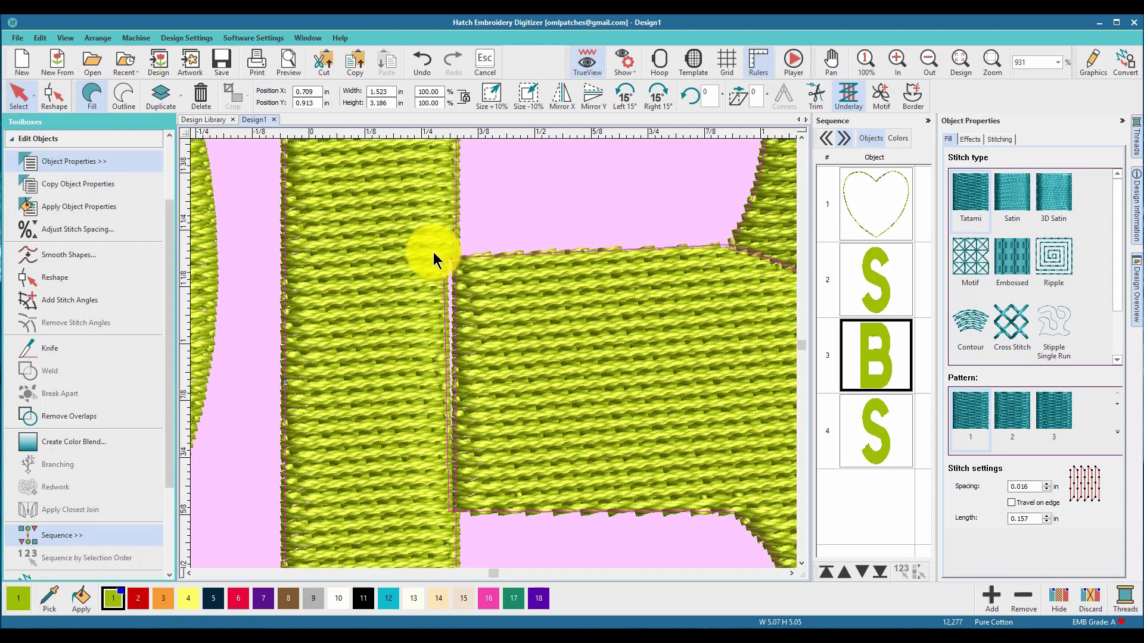
{"action": "left_click", "coordinate": [53, 96]}
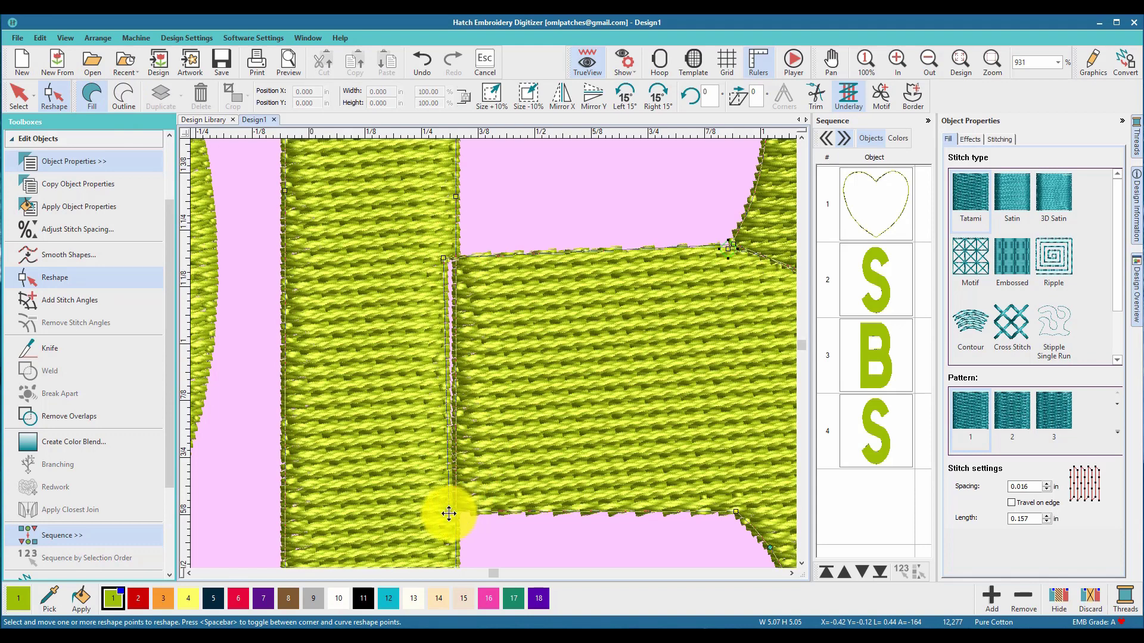
{"action": "mouse_move", "coordinate": [448, 512]}
{"action": "left_mouse_down"}
{"action": "mouse_move", "coordinate": [467, 500]}
{"action": "mouse_move", "coordinate": [438, 510]}
{"action": "mouse_move", "coordinate": [411, 498]}
{"action": "mouse_move", "coordinate": [463, 492]}
{"action": "mouse_move", "coordinate": [342, 472]}
{"action": "mouse_move", "coordinate": [449, 485]}
{"action": "mouse_move", "coordinate": [457, 504]}
{"action": "left_mouse_up"}
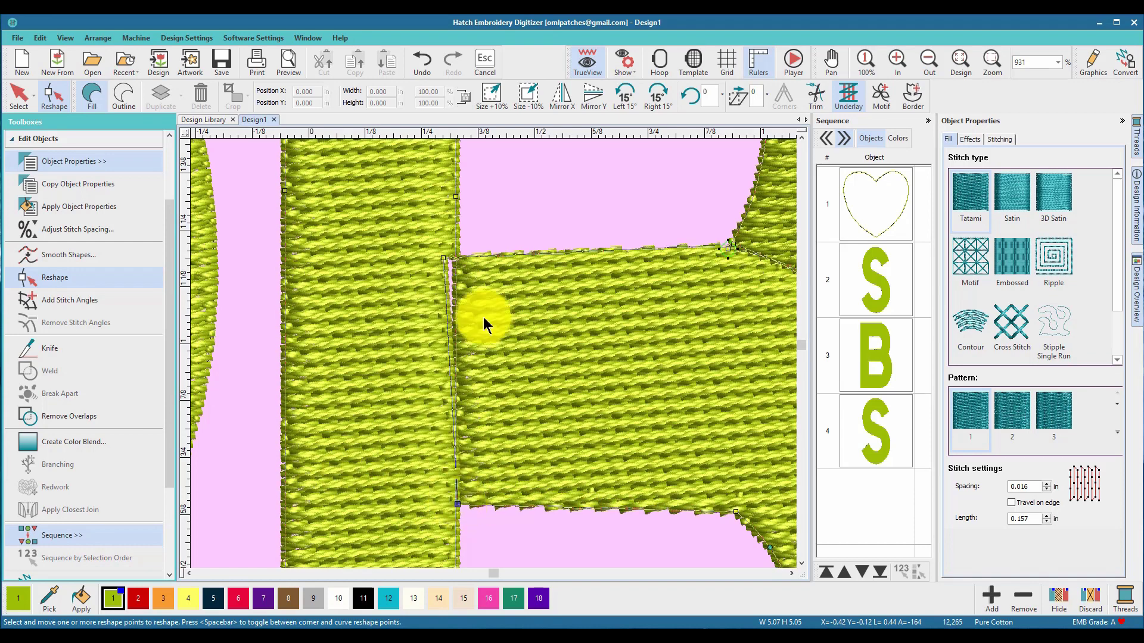
{"action": "left_click", "coordinate": [455, 259]}
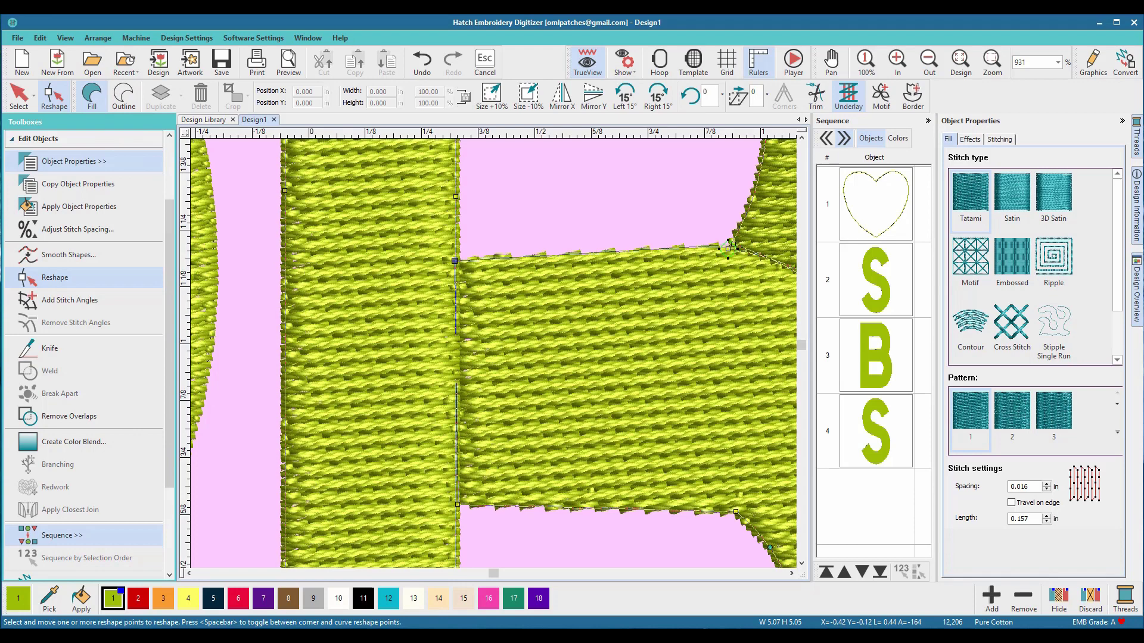
{"action": "left_click", "coordinate": [18, 95]}
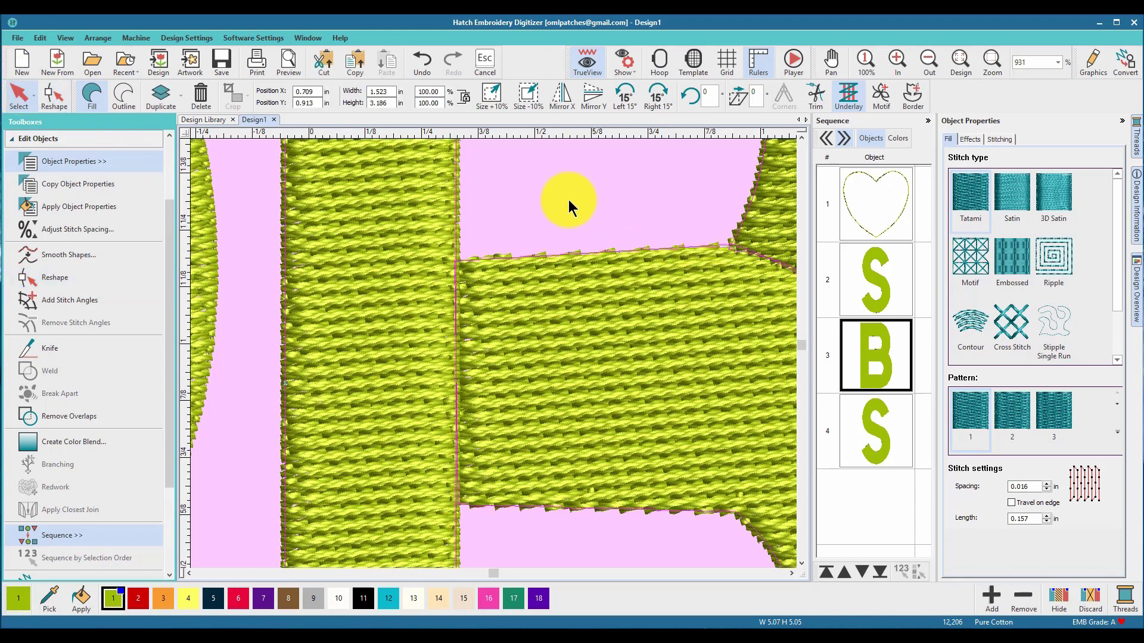
Reshape the top of the first S outward to meet the heart's left lobe, and round out its upper terminal.
{"action": "scroll", "coordinate": [513, 356], "scroll_direction": "down", "scroll_amount": 5}
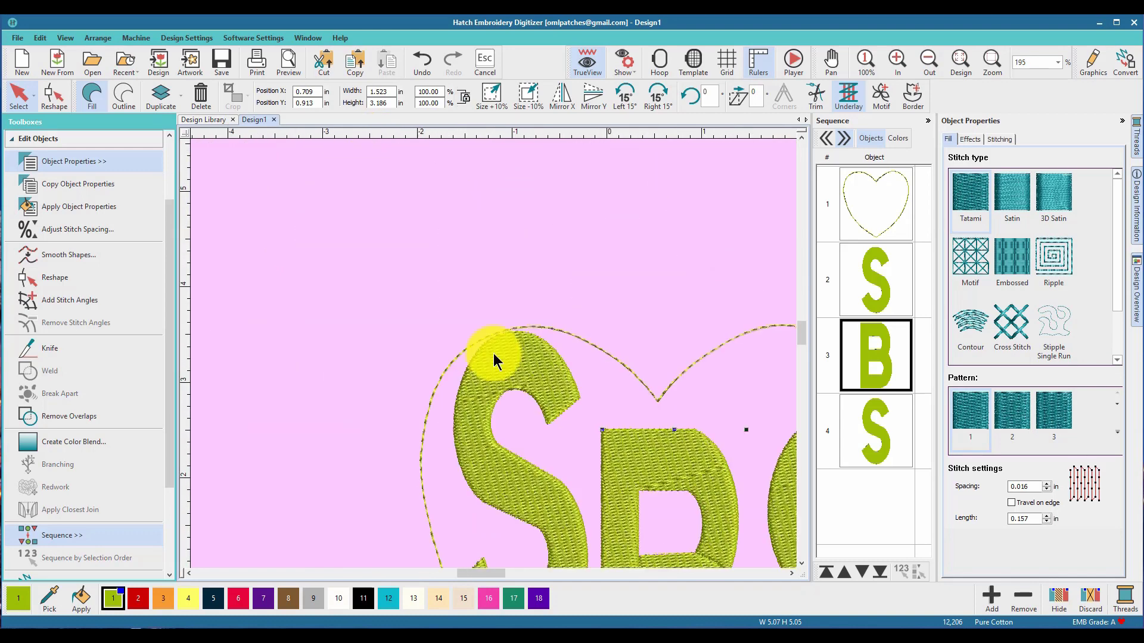
{"action": "scroll", "coordinate": [493, 352], "scroll_direction": "down", "scroll_amount": 2}
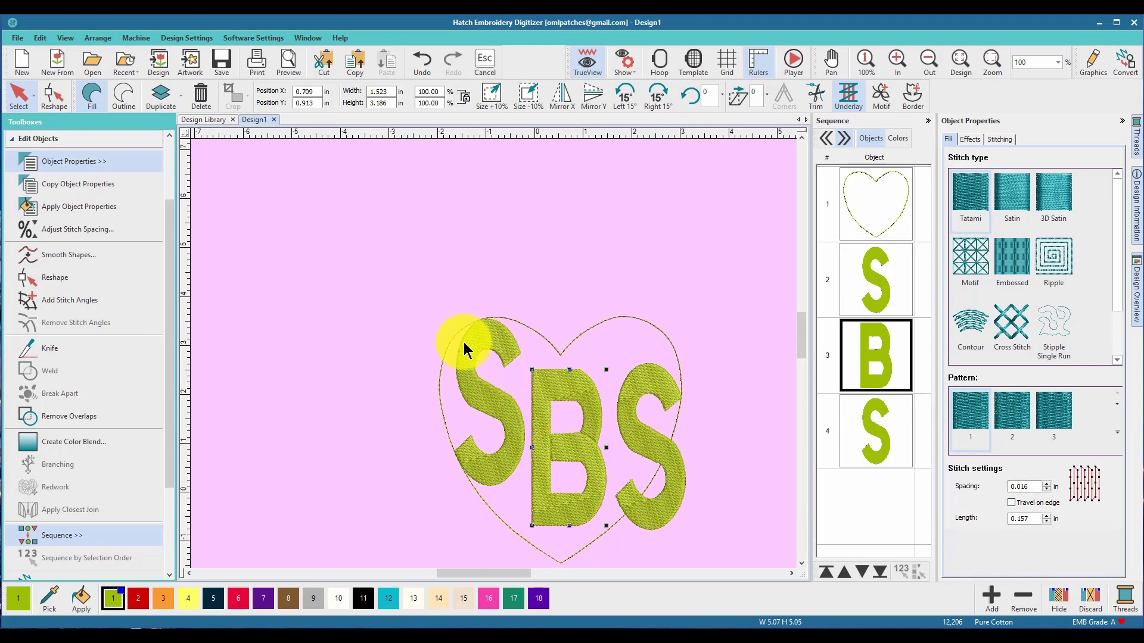
{"action": "scroll", "coordinate": [492, 356], "scroll_direction": "up", "scroll_amount": 5}
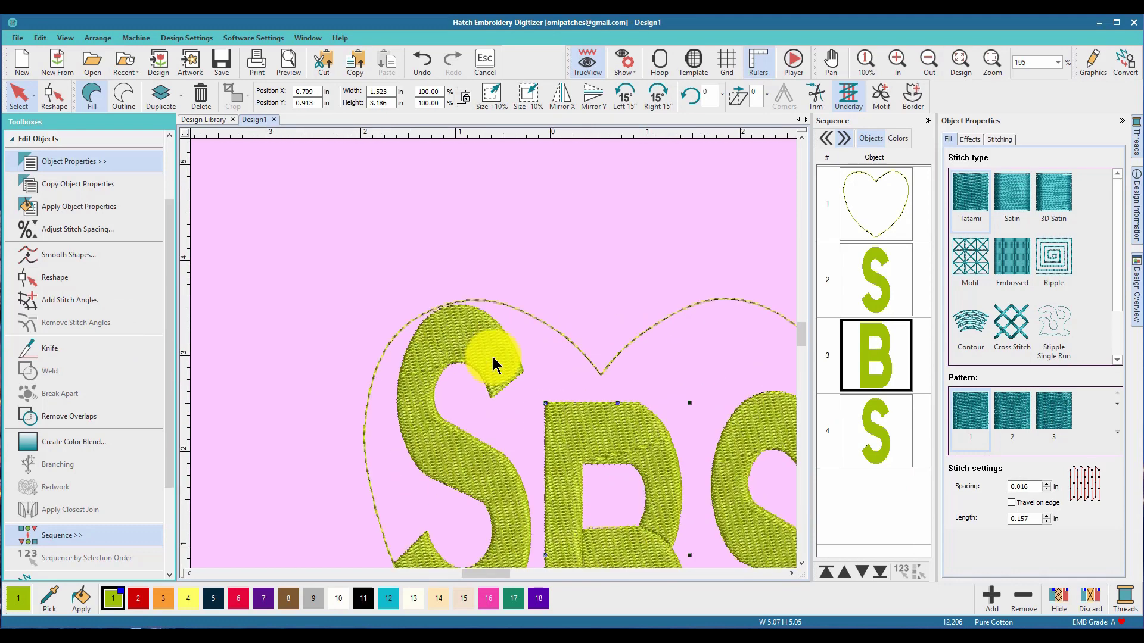
{"action": "left_click", "coordinate": [482, 326]}
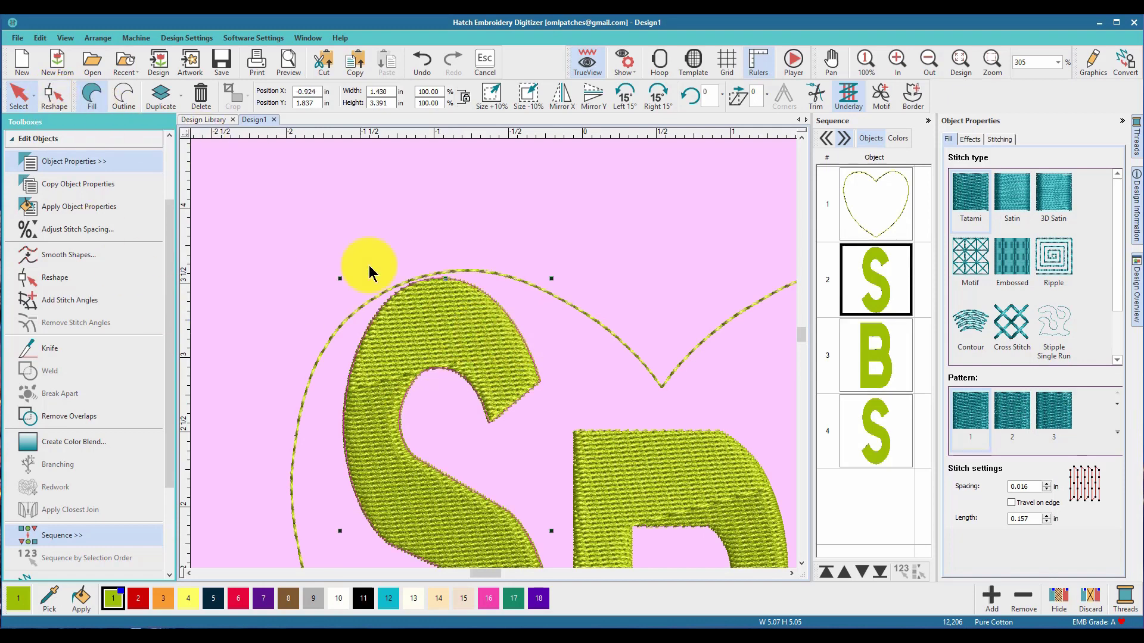
{"action": "left_click", "coordinate": [54, 95]}
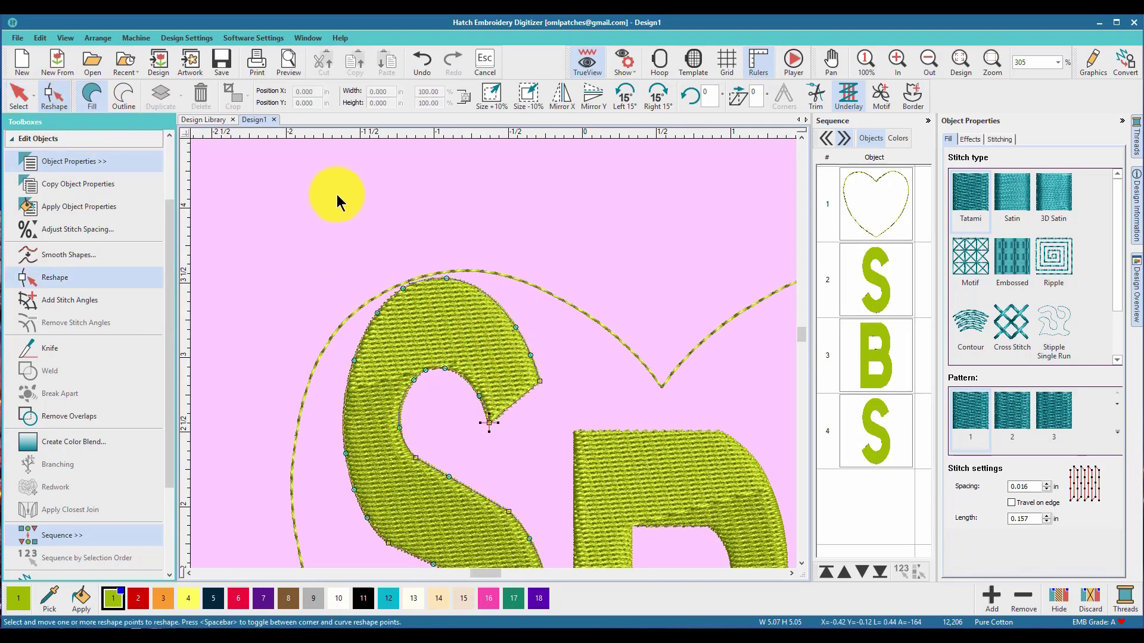
{"action": "left_click", "coordinate": [448, 272]}
{"action": "left_click_drag", "start_coordinate": [513, 321], "coordinate": [531, 297]}
{"action": "left_click_drag", "start_coordinate": [533, 370], "coordinate": [549, 342]}
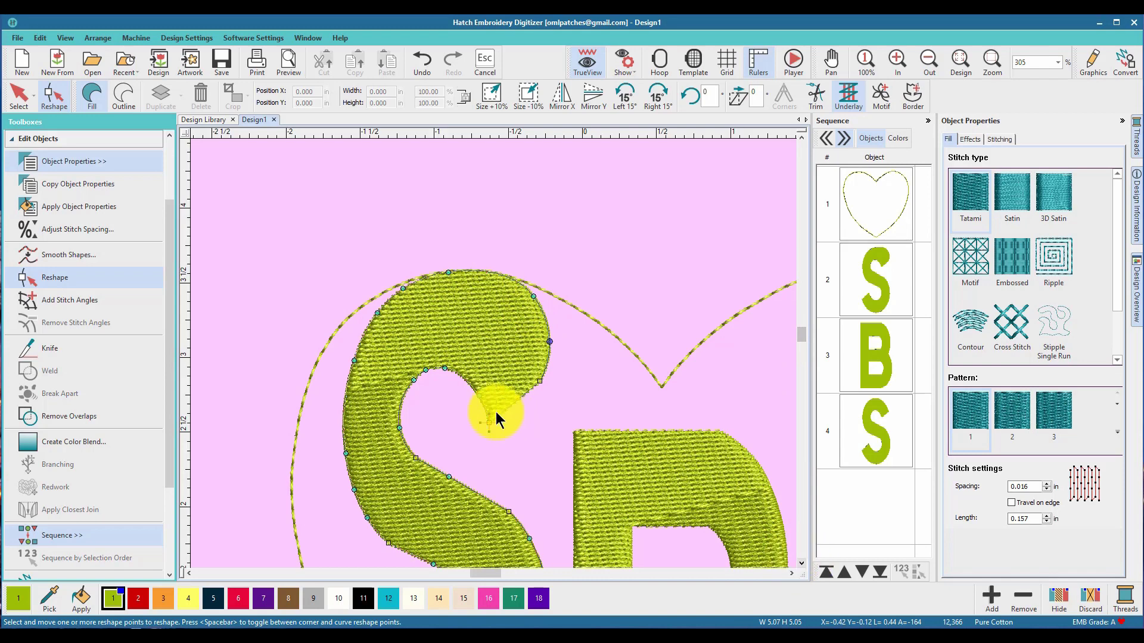
{"action": "left_click_drag", "start_coordinate": [488, 425], "coordinate": [488, 422]}
{"action": "key", "text": "ctrl+z"}
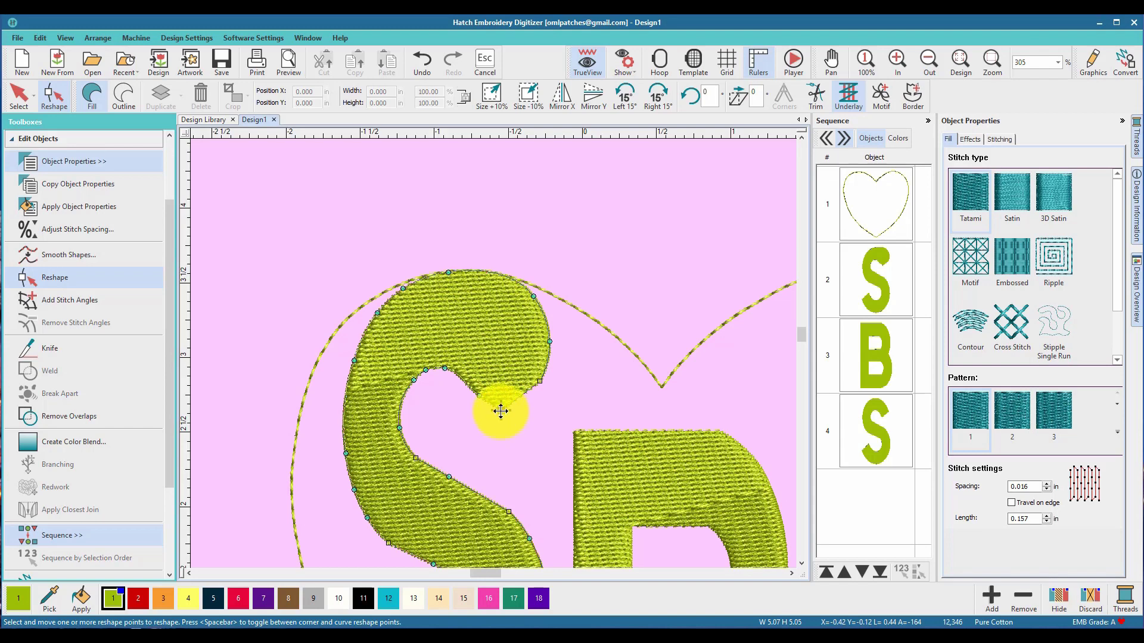
{"action": "left_click_drag", "start_coordinate": [489, 424], "coordinate": [488, 423]}
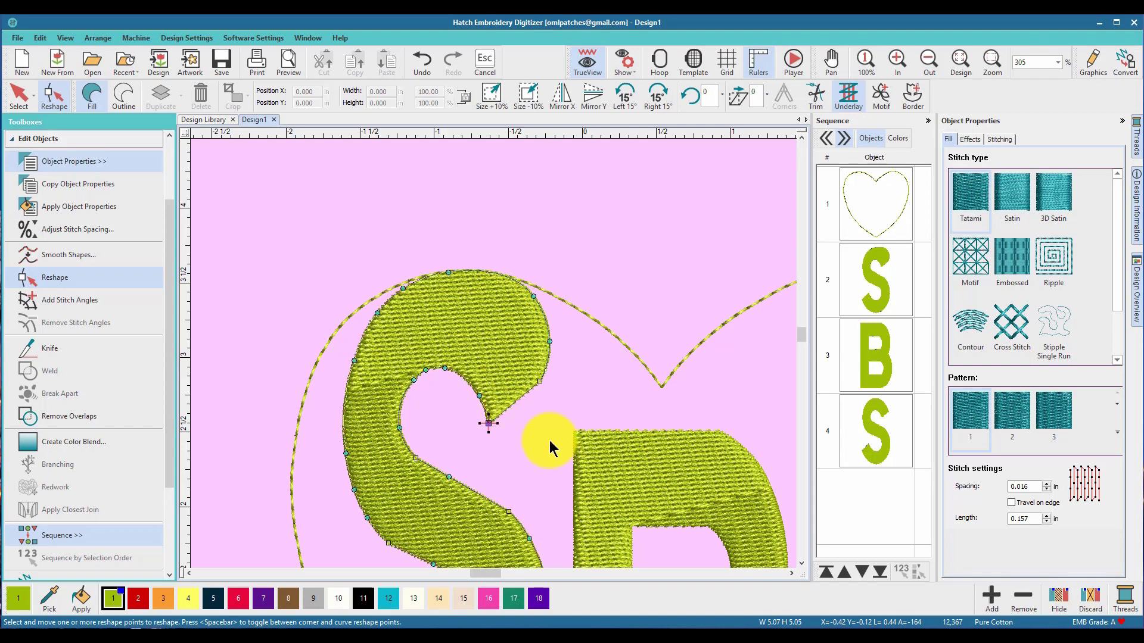
{"action": "left_click_drag", "start_coordinate": [540, 381], "coordinate": [539, 381]}
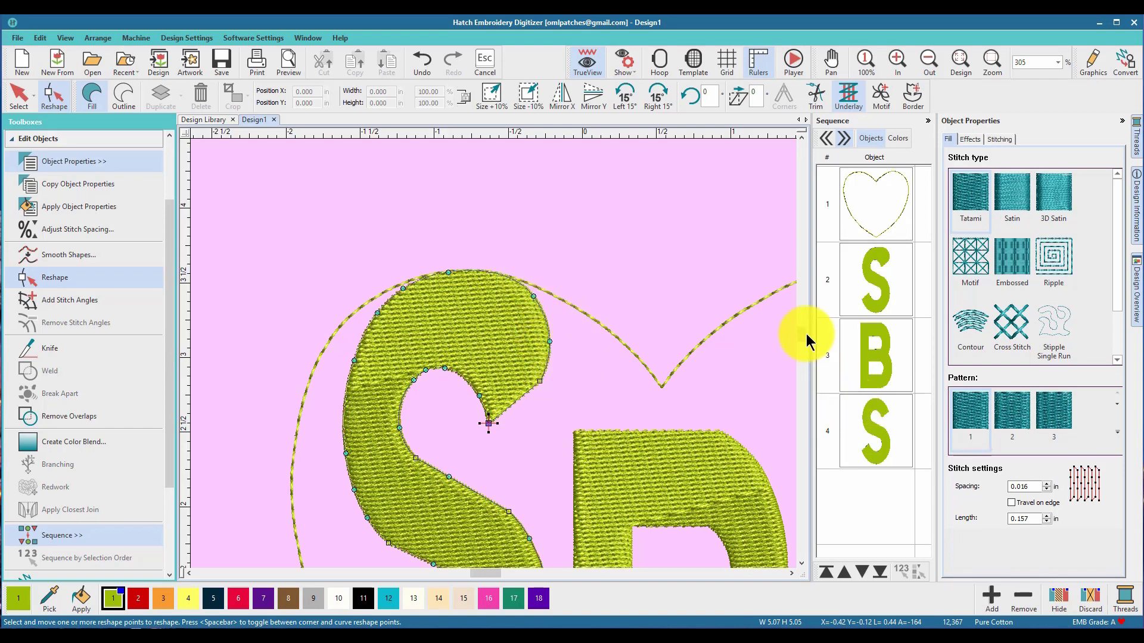
Reshape the bottom of the first S downward so its lower curve follows the heart's left outline.
{"action": "left_click_drag", "start_coordinate": [803, 327], "coordinate": [806, 344]}
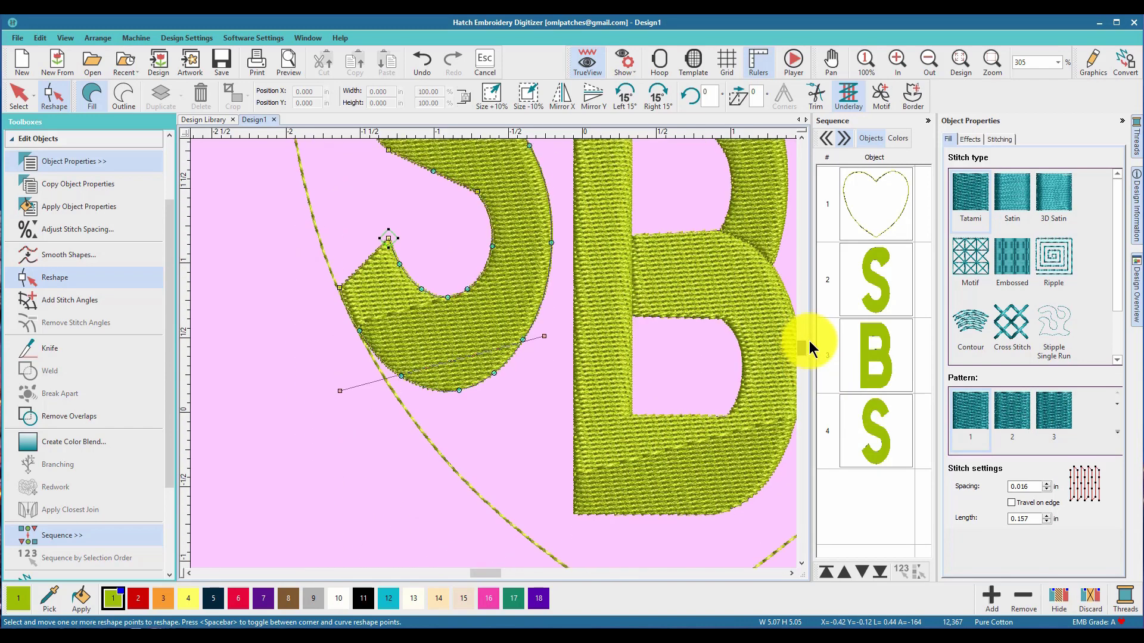
{"action": "left_click", "coordinate": [396, 382]}
{"action": "mouse_move", "coordinate": [458, 390]}
{"action": "left_mouse_down"}
{"action": "mouse_move", "coordinate": [449, 403]}
{"action": "mouse_move", "coordinate": [463, 402]}
{"action": "left_mouse_up"}
{"action": "left_click_drag", "start_coordinate": [396, 383], "coordinate": [402, 397]}
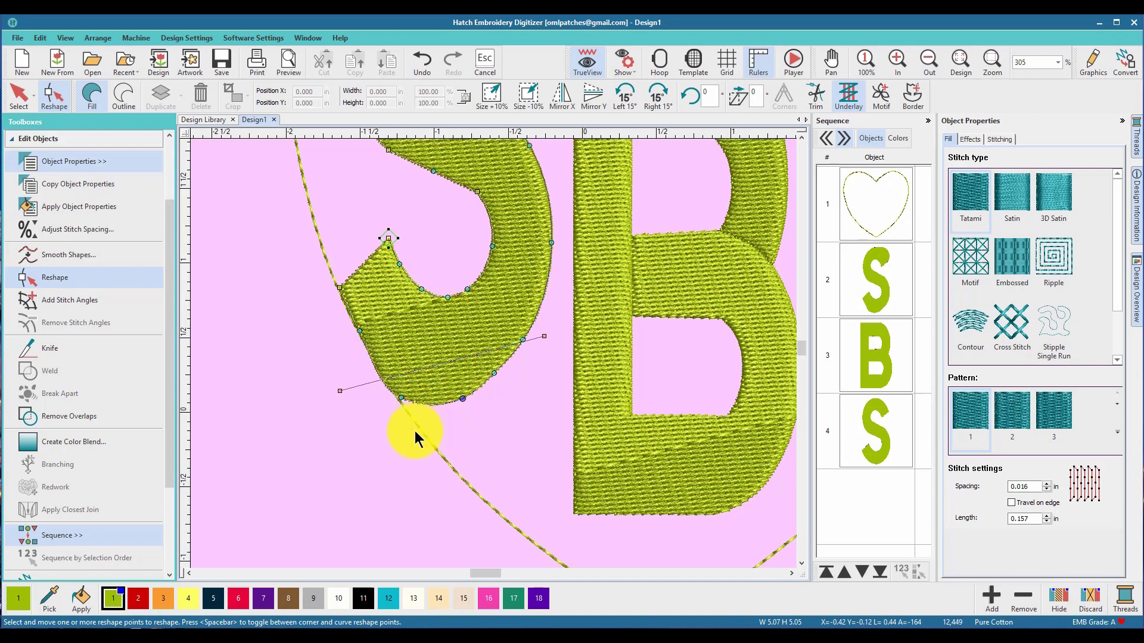
{"action": "left_click", "coordinate": [18, 95]}
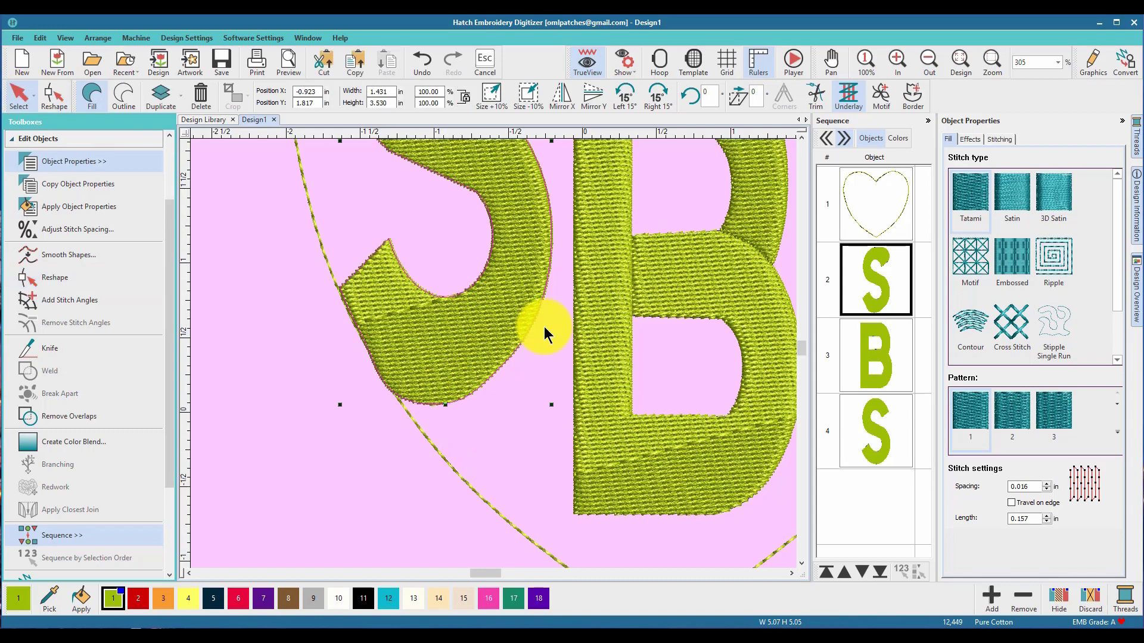
Place a vertical guide through the notch at the heart's top centre.
{"action": "scroll", "coordinate": [493, 360], "scroll_direction": "down", "scroll_amount": 5}
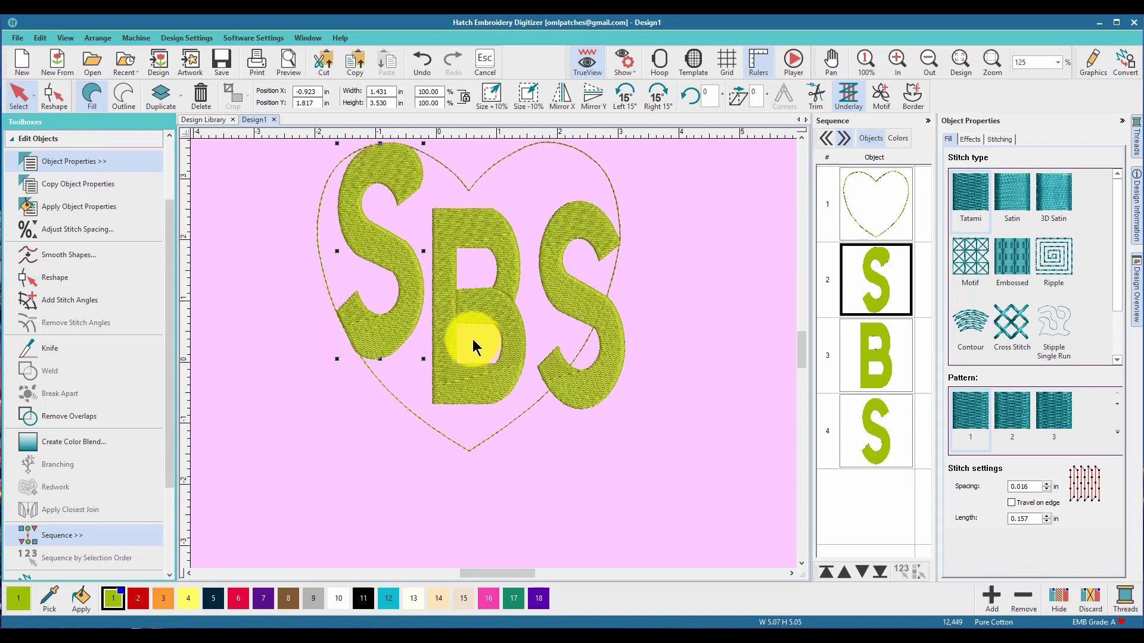
{"action": "scroll", "coordinate": [493, 351], "scroll_direction": "up", "scroll_amount": 2}
{"action": "scroll", "coordinate": [489, 370], "scroll_direction": "down", "scroll_amount": 2}
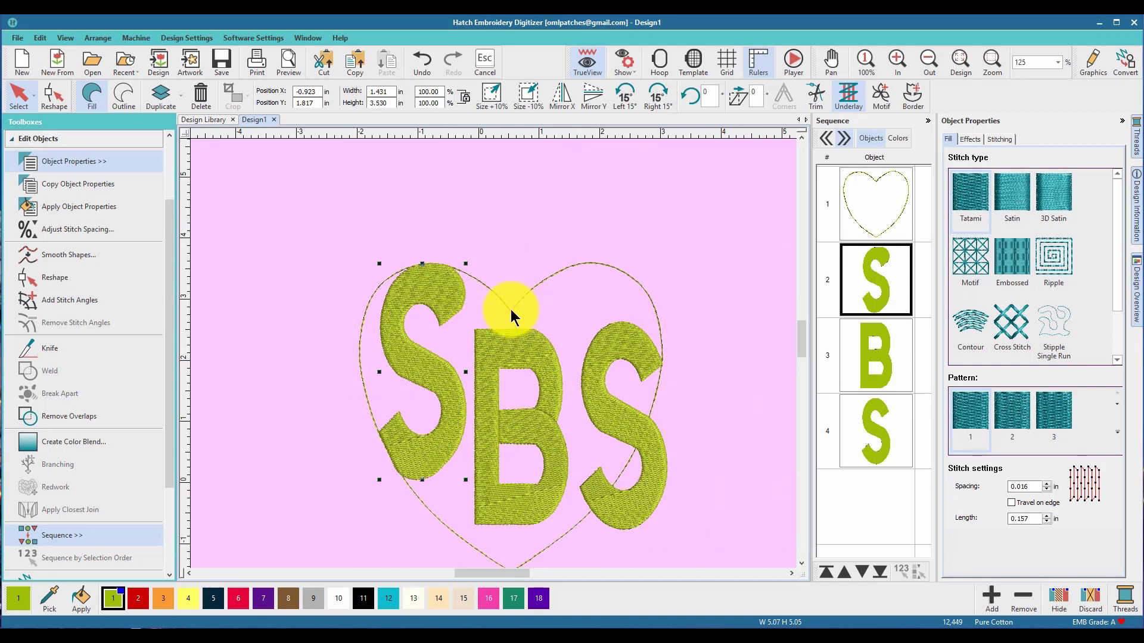
{"action": "left_click", "coordinate": [486, 136]}
{"action": "left_click_drag", "start_coordinate": [484, 136], "coordinate": [507, 137]}
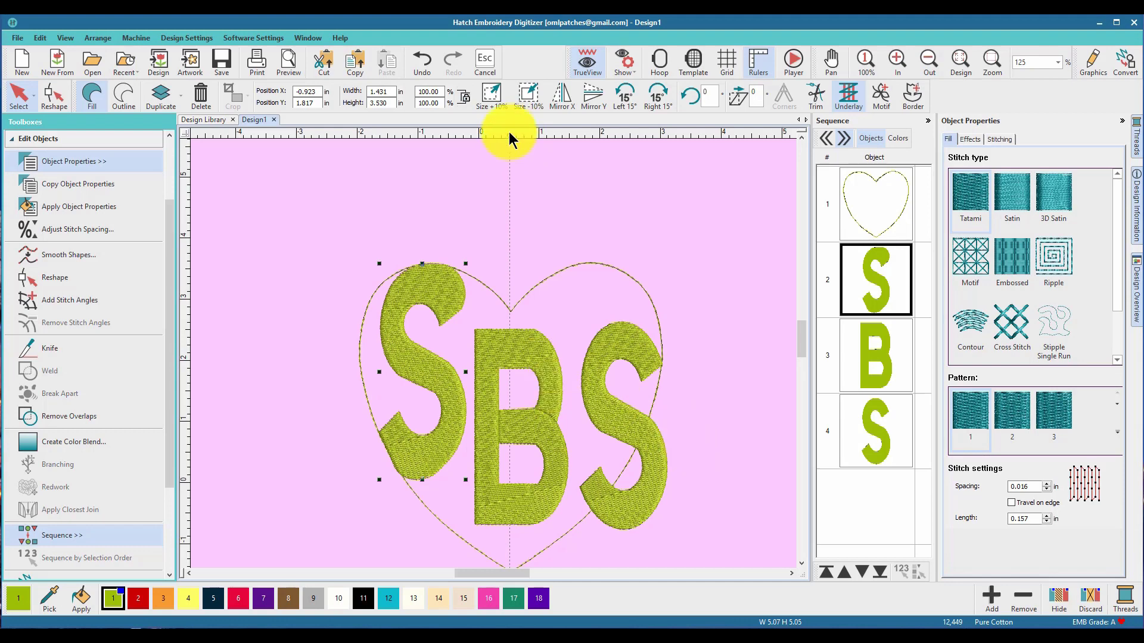
{"action": "left_click_drag", "start_coordinate": [510, 141], "coordinate": [202, 135]}
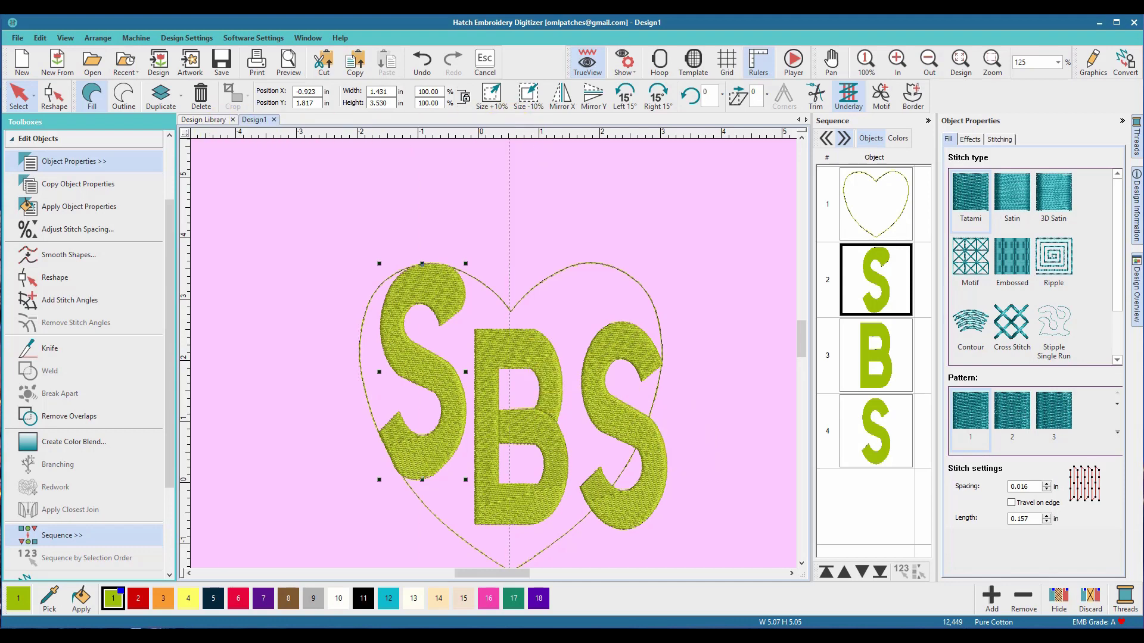
Stretch the B vertically to about 3.86 in tall so it extends from the heart's notch down toward its lower point.
{"action": "left_click", "coordinate": [527, 353]}
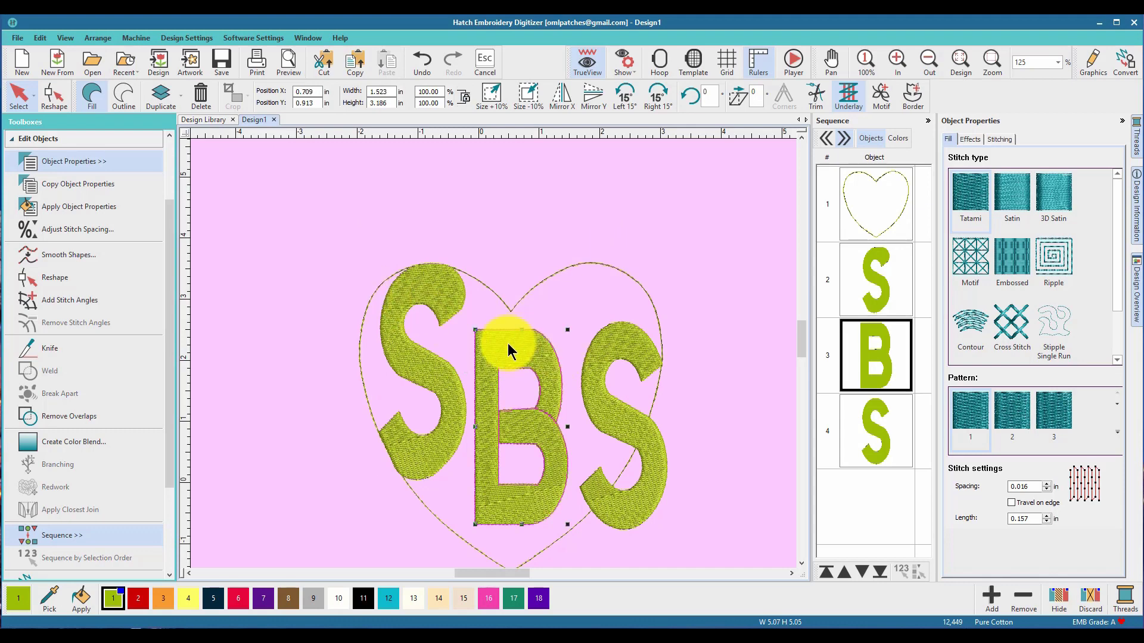
{"action": "left_click_drag", "start_coordinate": [521, 332], "coordinate": [521, 313]}
{"action": "left_click_drag", "start_coordinate": [521, 524], "coordinate": [523, 538]}
{"action": "left_click_drag", "start_coordinate": [524, 542], "coordinate": [511, 452]}
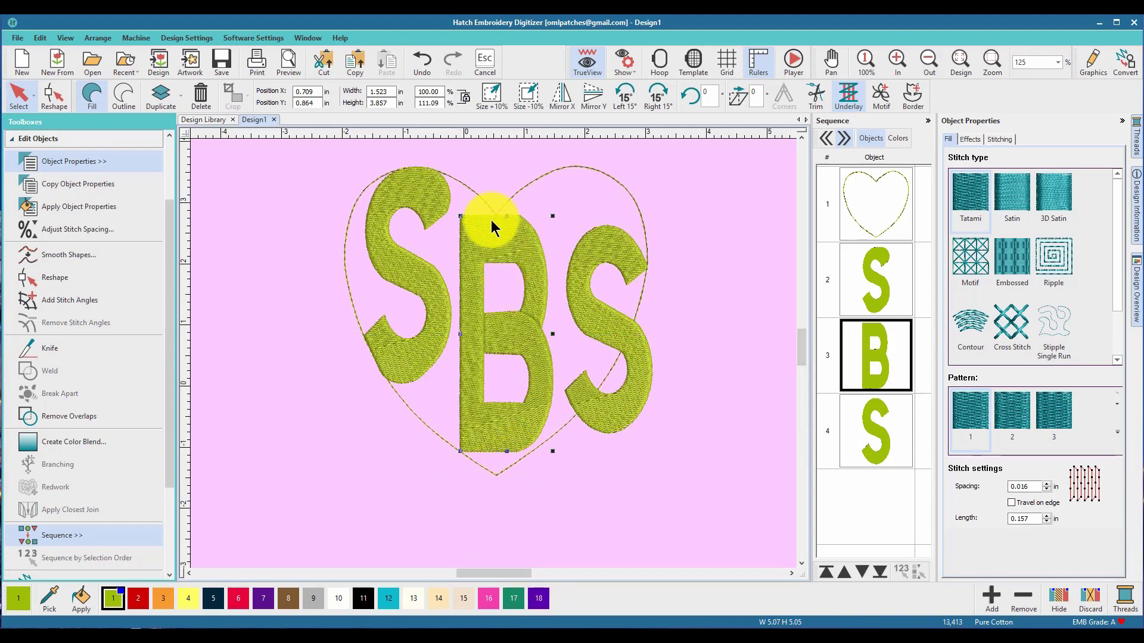
Reshape the B by adding a corner node at the heart's notch and moving its upper-right corner onto the right lobe's outline.
{"action": "left_click", "coordinate": [54, 94]}
{"action": "scroll", "coordinate": [500, 390], "scroll_direction": "up", "scroll_amount": 1}
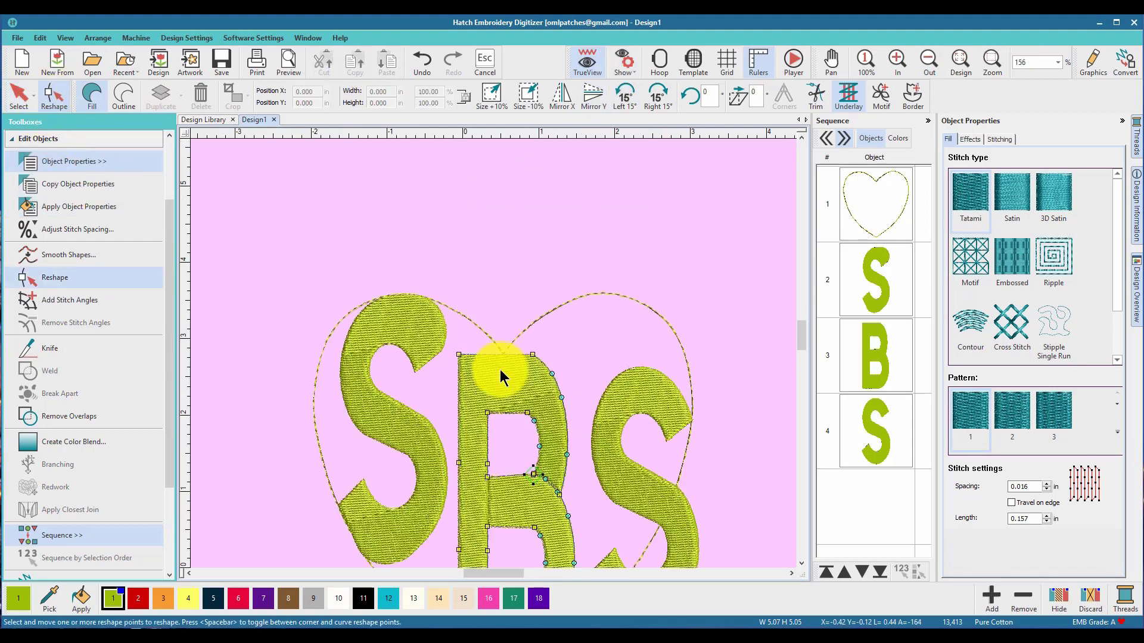
{"action": "scroll", "coordinate": [500, 390], "scroll_direction": "up", "scroll_amount": 3}
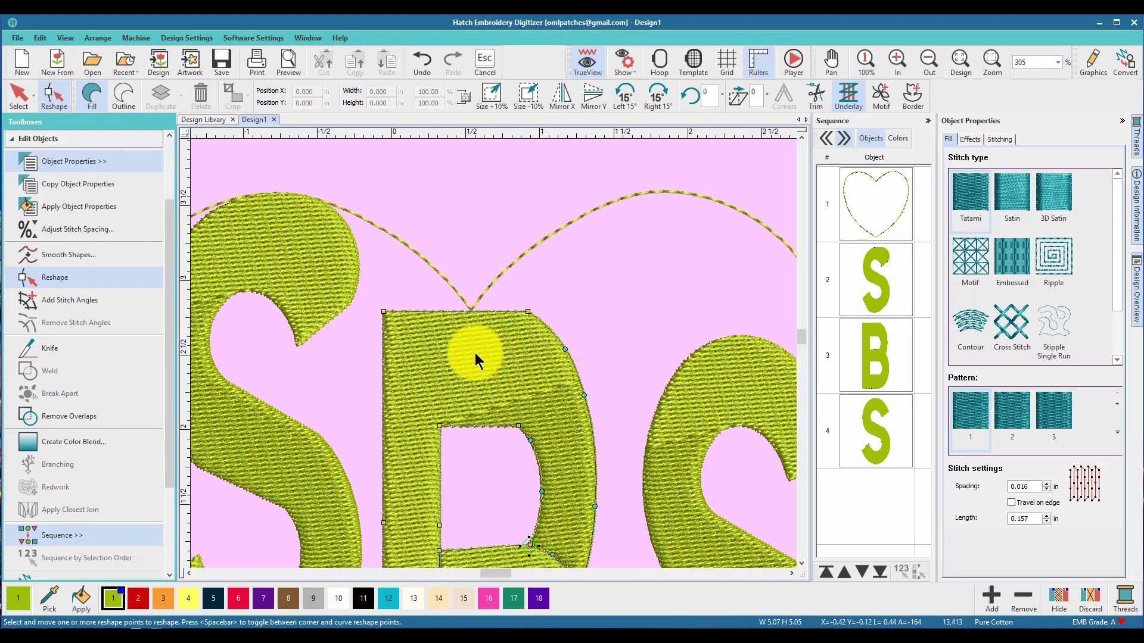
{"action": "left_click", "coordinate": [470, 313]}
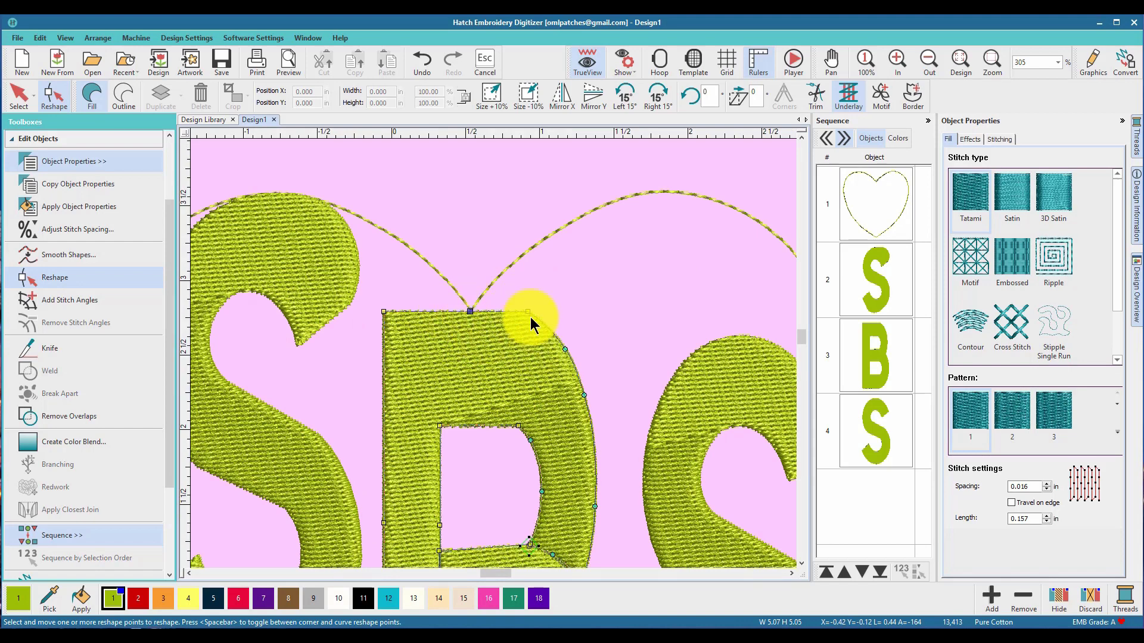
{"action": "left_click_drag", "start_coordinate": [530, 313], "coordinate": [506, 272]}
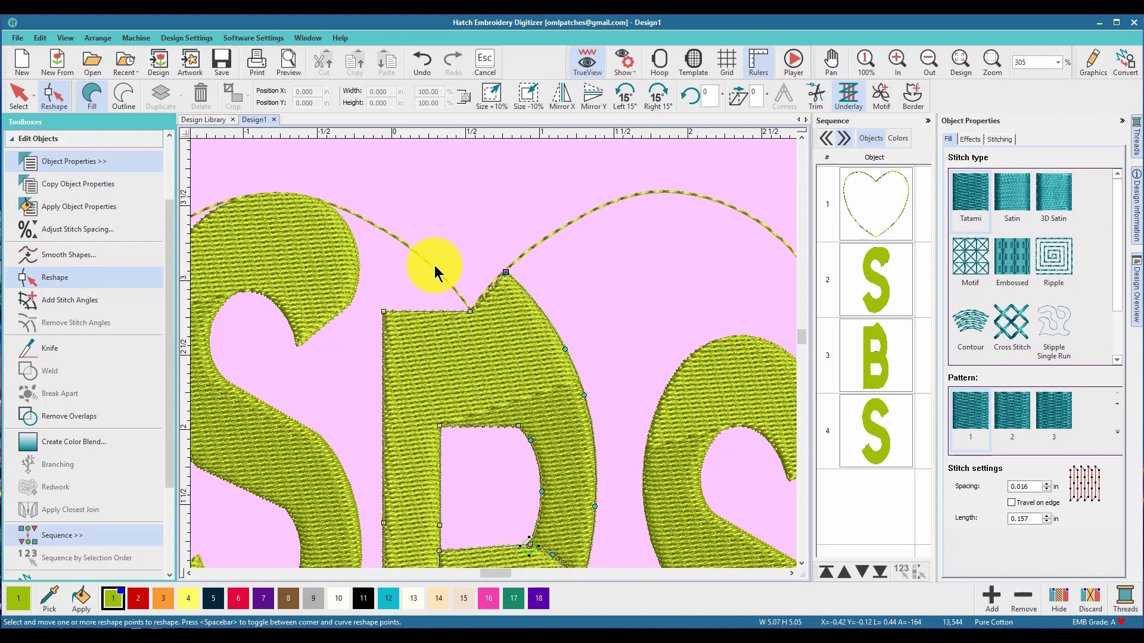
Raise the B's upper-left corner straight up to the heart's left lobe and curve the edge down to the notch along the outline.
{"action": "left_click_drag", "start_coordinate": [383, 310], "coordinate": [431, 269]}
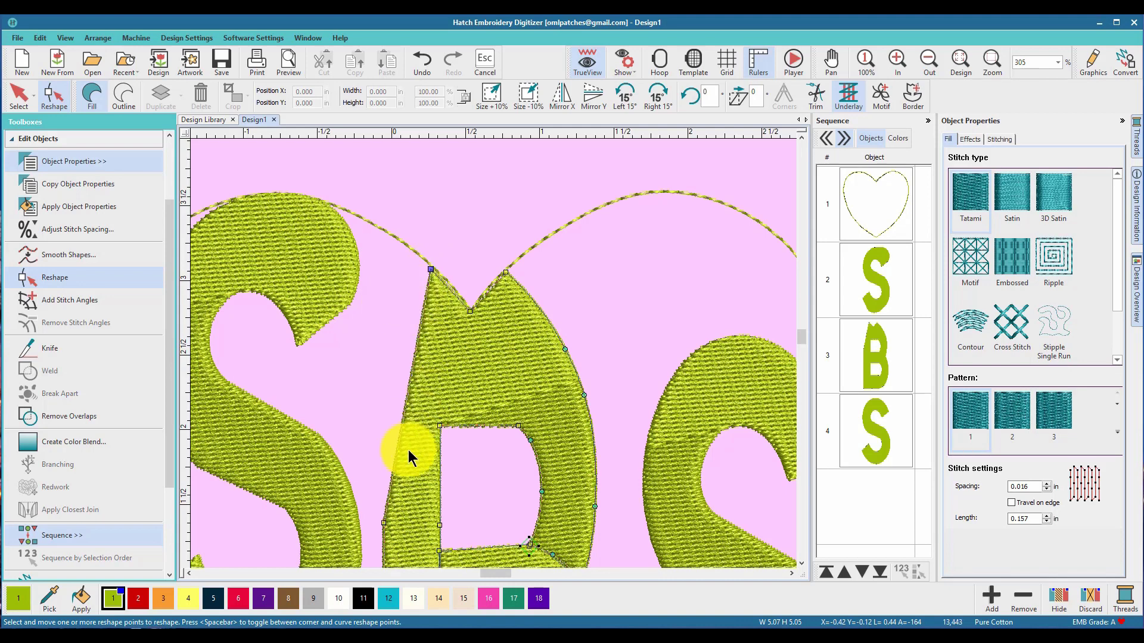
{"action": "key", "text": "ctrl+z"}
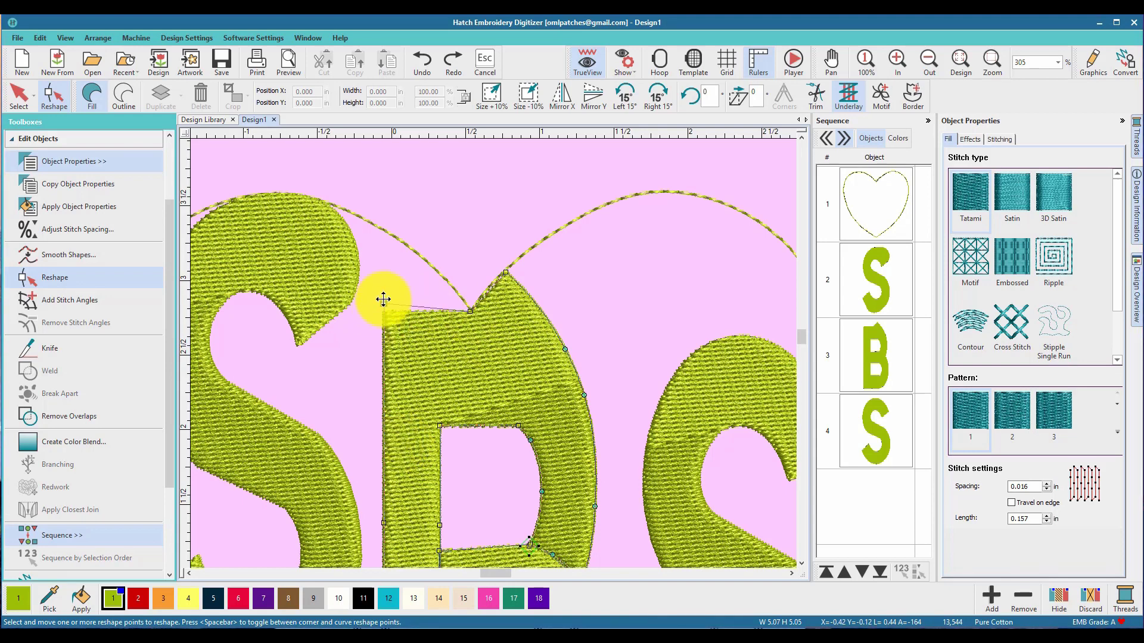
{"action": "left_click_drag", "start_coordinate": [382, 268], "coordinate": [394, 235]}
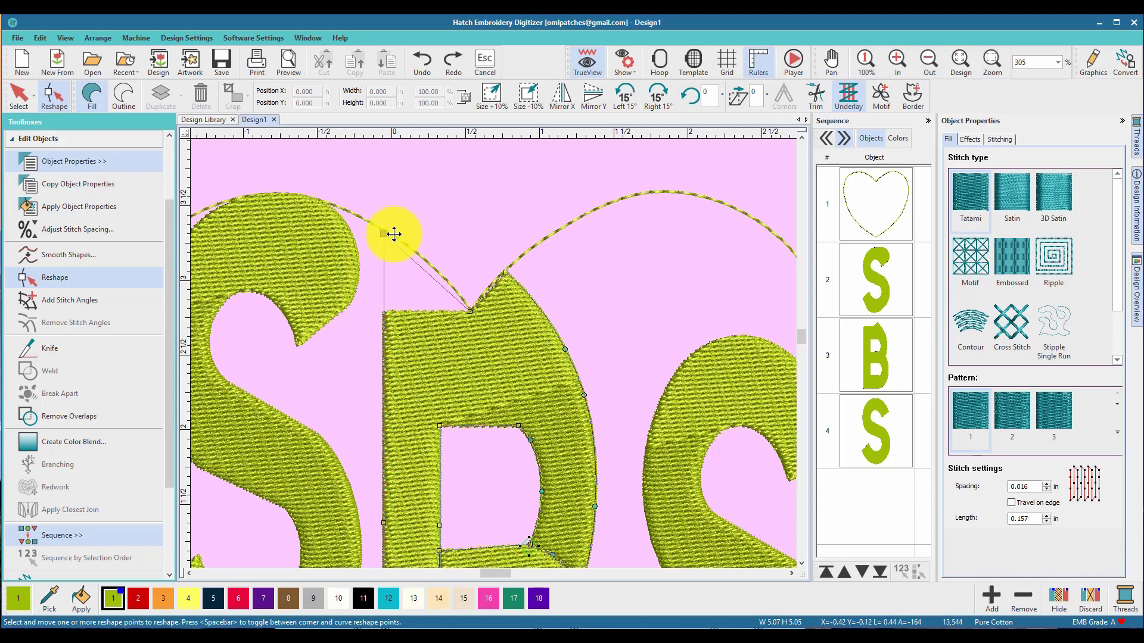
{"action": "left_click_drag", "start_coordinate": [394, 234], "coordinate": [393, 234]}
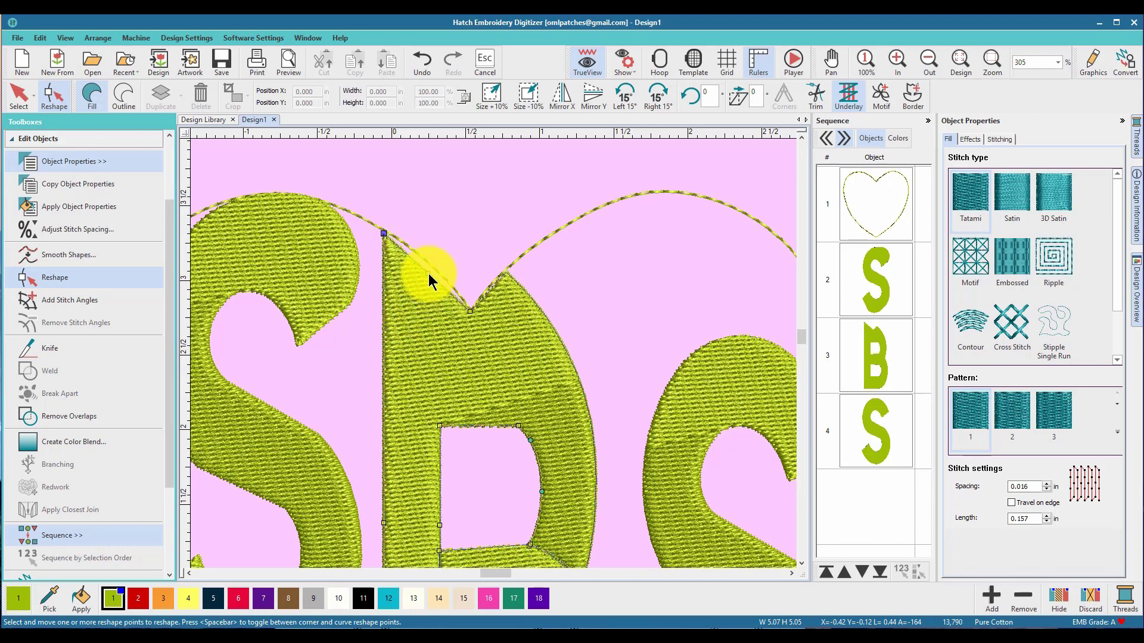
{"action": "left_click", "coordinate": [428, 274]}
{"action": "left_click_drag", "start_coordinate": [434, 266], "coordinate": [434, 267]}
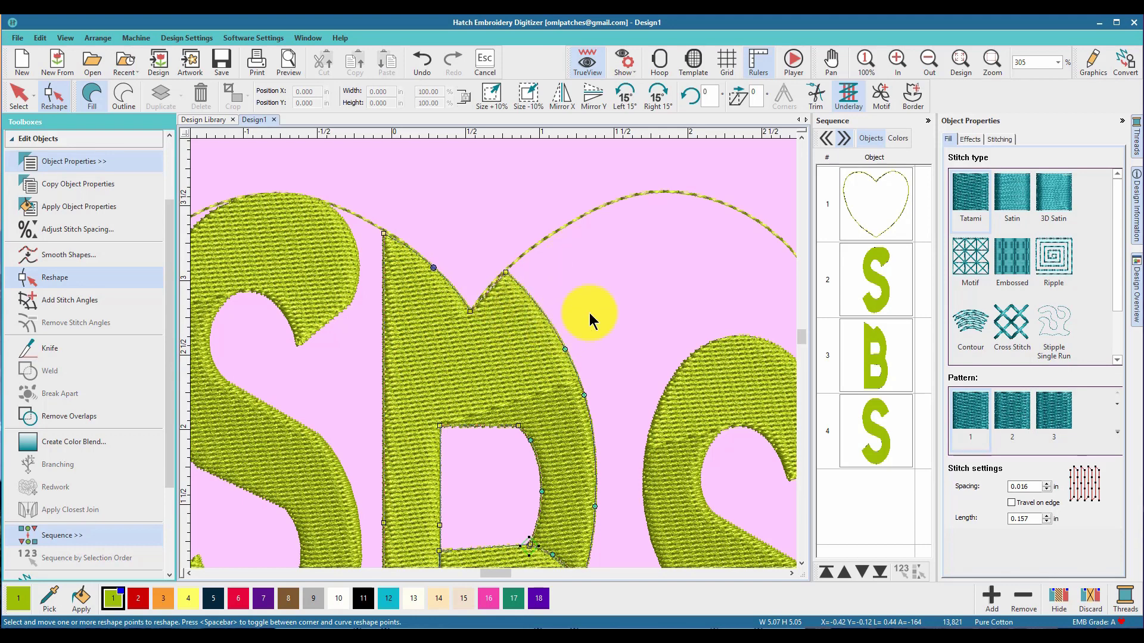
Reshape the bottom of the B into a point at the heart's tip, with its lower-right edge following the heart's outline.
{"action": "scroll", "coordinate": [490, 375], "scroll_direction": "down", "scroll_amount": 5}
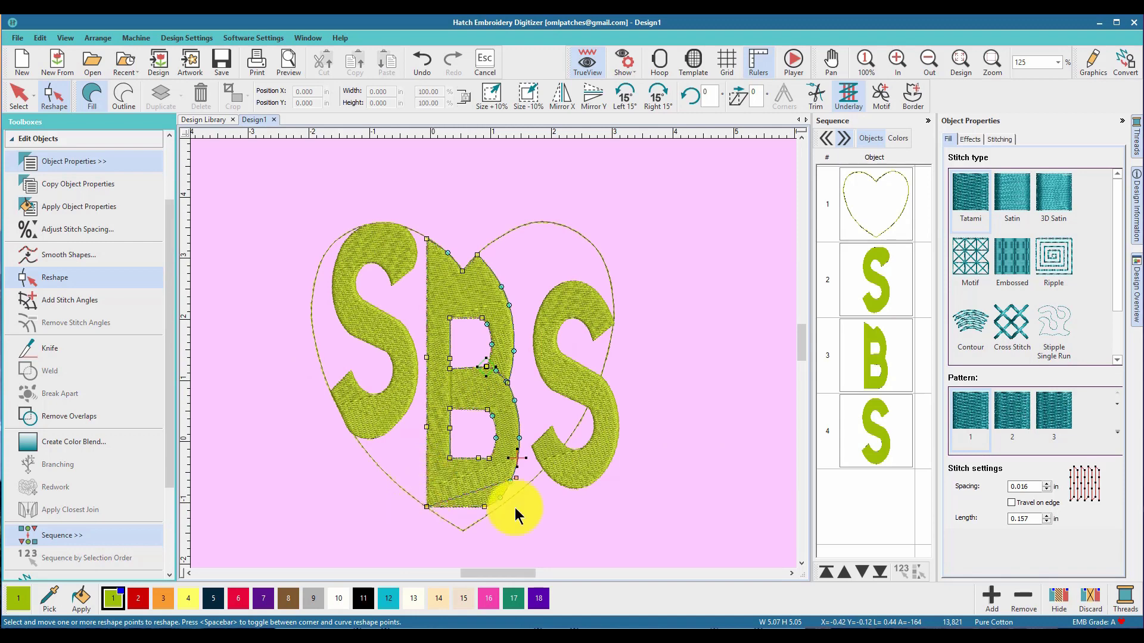
{"action": "scroll", "coordinate": [798, 350], "scroll_direction": "down", "scroll_amount": 2}
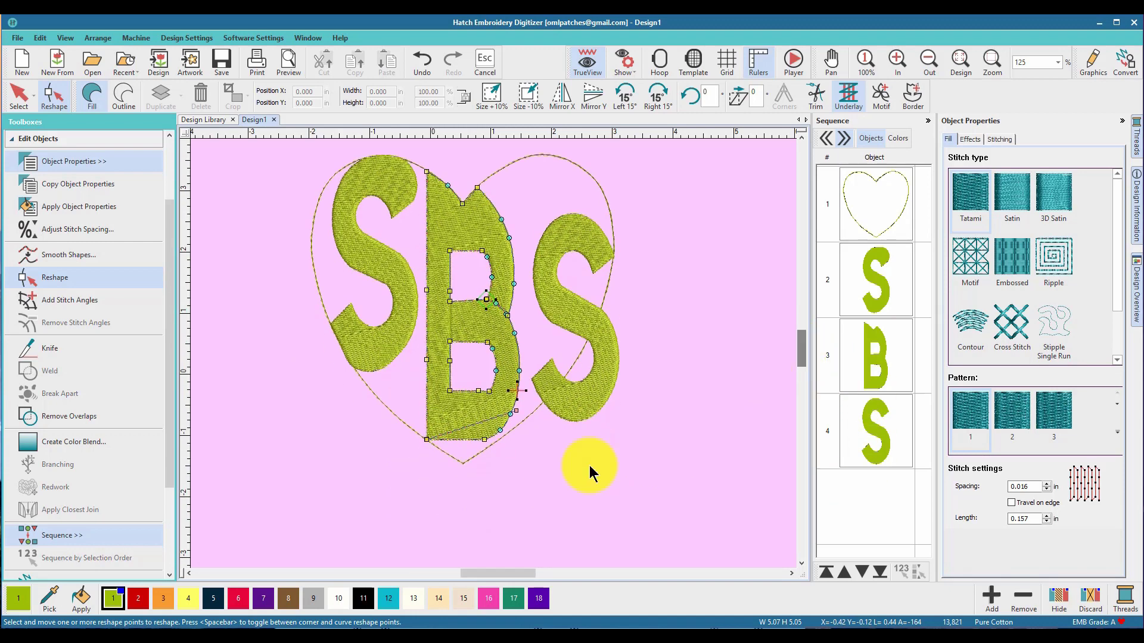
{"action": "scroll", "coordinate": [494, 353], "scroll_direction": "up", "scroll_amount": 5}
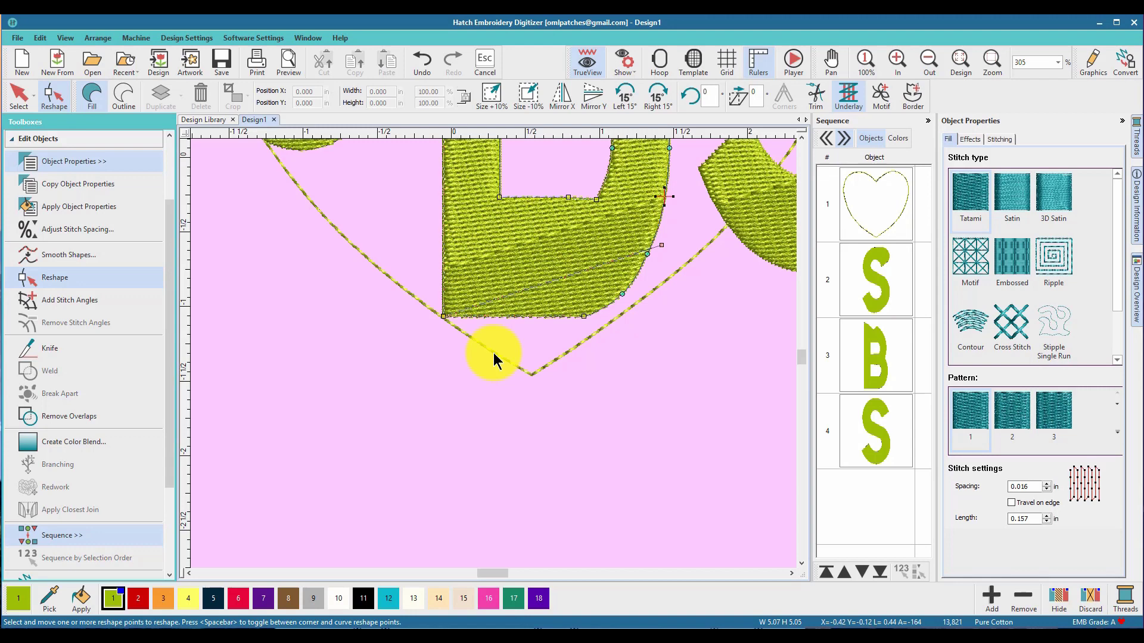
{"action": "scroll", "coordinate": [493, 353], "scroll_direction": "up", "scroll_amount": 1}
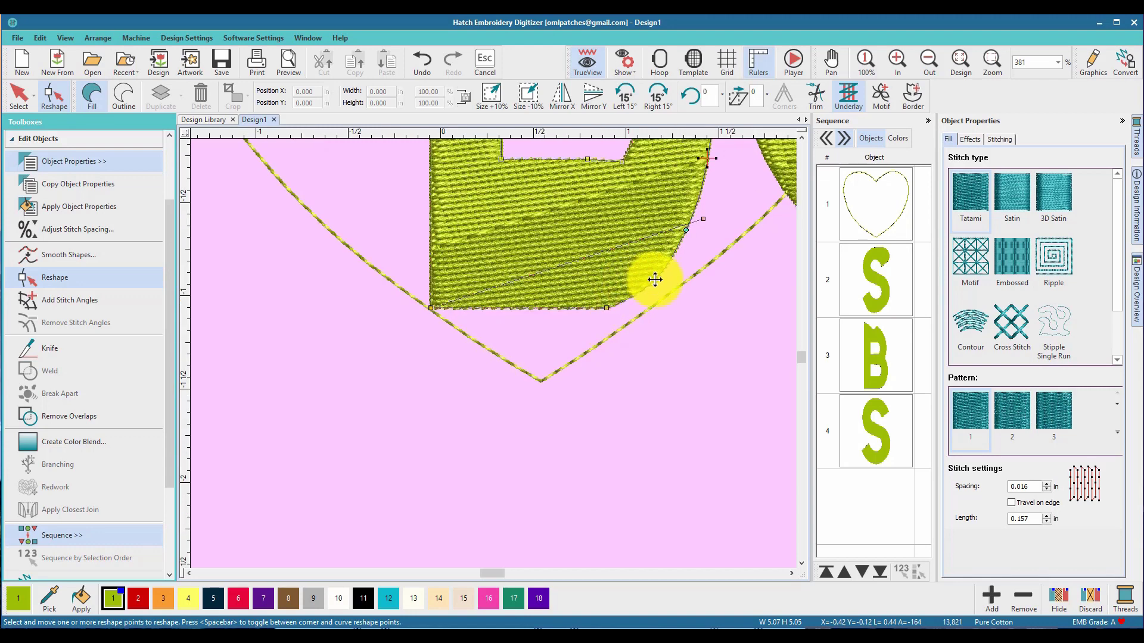
{"action": "left_click_drag", "start_coordinate": [655, 280], "coordinate": [601, 333]}
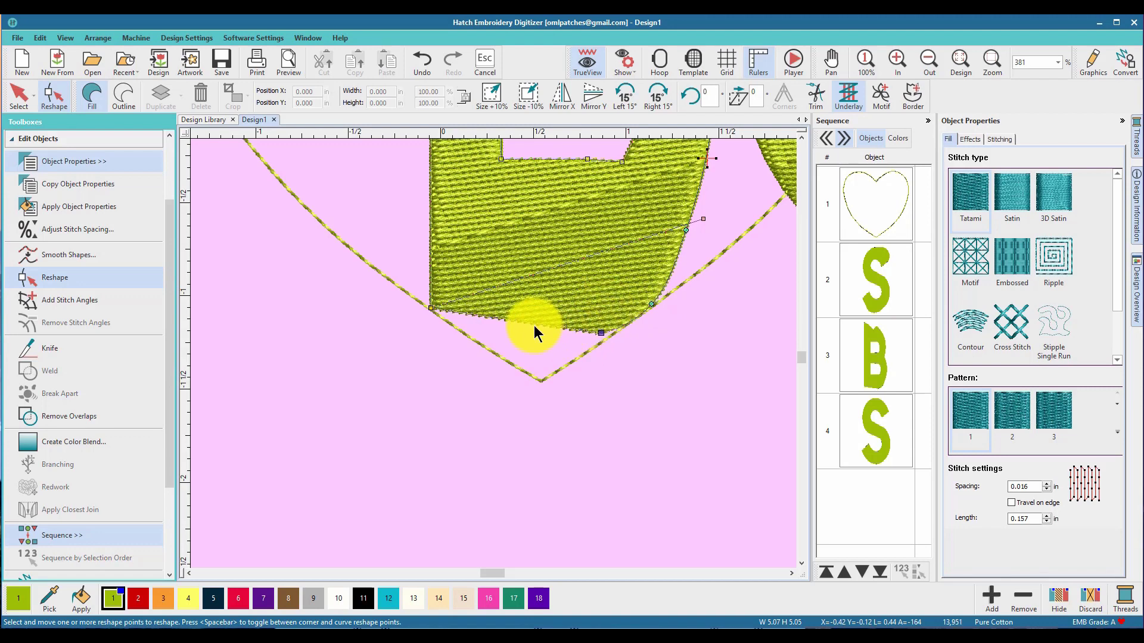
{"action": "left_click_drag", "start_coordinate": [531, 322], "coordinate": [541, 380]}
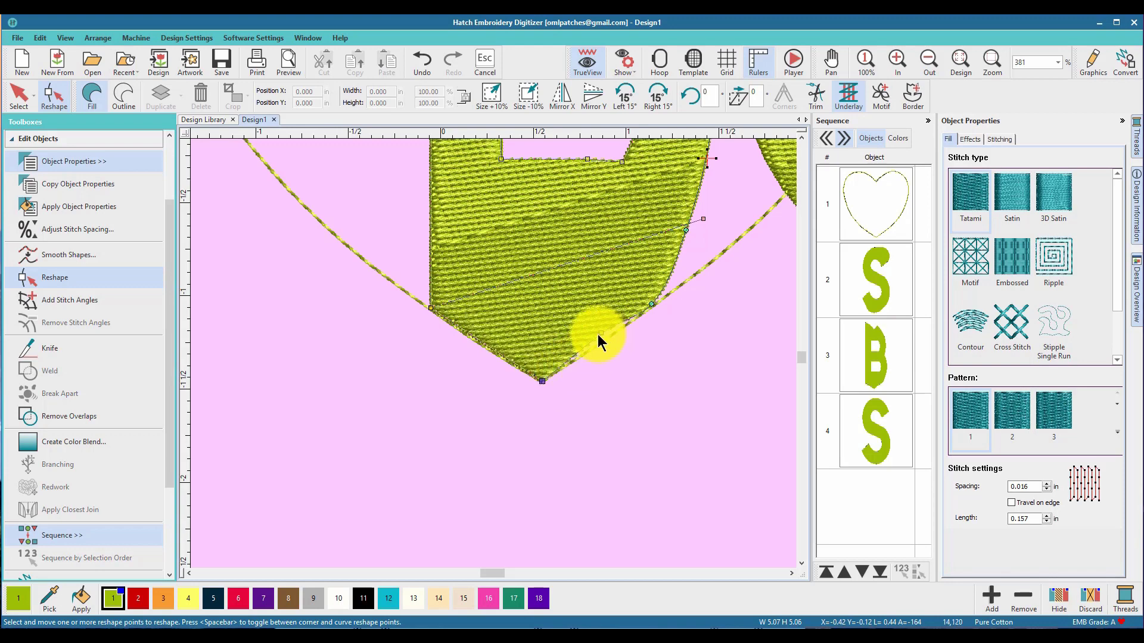
{"action": "left_click_drag", "start_coordinate": [600, 333], "coordinate": [607, 338]}
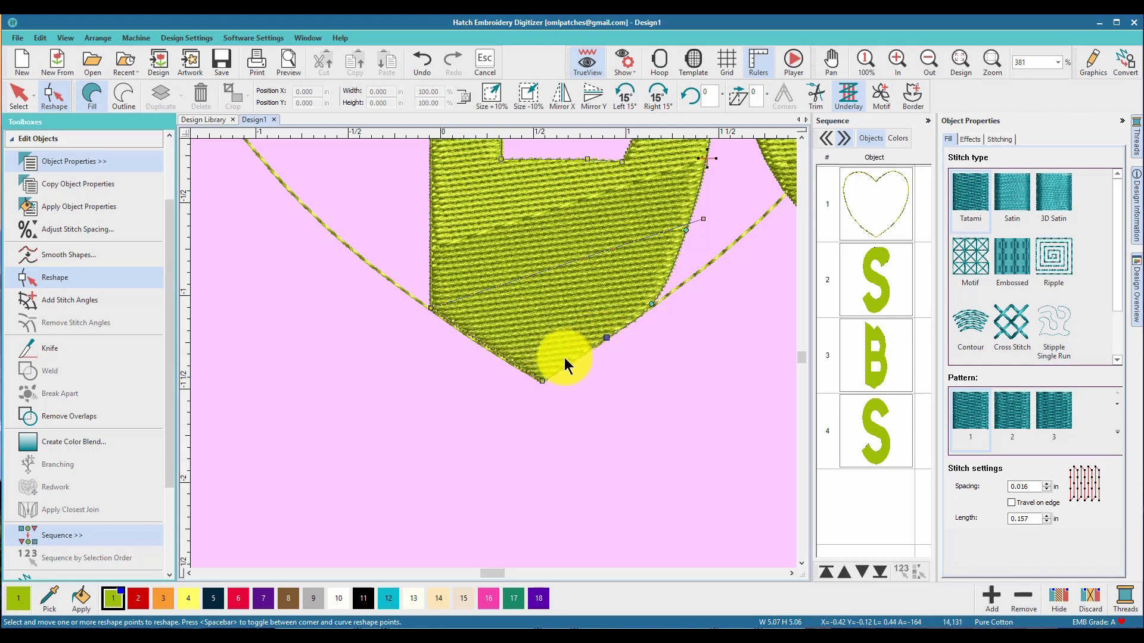
{"action": "left_click", "coordinate": [18, 96]}
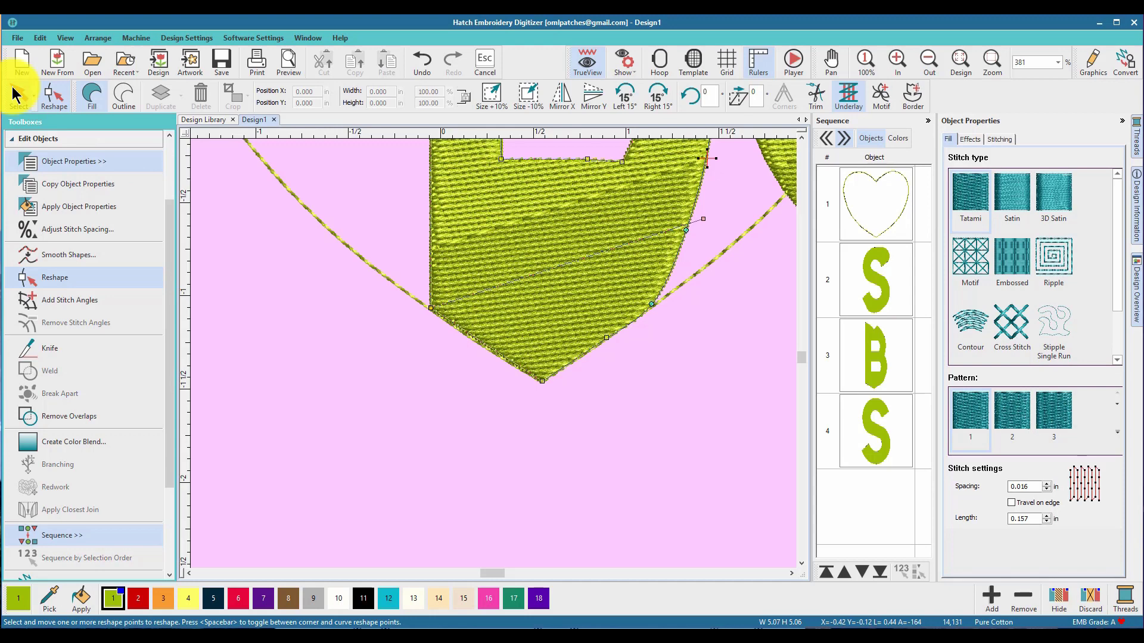
{"action": "left_click", "coordinate": [377, 374]}
Move the last S up and inward beside the B so it sits in the heart's right lobe.
{"action": "scroll", "coordinate": [497, 354], "scroll_direction": "down", "scroll_amount": 8}
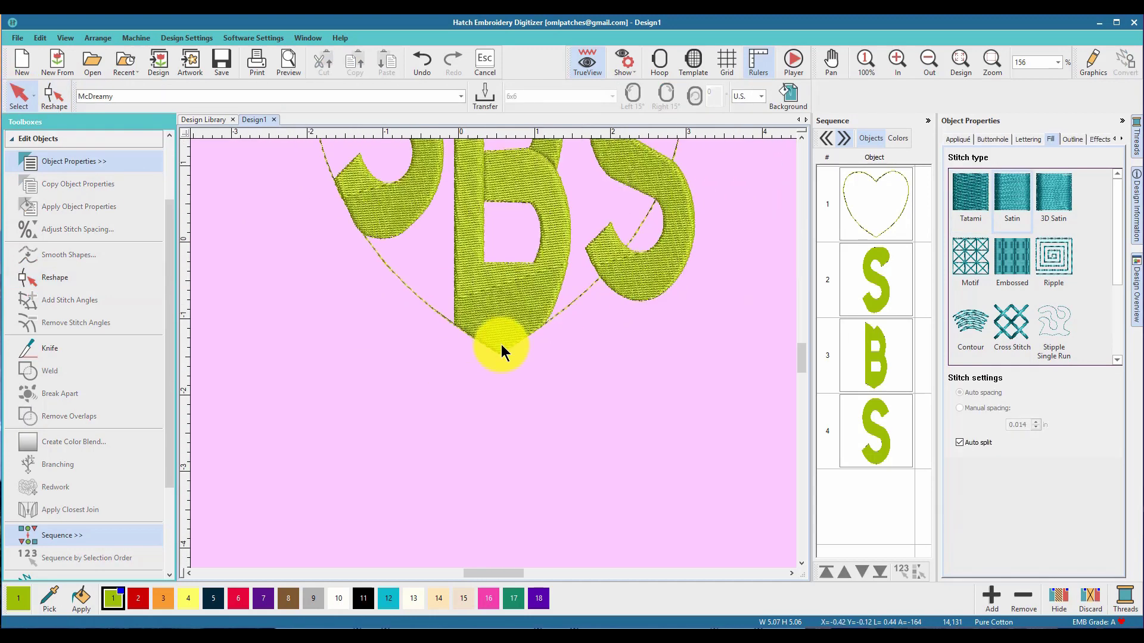
{"action": "scroll", "coordinate": [503, 242], "scroll_direction": "up", "scroll_amount": 1}
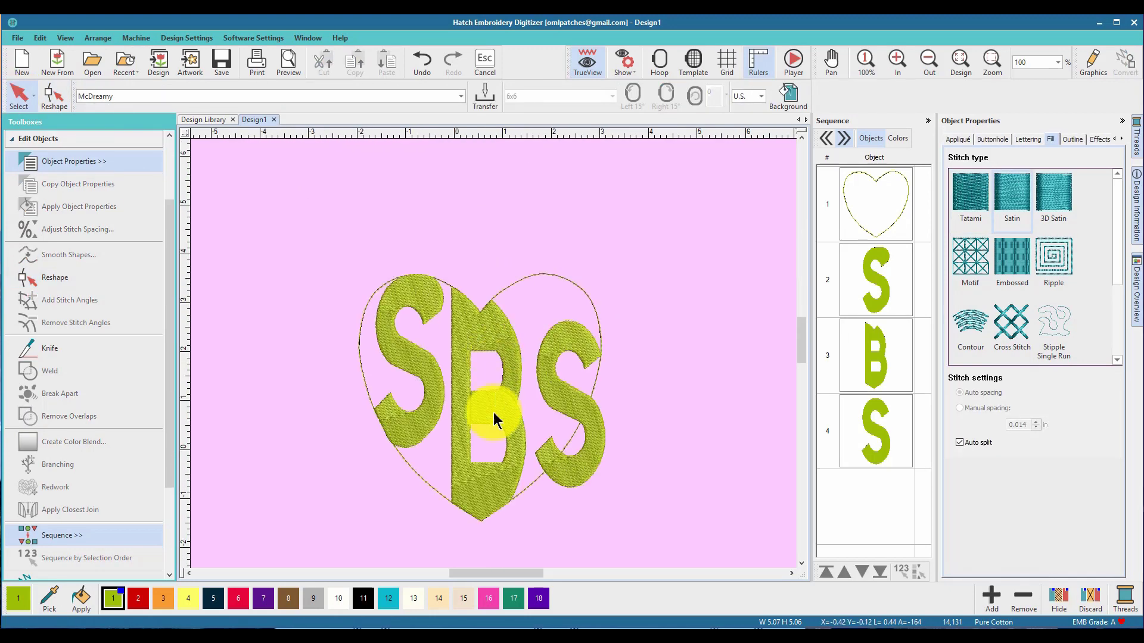
{"action": "scroll", "coordinate": [490, 409], "scroll_direction": "up", "scroll_amount": 1}
{"action": "left_click", "coordinate": [580, 324]}
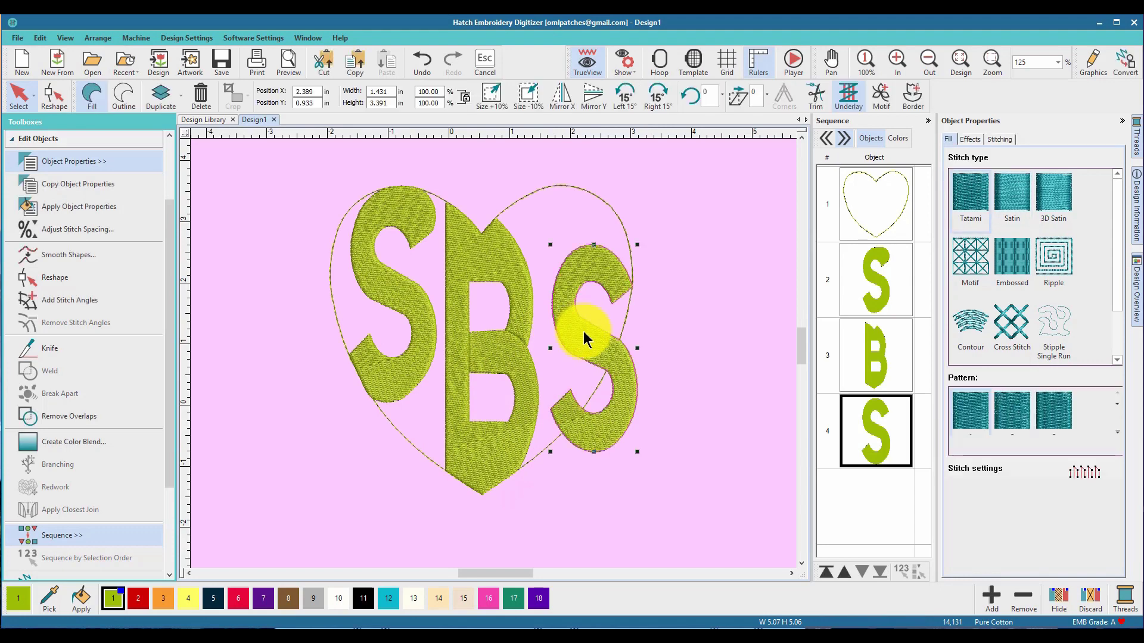
{"action": "left_click_drag", "start_coordinate": [592, 342], "coordinate": [576, 287]}
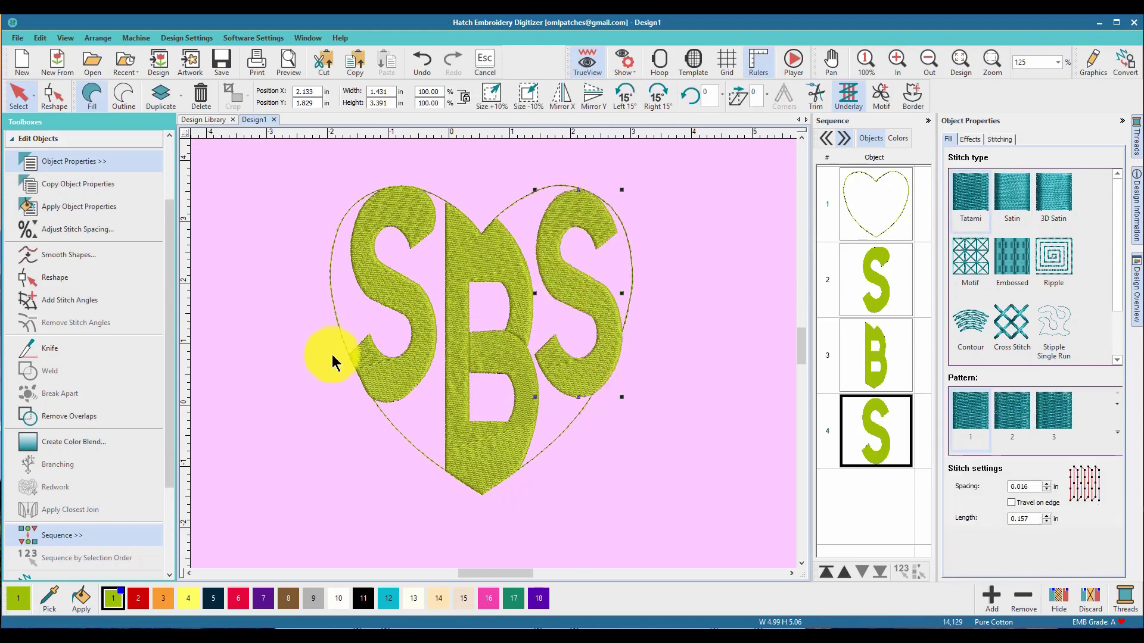
Place a horizontal guide at the first S's bottom edge and resize the last S to about 3.49 in tall and 1.31 in wide.
{"action": "left_click", "coordinate": [191, 404]}
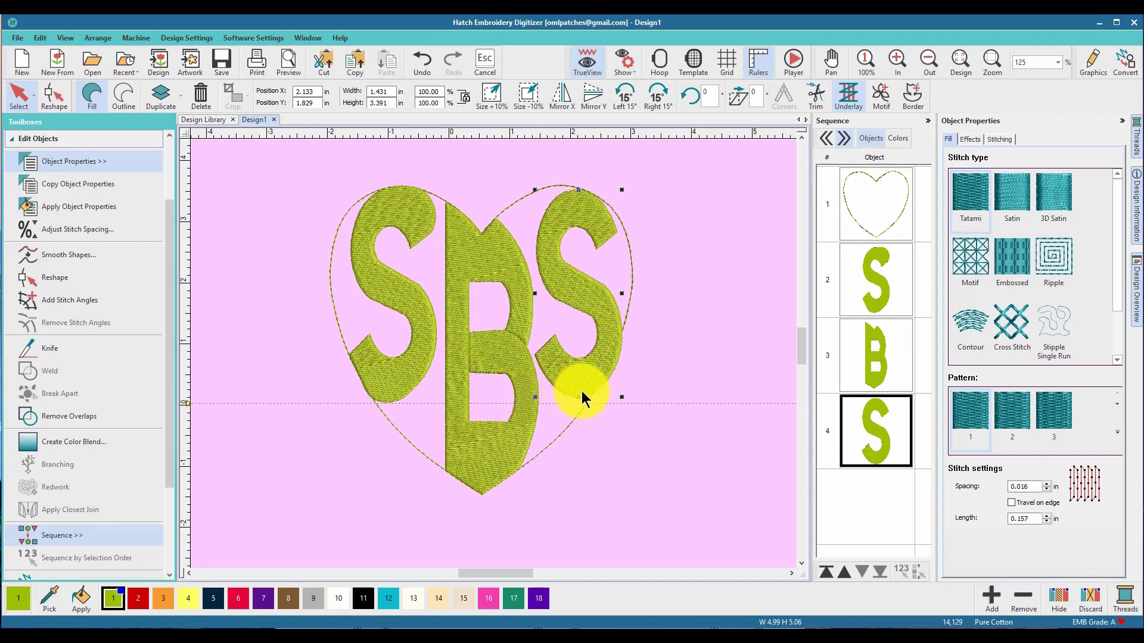
{"action": "left_click_drag", "start_coordinate": [578, 397], "coordinate": [581, 403]}
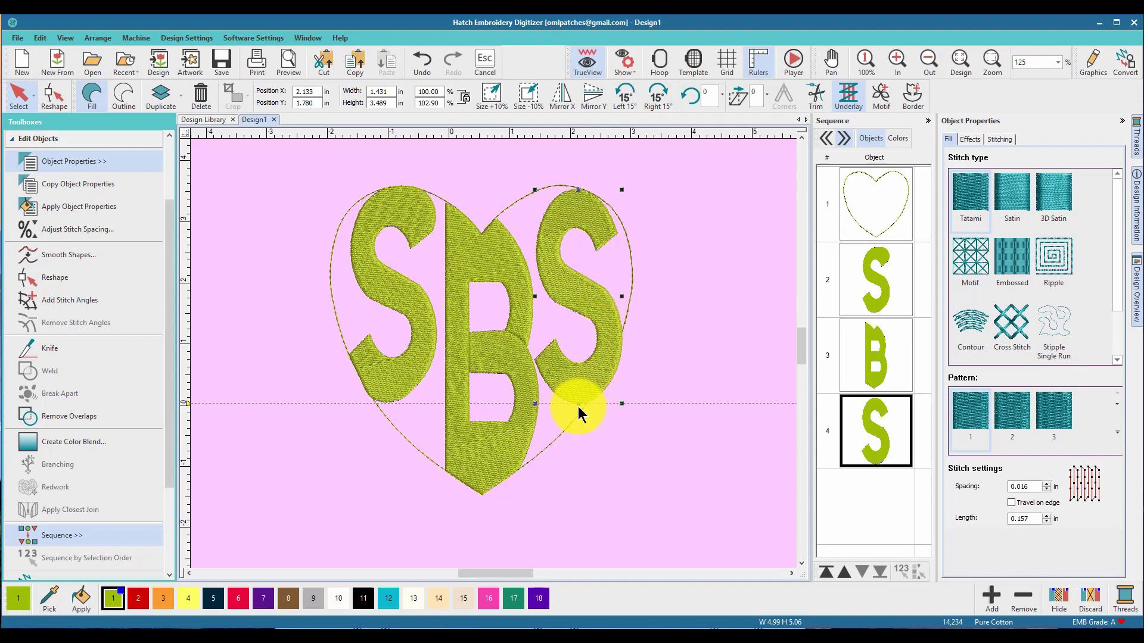
{"action": "left_click_drag", "start_coordinate": [622, 297], "coordinate": [615, 298]}
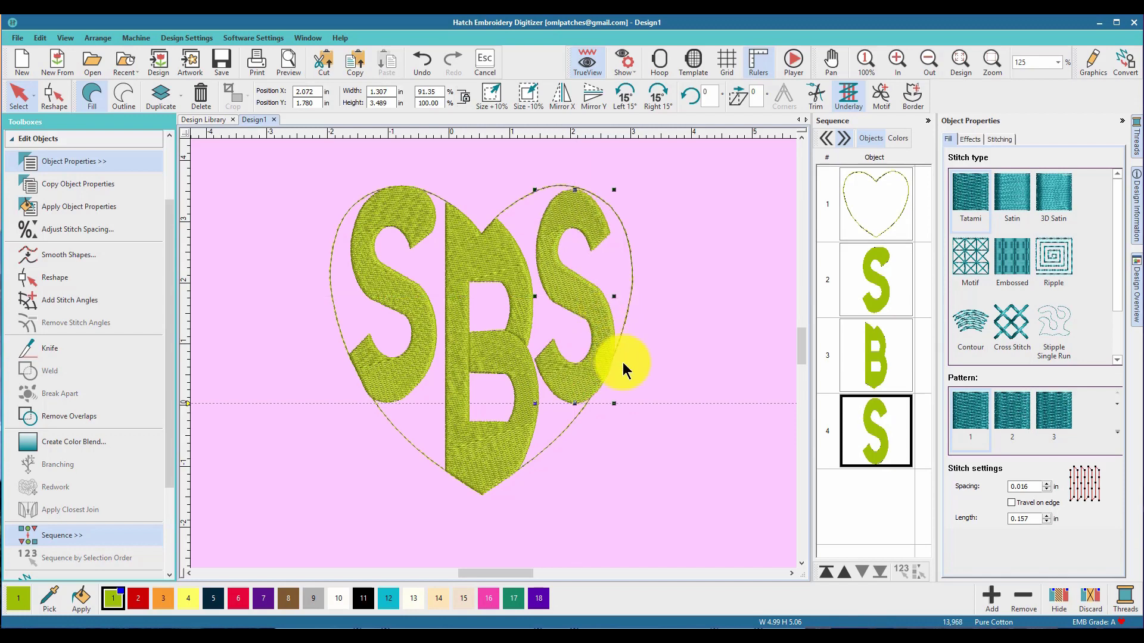
{"action": "left_click", "coordinate": [656, 330]}
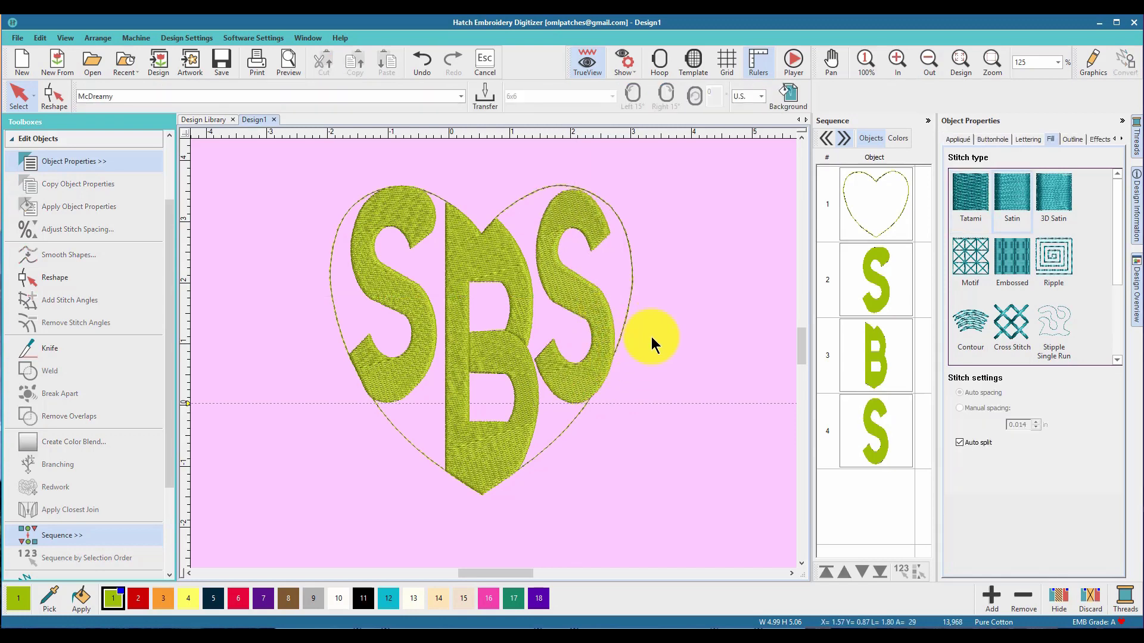
Reshape the top of the last S so its upper-right curve follows the heart's right lobe.
{"action": "left_click", "coordinate": [594, 374]}
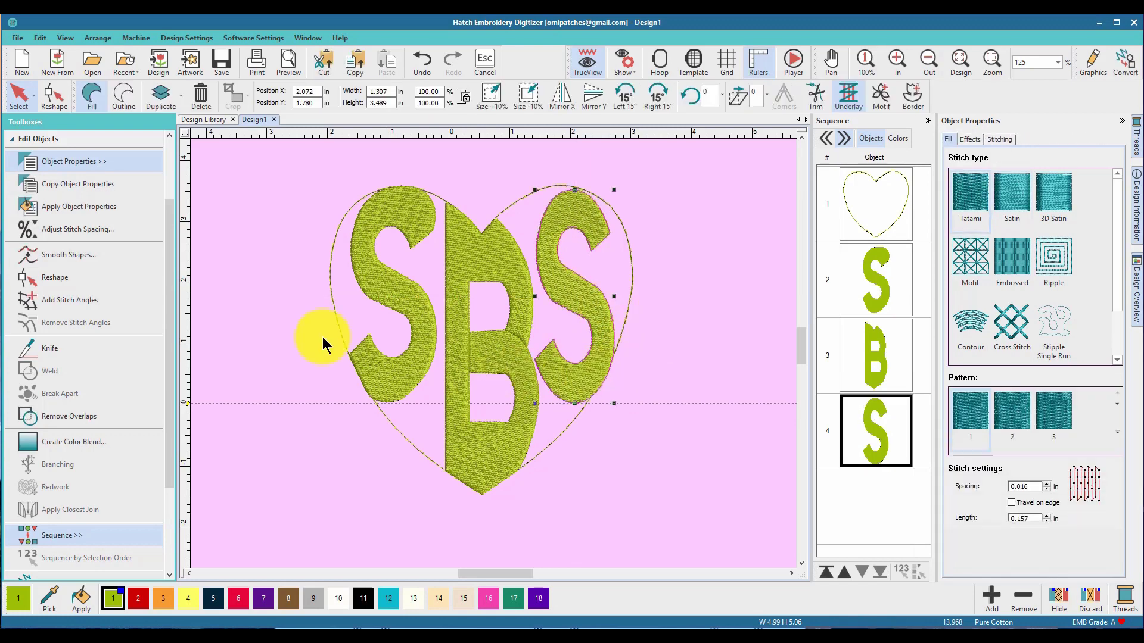
{"action": "left_click", "coordinate": [52, 97]}
{"action": "scroll", "coordinate": [454, 360], "scroll_direction": "up", "scroll_amount": 3}
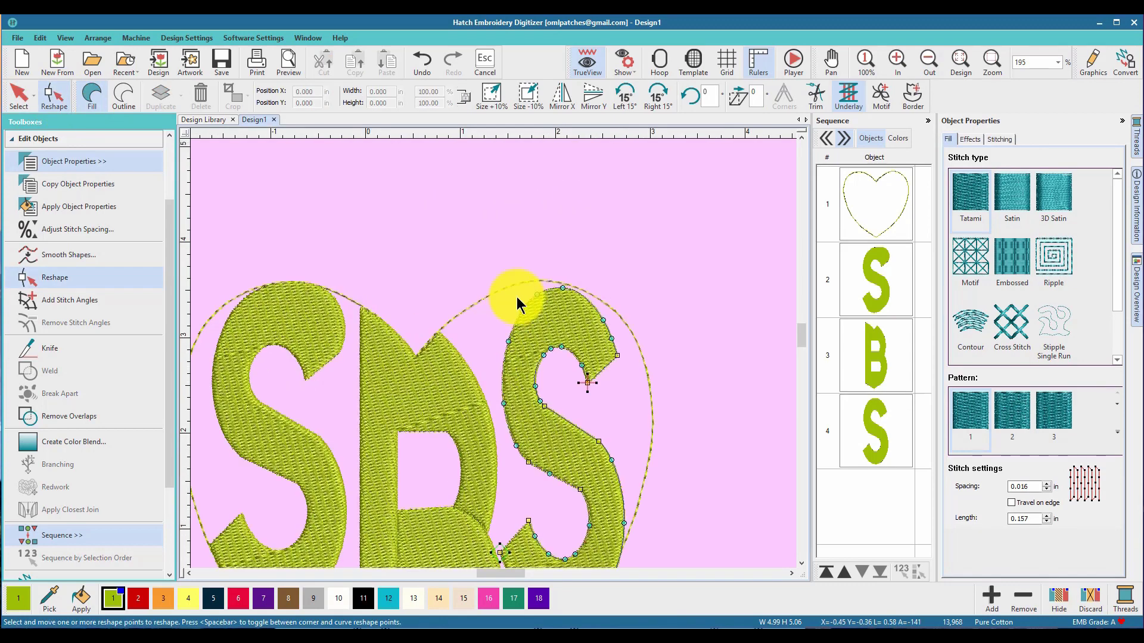
{"action": "scroll", "coordinate": [493, 355], "scroll_direction": "up", "scroll_amount": 1}
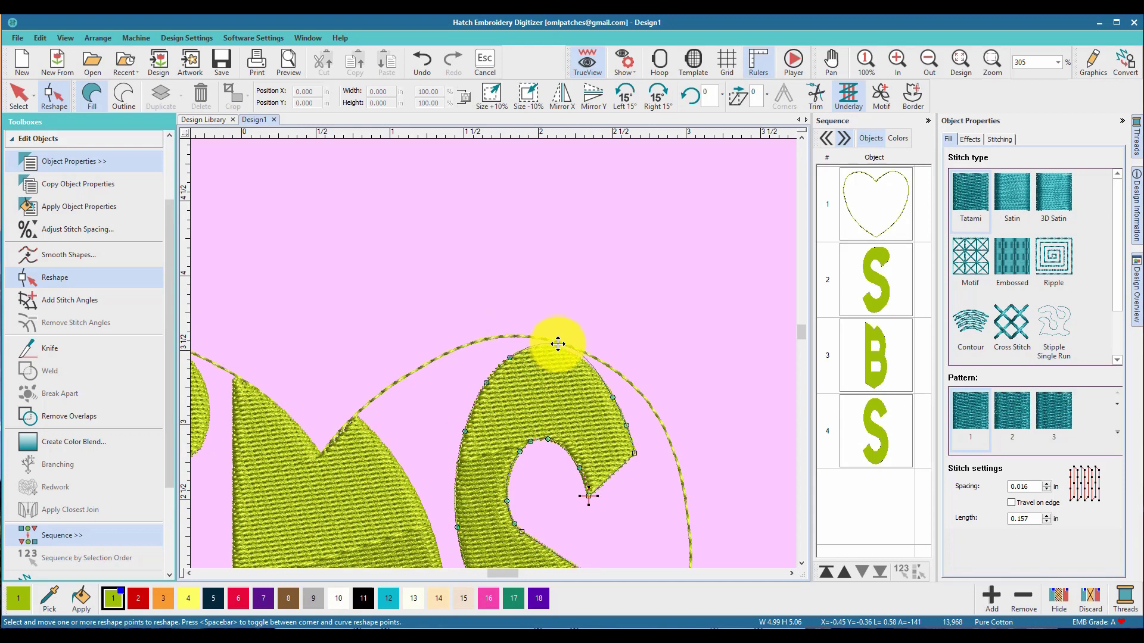
{"action": "left_click_drag", "start_coordinate": [612, 397], "coordinate": [623, 399]}
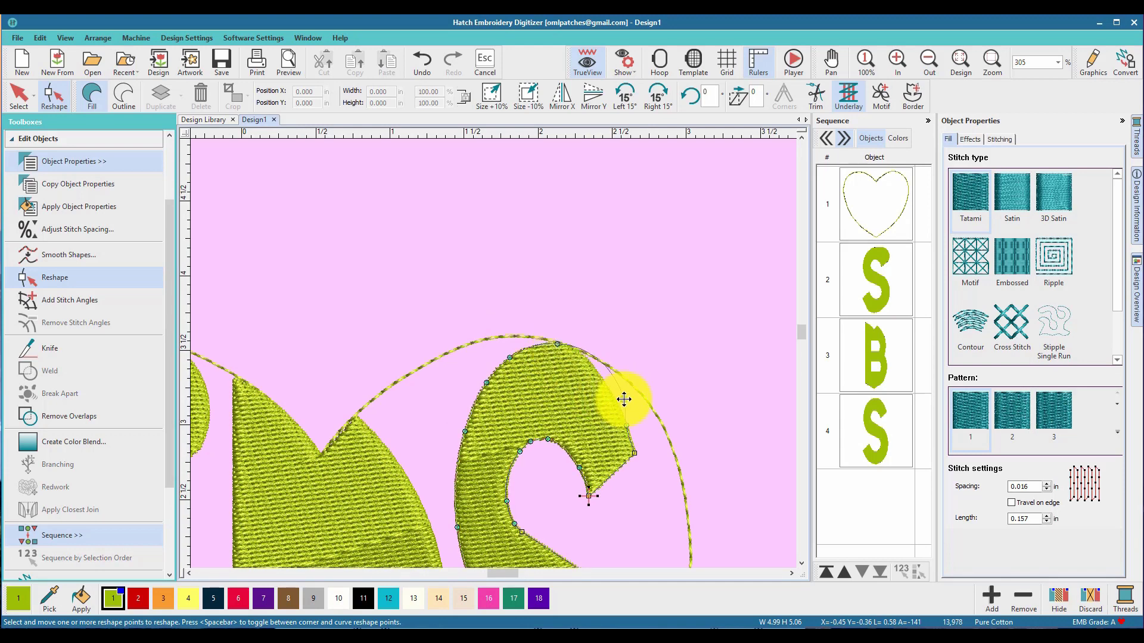
{"action": "left_click", "coordinate": [592, 356]}
{"action": "key", "text": "space"}
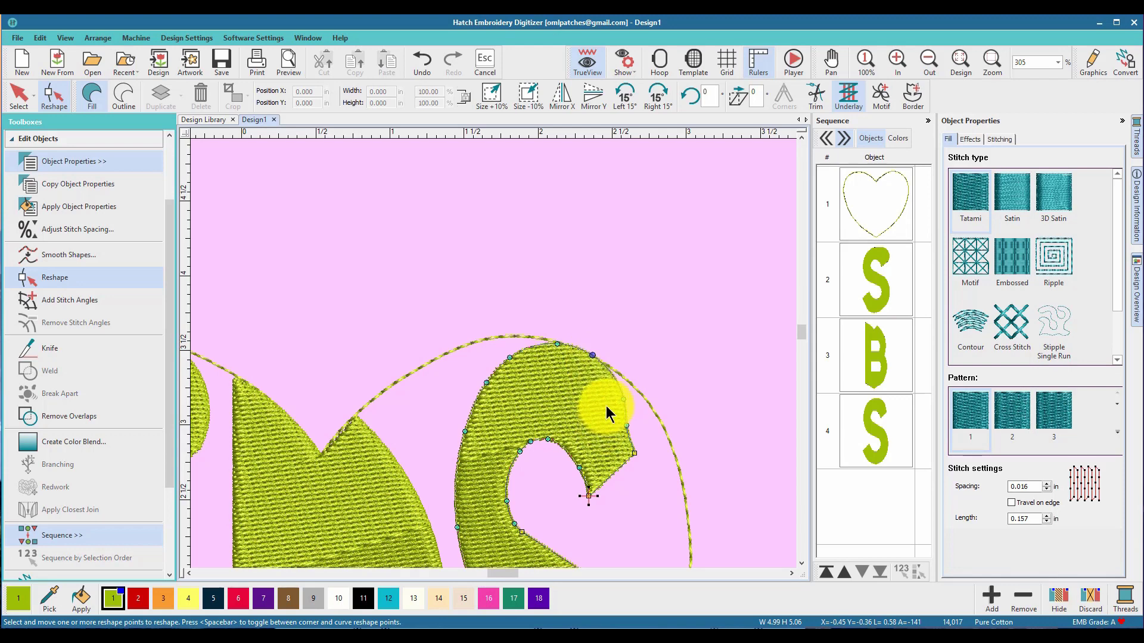
Extend the upper tip of the last S out to the heart outline and curve its outer edge along it.
{"action": "left_click", "coordinate": [626, 401]}
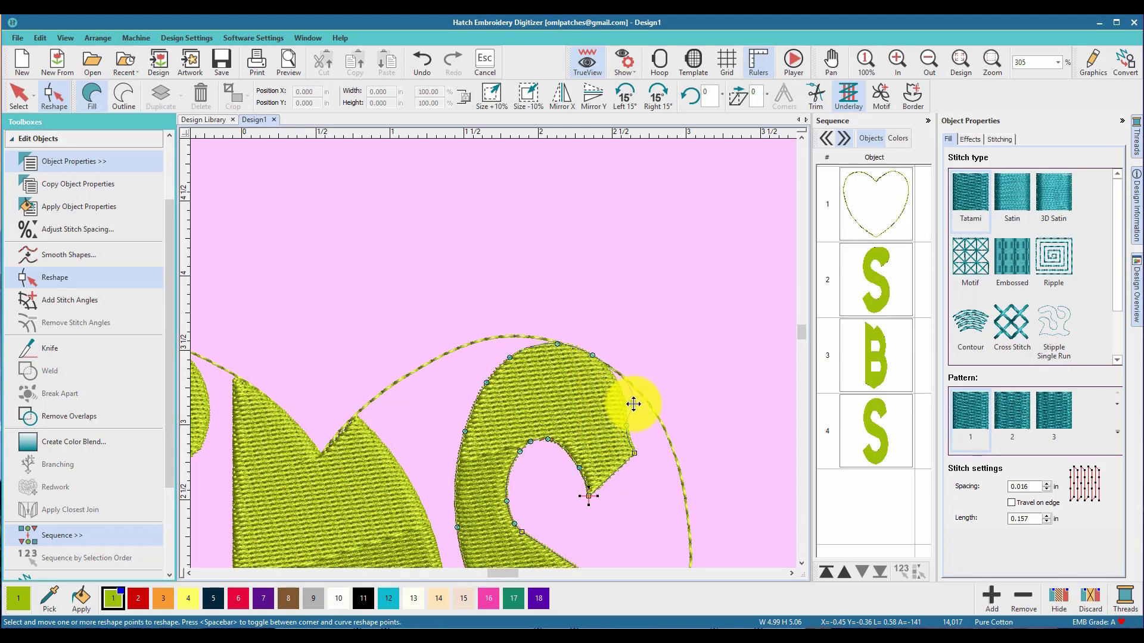
{"action": "left_click", "coordinate": [634, 404]}
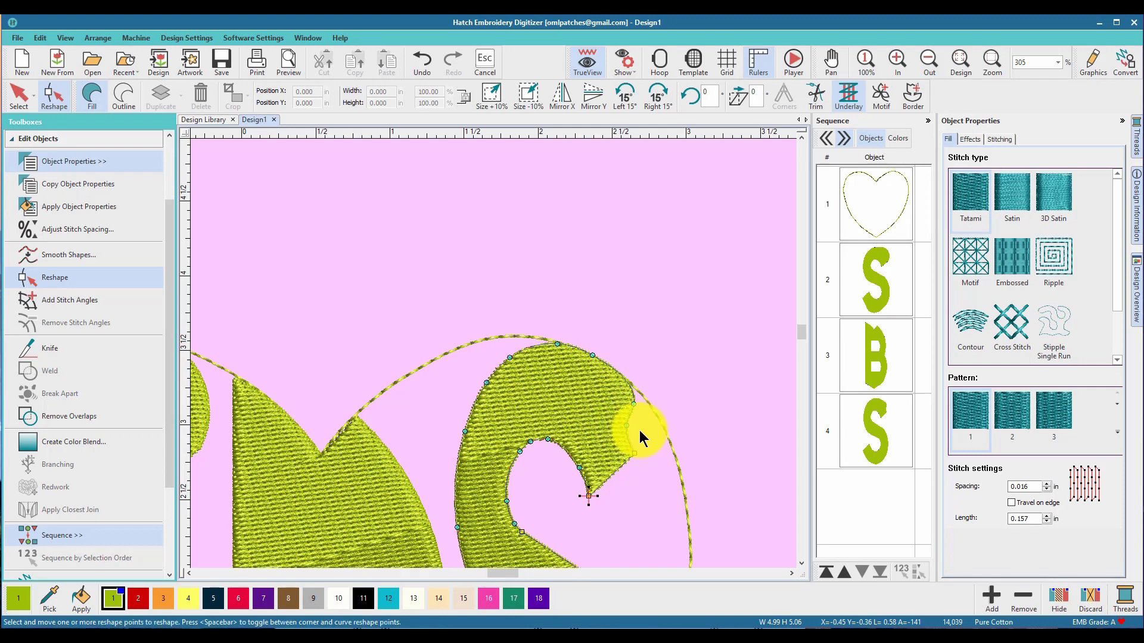
{"action": "left_click_drag", "start_coordinate": [628, 426], "coordinate": [657, 424]}
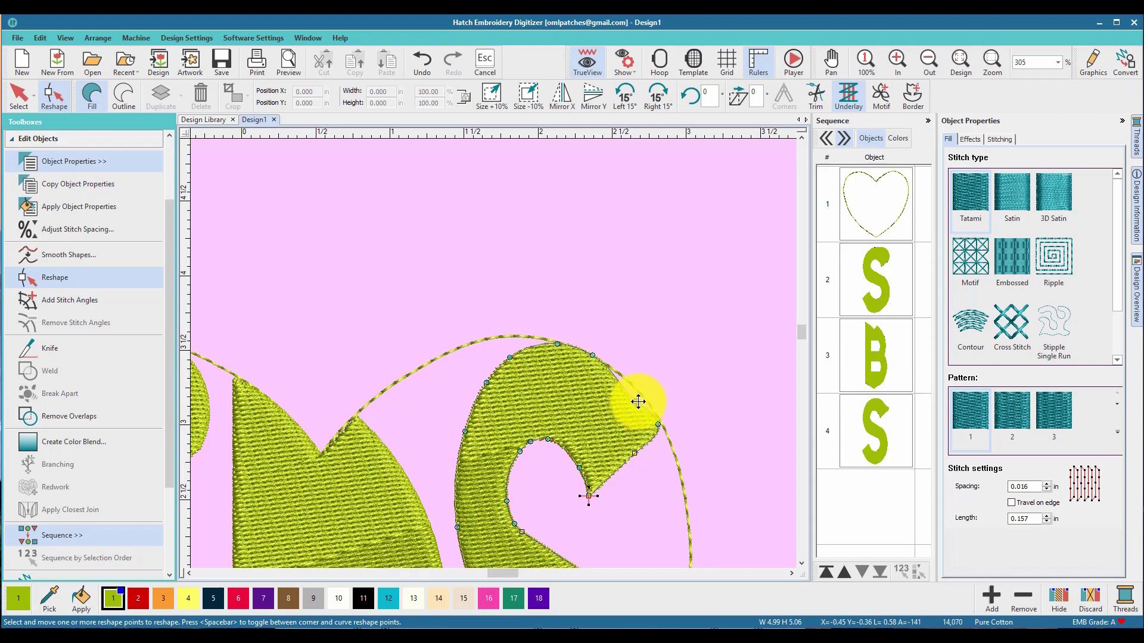
{"action": "left_click", "coordinate": [644, 399]}
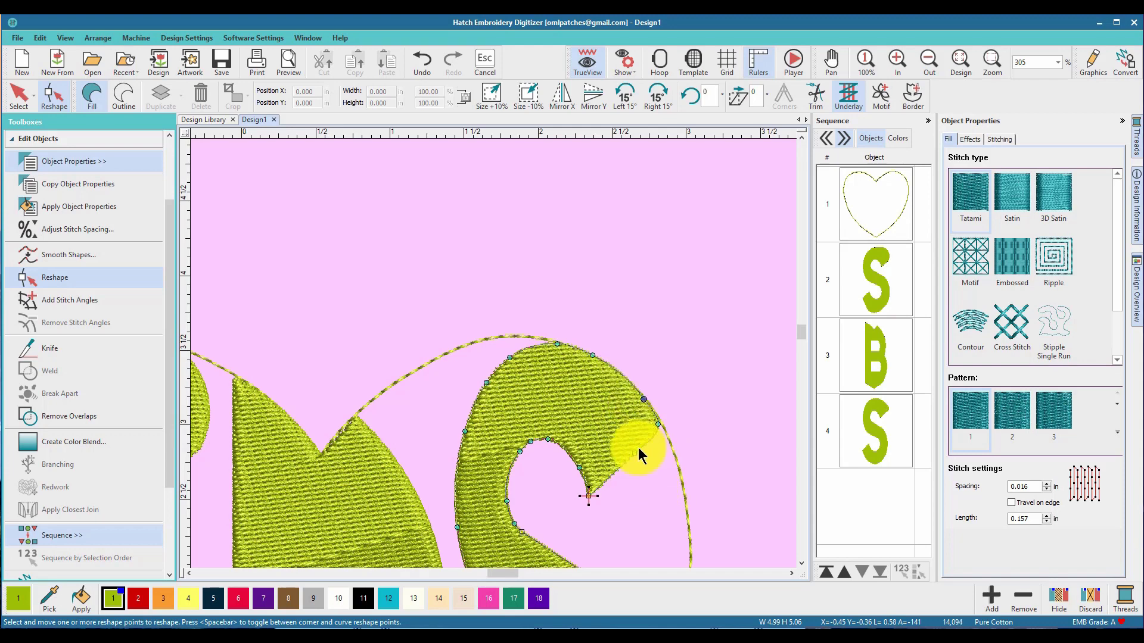
Pull the bottom of the last S down onto the heart's lower-right outline.
{"action": "scroll", "coordinate": [798, 341], "scroll_direction": "down", "scroll_amount": 9}
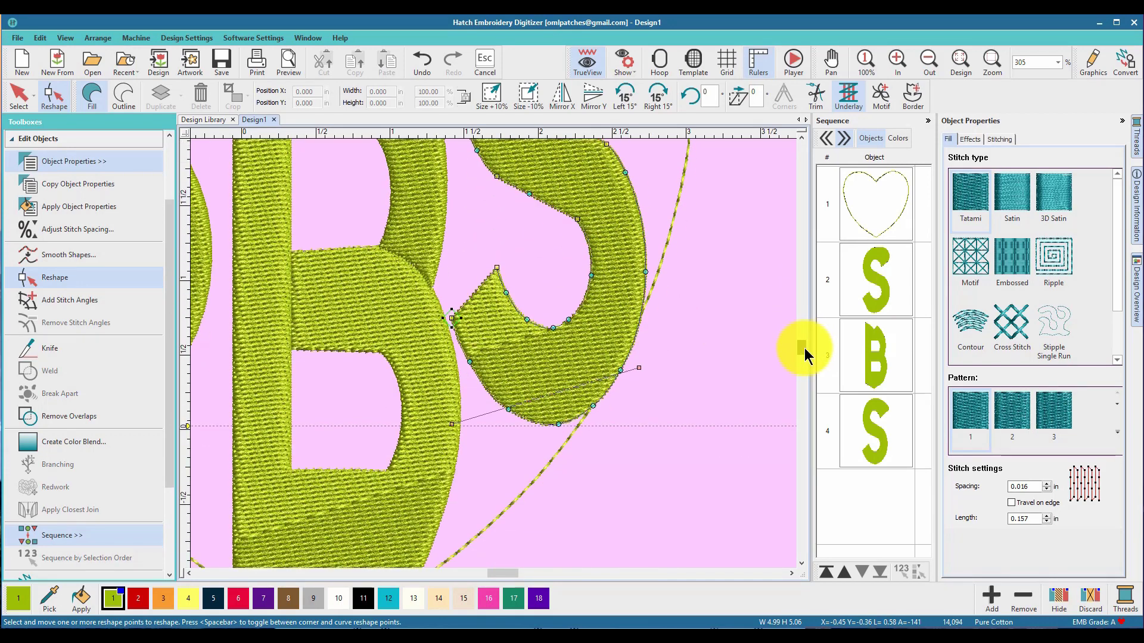
{"action": "scroll", "coordinate": [804, 348], "scroll_direction": "down", "scroll_amount": 2}
{"action": "left_click_drag", "start_coordinate": [557, 356], "coordinate": [555, 374]}
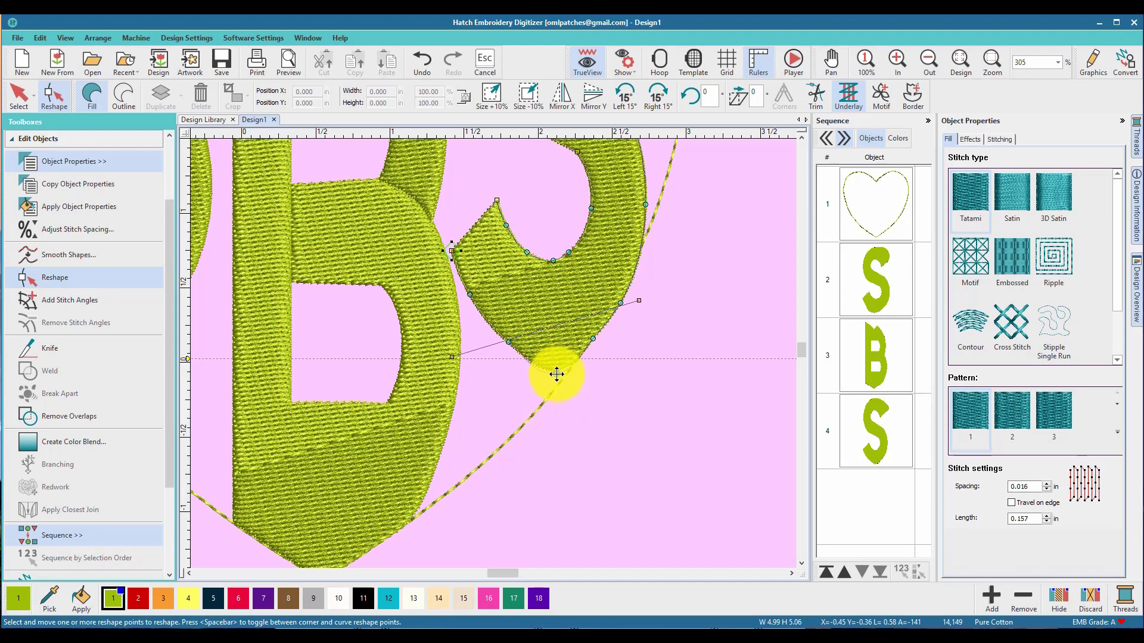
{"action": "scroll", "coordinate": [449, 330], "scroll_direction": "down", "scroll_amount": 6}
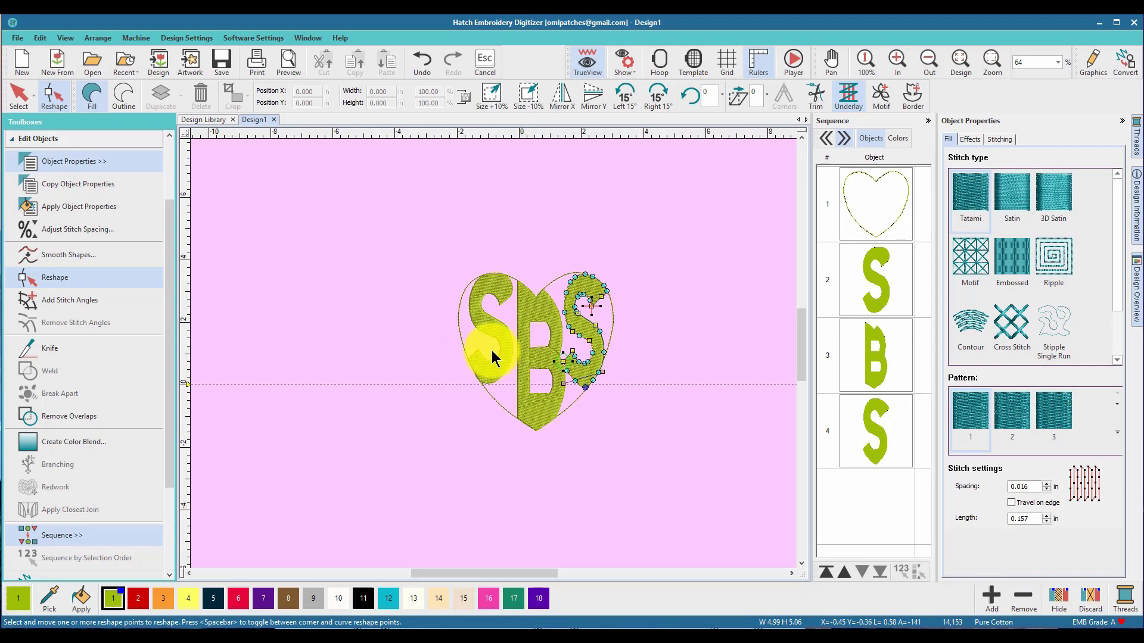
{"action": "left_click", "coordinate": [19, 95]}
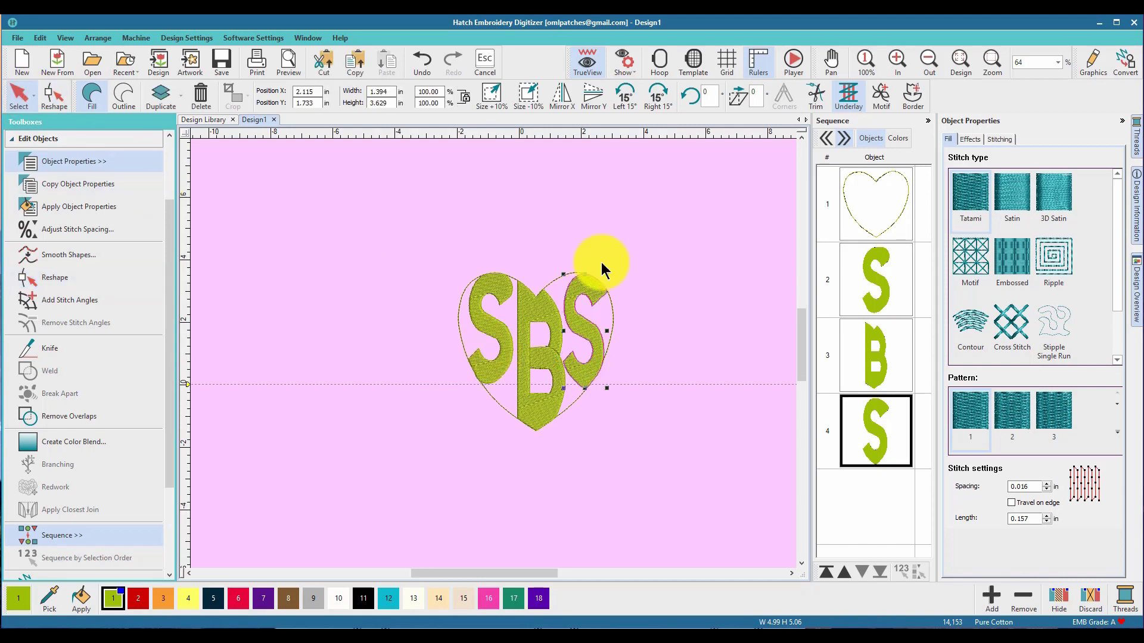
{"action": "left_click", "coordinate": [664, 296]}
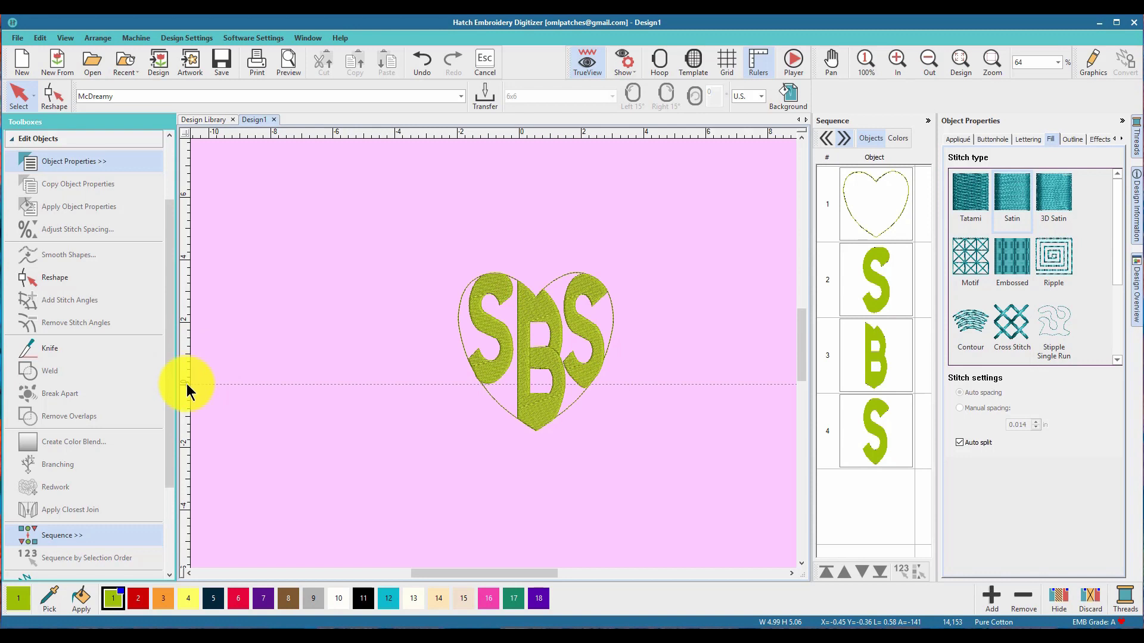
Lower the horizontal guide to the last S's bottom and stretch the first S's bottom down to it, with a corner on the heart outline.
{"action": "left_click_drag", "start_coordinate": [187, 383], "coordinate": [187, 387]}
{"action": "left_click", "coordinate": [490, 371]}
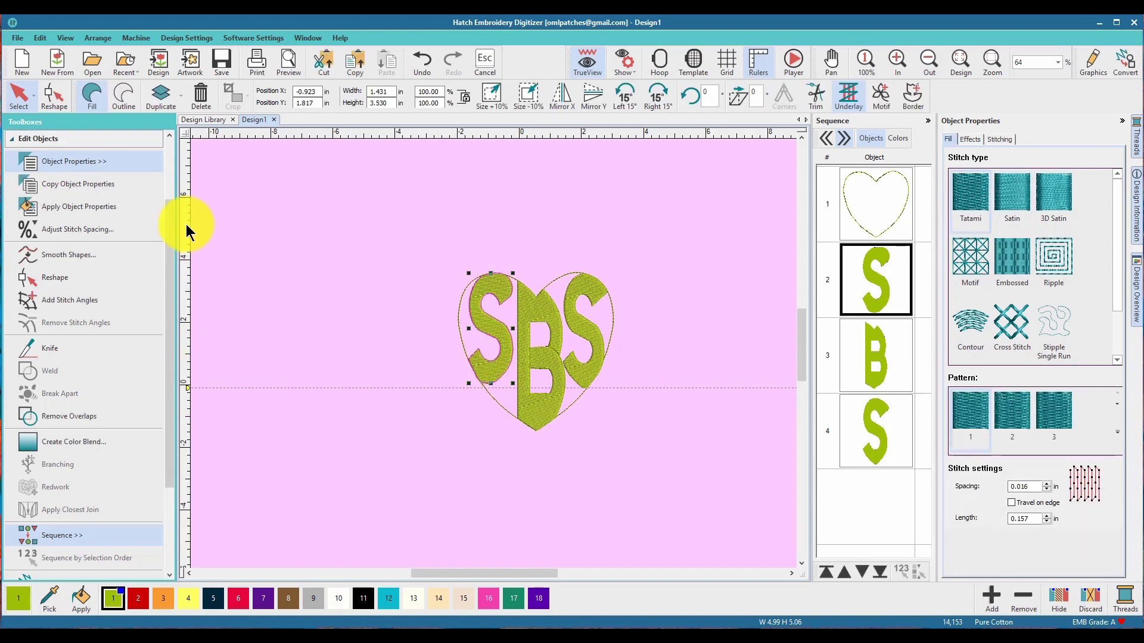
{"action": "left_click", "coordinate": [50, 95]}
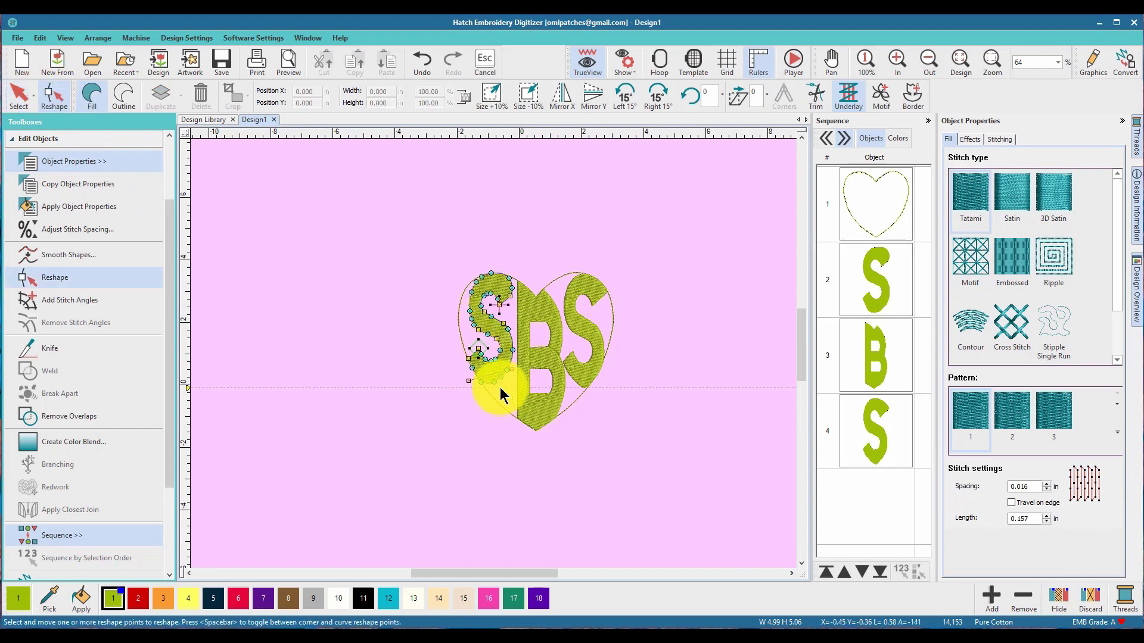
{"action": "scroll", "coordinate": [538, 438], "scroll_direction": "up", "scroll_amount": 1}
{"action": "scroll", "coordinate": [537, 438], "scroll_direction": "up", "scroll_amount": 5}
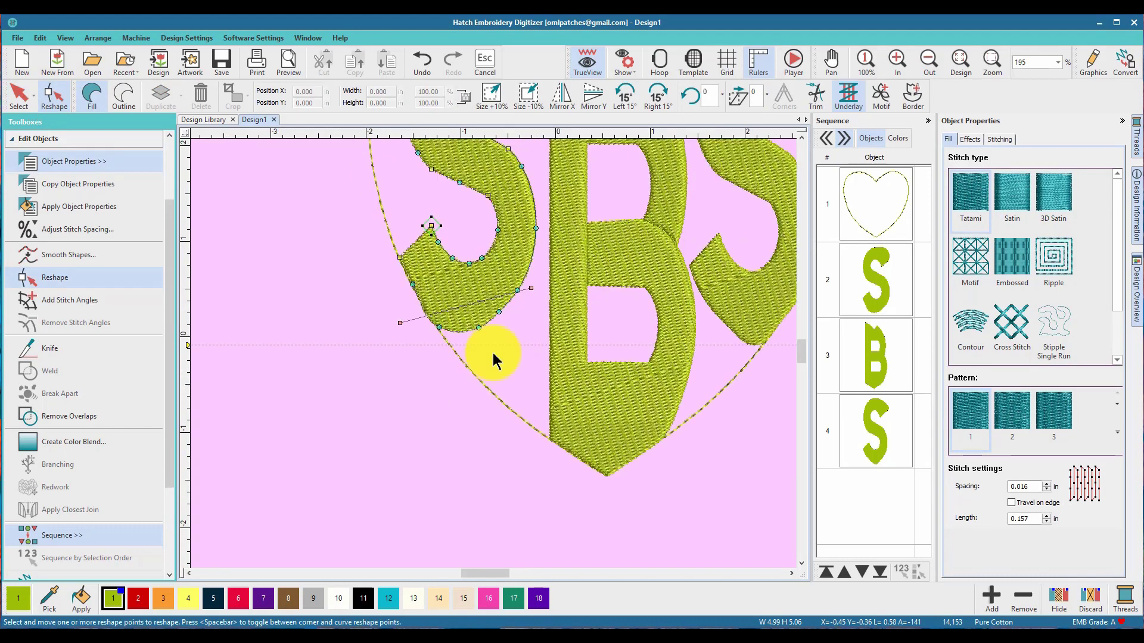
{"action": "left_click_drag", "start_coordinate": [476, 325], "coordinate": [476, 341]}
{"action": "left_click", "coordinate": [439, 338]}
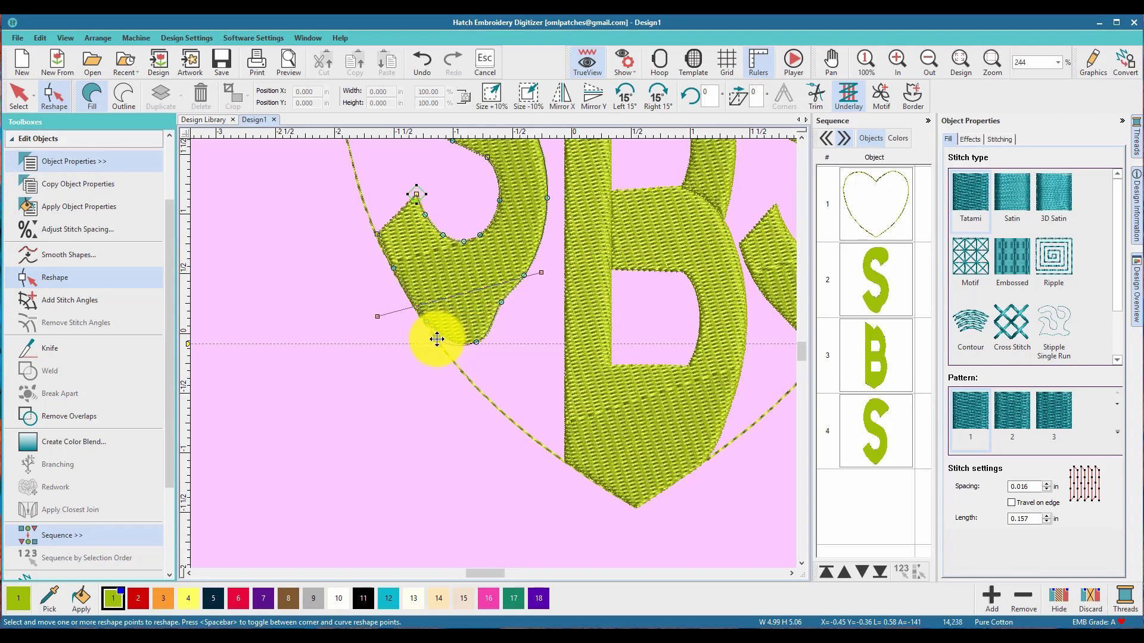
{"action": "left_click", "coordinate": [438, 338]}
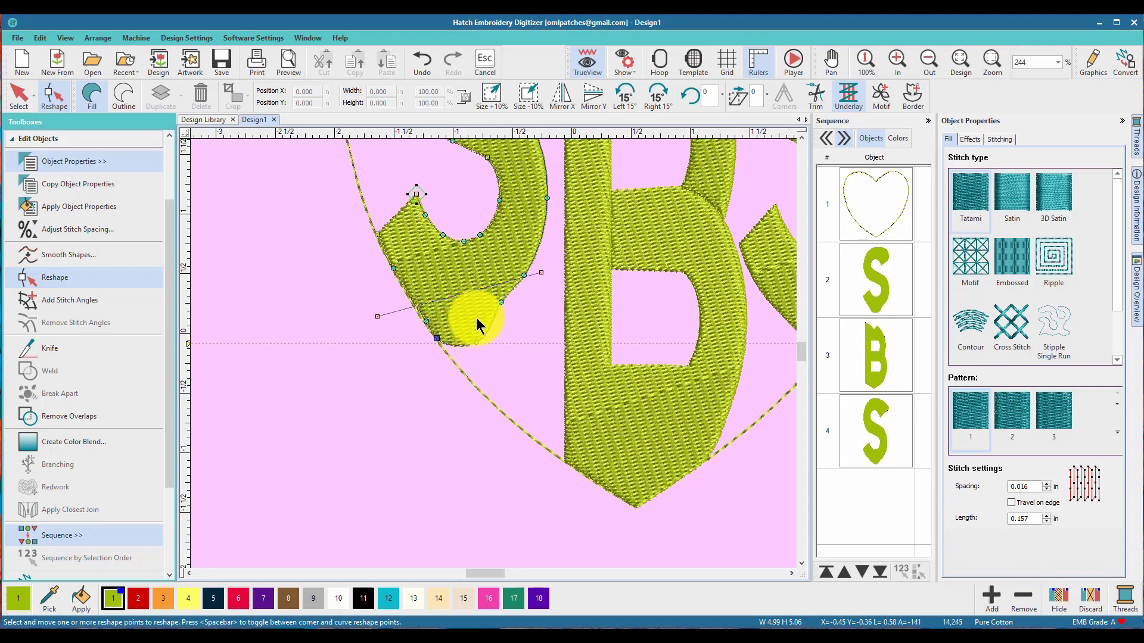
Move the lower-right edge of the first S outward to form a smooth, fuller curve.
{"action": "right_click", "coordinate": [512, 308]}
{"action": "right_click", "coordinate": [532, 280]}
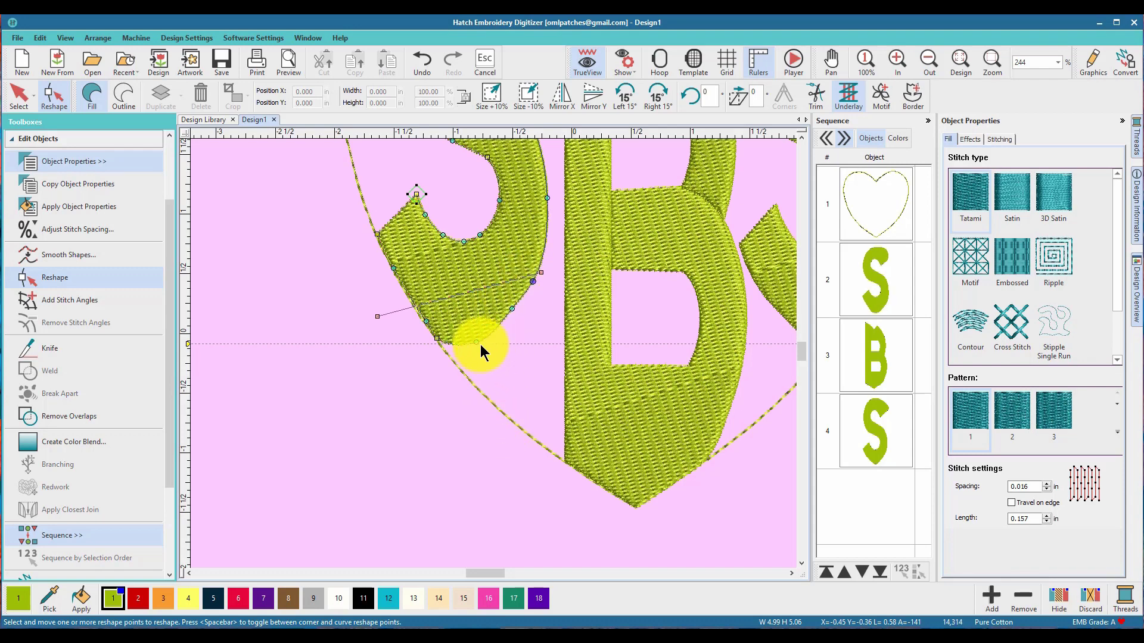
{"action": "left_click", "coordinate": [19, 96]}
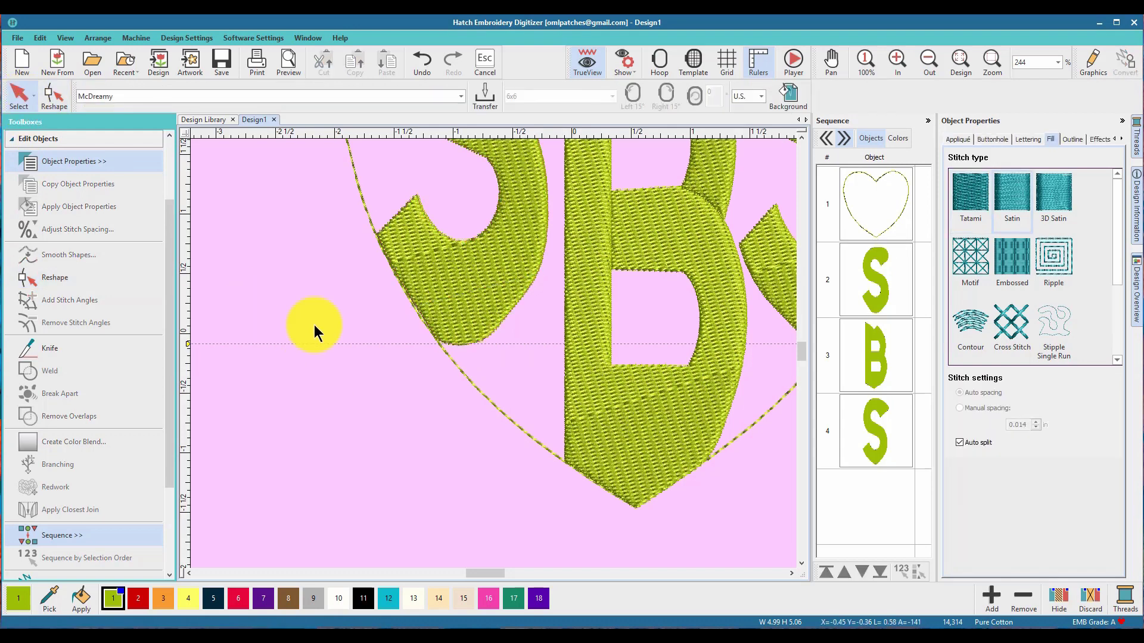
{"action": "scroll", "coordinate": [531, 355], "scroll_direction": "down", "scroll_amount": 5}
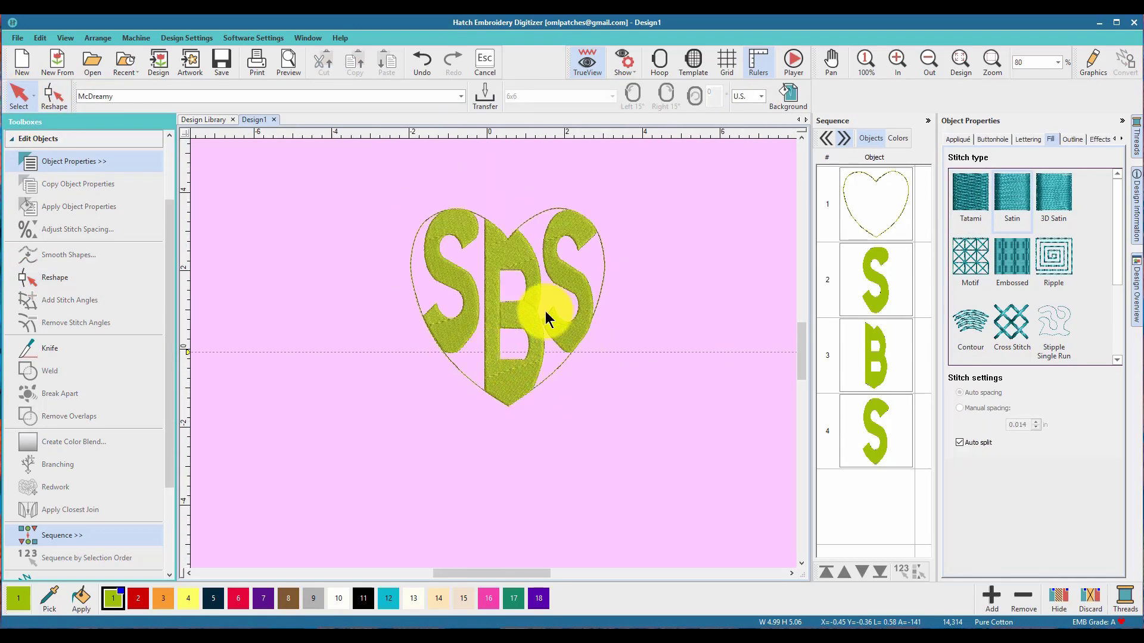
Round out the lower-left edge of the last S to mirror the first S's bottom curve.
{"action": "scroll", "coordinate": [545, 311], "scroll_direction": "up", "scroll_amount": 5}
{"action": "left_click", "coordinate": [479, 376]}
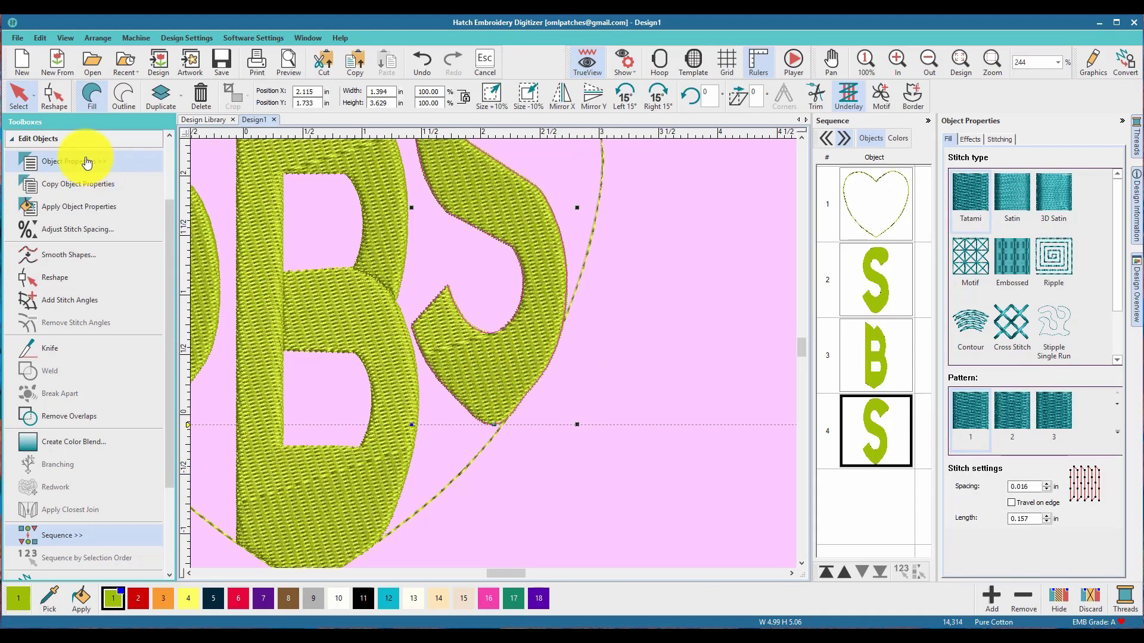
{"action": "left_click", "coordinate": [52, 95]}
{"action": "left_click_drag", "start_coordinate": [457, 398], "coordinate": [449, 403]}
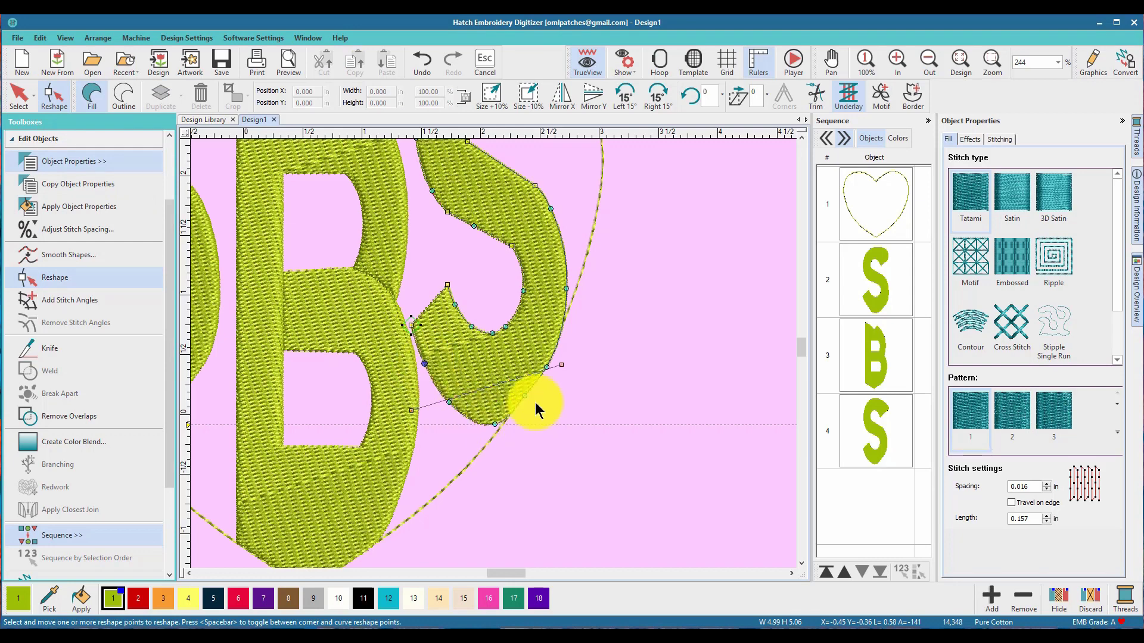
{"action": "left_click", "coordinate": [22, 105]}
{"action": "left_click", "coordinate": [709, 383]}
{"action": "key", "text": "1"}
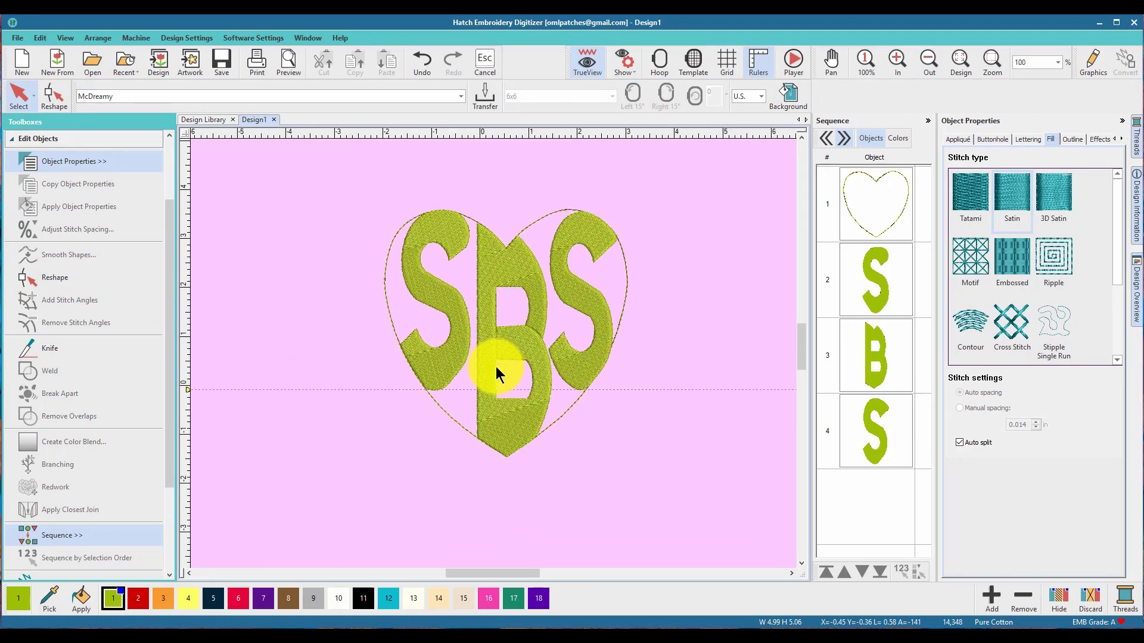
Move the first S's stitch end point from its upper tip to the bottom corner on the heart outline.
{"action": "scroll", "coordinate": [490, 341], "scroll_direction": "up", "scroll_amount": 1}
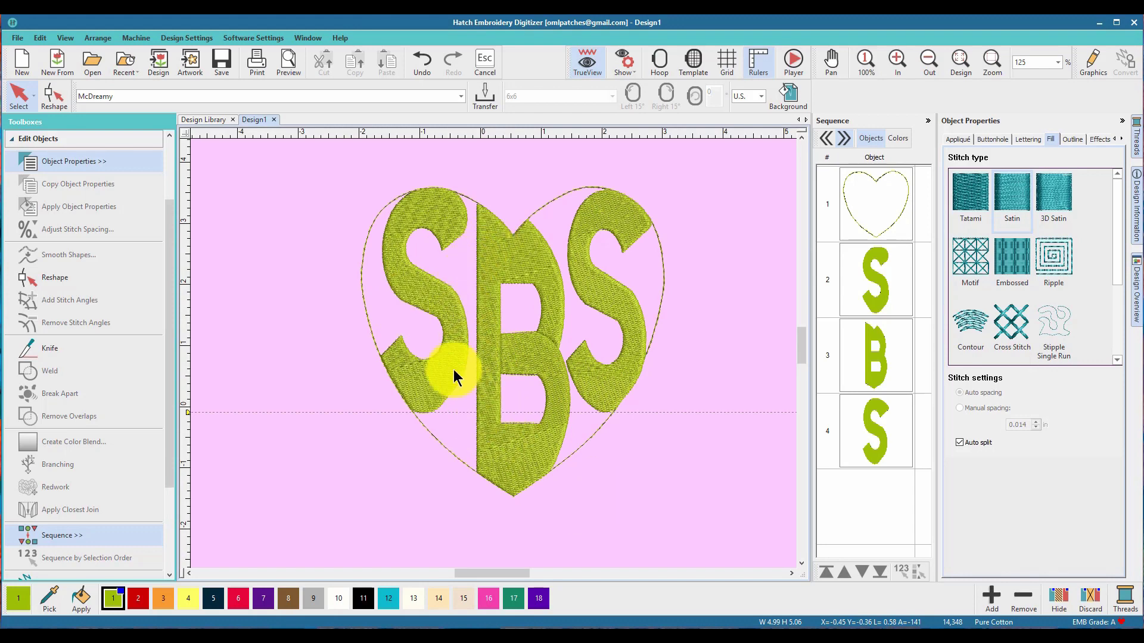
{"action": "left_click", "coordinate": [452, 345]}
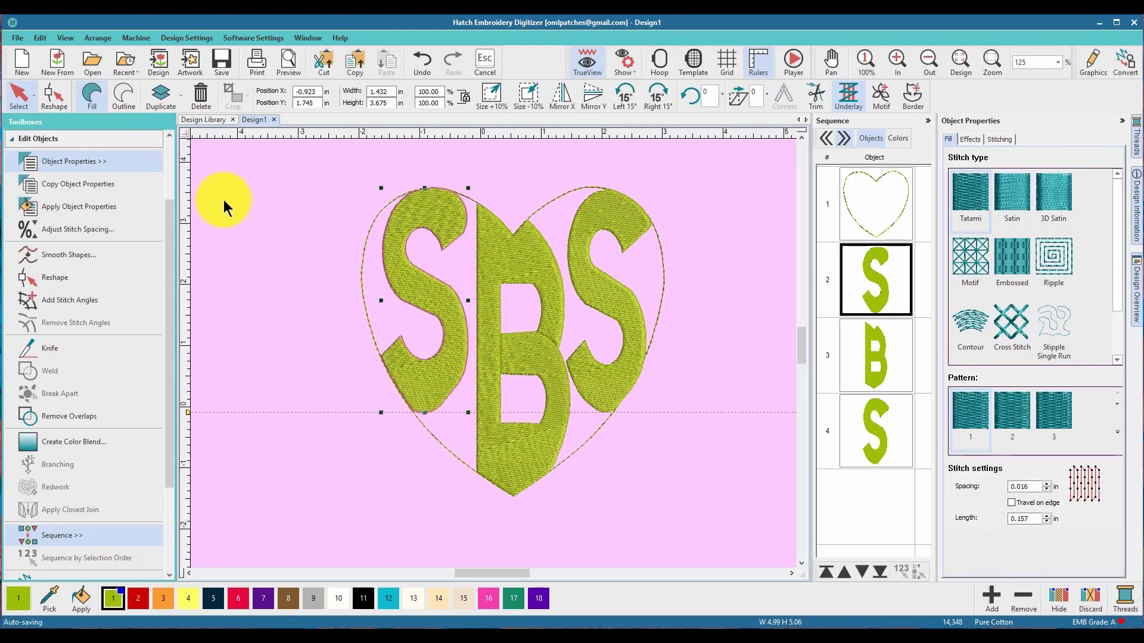
{"action": "left_click", "coordinate": [52, 97]}
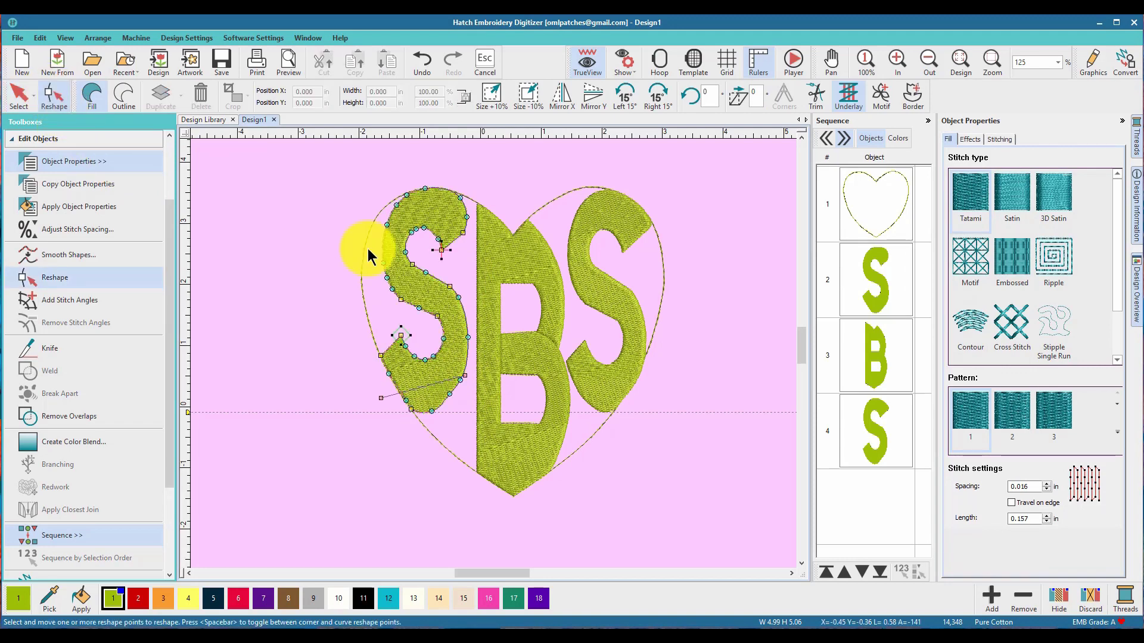
{"action": "key", "text": "Escape"}
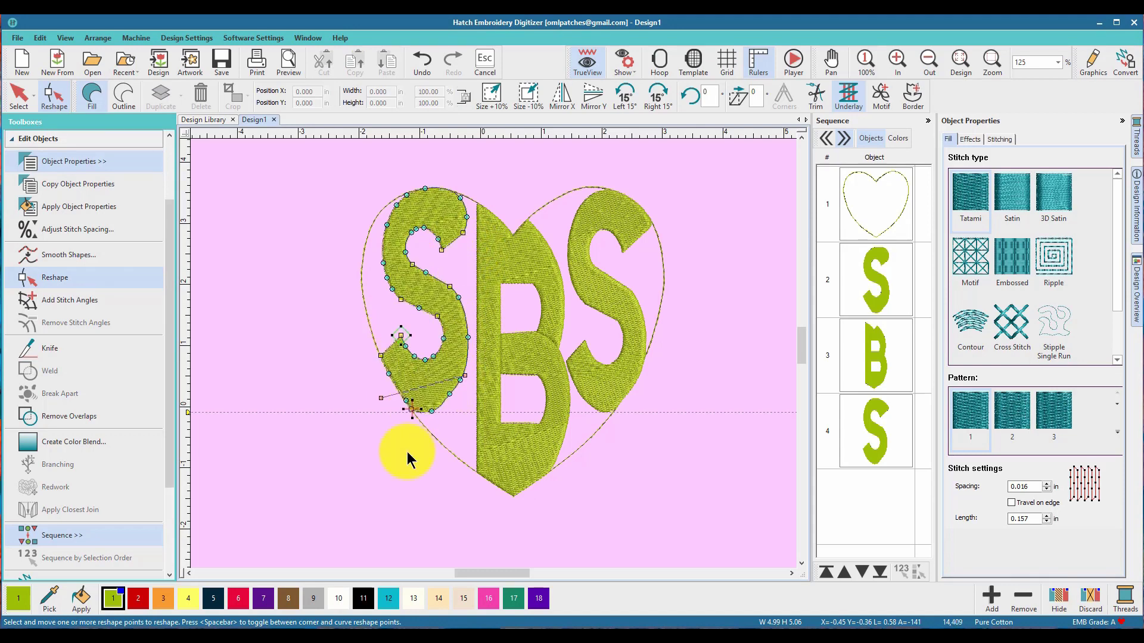
{"action": "left_click", "coordinate": [20, 94]}
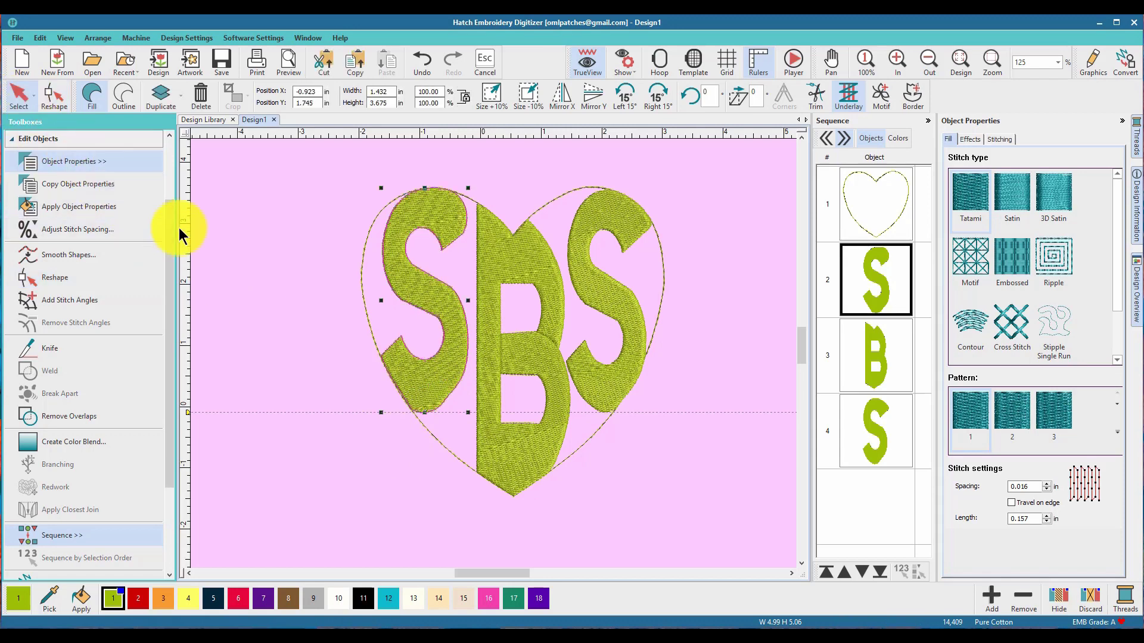
Digitize an open Single Run along the heart outline from the first S's bottom corner to the B's lower-left corner.
{"action": "left_click", "coordinate": [95, 139]}
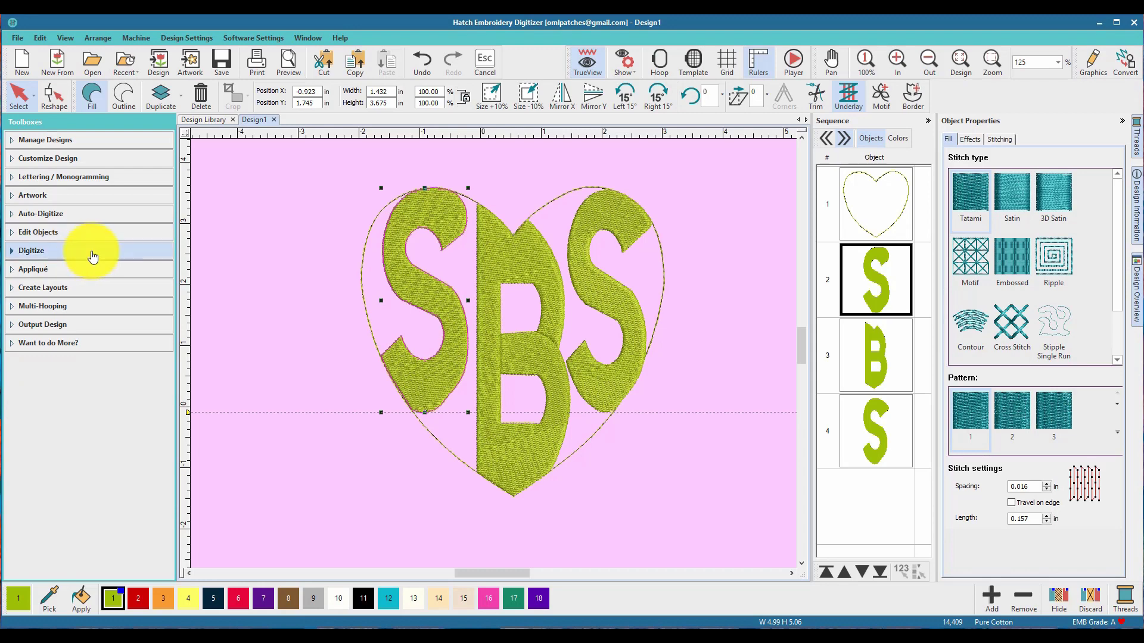
{"action": "left_click", "coordinate": [90, 250]}
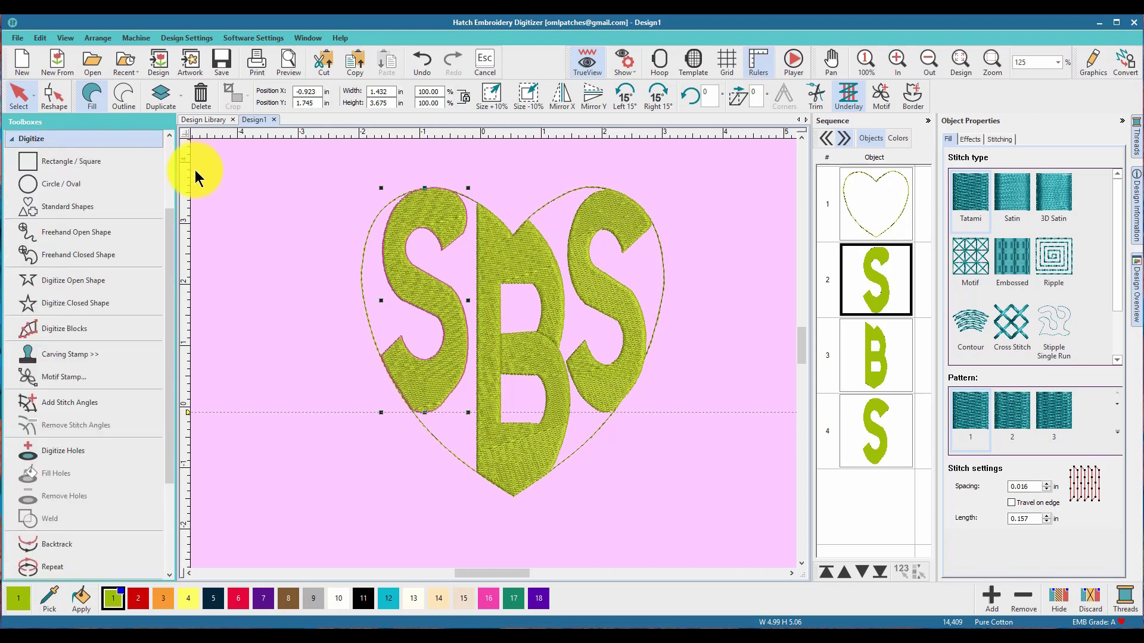
{"action": "left_click", "coordinate": [94, 279]}
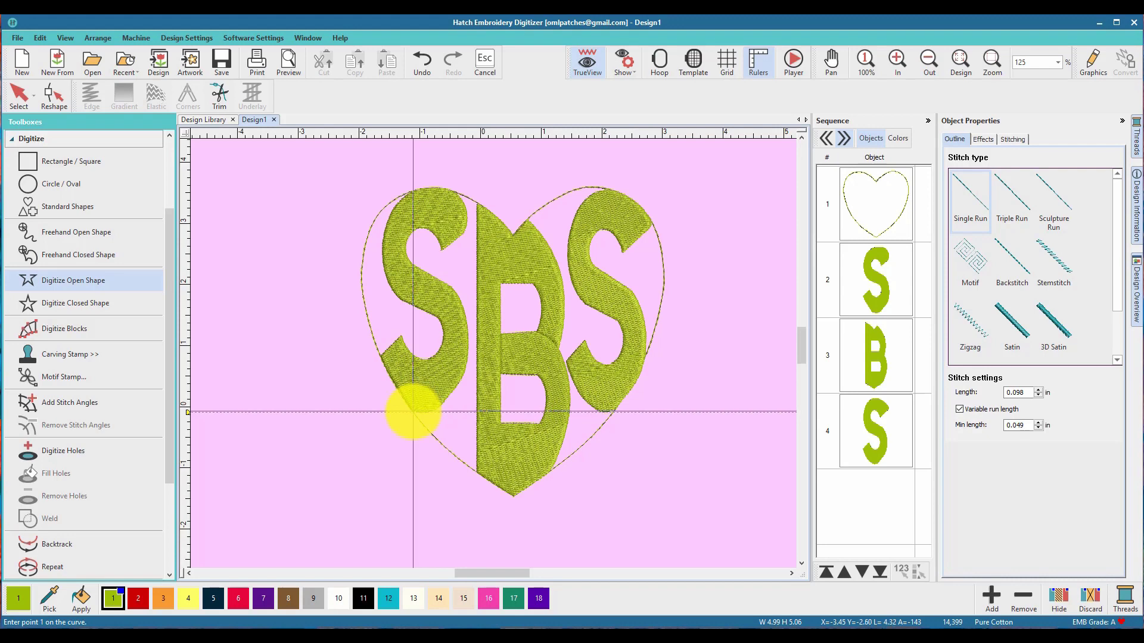
{"action": "scroll", "coordinate": [447, 473], "scroll_direction": "up", "scroll_amount": 3}
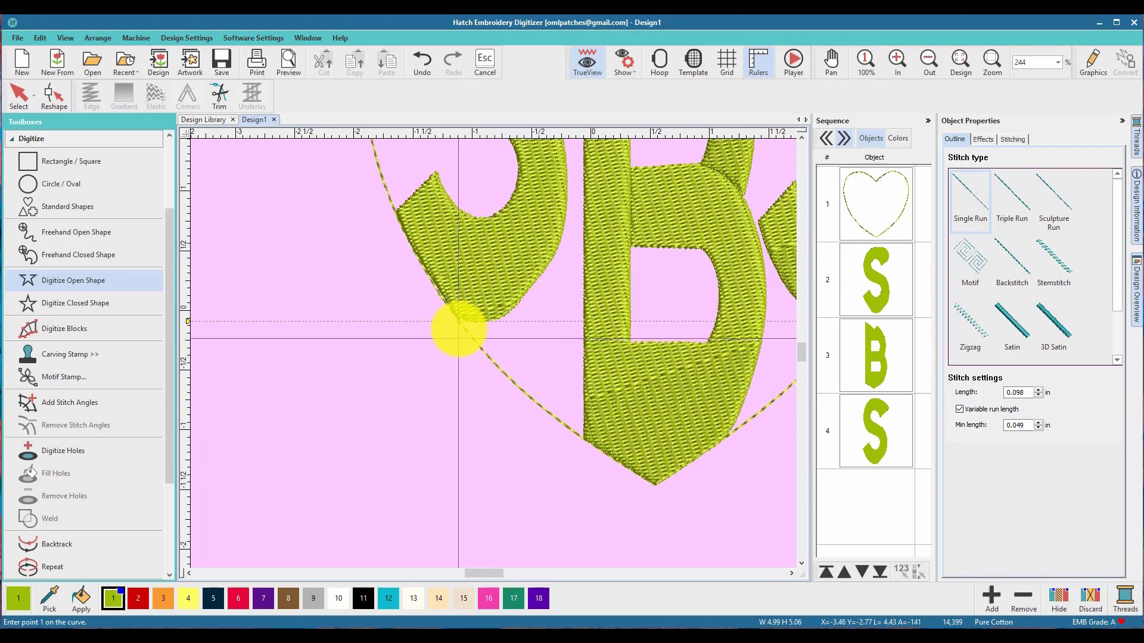
{"action": "left_click", "coordinate": [458, 319]}
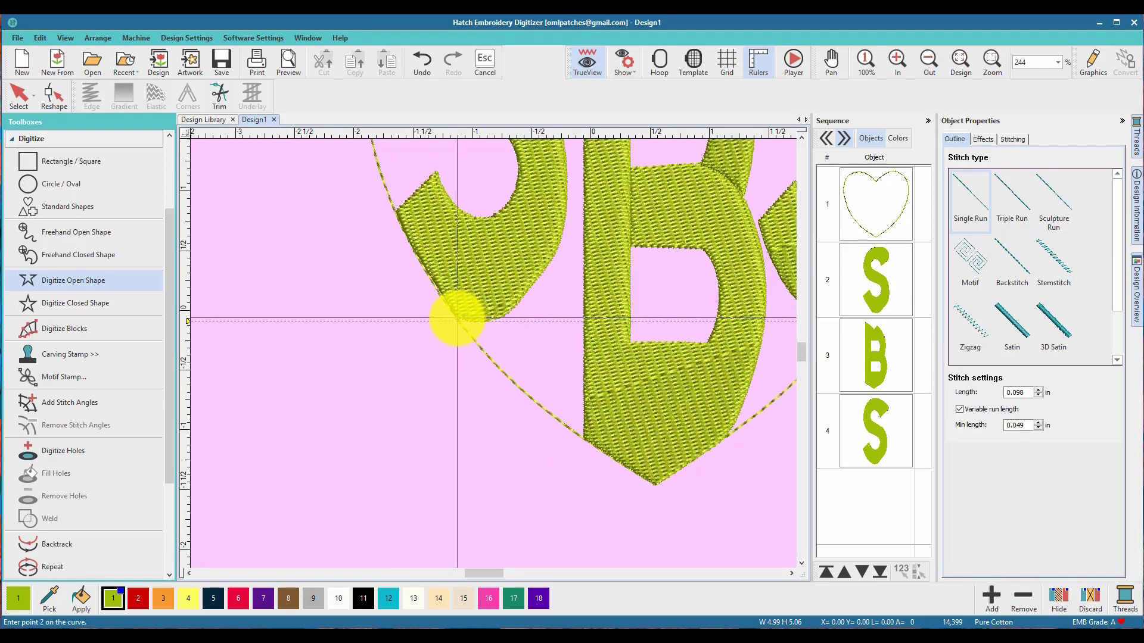
{"action": "left_click", "coordinate": [497, 368]}
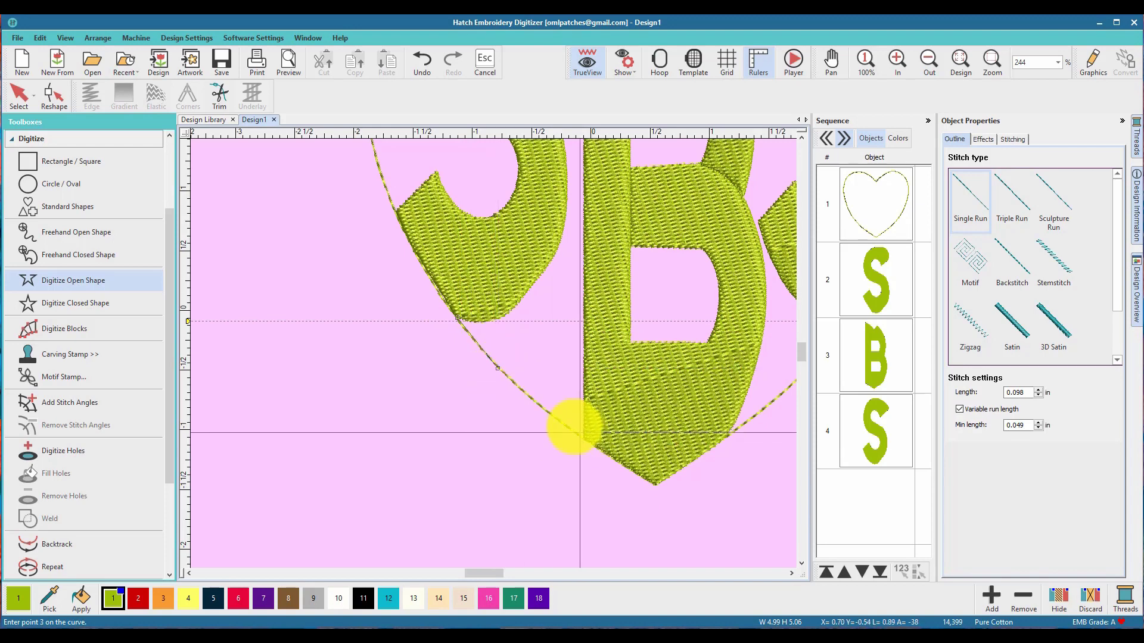
{"action": "left_click", "coordinate": [562, 424]}
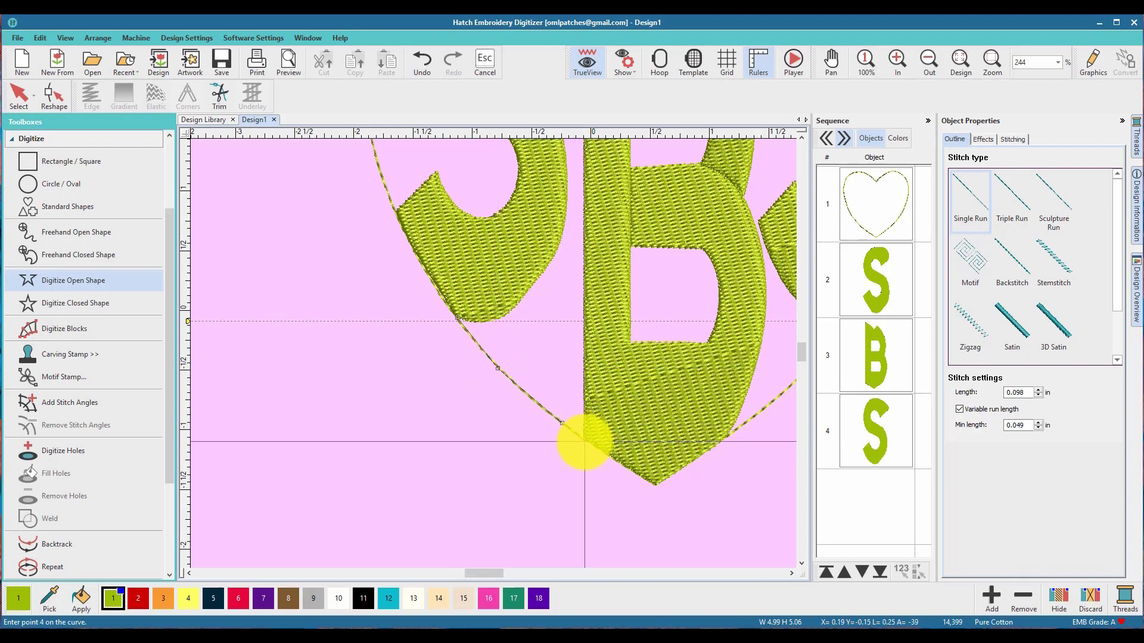
{"action": "left_click", "coordinate": [582, 441]}
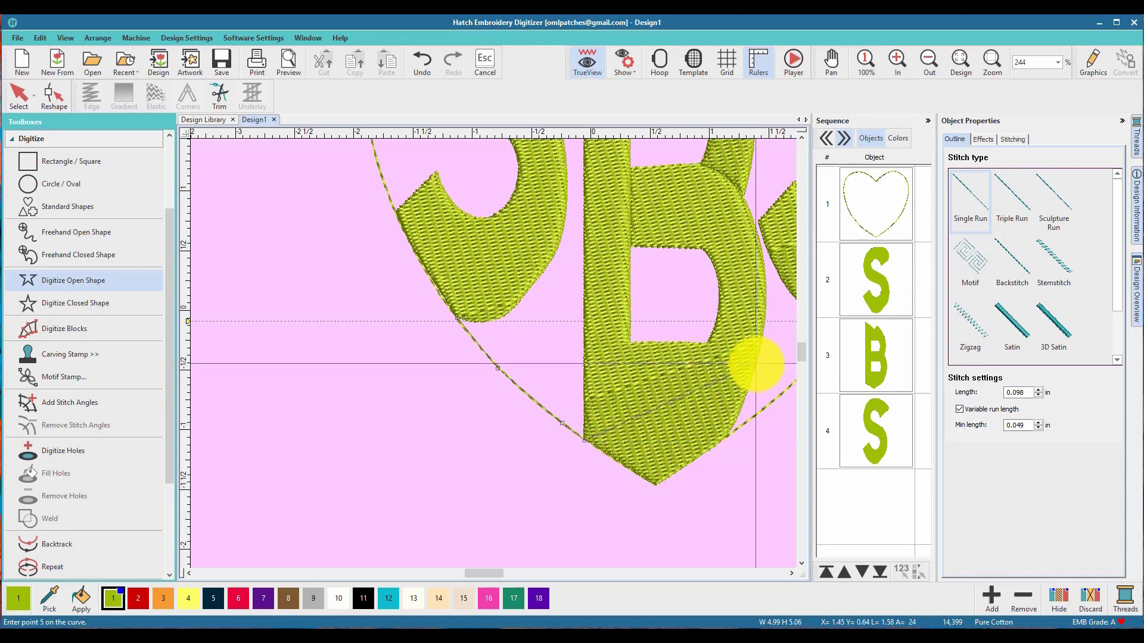
{"action": "key", "text": "Return"}
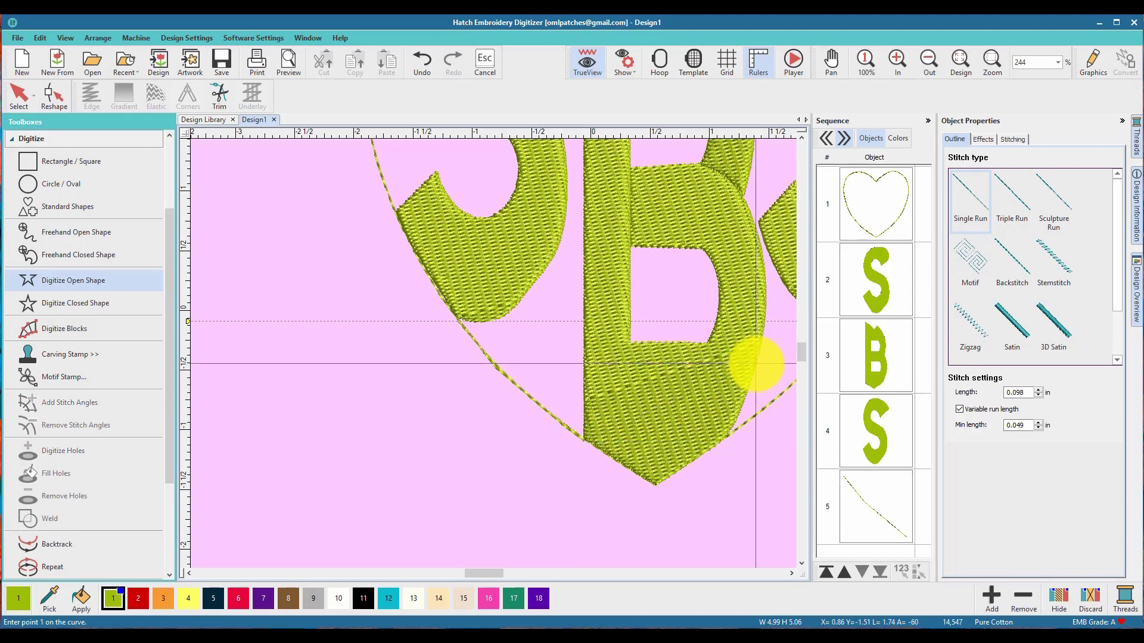
Move the new connecting run up the stitch sequence so it sits between the first S and the B.
{"action": "left_click", "coordinate": [19, 96]}
{"action": "left_click", "coordinate": [874, 495]}
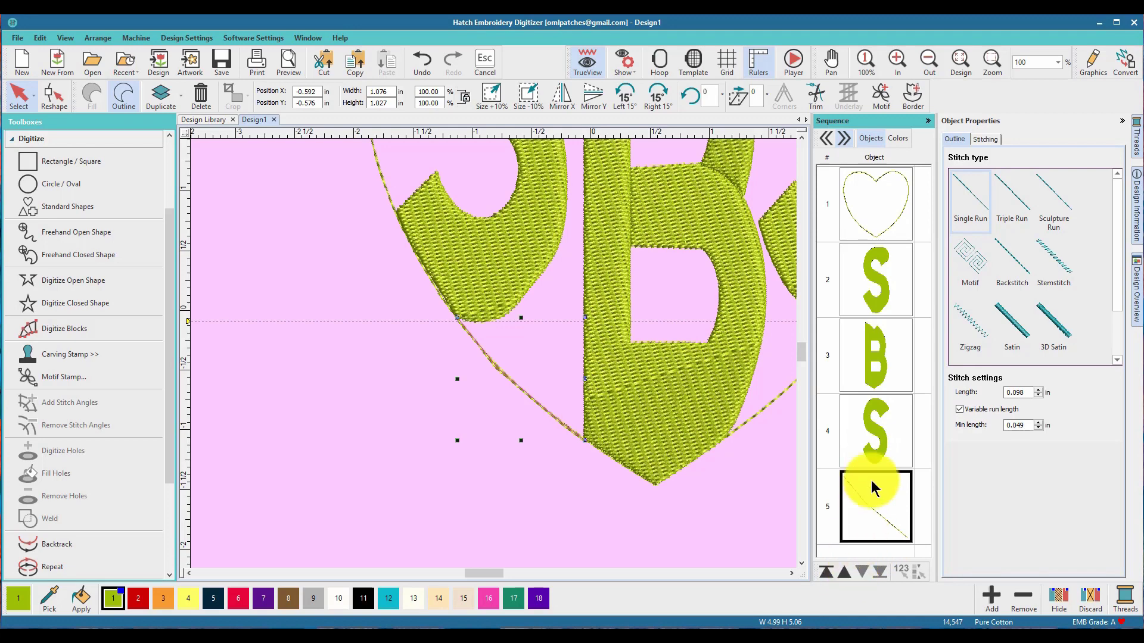
{"action": "left_click", "coordinate": [846, 573]}
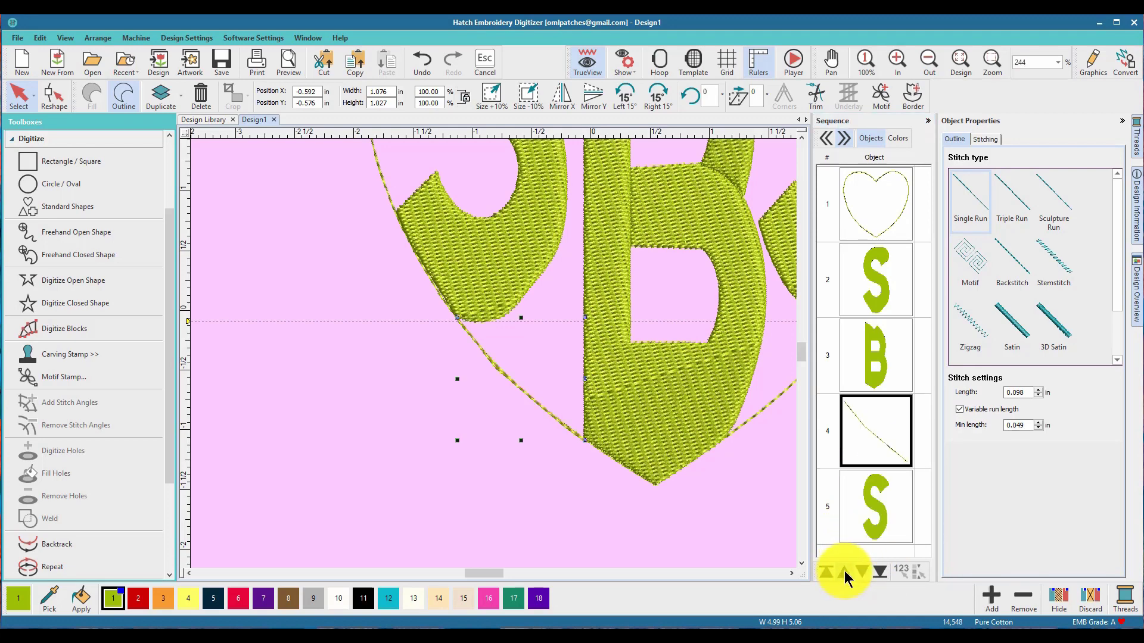
{"action": "left_click", "coordinate": [846, 573]}
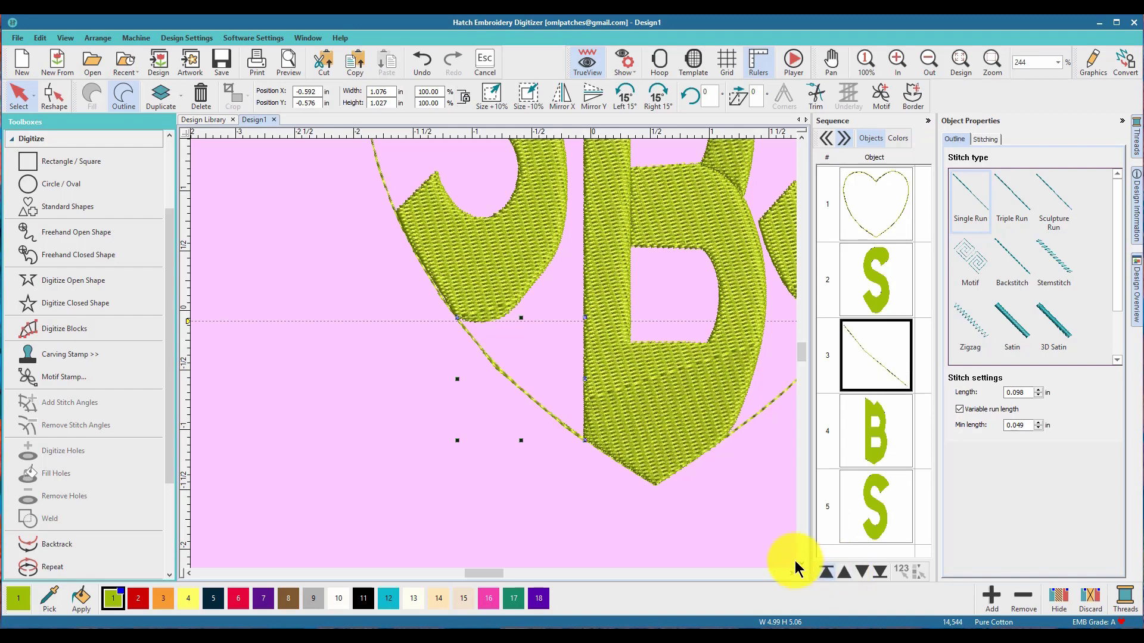
{"action": "left_click", "coordinate": [492, 413]}
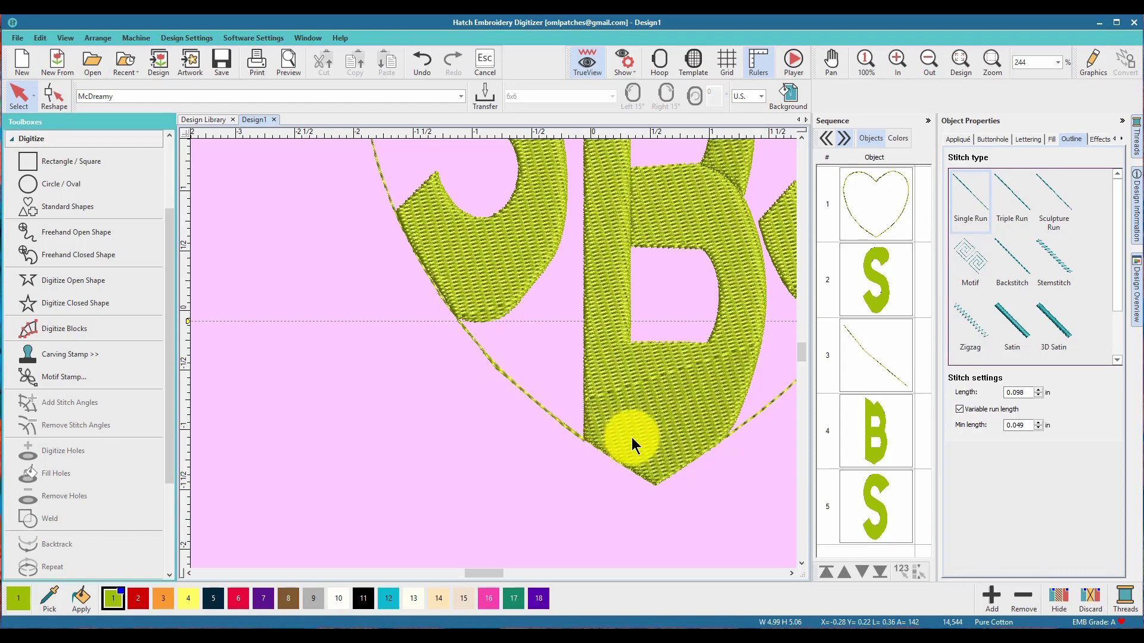
Reposition the B's stitch start point at its lower-left corner and its end point at the lower-right corner on the heart outline.
{"action": "left_click", "coordinate": [653, 392]}
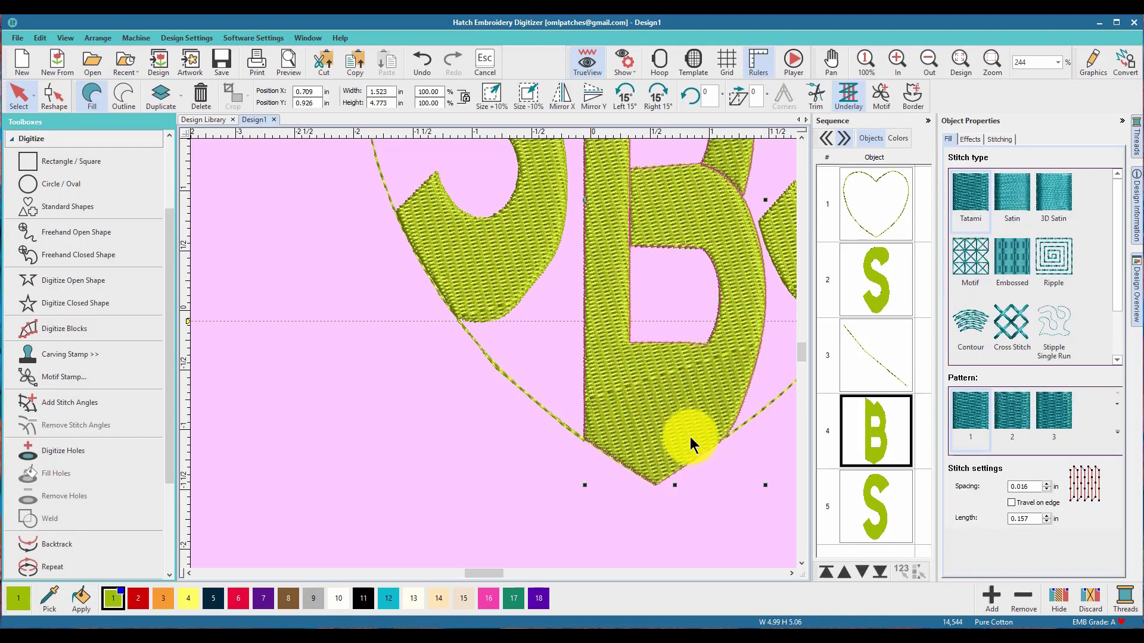
{"action": "scroll", "coordinate": [681, 320], "scroll_direction": "down", "scroll_amount": 3}
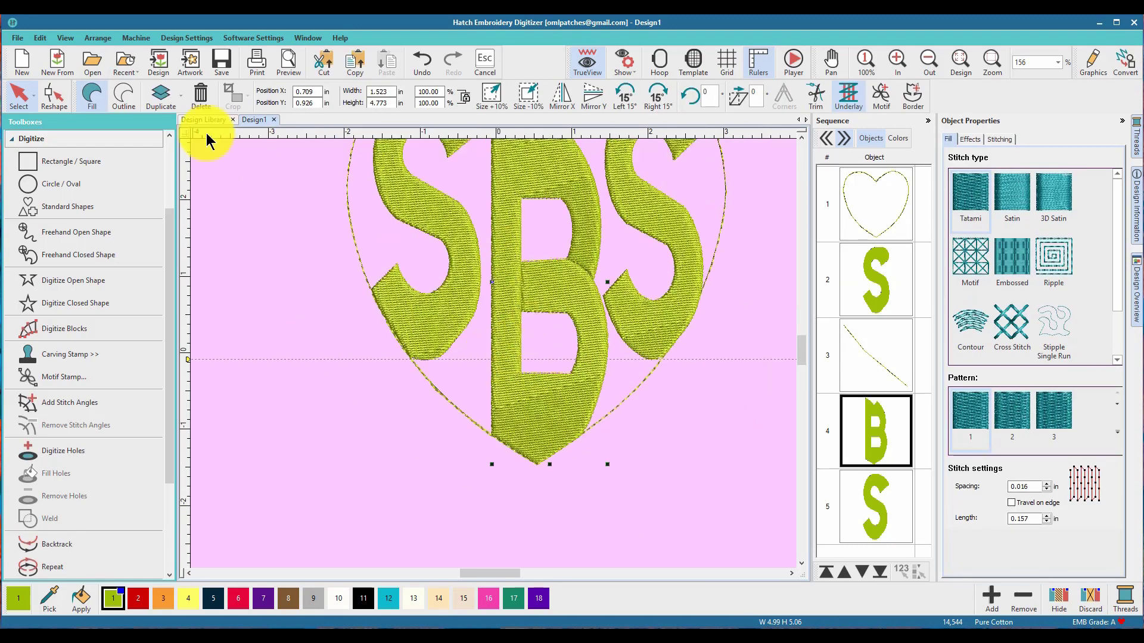
{"action": "left_click", "coordinate": [52, 94]}
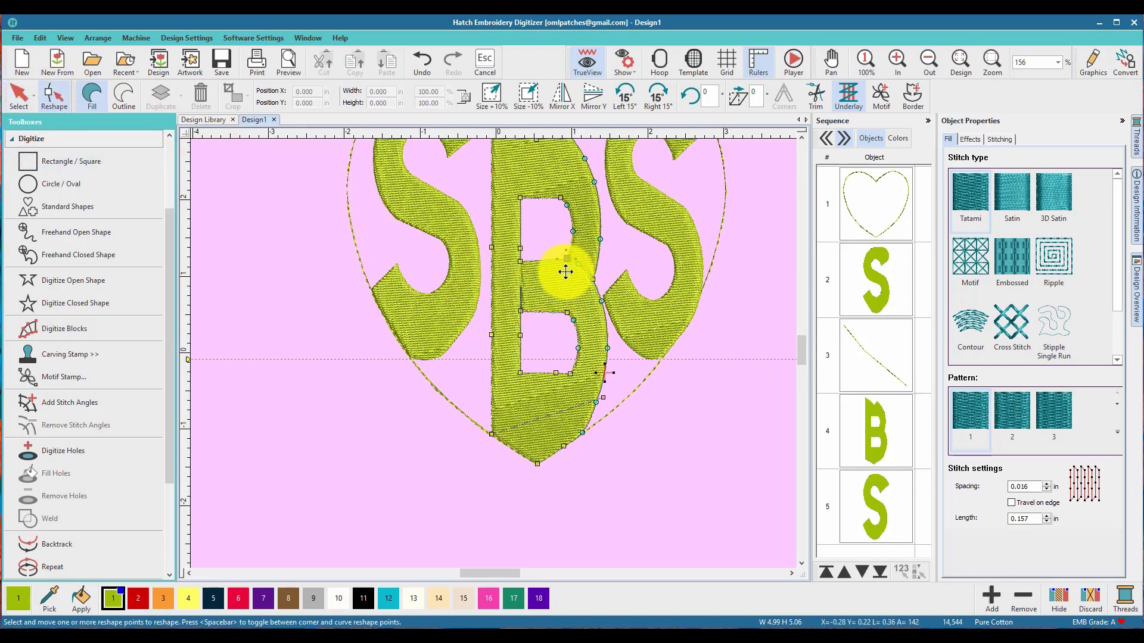
{"action": "mouse_move", "coordinate": [560, 263]}
{"action": "left_mouse_down"}
{"action": "mouse_move", "coordinate": [572, 262]}
{"action": "mouse_move", "coordinate": [568, 249]}
{"action": "left_mouse_up"}
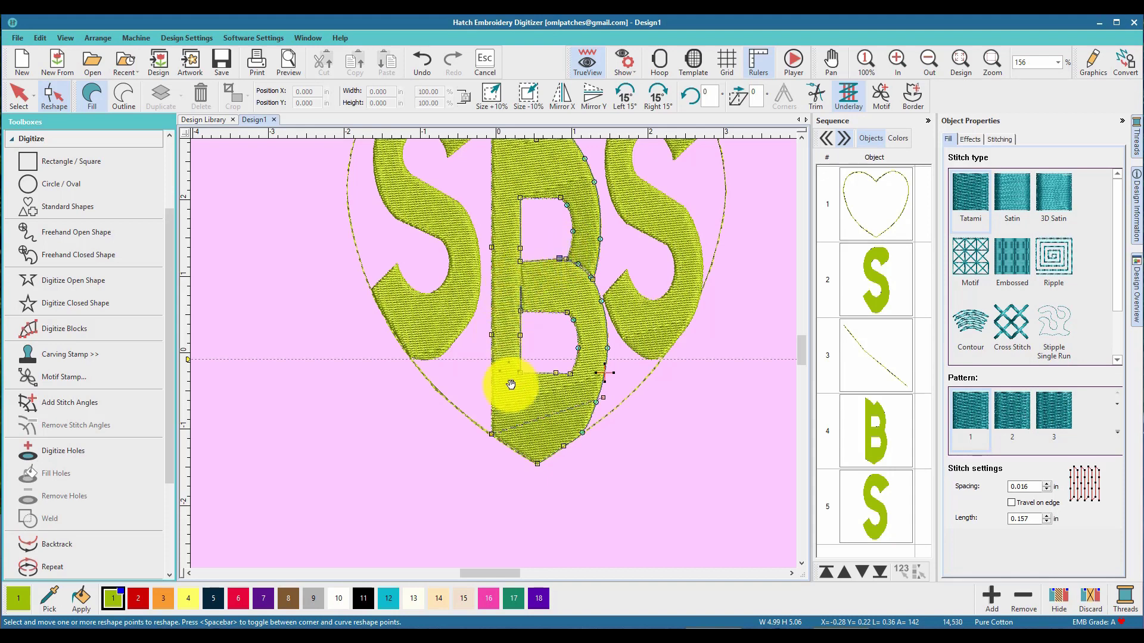
{"action": "left_click", "coordinate": [492, 436]}
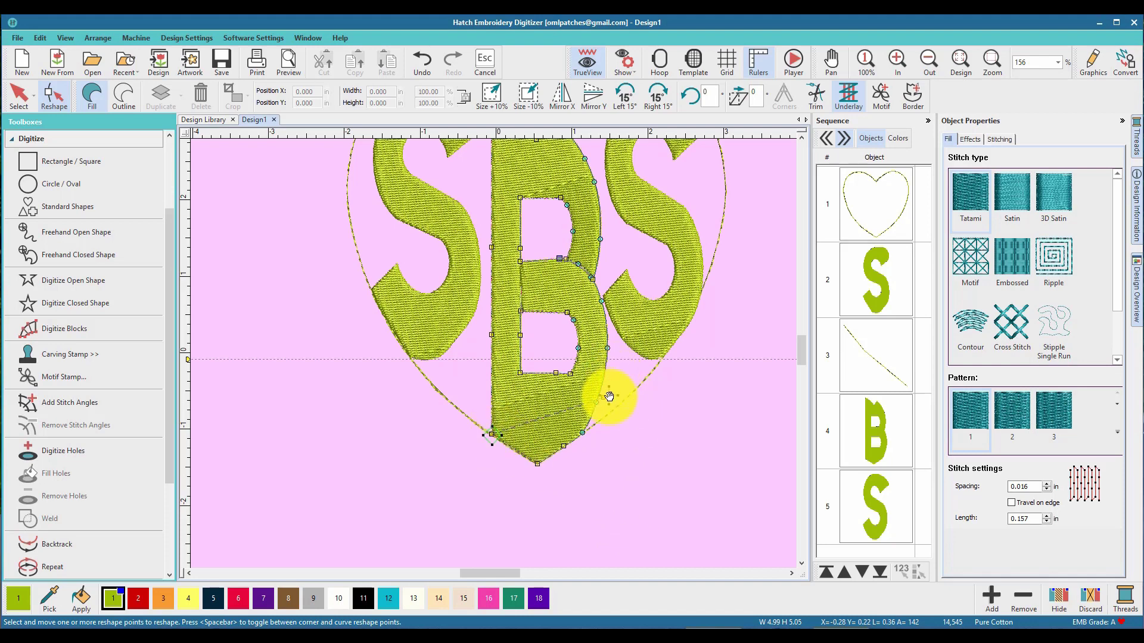
{"action": "left_click", "coordinate": [583, 435]}
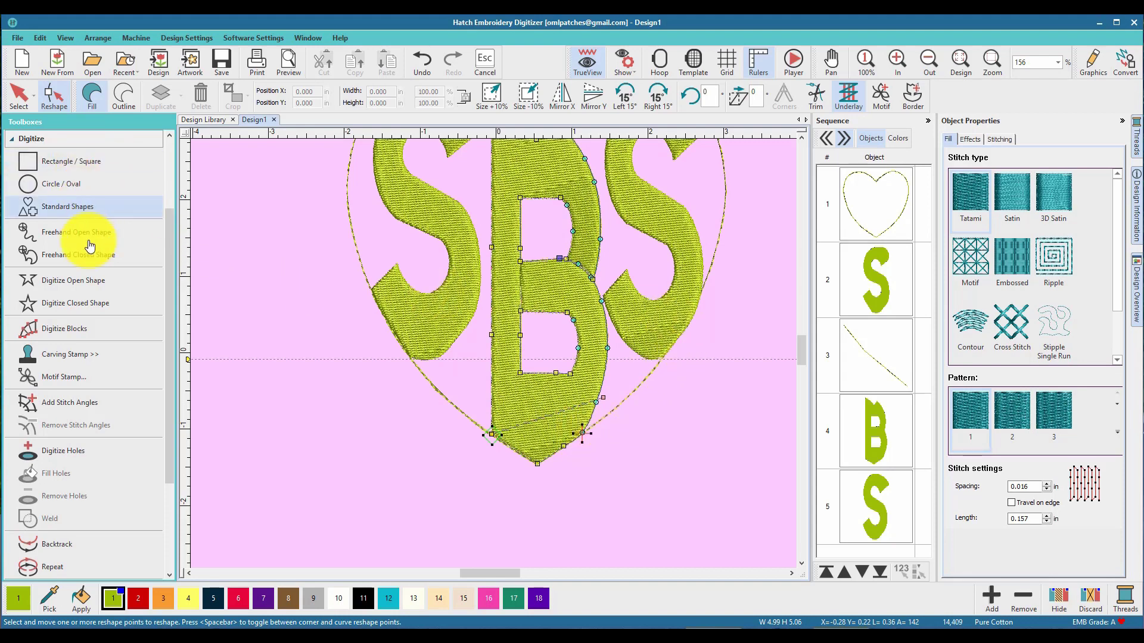
Digitize an open Single Run along the heart from the B's lower-right corner to the last S's bottom, and sequence it before that S.
{"action": "left_click", "coordinate": [89, 281]}
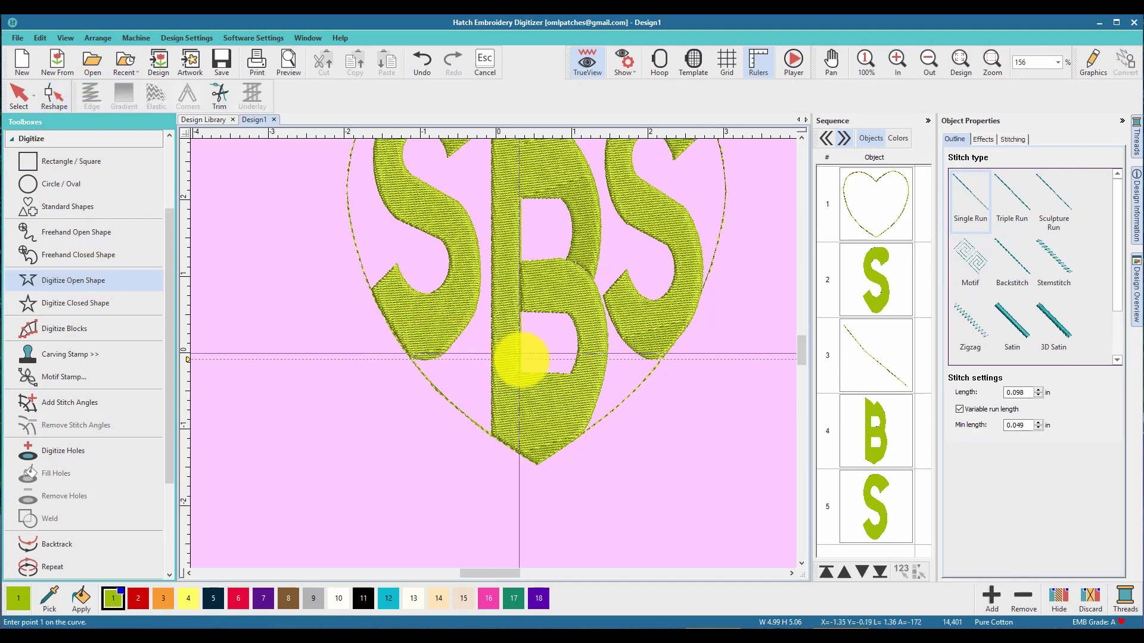
{"action": "left_click", "coordinate": [584, 430]}
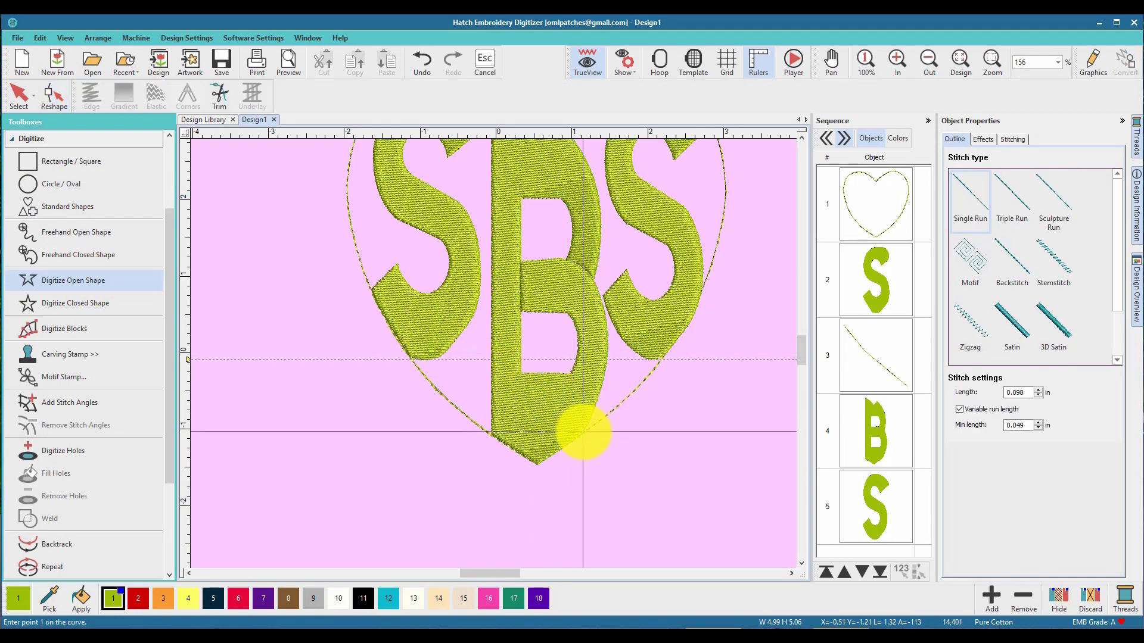
{"action": "left_click", "coordinate": [613, 410]}
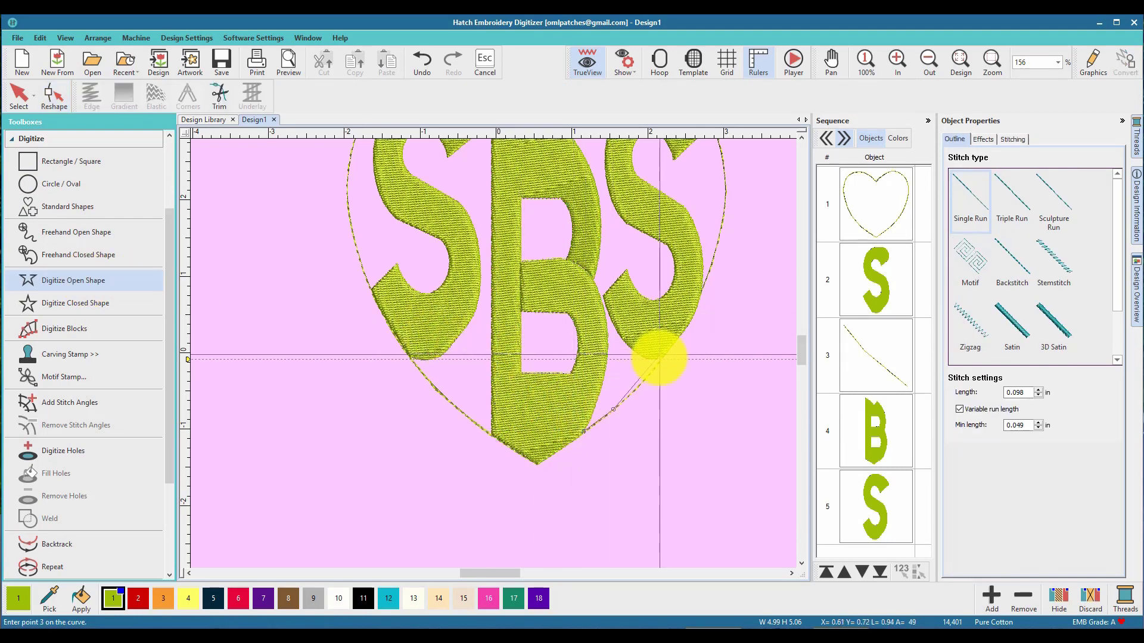
{"action": "left_click", "coordinate": [641, 384]}
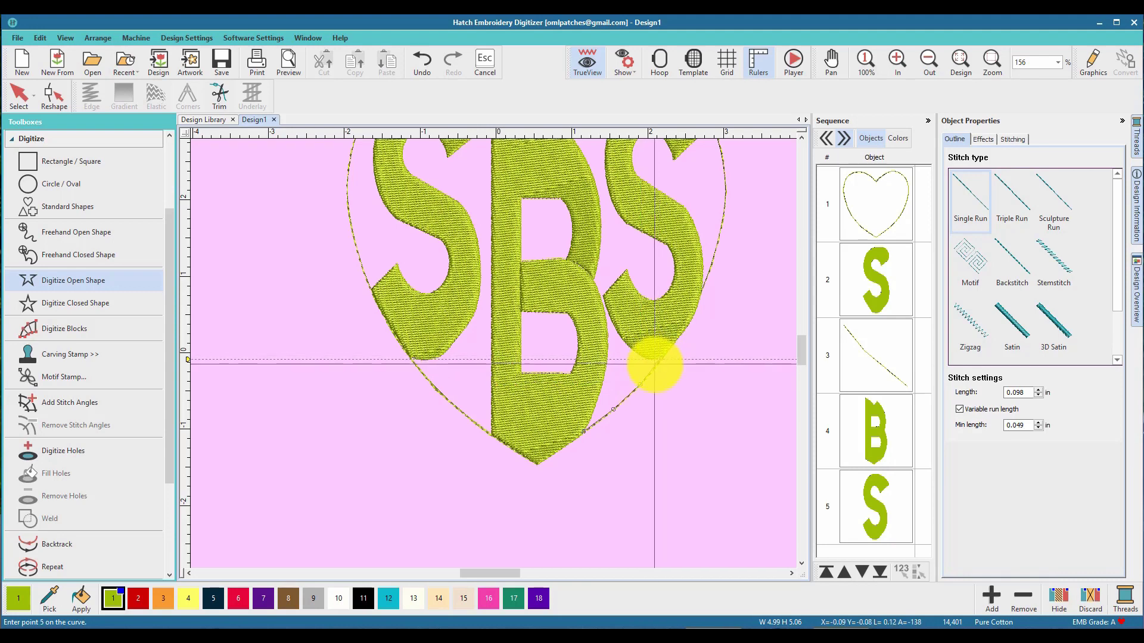
{"action": "left_click", "coordinate": [655, 360]}
{"action": "key", "text": "Return"}
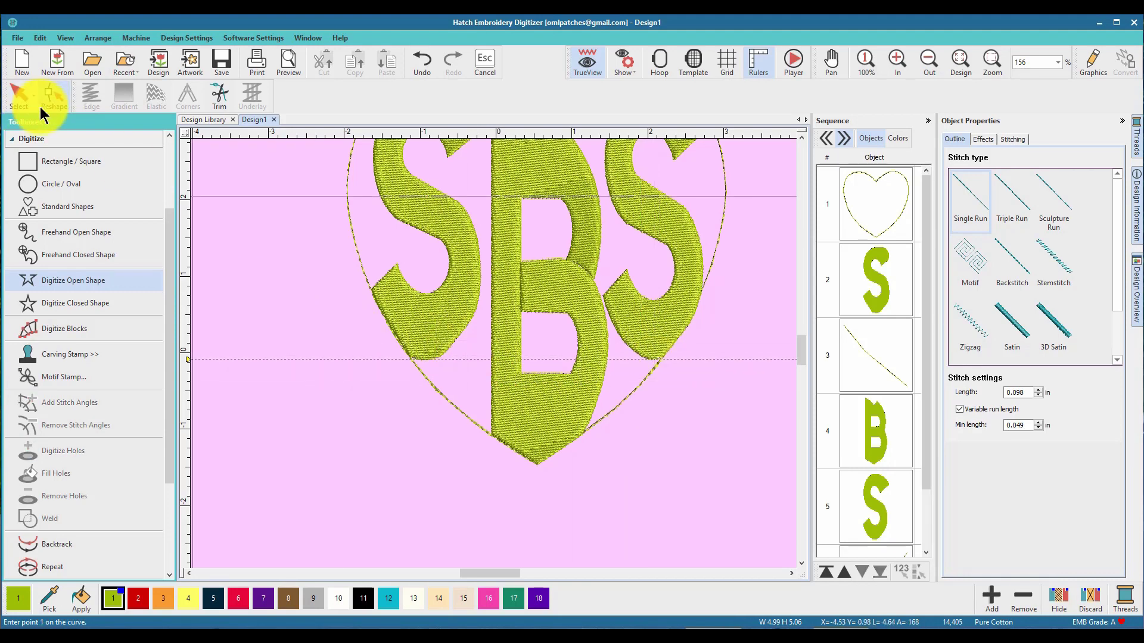
{"action": "left_click", "coordinate": [23, 97]}
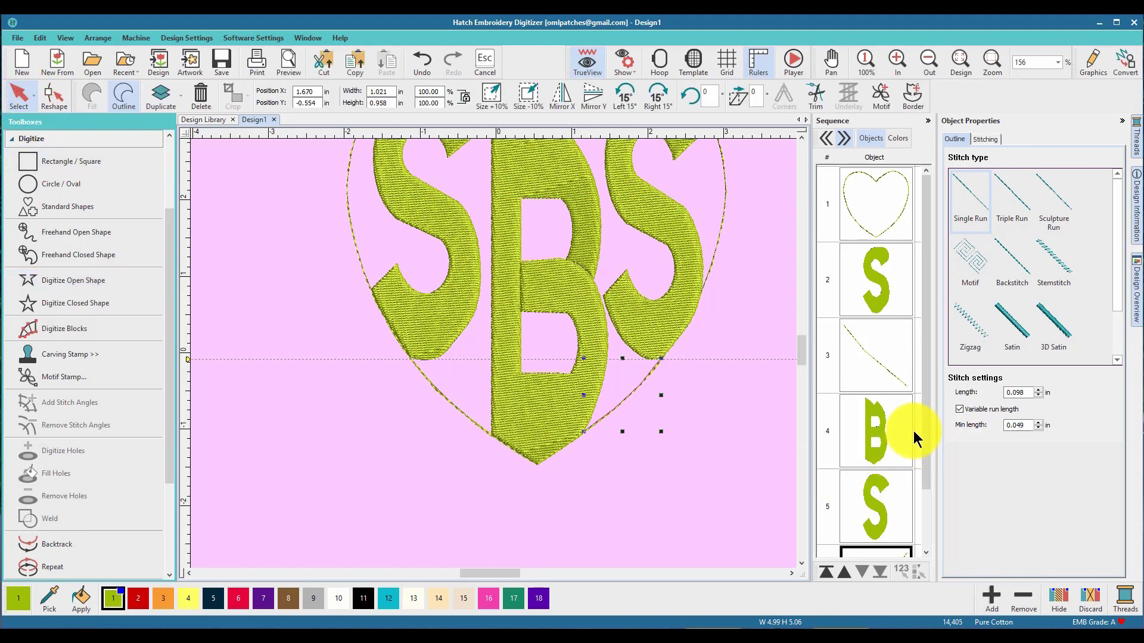
{"action": "scroll", "coordinate": [930, 424], "scroll_direction": "down", "scroll_amount": 1}
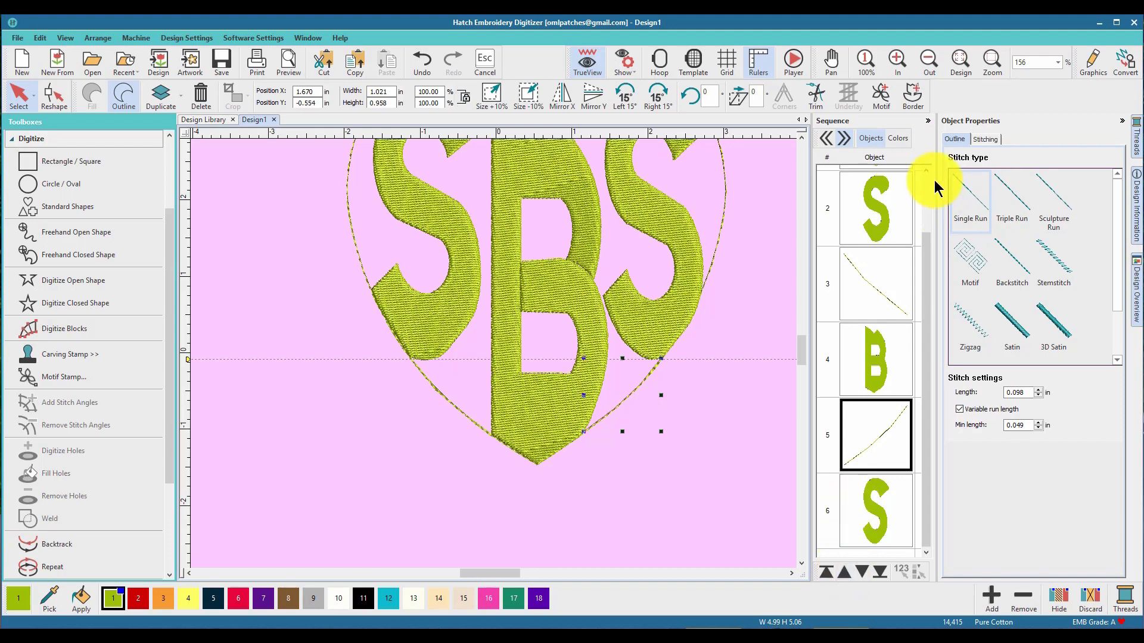
Recolor the entire design with pink thread color 16.
{"action": "left_click", "coordinate": [898, 139]}
{"action": "left_click", "coordinate": [882, 211]}
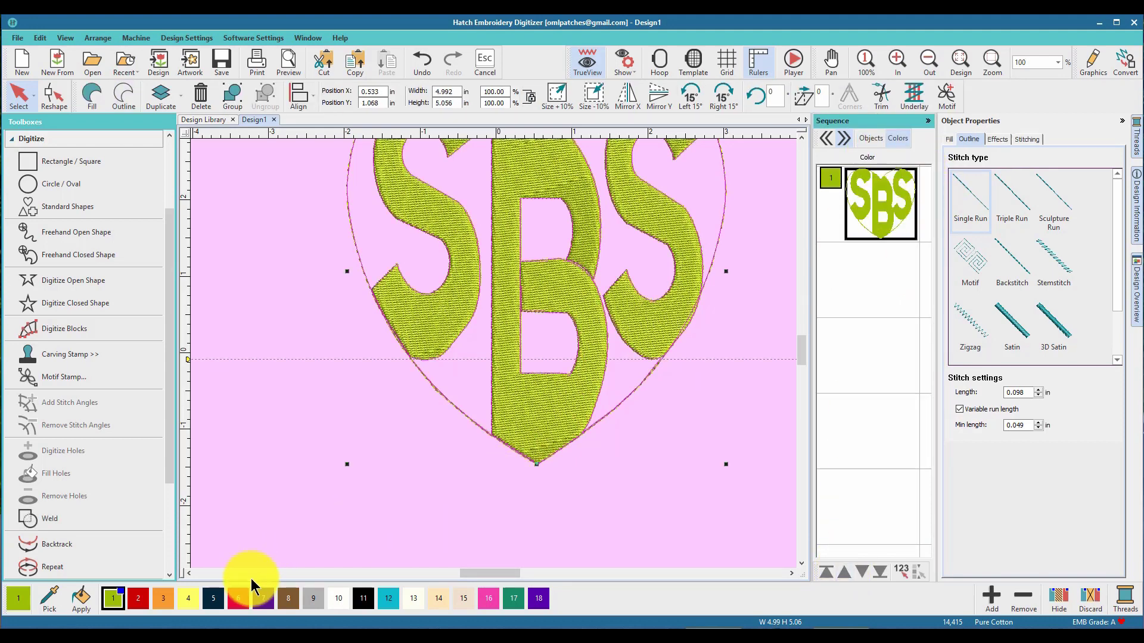
{"action": "left_click", "coordinate": [487, 597]}
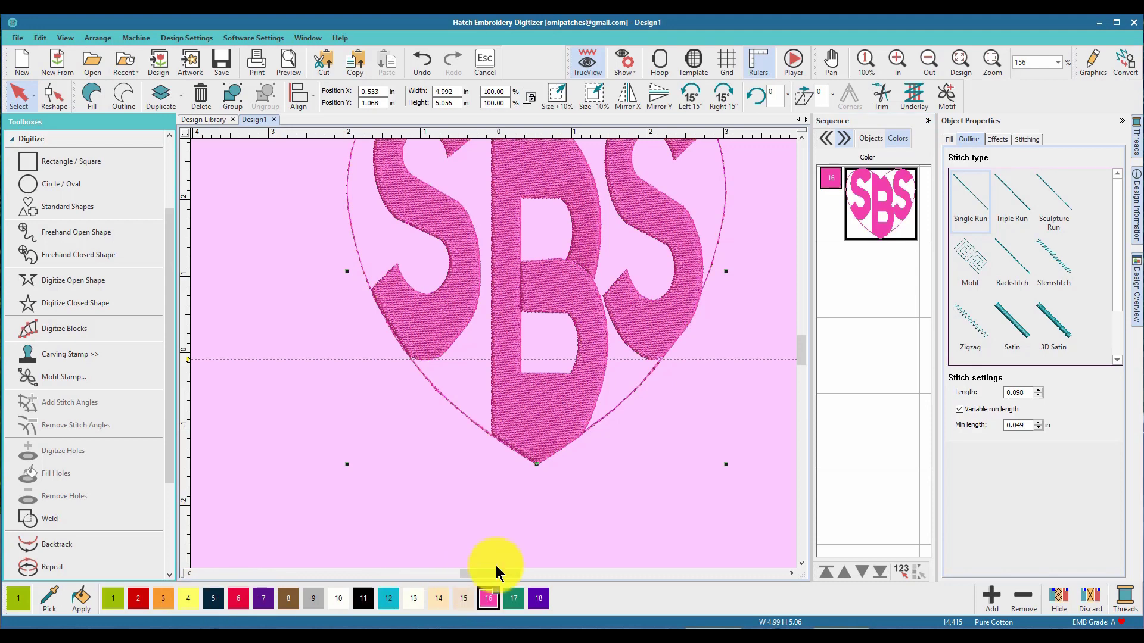
{"action": "left_click", "coordinate": [610, 525]}
Change the heart outline's stitch type to Satin and move it to the end of the stitch sequence.
{"action": "scroll", "coordinate": [634, 464], "scroll_direction": "down", "scroll_amount": 1}
{"action": "scroll", "coordinate": [496, 338], "scroll_direction": "up", "scroll_amount": 1}
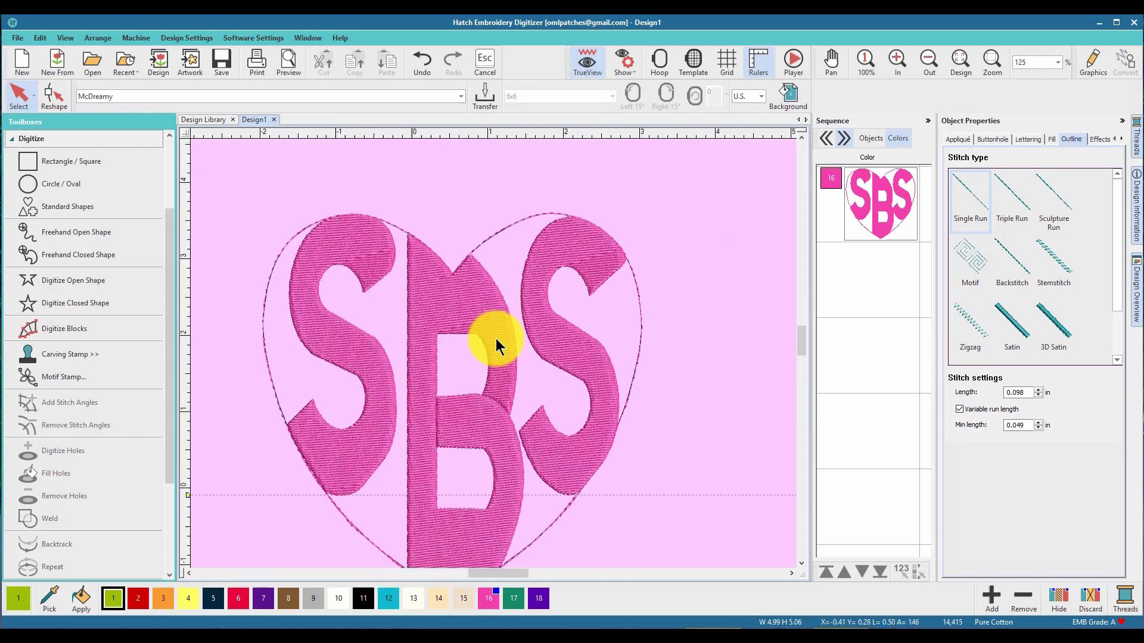
{"action": "scroll", "coordinate": [494, 354], "scroll_direction": "up", "scroll_amount": 2}
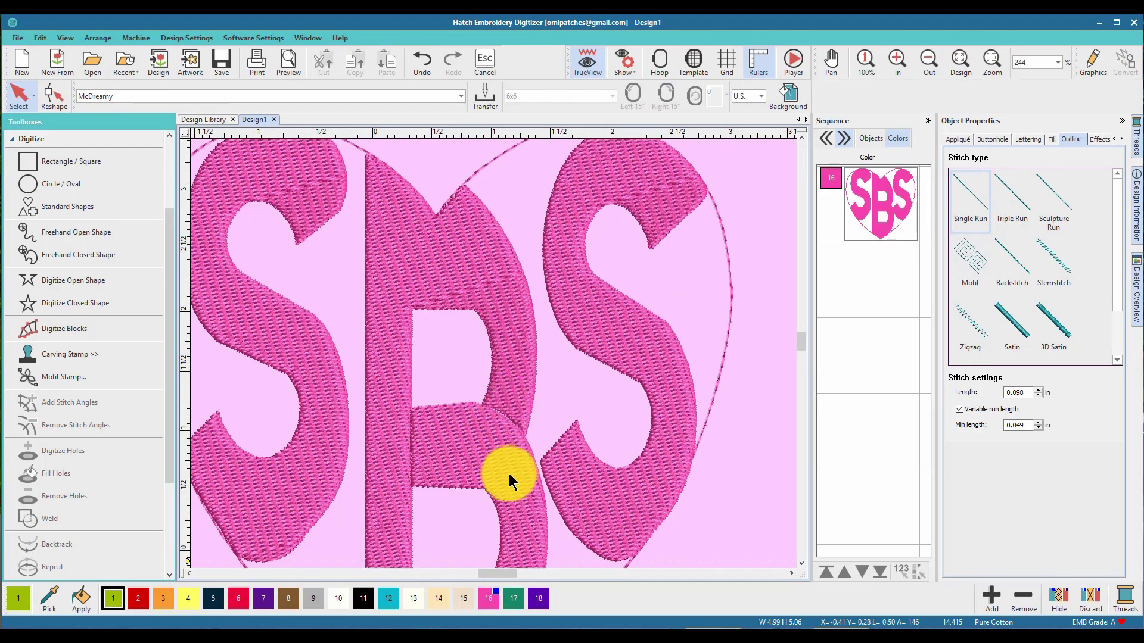
{"action": "scroll", "coordinate": [488, 347], "scroll_direction": "down", "scroll_amount": 2}
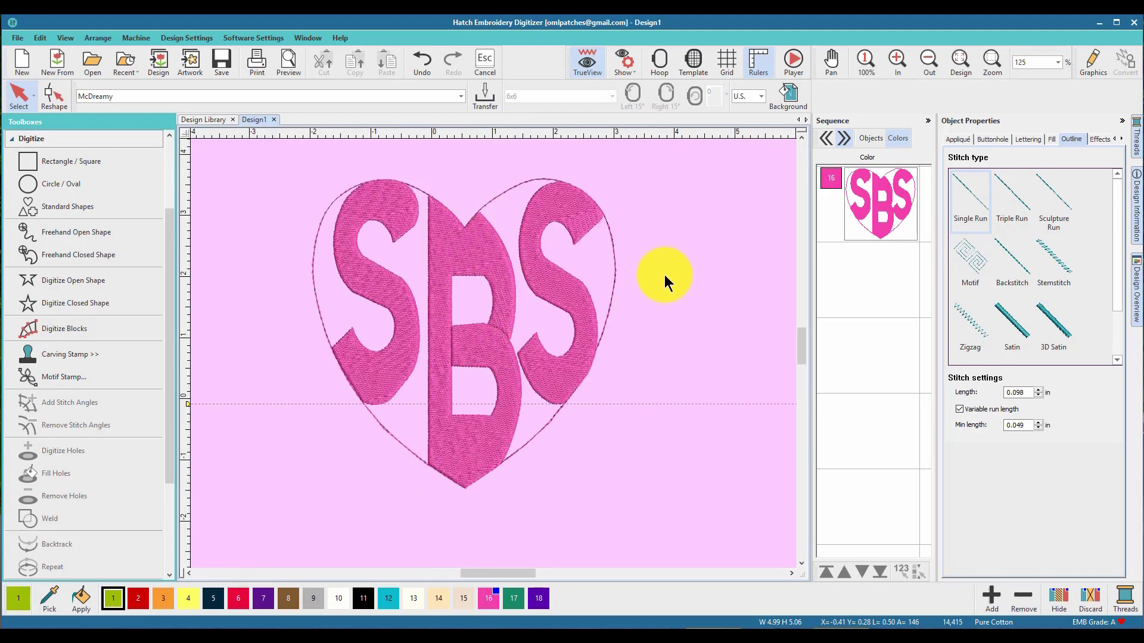
{"action": "left_click", "coordinate": [867, 138]}
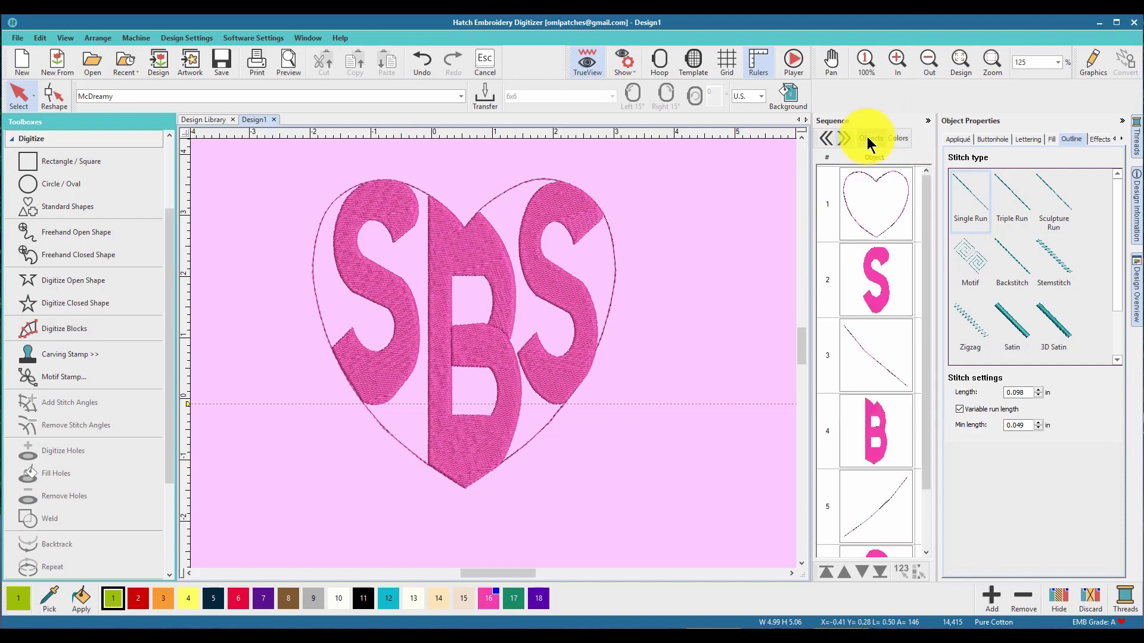
{"action": "left_click", "coordinate": [615, 296]}
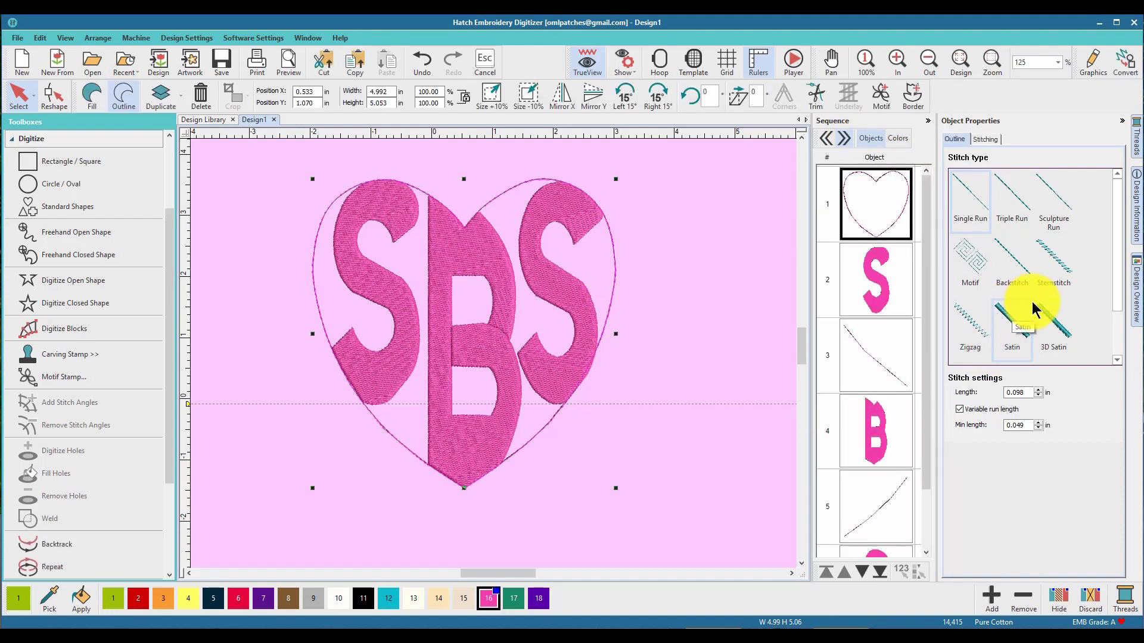
{"action": "left_click", "coordinate": [1015, 325]}
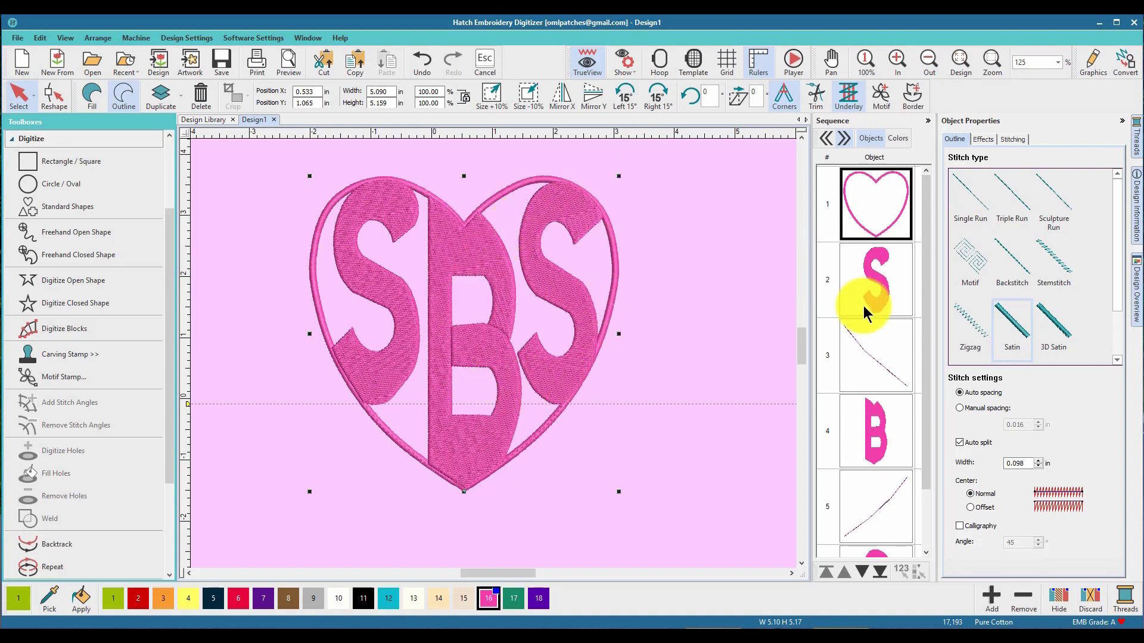
{"action": "left_click", "coordinate": [881, 573]}
{"action": "left_click", "coordinate": [697, 432]}
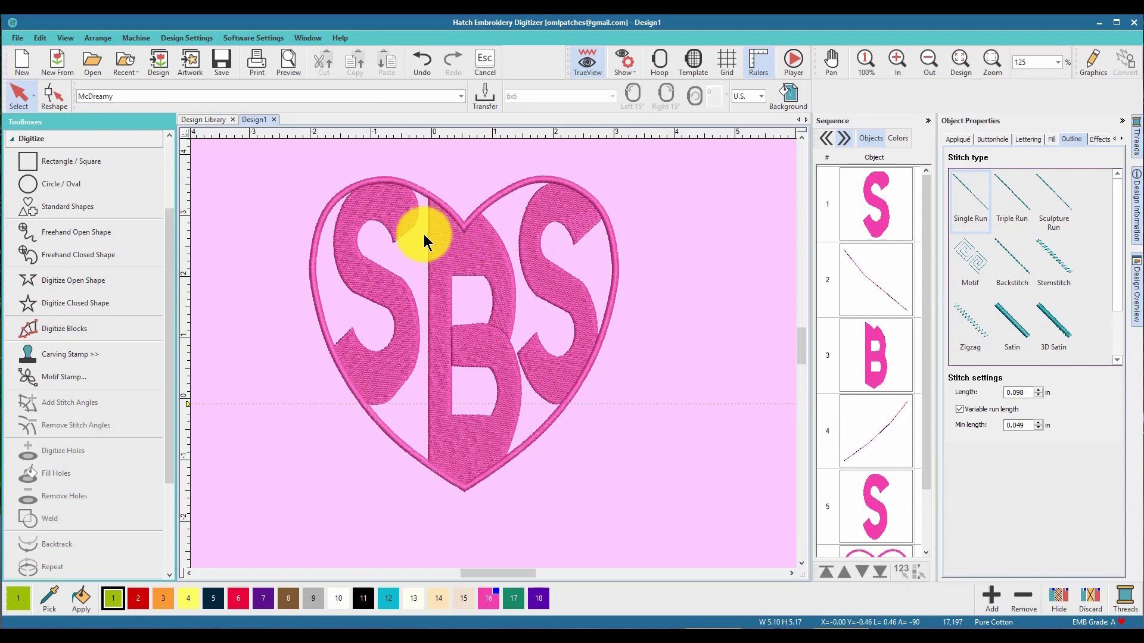
Copy and paste the first S in place, and sequence the copy just before the heart outline.
{"action": "mouse_move", "coordinate": [803, 344]}
{"action": "left_mouse_down"}
{"action": "mouse_move", "coordinate": [802, 314]}
{"action": "mouse_move", "coordinate": [802, 348]}
{"action": "left_mouse_up"}
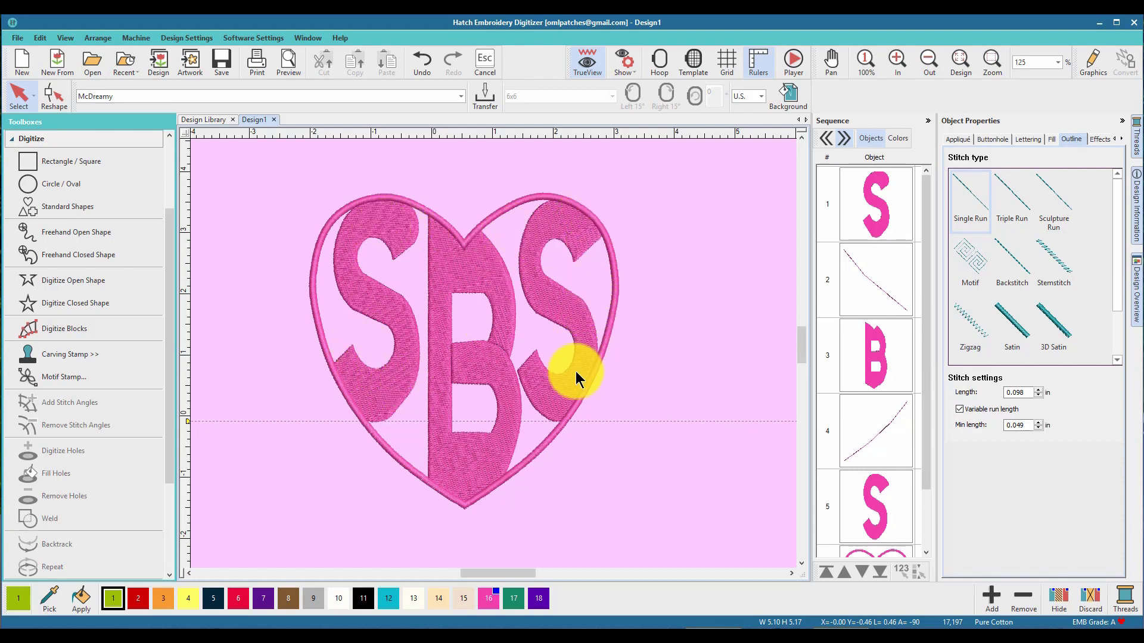
{"action": "left_click", "coordinate": [398, 321]}
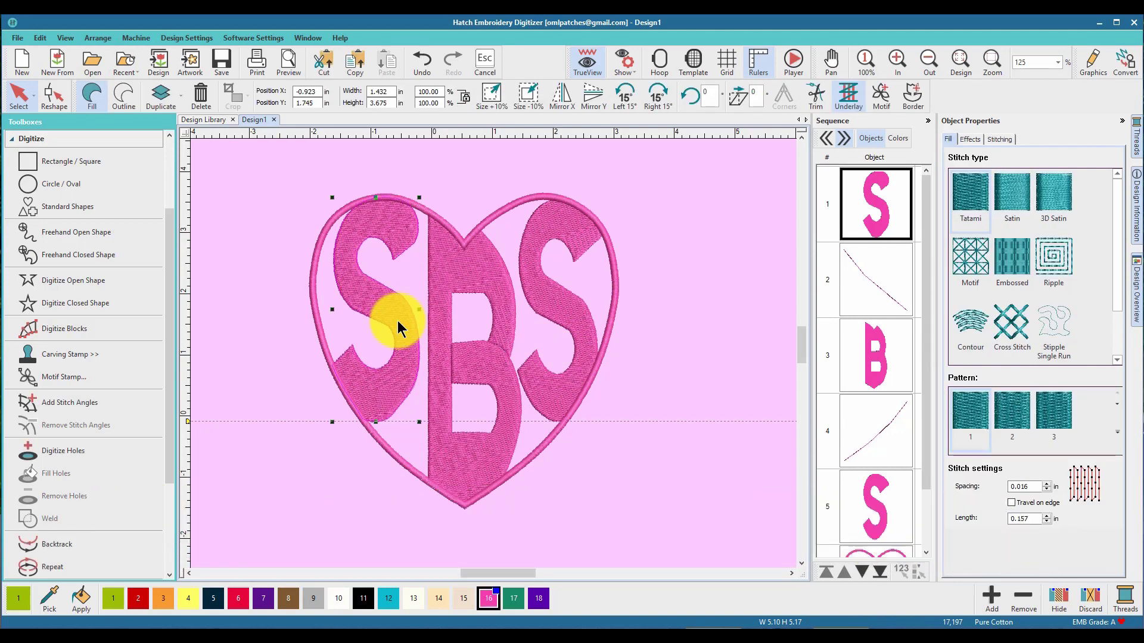
{"action": "right_click", "coordinate": [398, 321]}
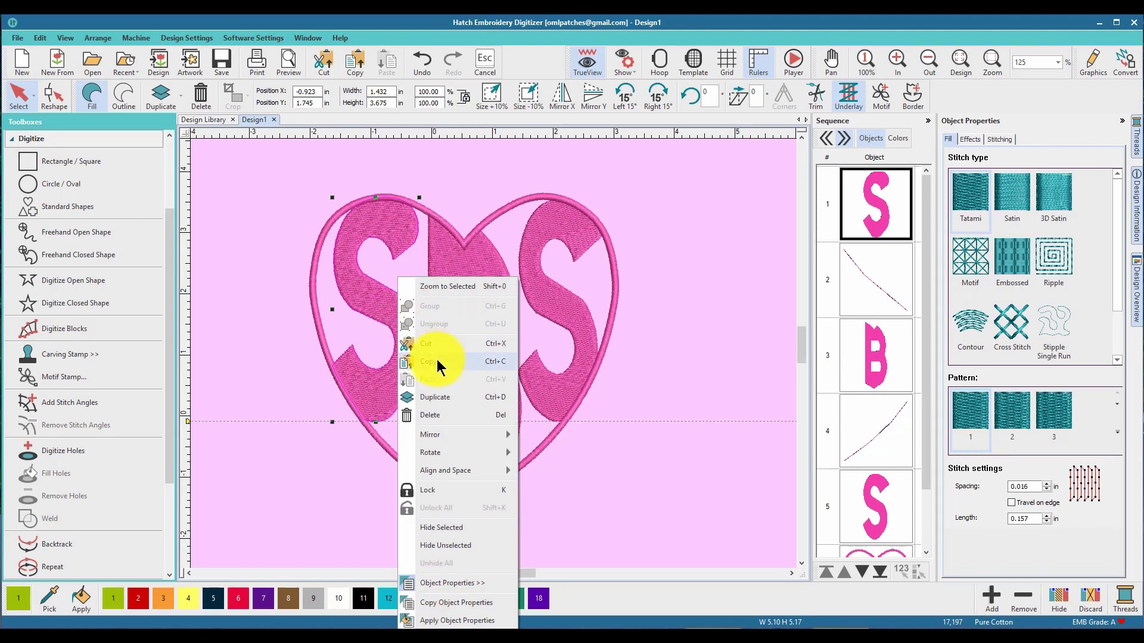
{"action": "left_click", "coordinate": [437, 361]}
{"action": "right_click", "coordinate": [396, 331]}
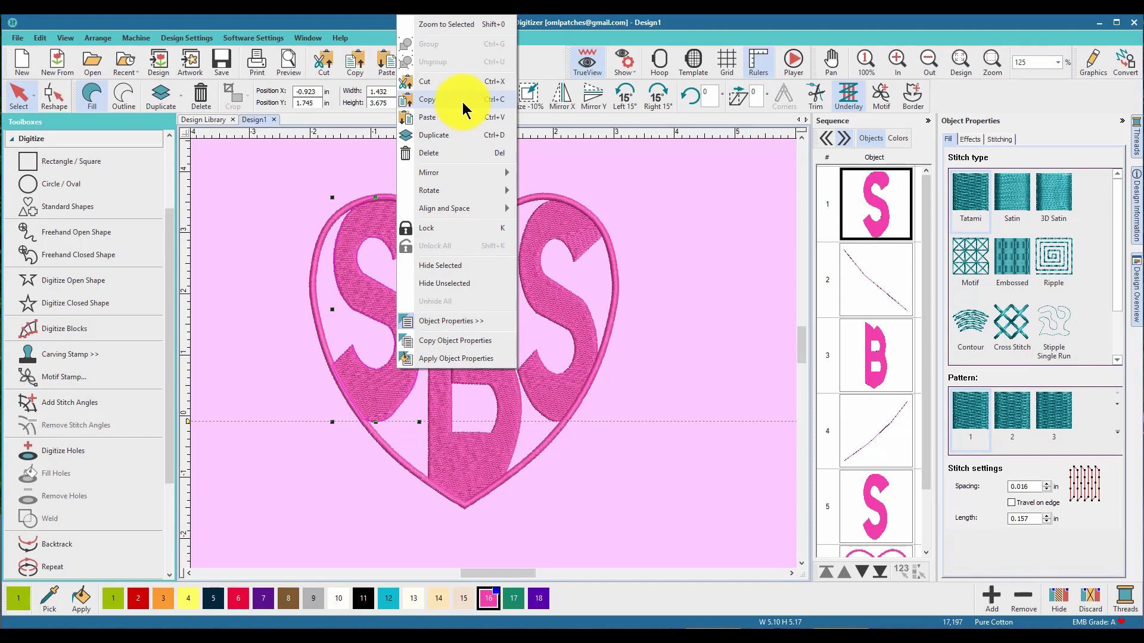
{"action": "left_click", "coordinate": [454, 118]}
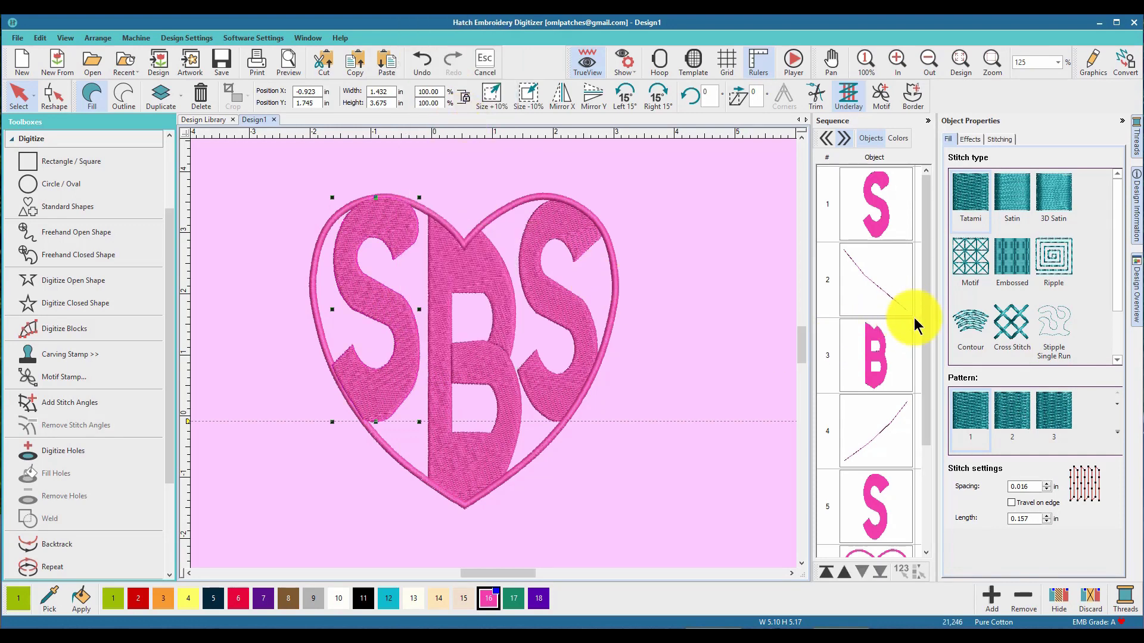
{"action": "scroll", "coordinate": [909, 345], "scroll_direction": "down", "scroll_amount": 3}
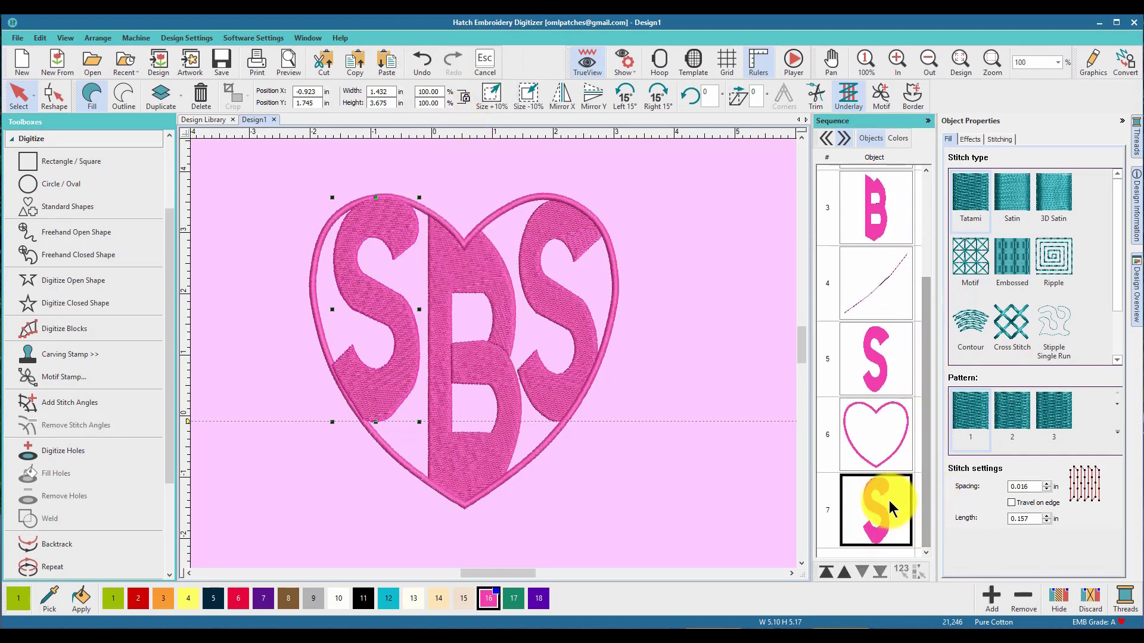
{"action": "left_click", "coordinate": [846, 572]}
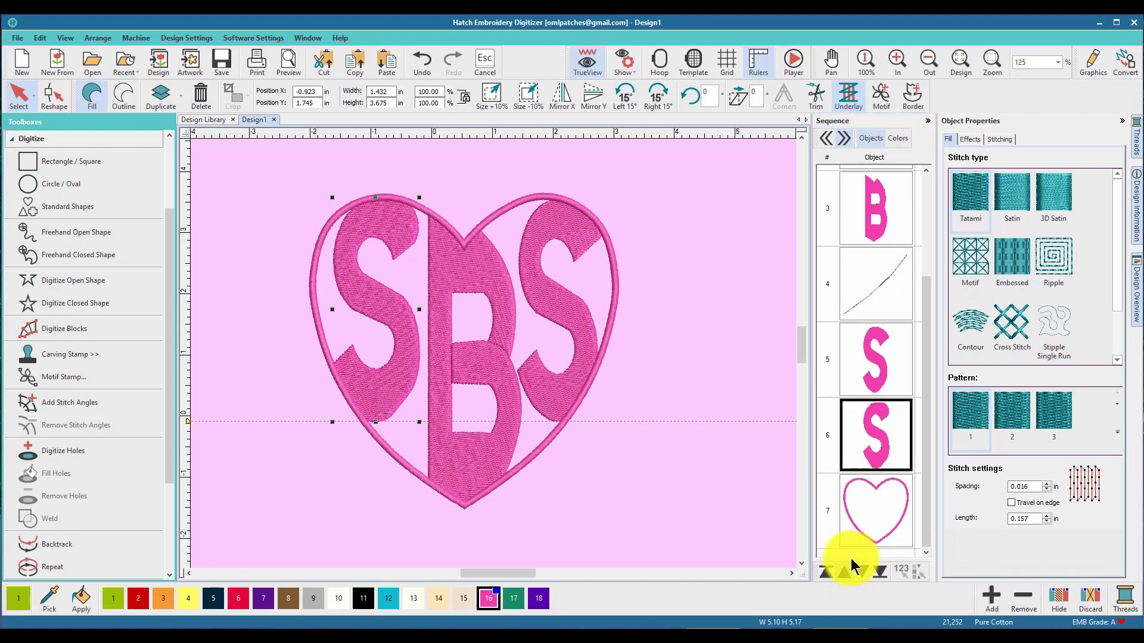
Recolor the first S's copy with thread color 6 and change its fill to Motif using the Blackwork Star5 pattern.
{"action": "left_click", "coordinate": [239, 598]}
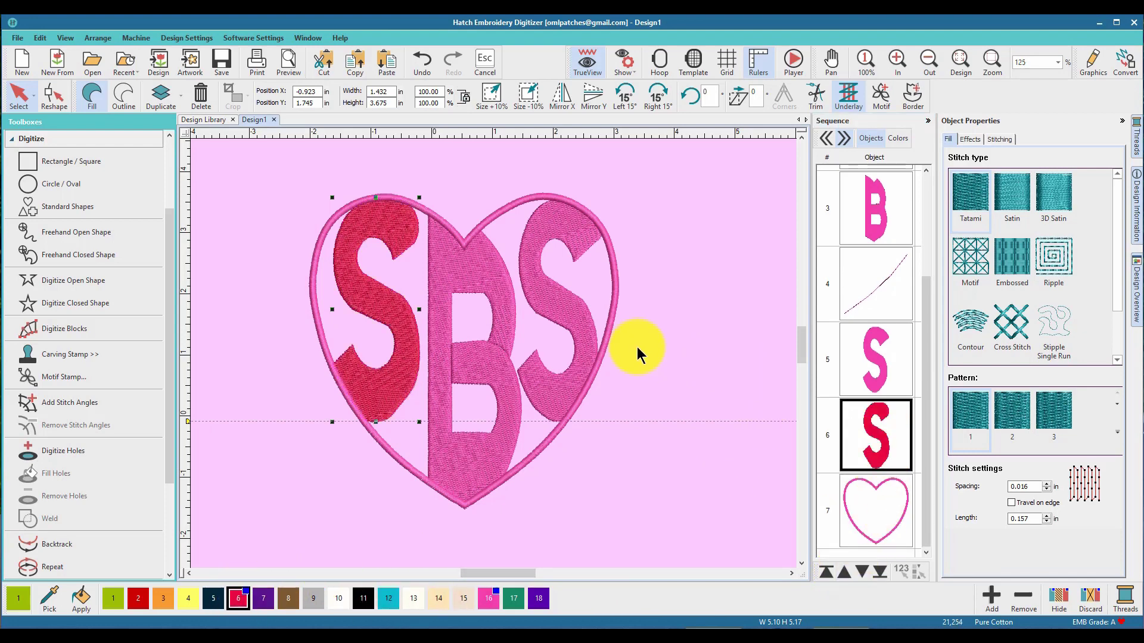
{"action": "left_click", "coordinate": [965, 262]}
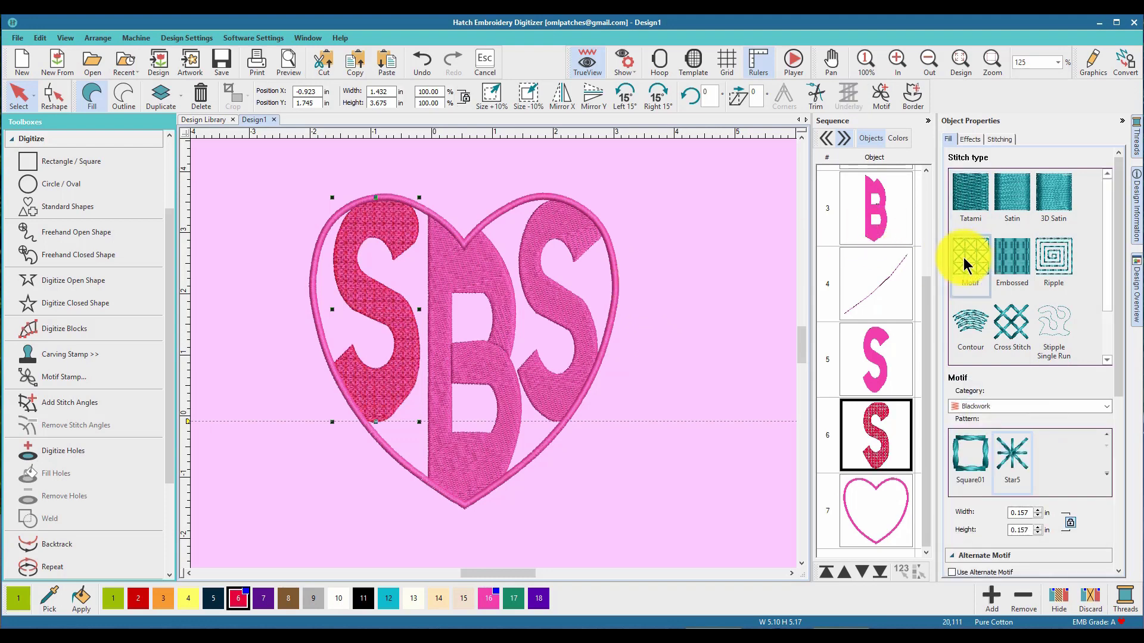
{"action": "left_click", "coordinate": [1107, 480]}
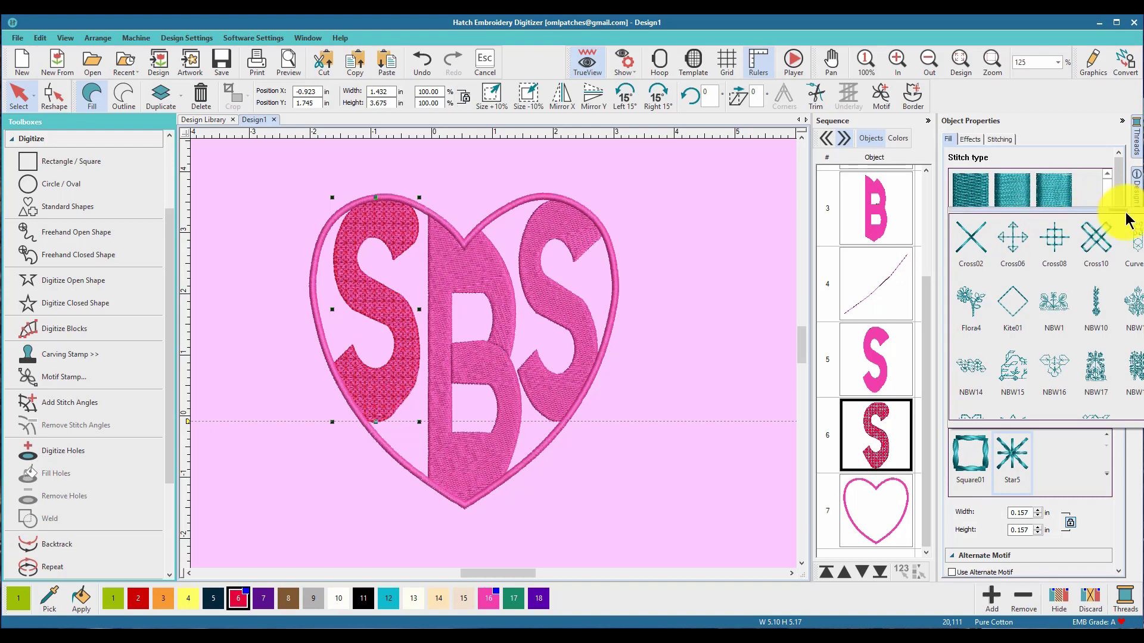
{"action": "left_click_drag", "start_coordinate": [1124, 212], "coordinate": [807, 197]}
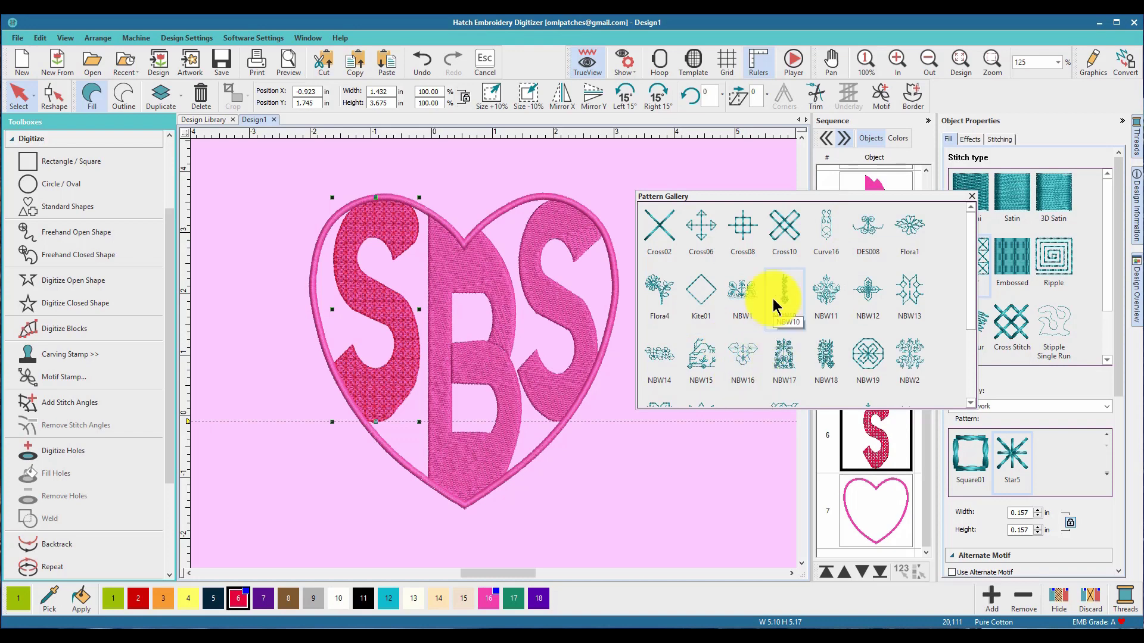
{"action": "left_click_drag", "start_coordinate": [970, 248], "coordinate": [991, 191]}
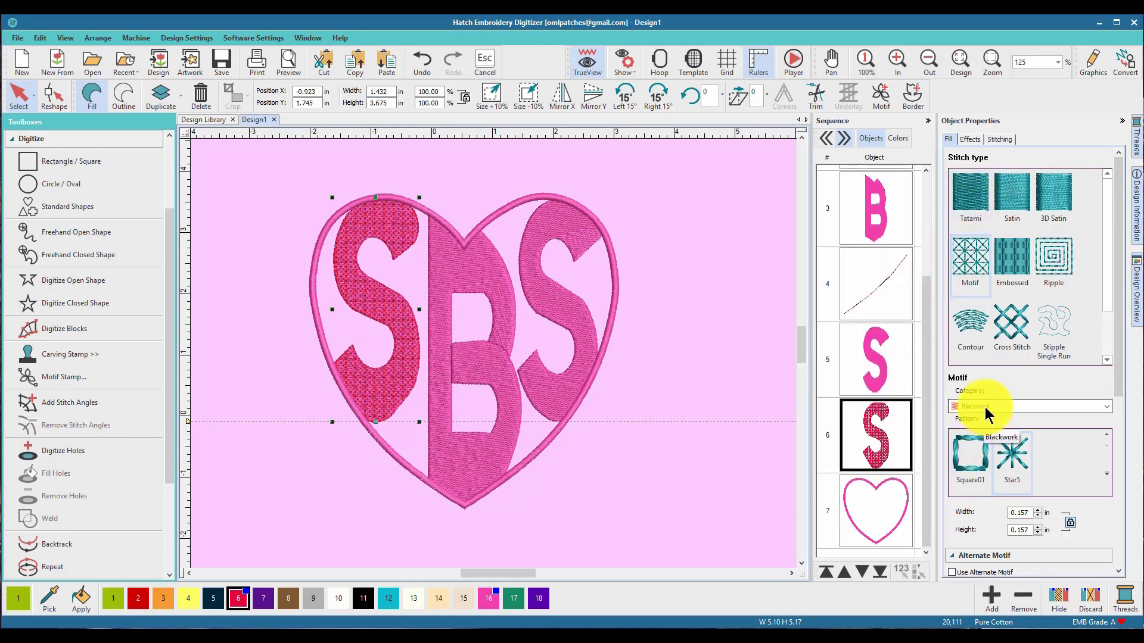
{"action": "left_click", "coordinate": [1106, 475]}
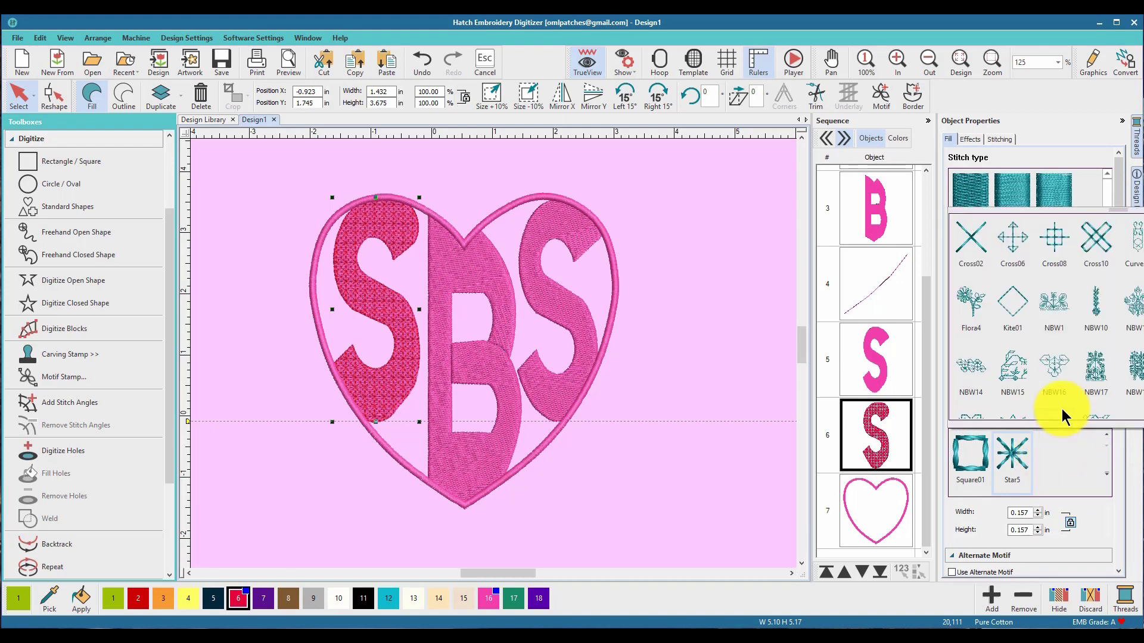
{"action": "left_click", "coordinate": [749, 334]}
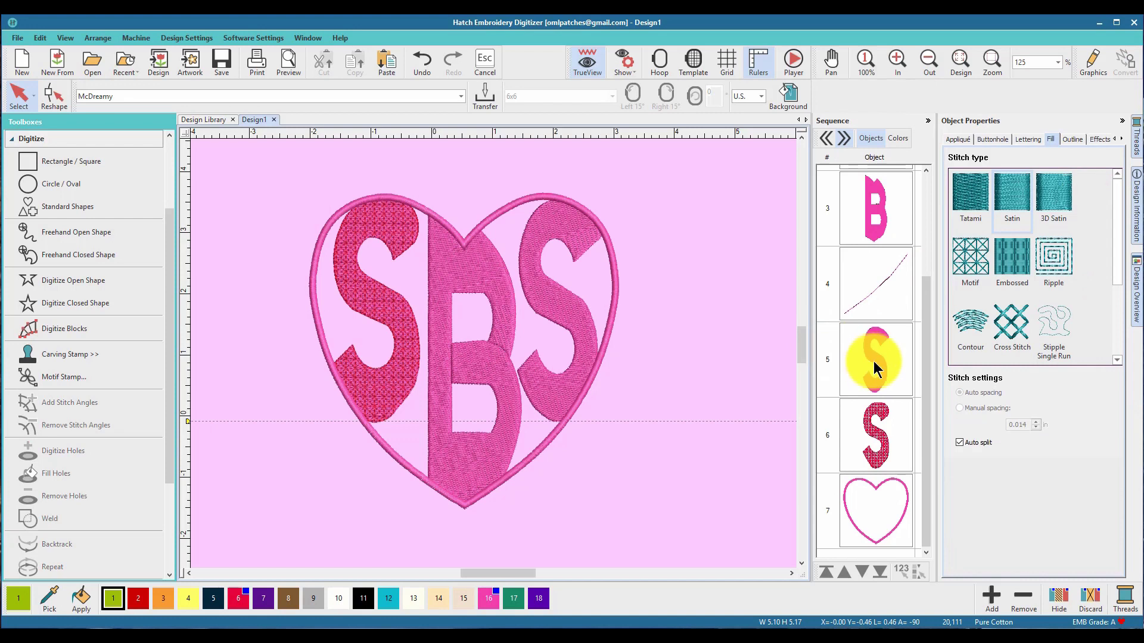
With nothing selected, choose the Motif fill with the Single Motifs category and look through its pattern gallery.
{"action": "left_click", "coordinate": [986, 267]}
{"action": "left_click", "coordinate": [1004, 404]}
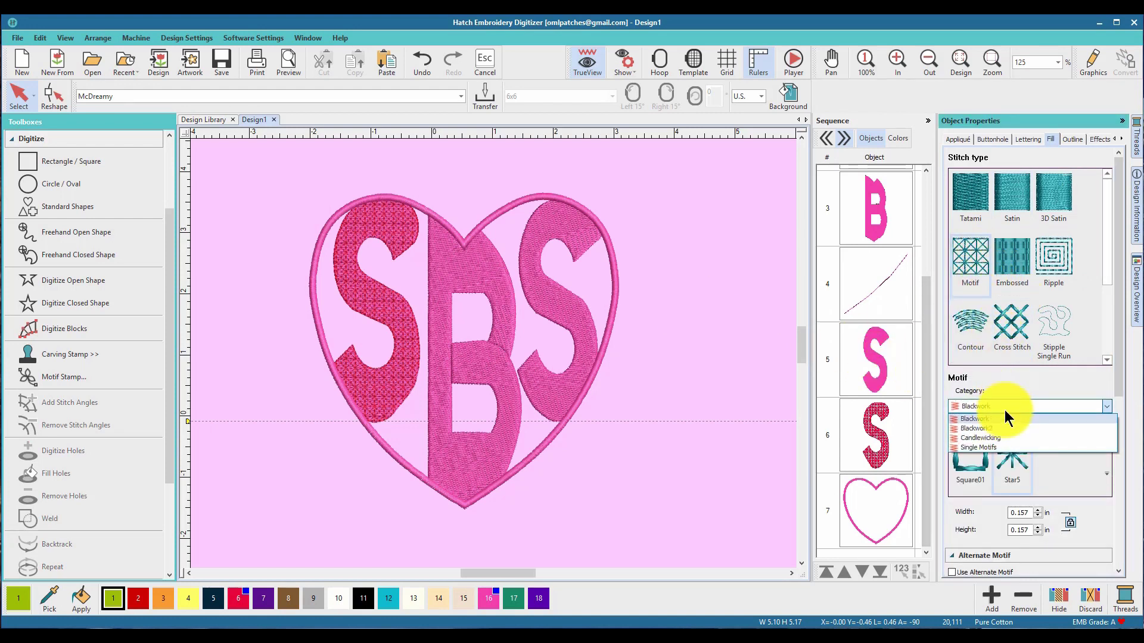
{"action": "left_click", "coordinate": [989, 448]}
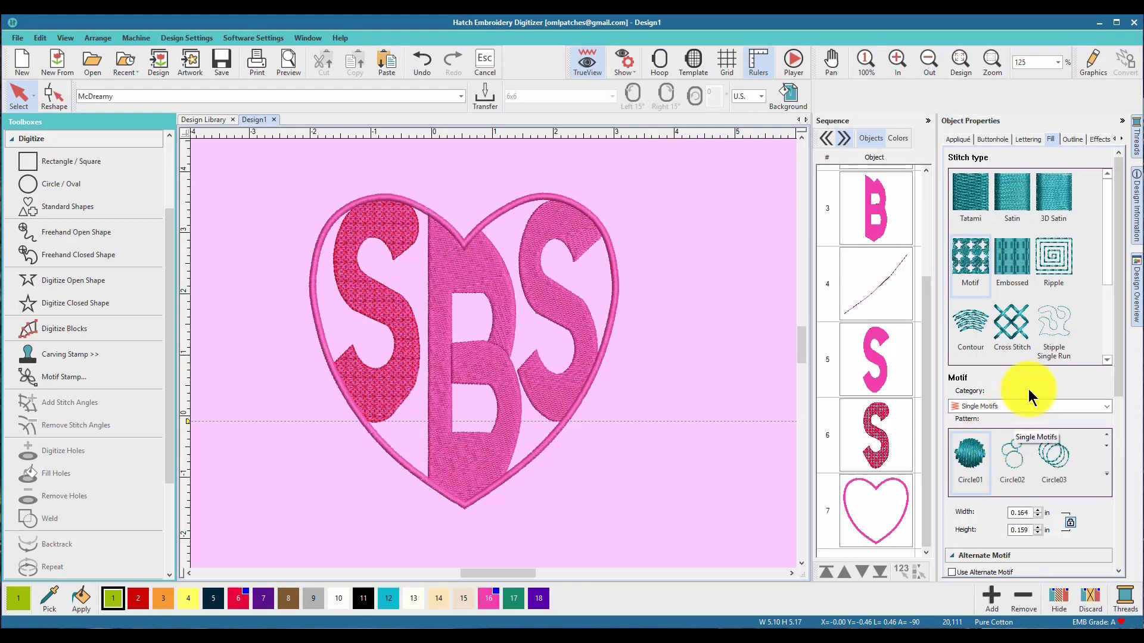
{"action": "left_click", "coordinate": [1106, 474]}
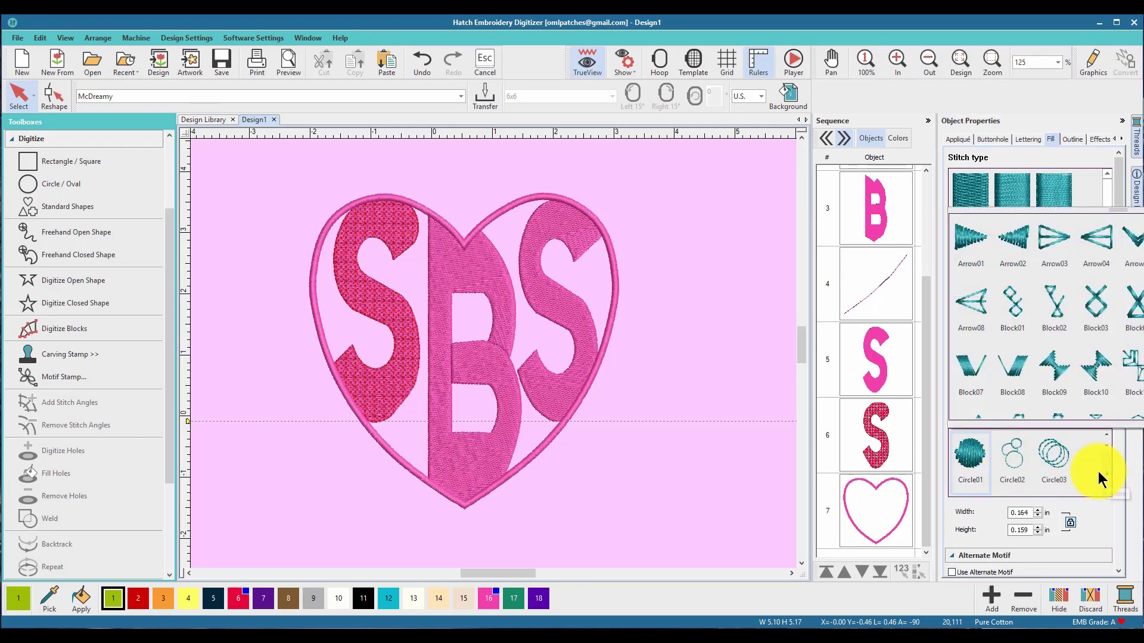
{"action": "left_click", "coordinate": [1071, 209]}
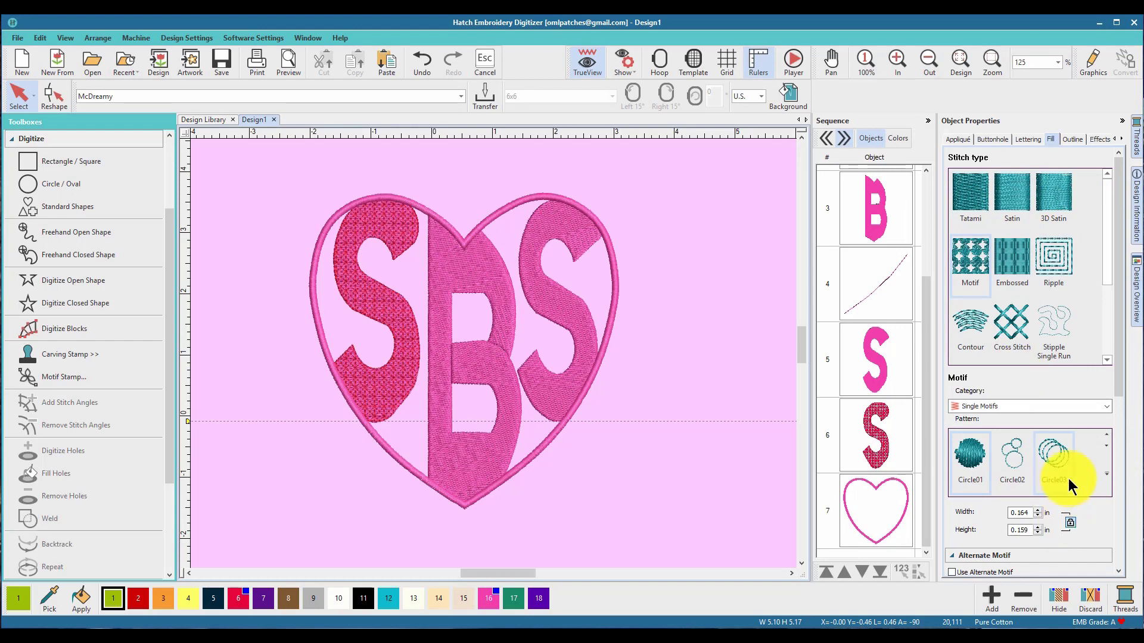
{"action": "left_click", "coordinate": [1107, 473]}
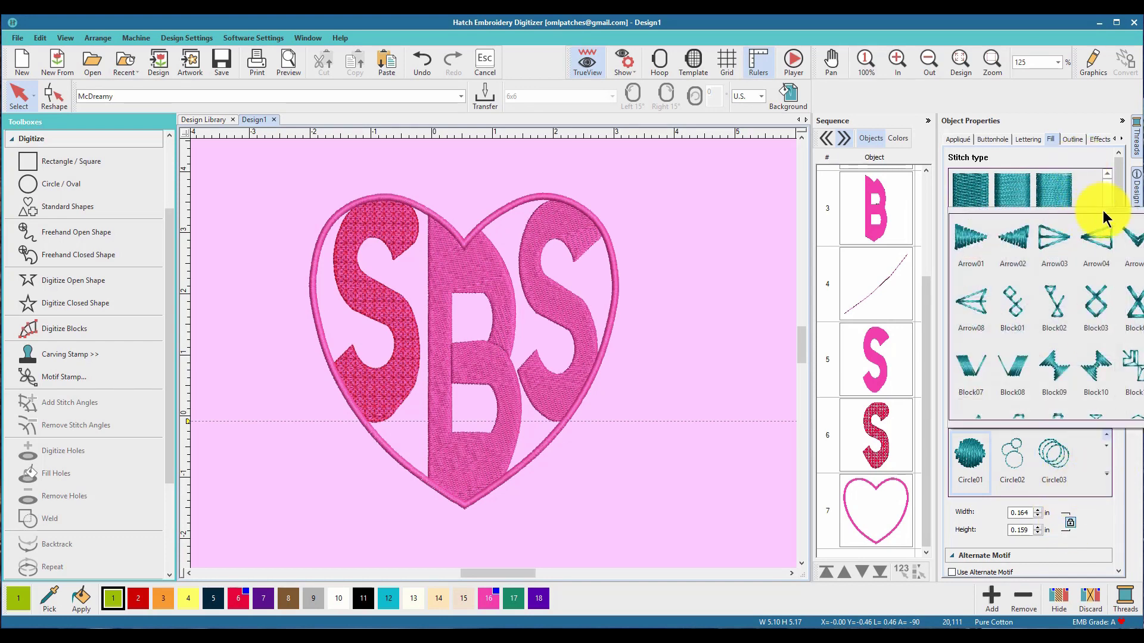
{"action": "left_click_drag", "start_coordinate": [1013, 199], "coordinate": [802, 177]}
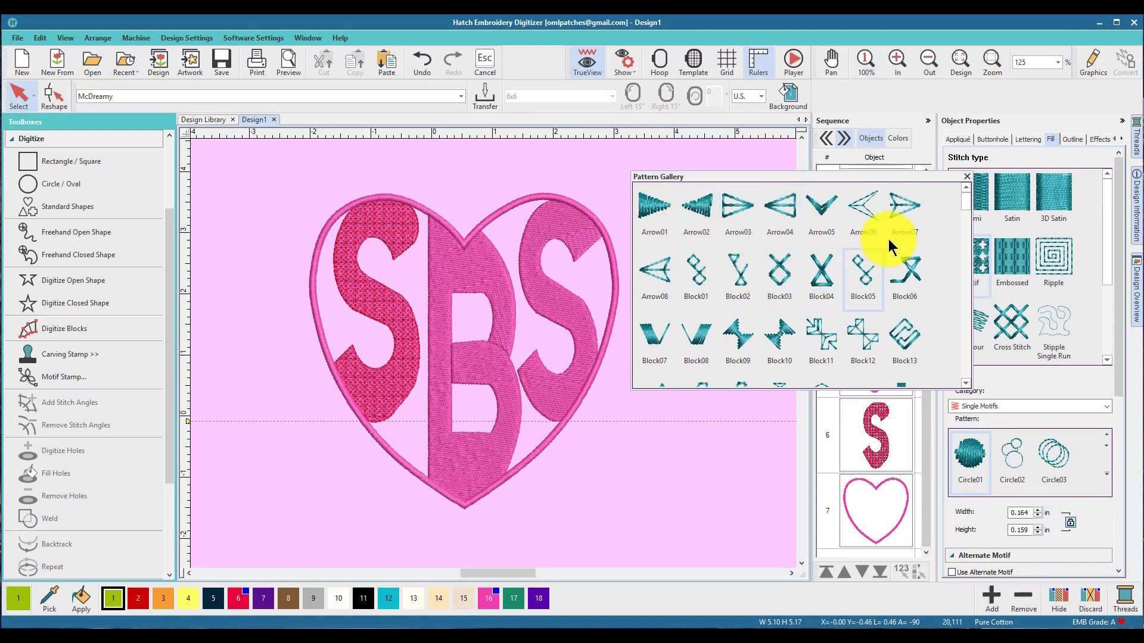
{"action": "left_click_drag", "start_coordinate": [967, 201], "coordinate": [956, 303]}
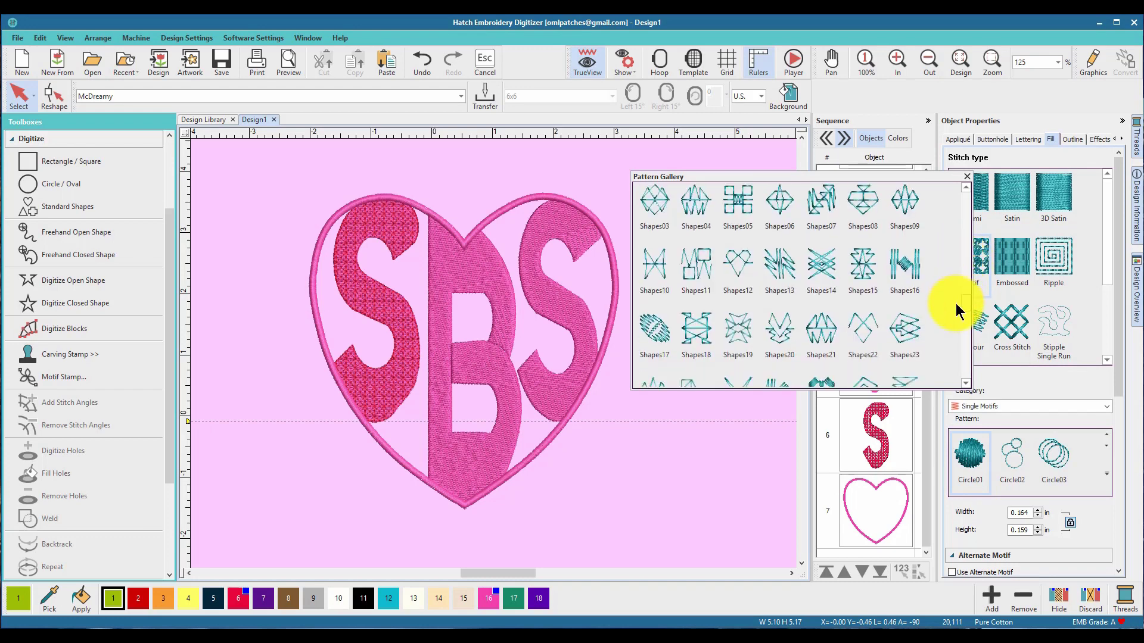
{"action": "left_click", "coordinate": [738, 268]}
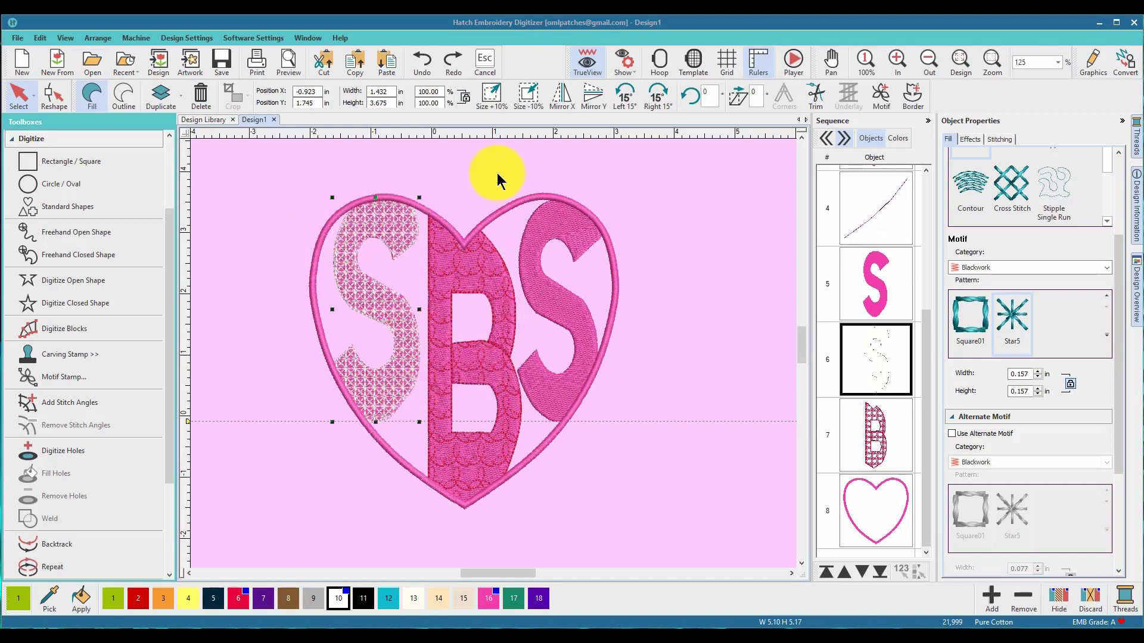
Duplicate the last S in place and sequence the duplicate just before the heart outline.
{"action": "left_click", "coordinate": [491, 270]}
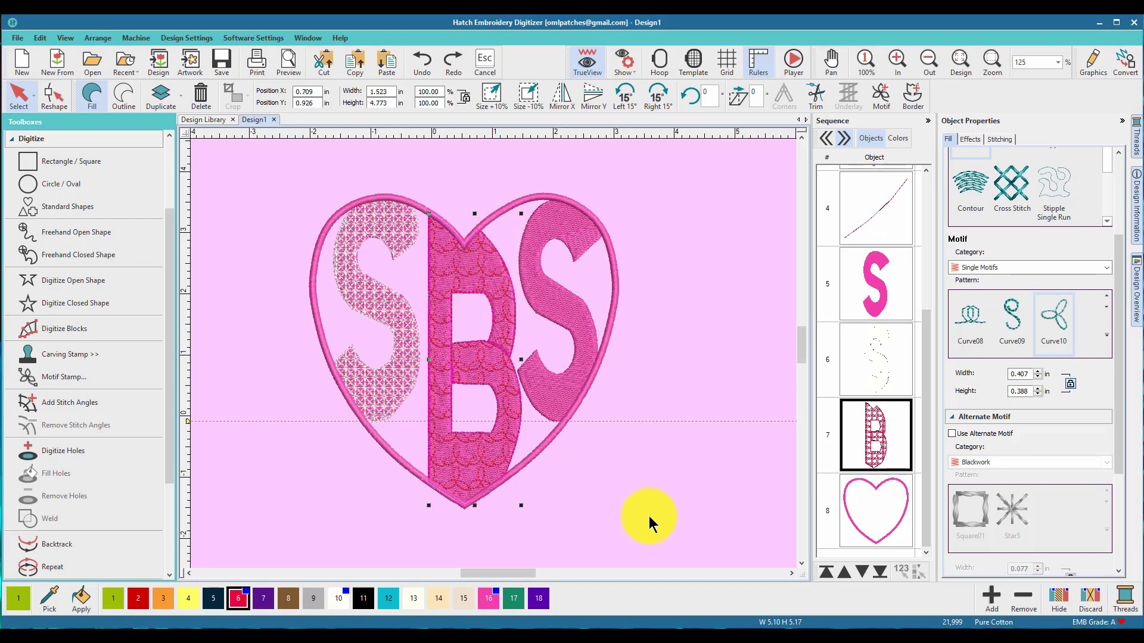
{"action": "left_click", "coordinate": [660, 476]}
{"action": "left_click", "coordinate": [573, 322]}
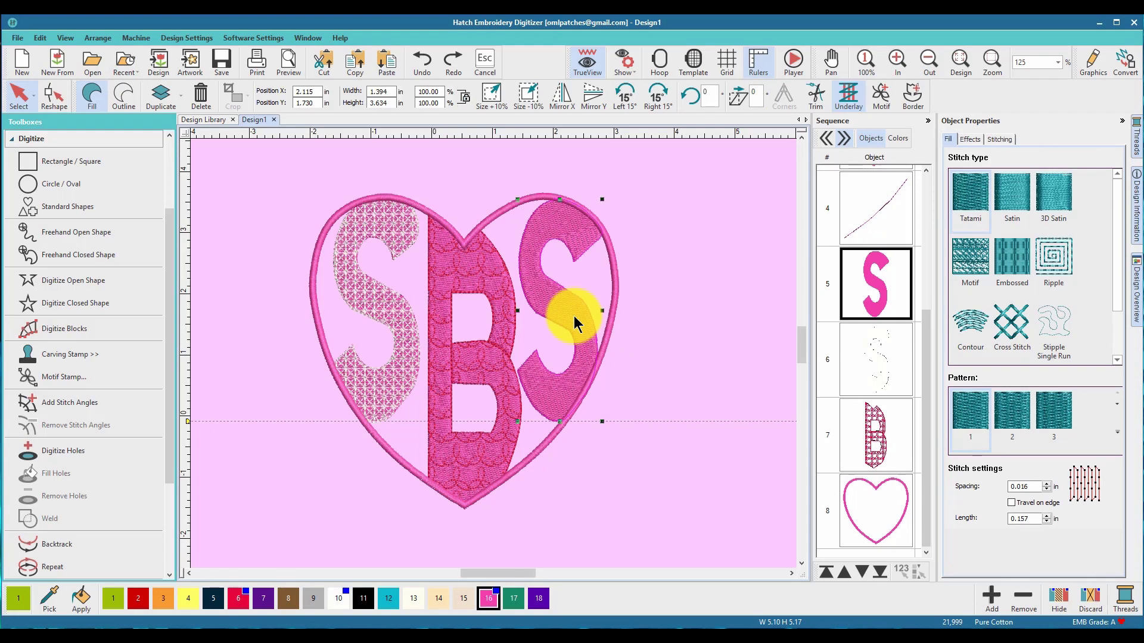
{"action": "key", "text": "ctrl+d"}
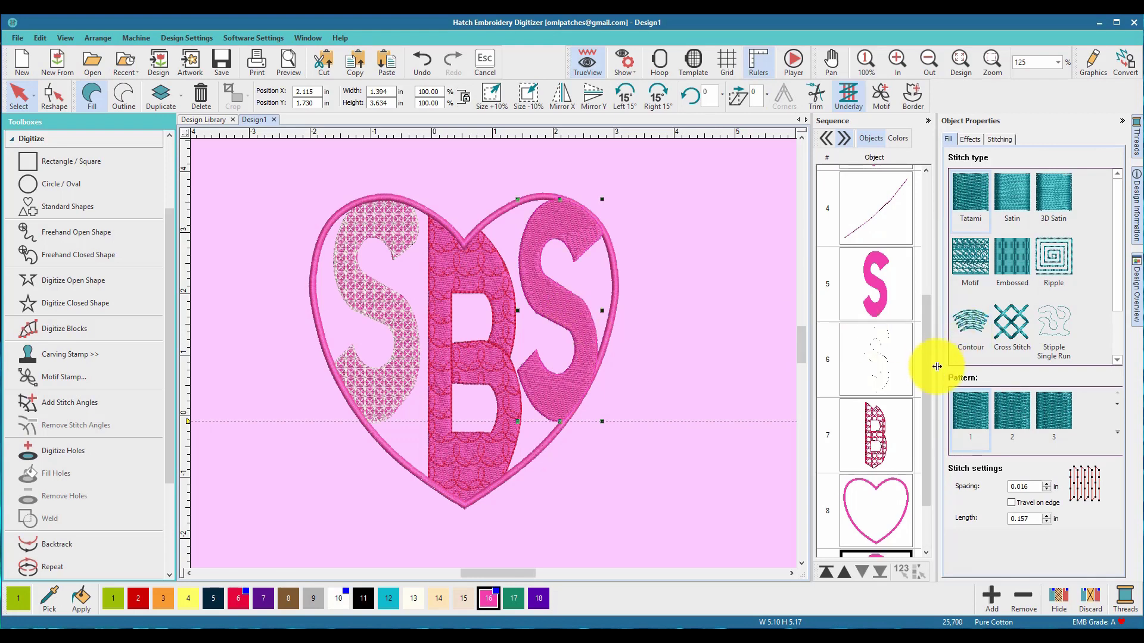
{"action": "scroll", "coordinate": [919, 498], "scroll_direction": "down", "scroll_amount": 2}
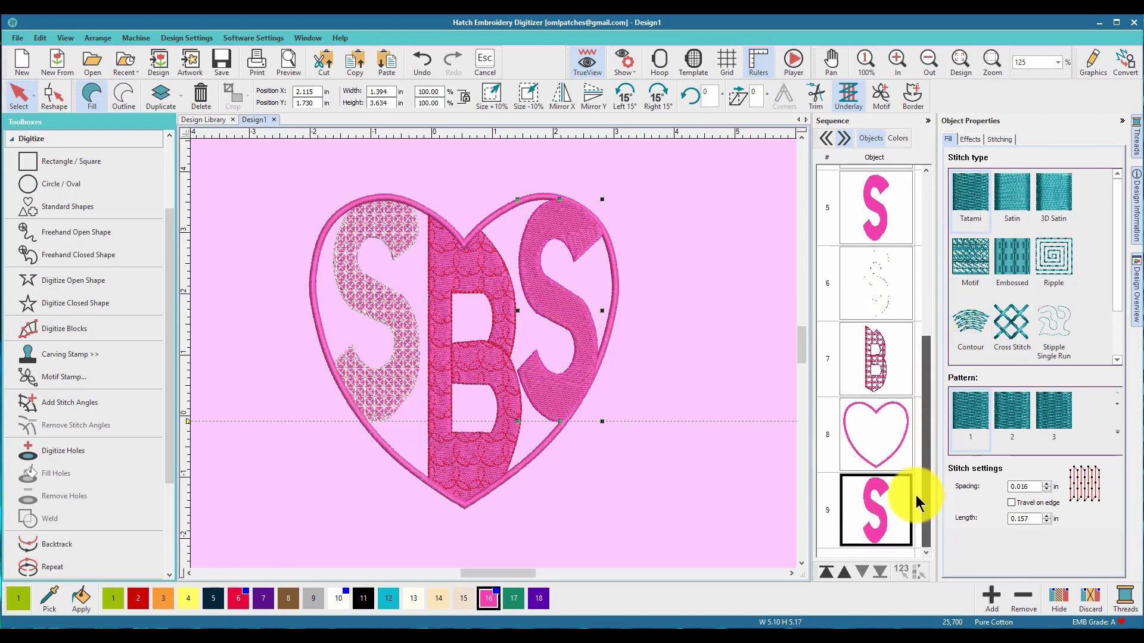
{"action": "left_click", "coordinate": [844, 572]}
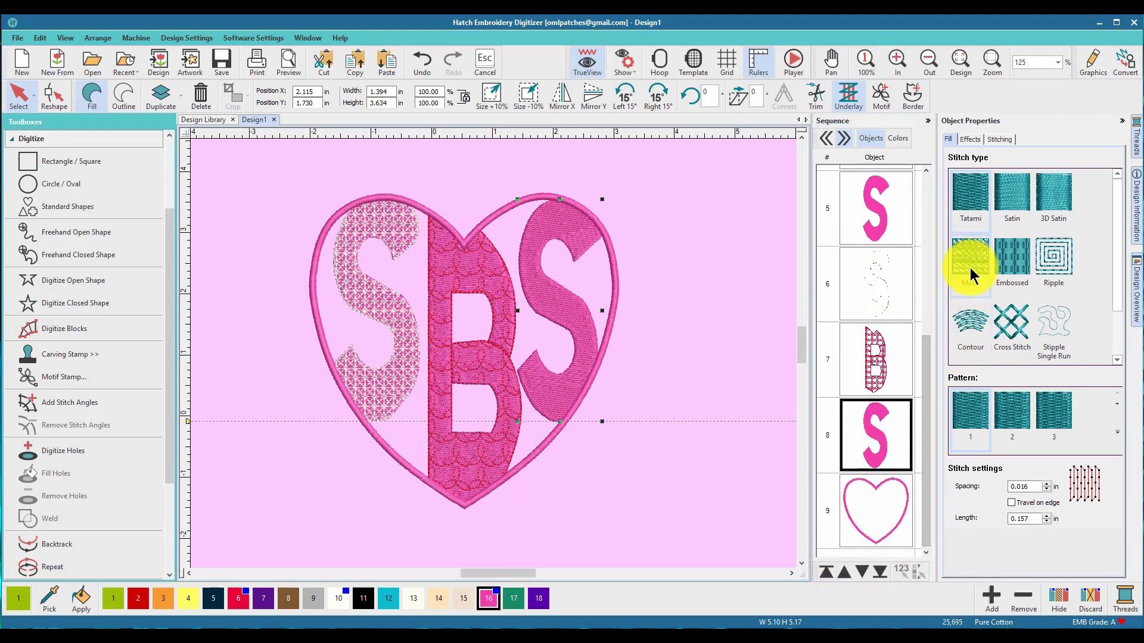
Try Ripple, Motif, Stipple Single Run, Cross Stitch and Contour fills on the last S's duplicate.
{"action": "left_click", "coordinate": [1052, 256]}
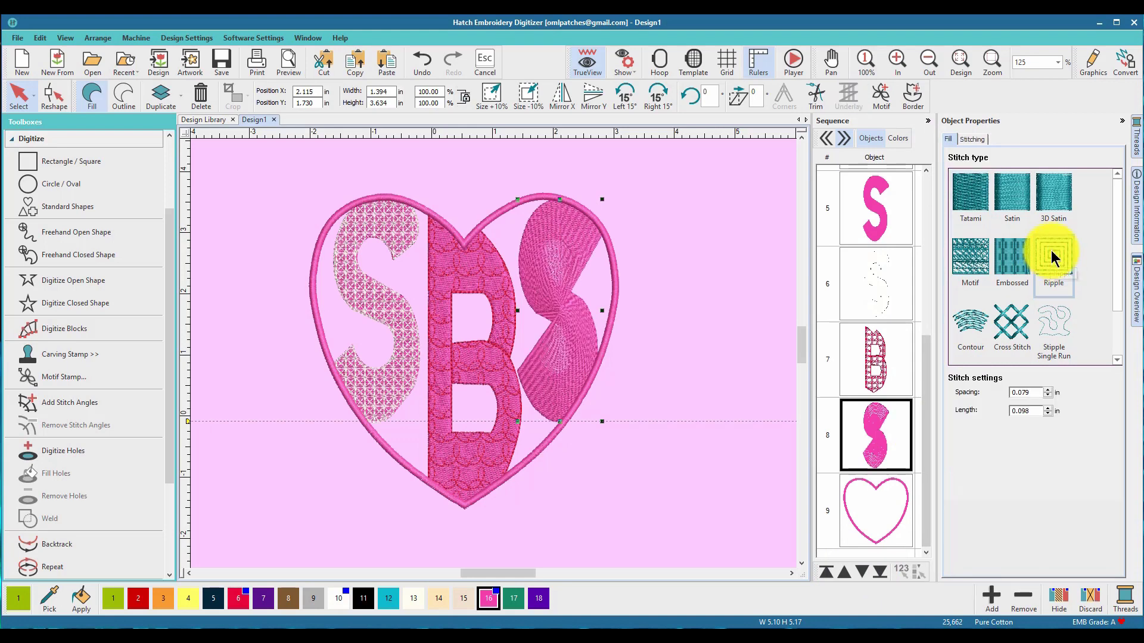
{"action": "left_click", "coordinate": [969, 257]}
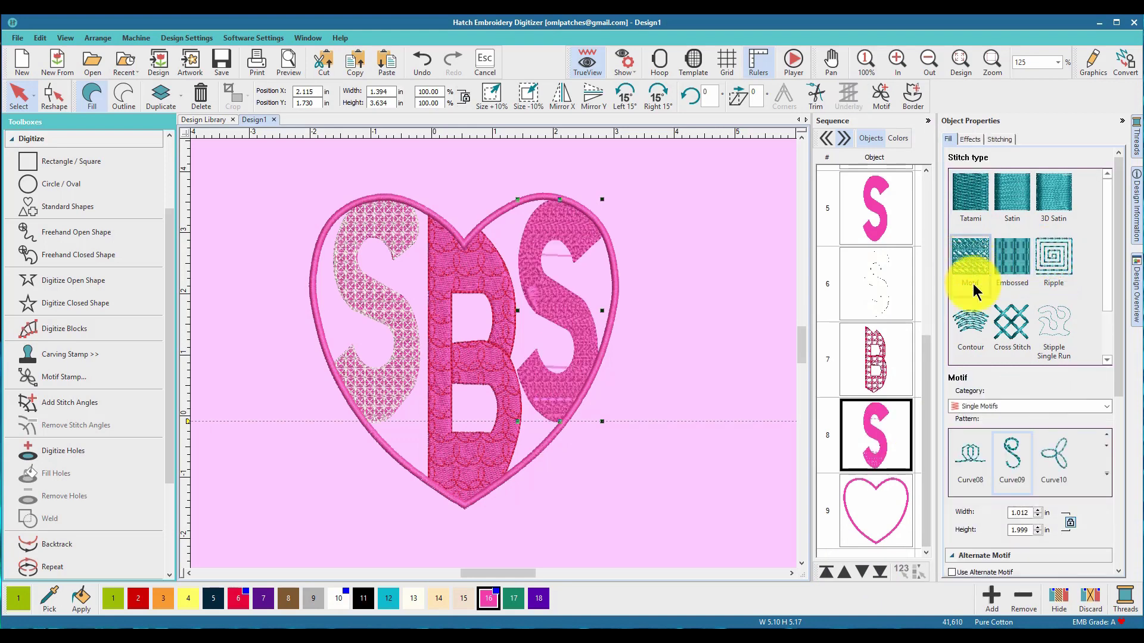
{"action": "left_click", "coordinate": [1054, 320]}
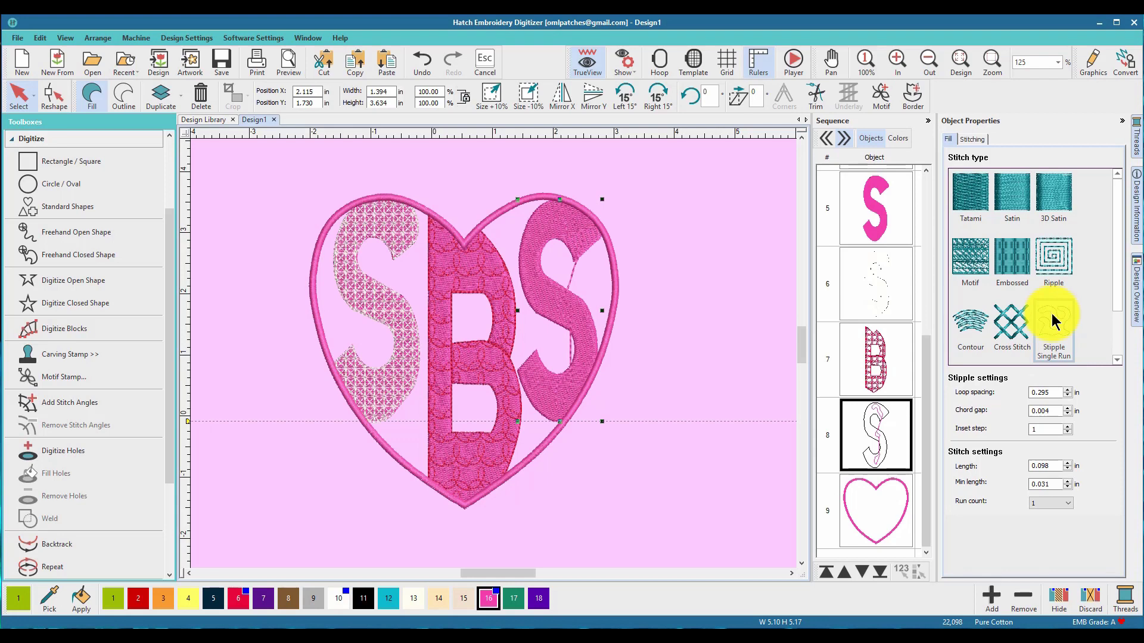
{"action": "left_click", "coordinate": [1013, 330]}
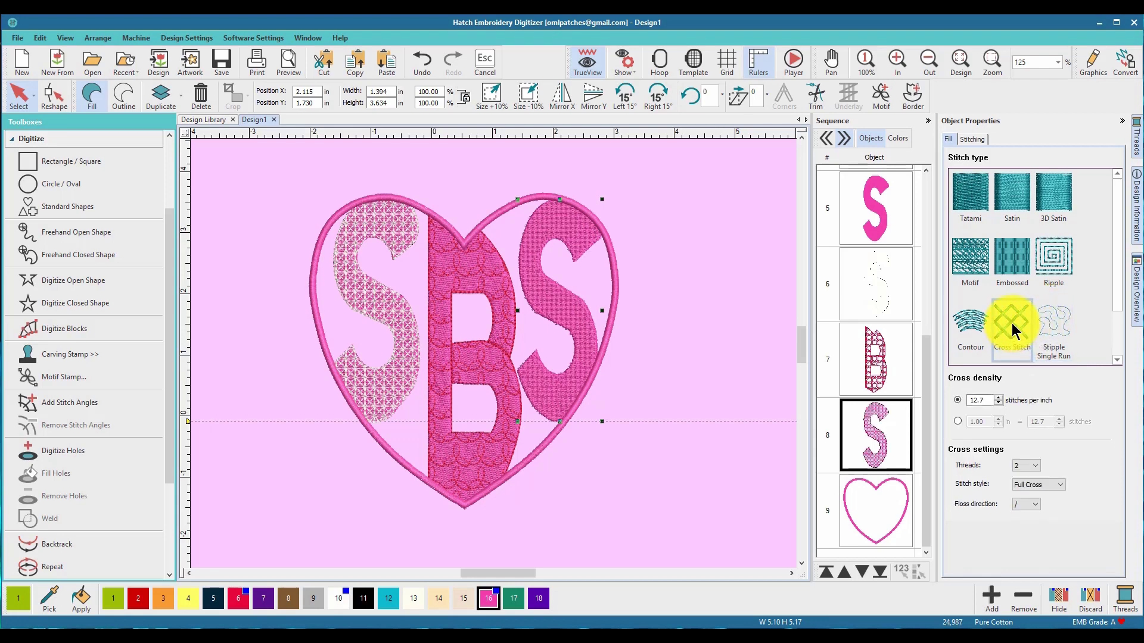
{"action": "left_click", "coordinate": [971, 325]}
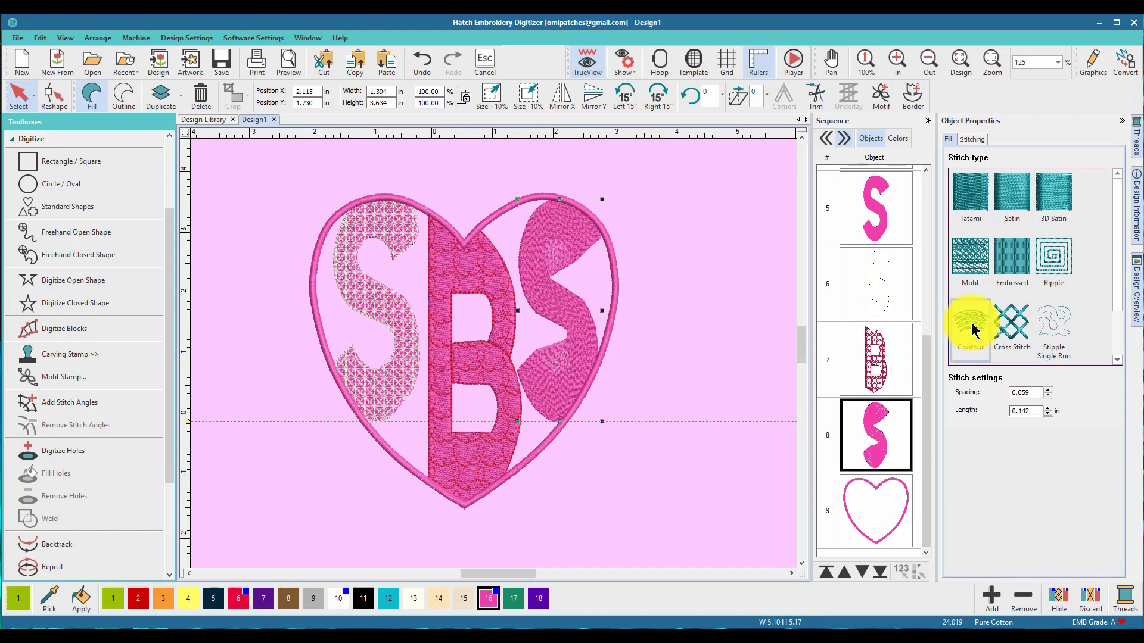
Give the last S's duplicate a Motif fill with the Single Motifs pattern Curve08 and thread color 17.
{"action": "left_click", "coordinate": [969, 265]}
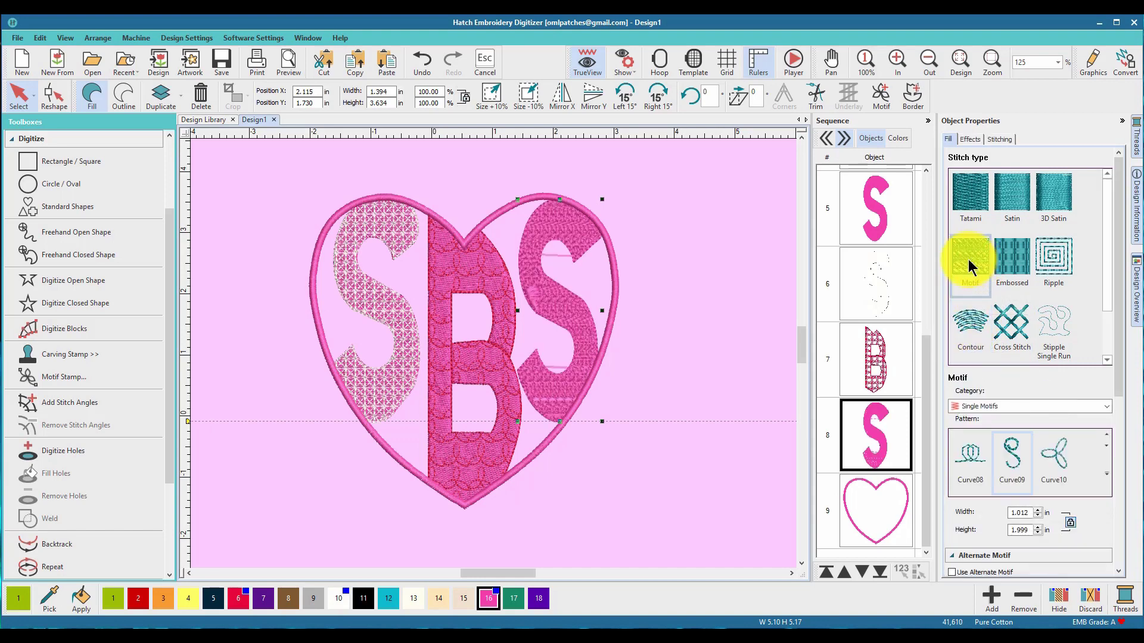
{"action": "left_click", "coordinate": [514, 599]}
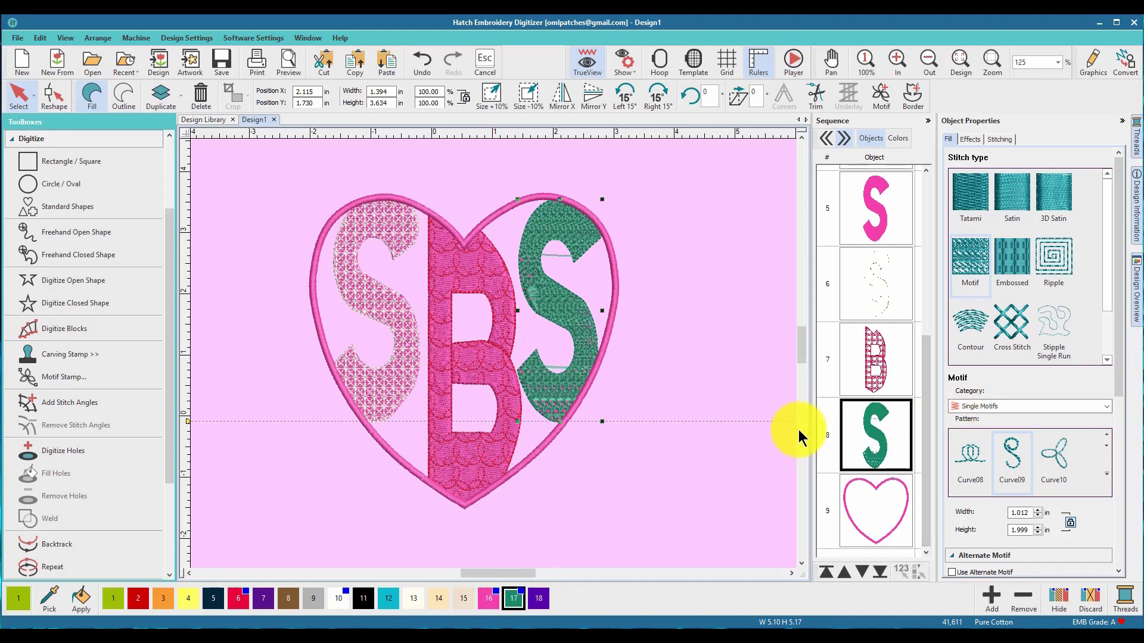
{"action": "left_click", "coordinate": [969, 456]}
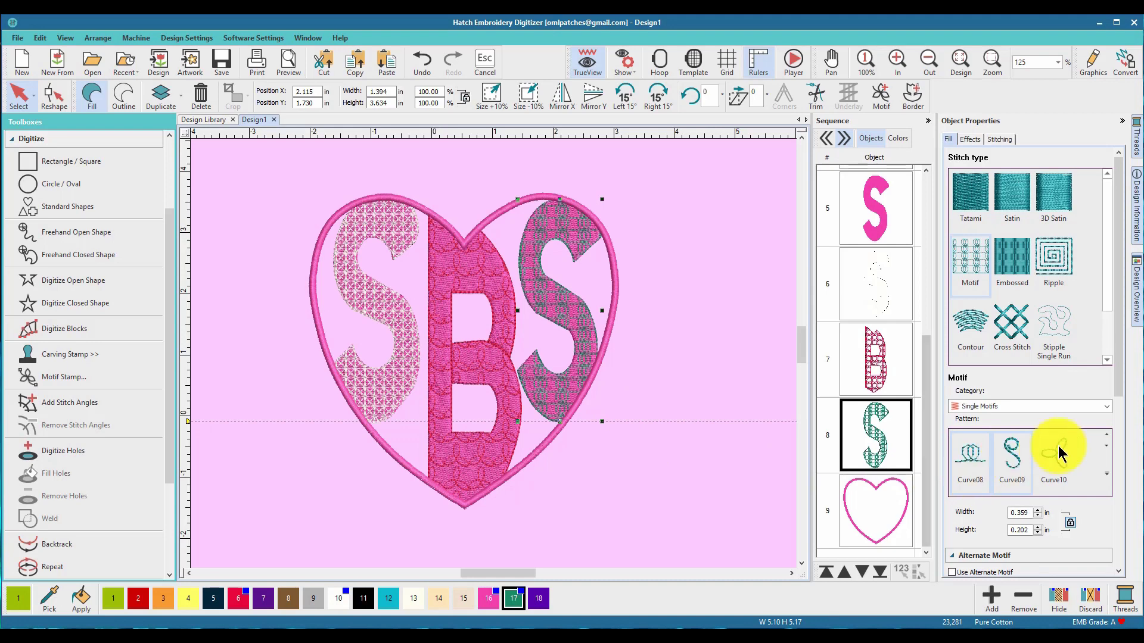
Try the Single Motifs pattern Curve12 on the last S's duplicate, and settle on pattern Curve15.
{"action": "left_click_drag", "start_coordinate": [1123, 370], "coordinate": [1128, 446]}
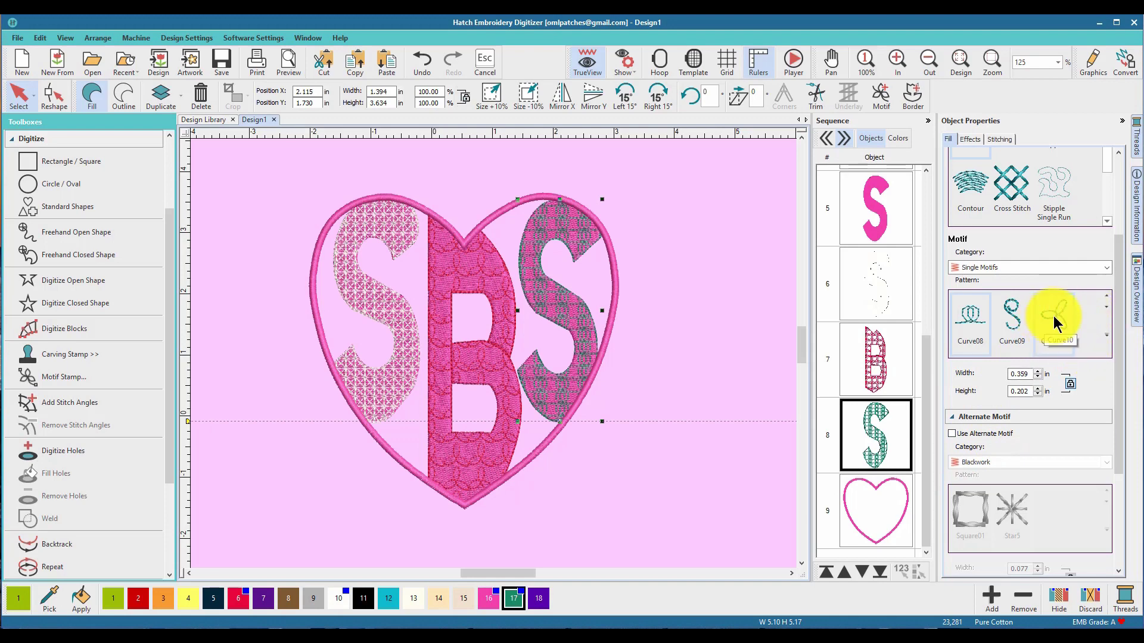
{"action": "scroll", "coordinate": [1104, 314], "scroll_direction": "down", "scroll_amount": 1}
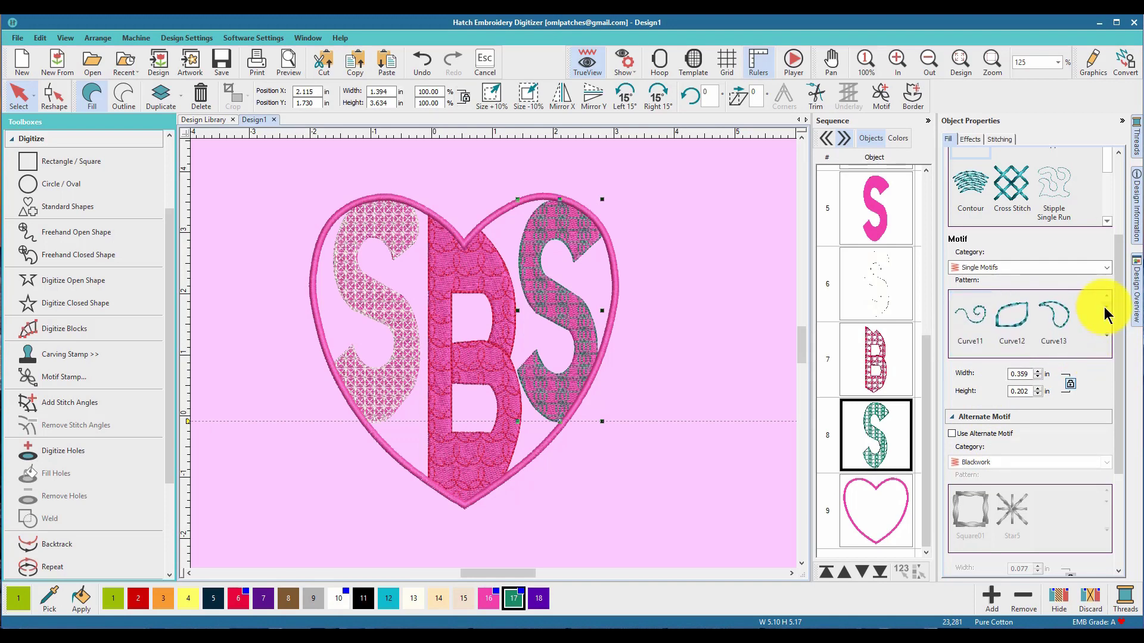
{"action": "left_click", "coordinate": [1017, 316]}
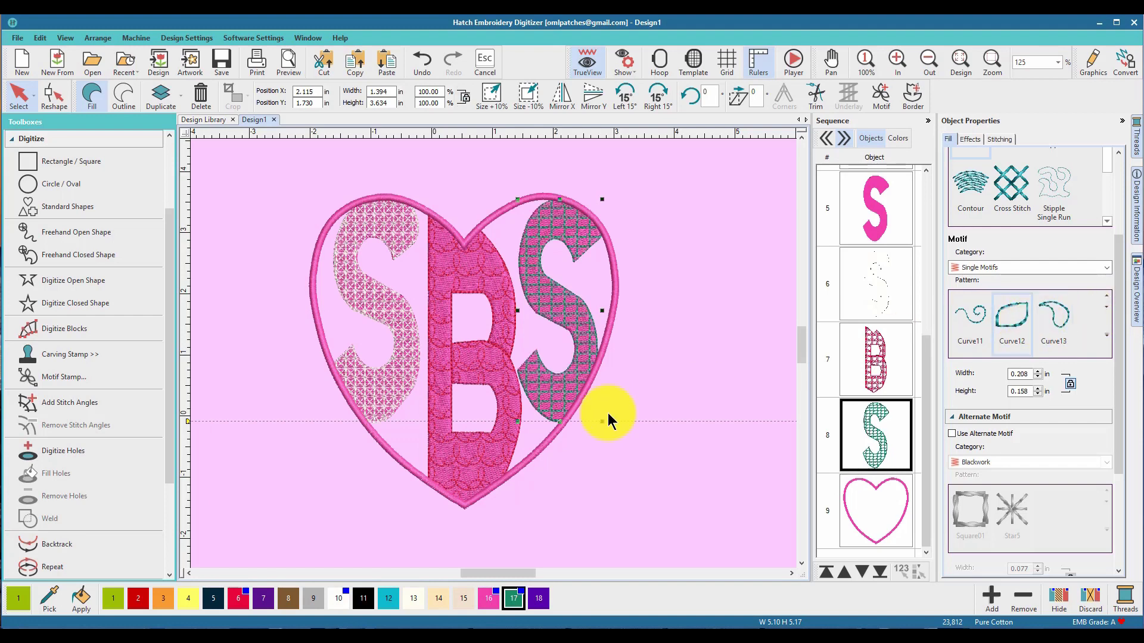
{"action": "scroll", "coordinate": [1105, 314], "scroll_direction": "down", "scroll_amount": 1}
{"action": "scroll", "coordinate": [1105, 313], "scroll_direction": "down", "scroll_amount": 1}
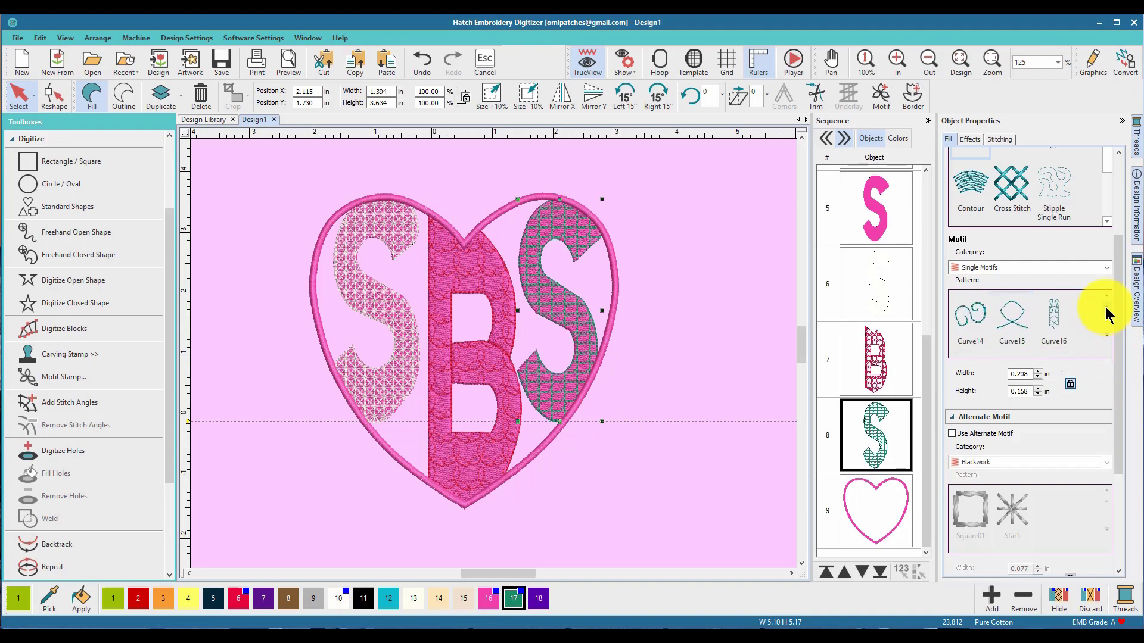
{"action": "left_click", "coordinate": [1011, 320]}
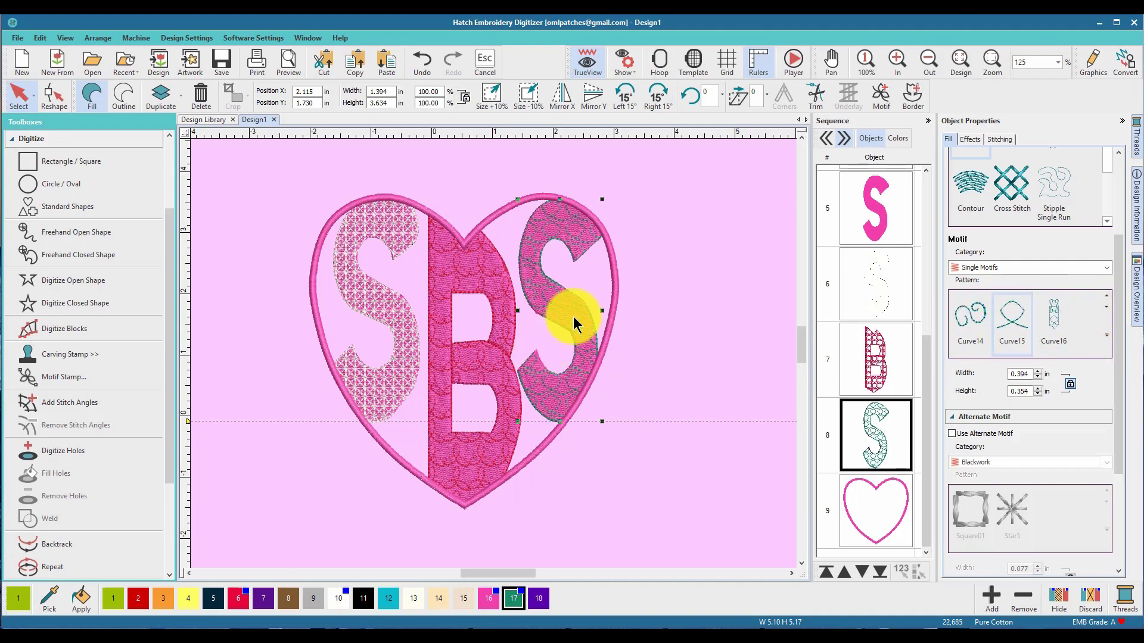
{"action": "left_click", "coordinate": [645, 388]}
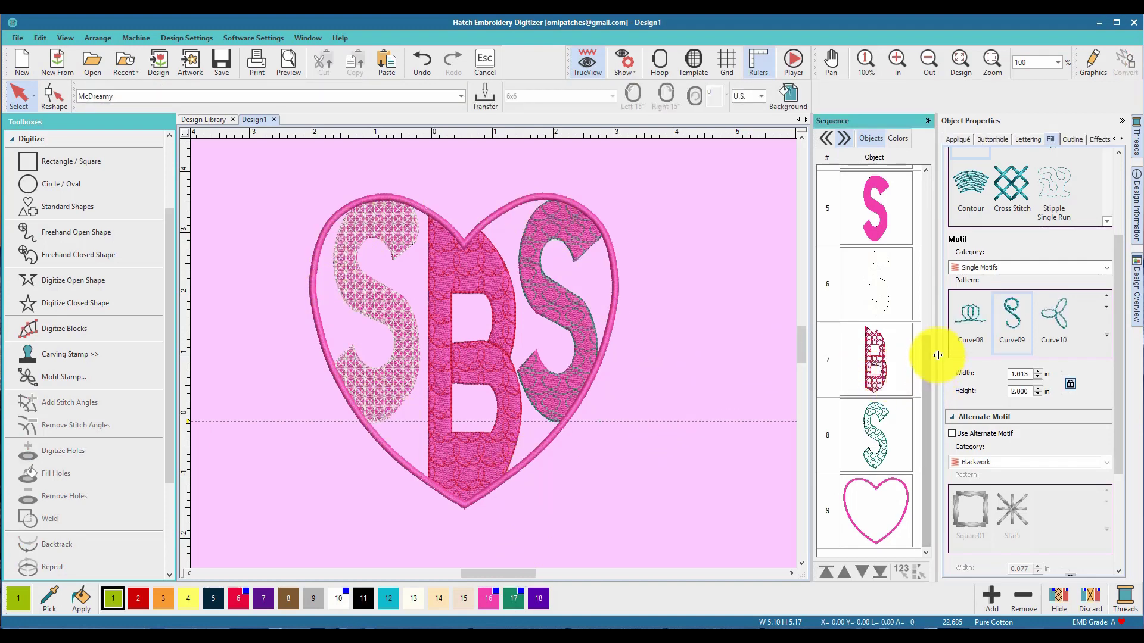
{"action": "left_click_drag", "start_coordinate": [926, 381], "coordinate": [920, 405]}
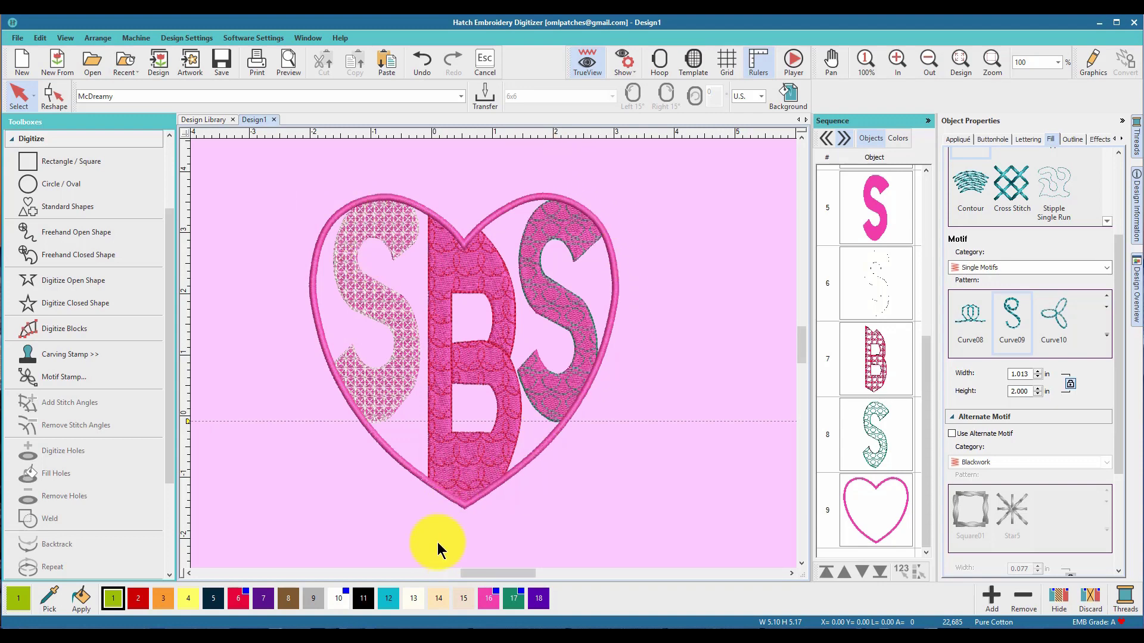
{"action": "scroll", "coordinate": [800, 345], "scroll_direction": "down", "scroll_amount": 2}
{"action": "scroll", "coordinate": [802, 334], "scroll_direction": "up", "scroll_amount": 2}
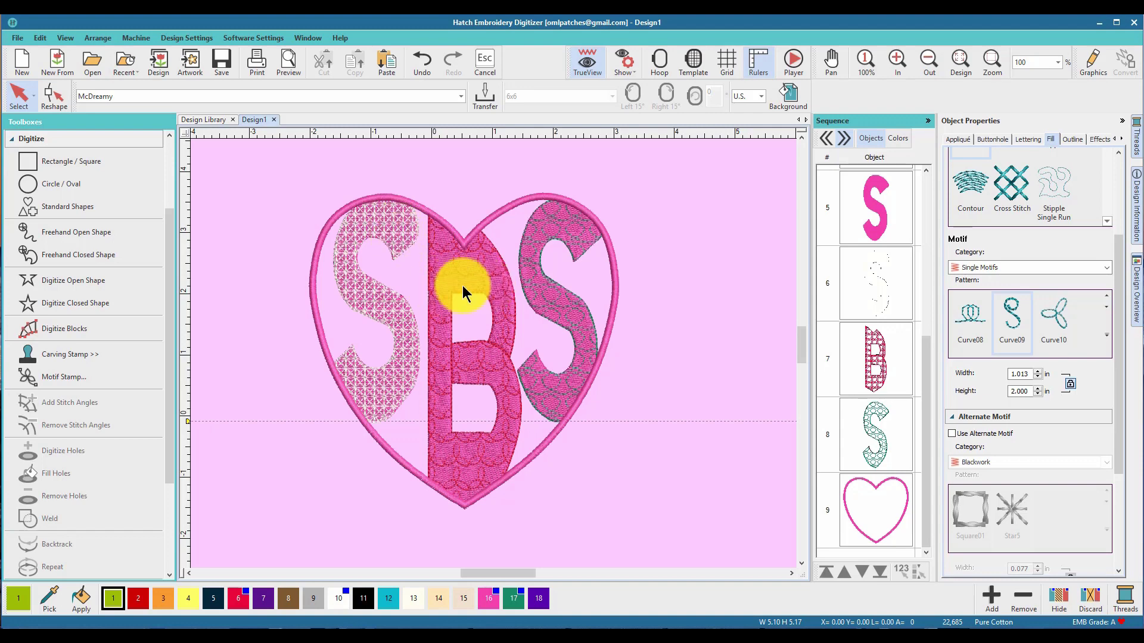
Select the whole heart design, enlarge it to about 9.25 by 9.37 inches and move it back toward the middle of the work area.
{"action": "left_click_drag", "start_coordinate": [273, 167], "coordinate": [699, 533]}
{"action": "scroll", "coordinate": [488, 400], "scroll_direction": "down", "scroll_amount": 2}
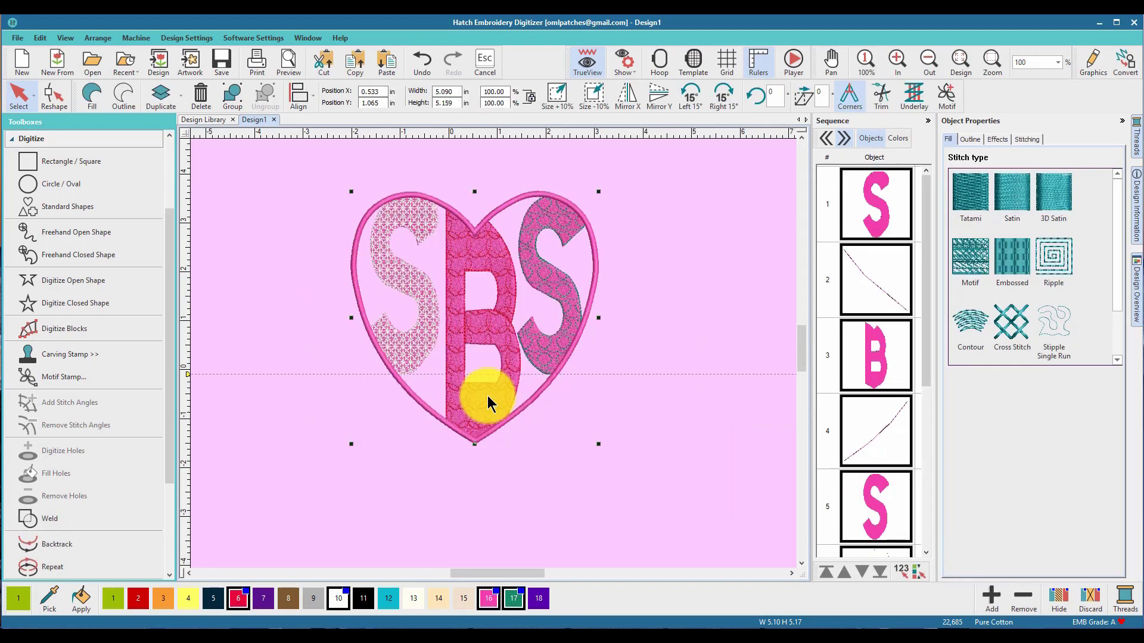
{"action": "scroll", "coordinate": [489, 403], "scroll_direction": "down", "scroll_amount": 1}
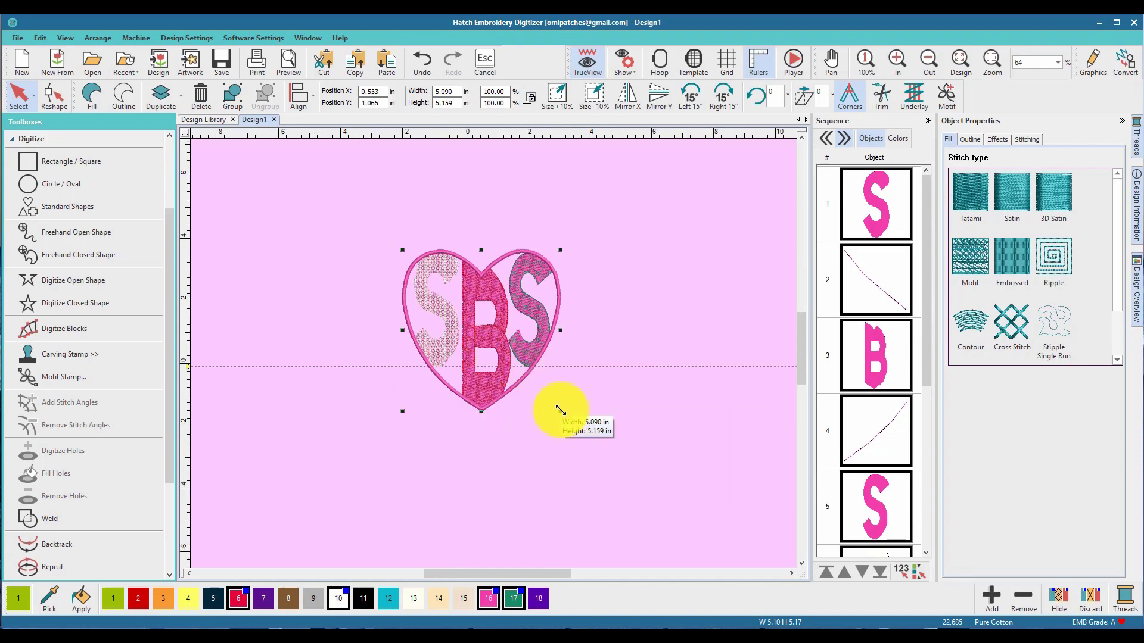
{"action": "left_click_drag", "start_coordinate": [561, 410], "coordinate": [730, 544]}
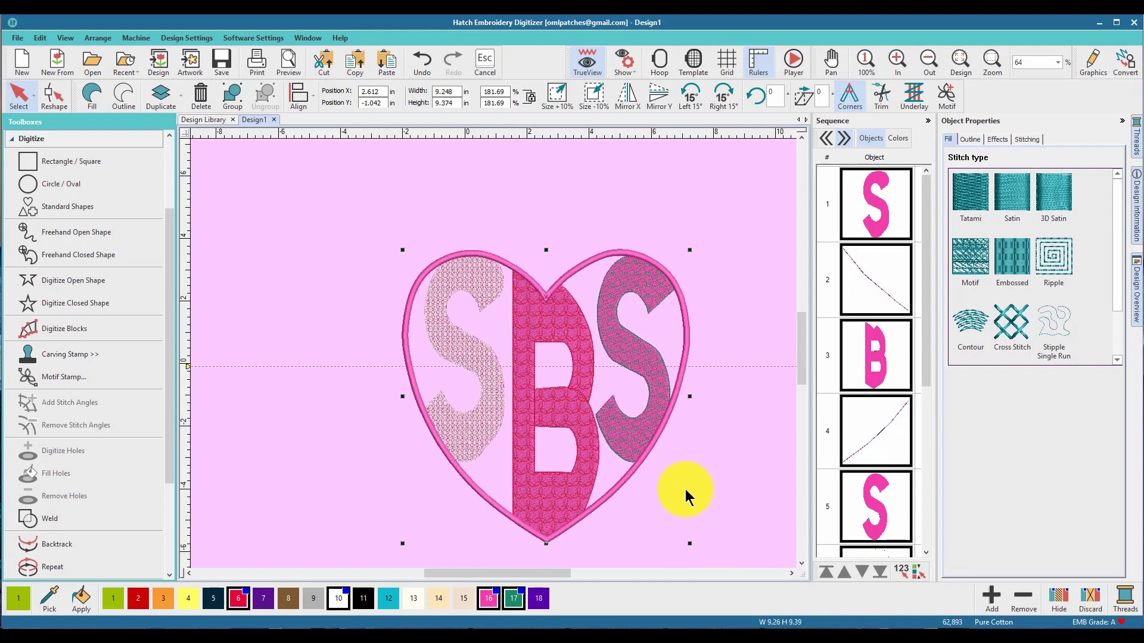
{"action": "left_click_drag", "start_coordinate": [616, 358], "coordinate": [561, 284]}
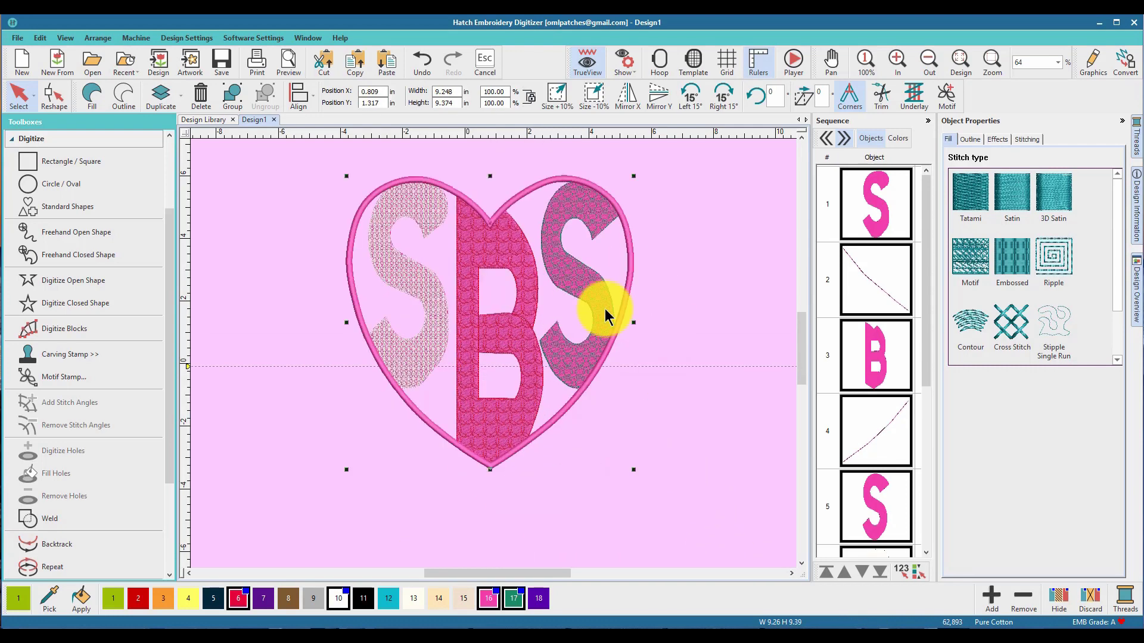
Check the Motif fill patterns and sizes of the first S's and the B's overlays in the enlarged design.
{"action": "left_click", "coordinate": [666, 382]}
{"action": "left_click", "coordinate": [410, 284]}
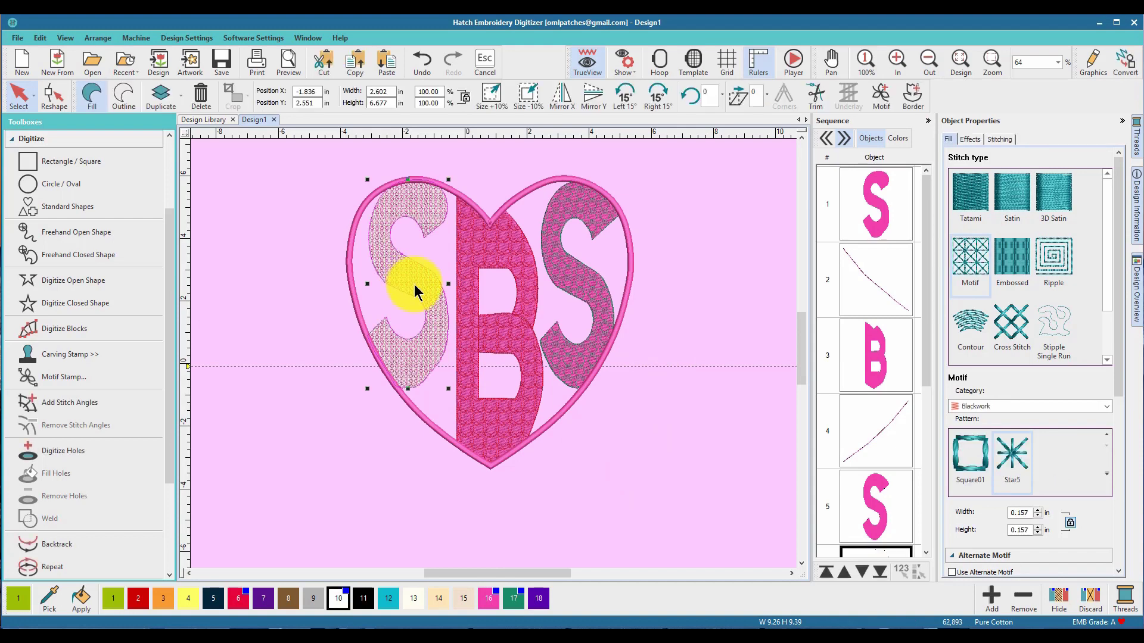
{"action": "left_click", "coordinate": [712, 488]}
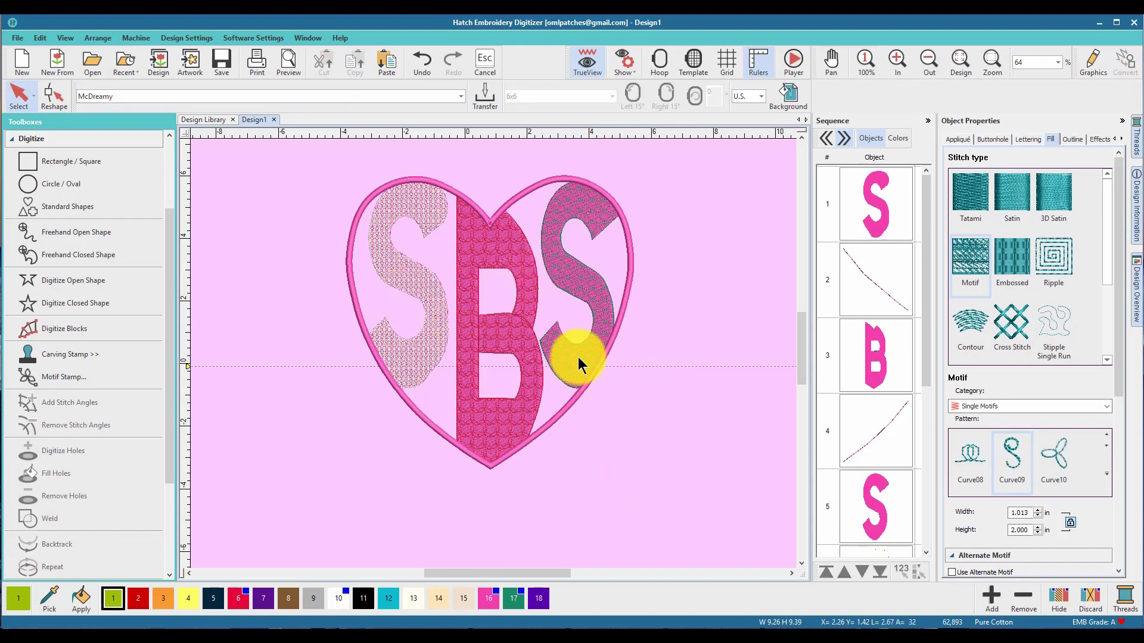
{"action": "left_click", "coordinate": [416, 284]}
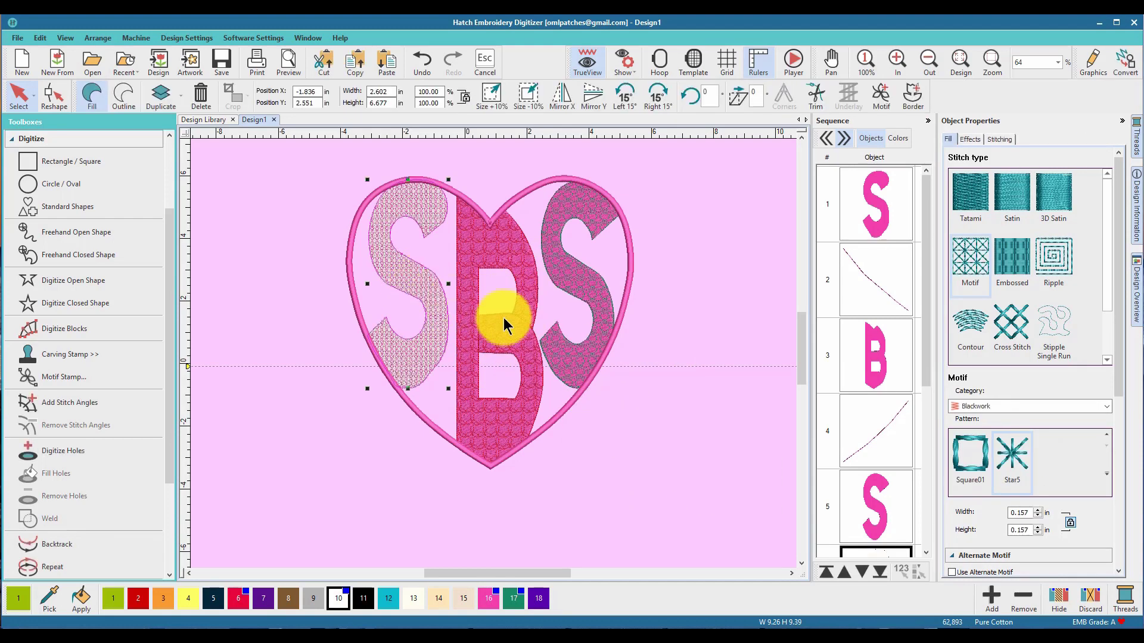
{"action": "left_click", "coordinate": [686, 376]}
{"action": "left_click", "coordinate": [504, 244]}
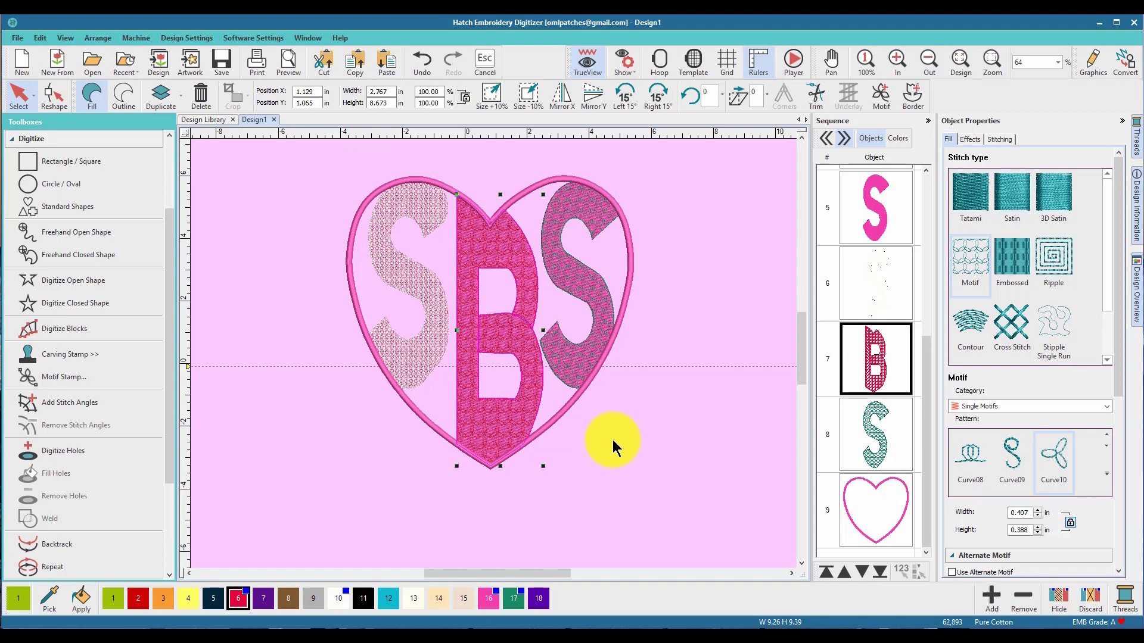
Enlarge the whole heart design to about 10.22 by 10.36 inches.
{"action": "left_click", "coordinate": [302, 190]}
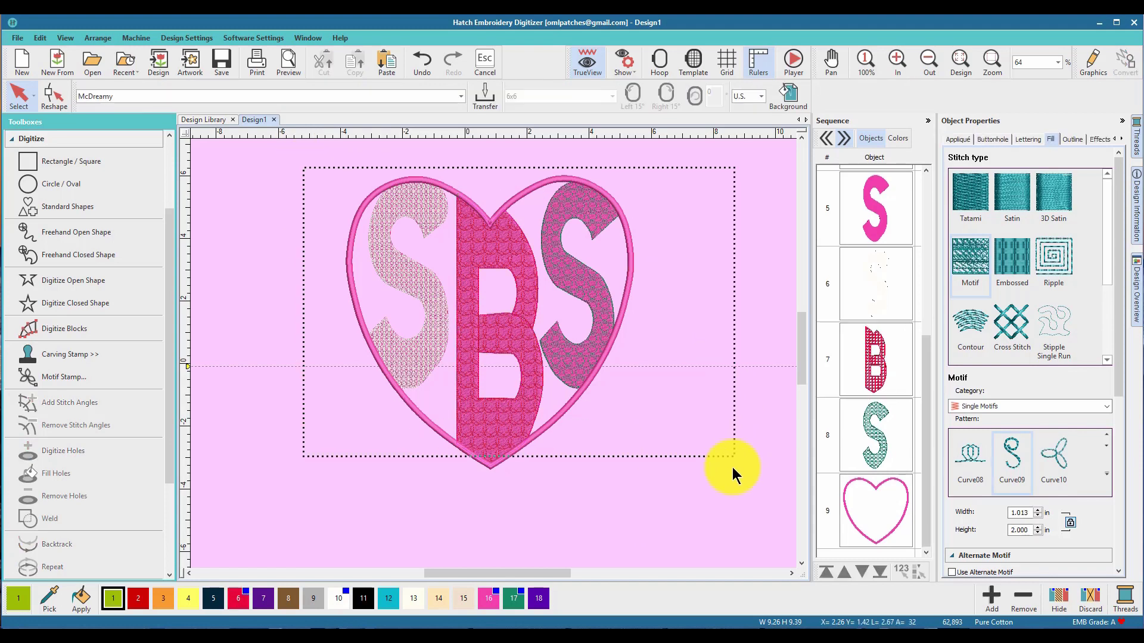
{"action": "left_click_drag", "start_coordinate": [732, 467], "coordinate": [730, 495]}
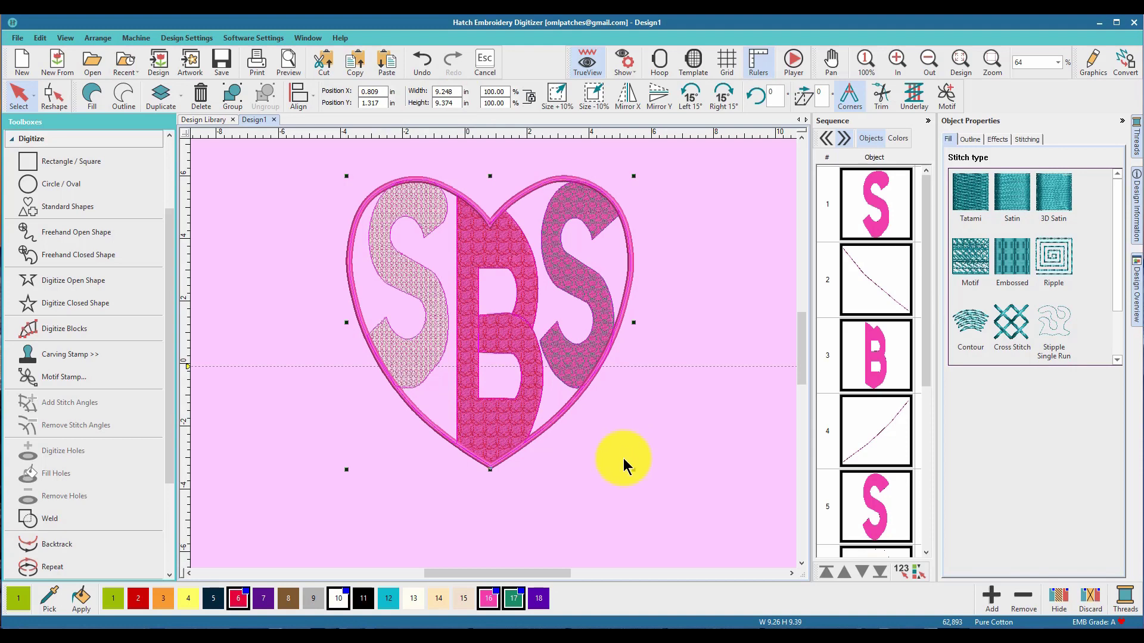
{"action": "left_click_drag", "start_coordinate": [634, 470], "coordinate": [663, 505]}
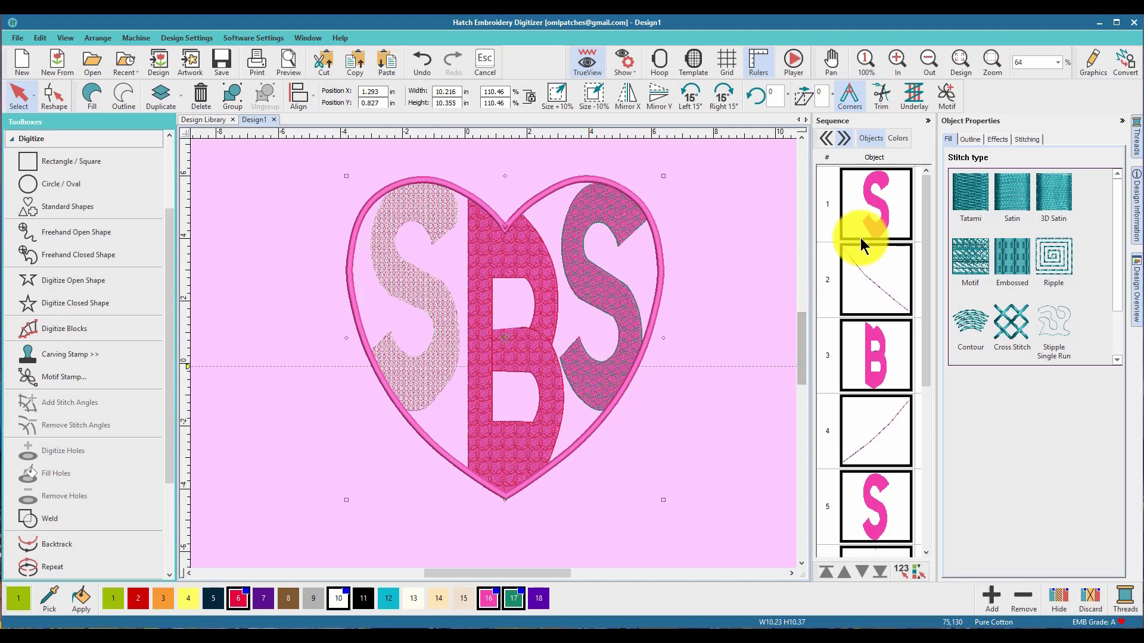
Look through the Effects and Outline settings for the whole design, then try a Satin fill on it and undo that.
{"action": "left_click", "coordinate": [997, 139]}
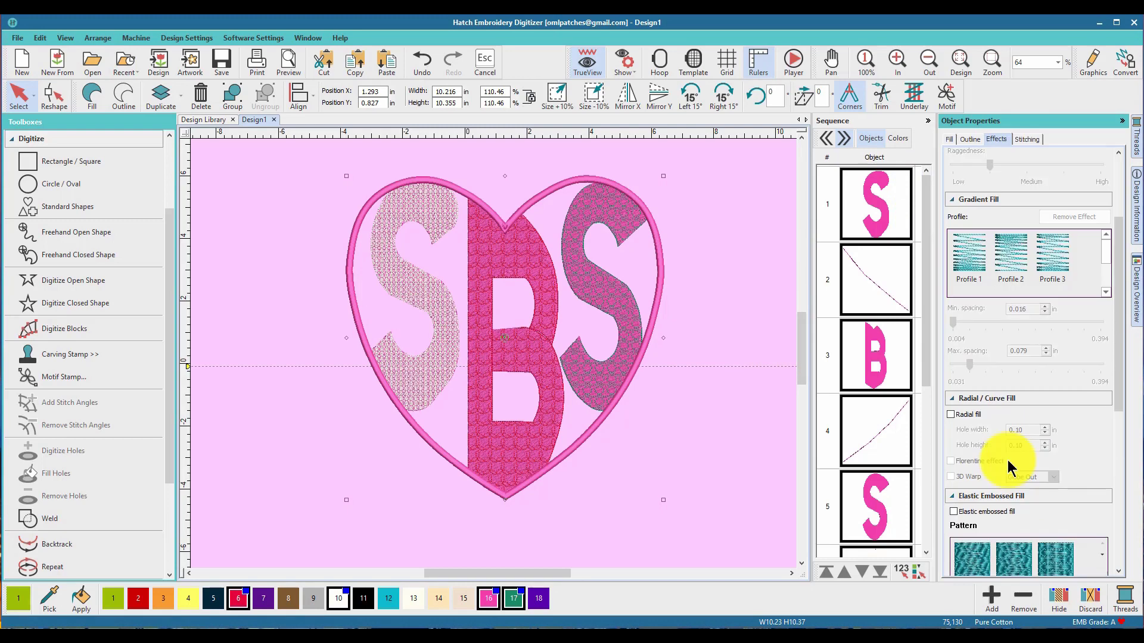
{"action": "scroll", "coordinate": [1001, 470], "scroll_direction": "down", "scroll_amount": 1}
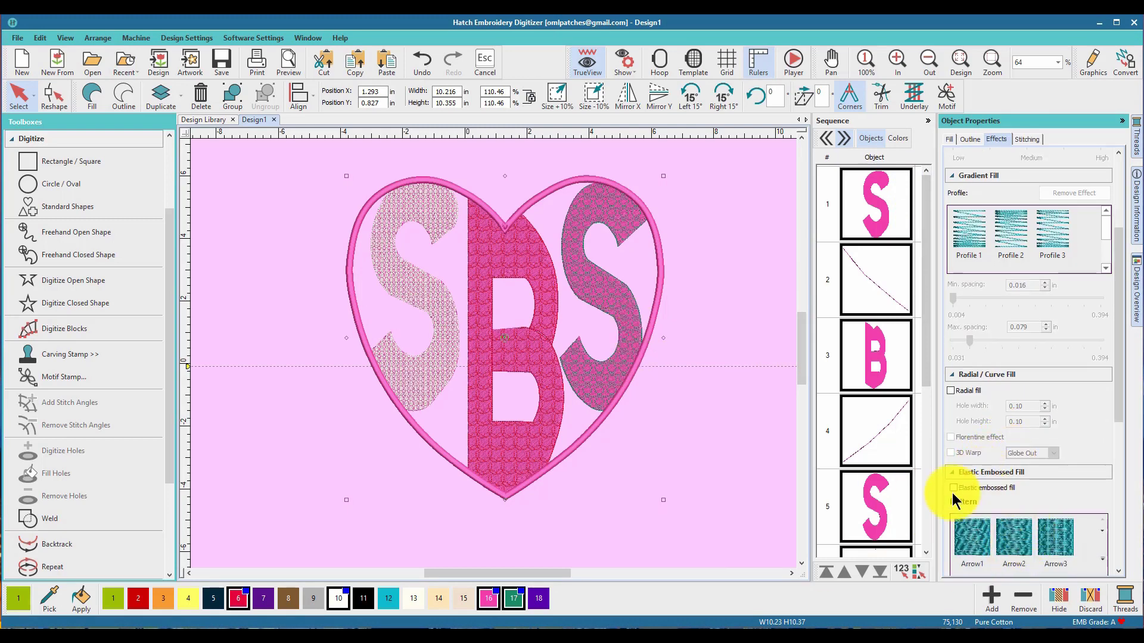
{"action": "left_click", "coordinate": [968, 141]}
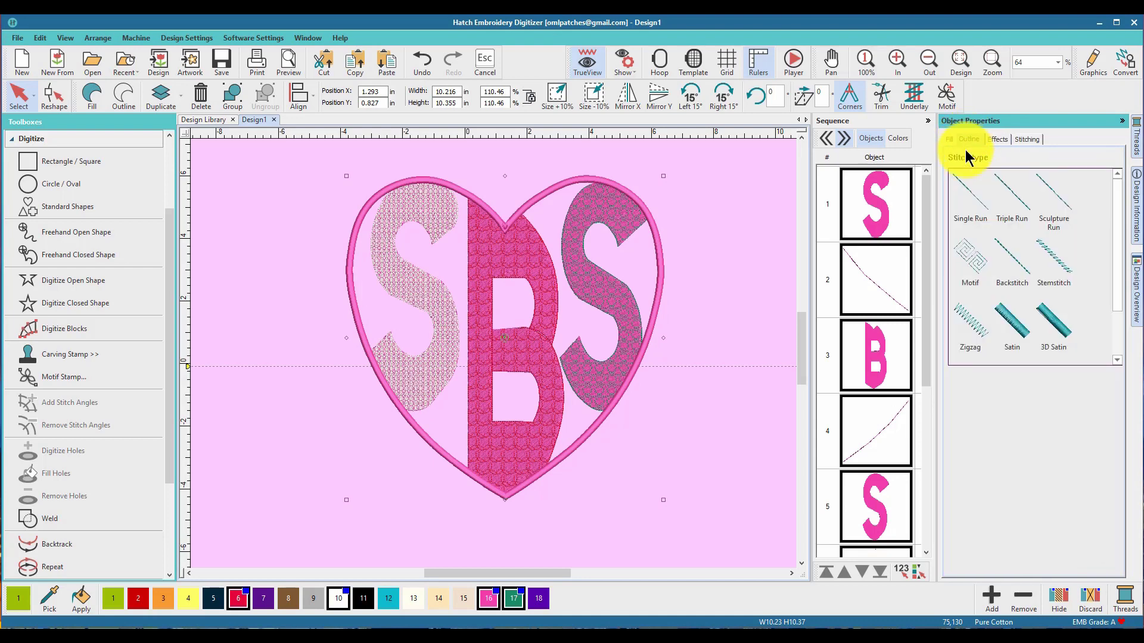
{"action": "left_click", "coordinate": [949, 140]}
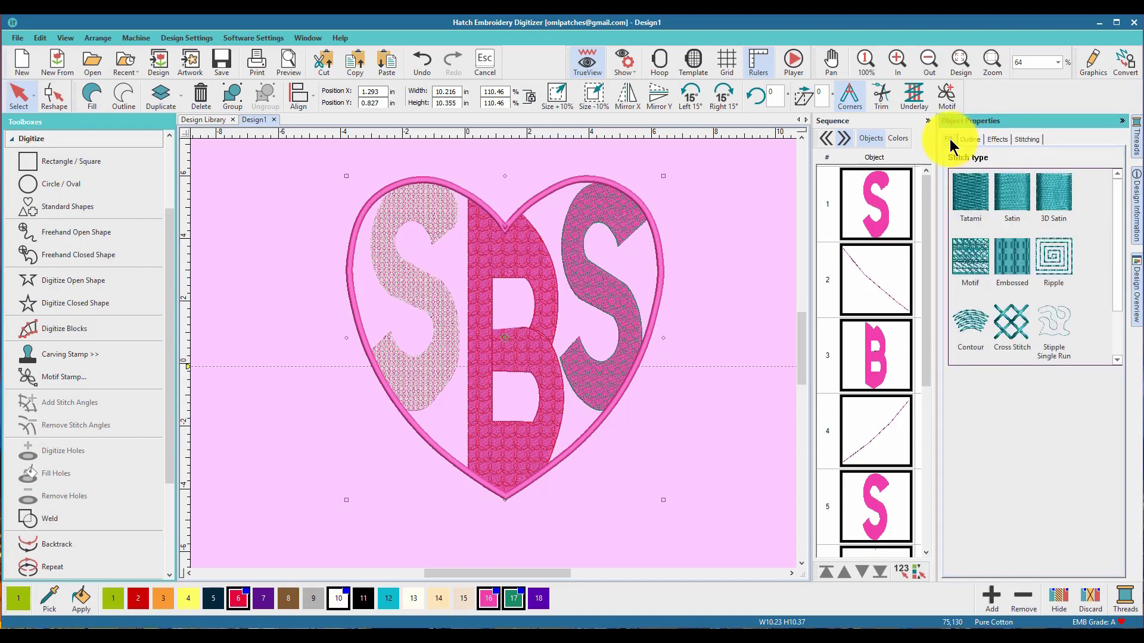
{"action": "left_click", "coordinate": [1008, 197]}
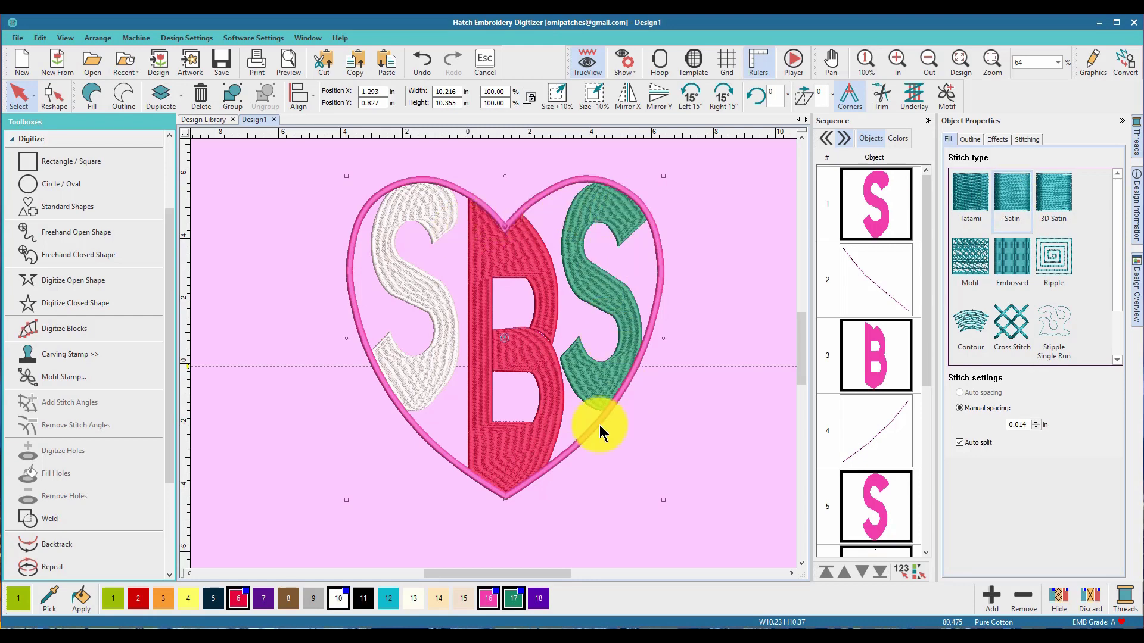
{"action": "key", "text": "ctrl+z"}
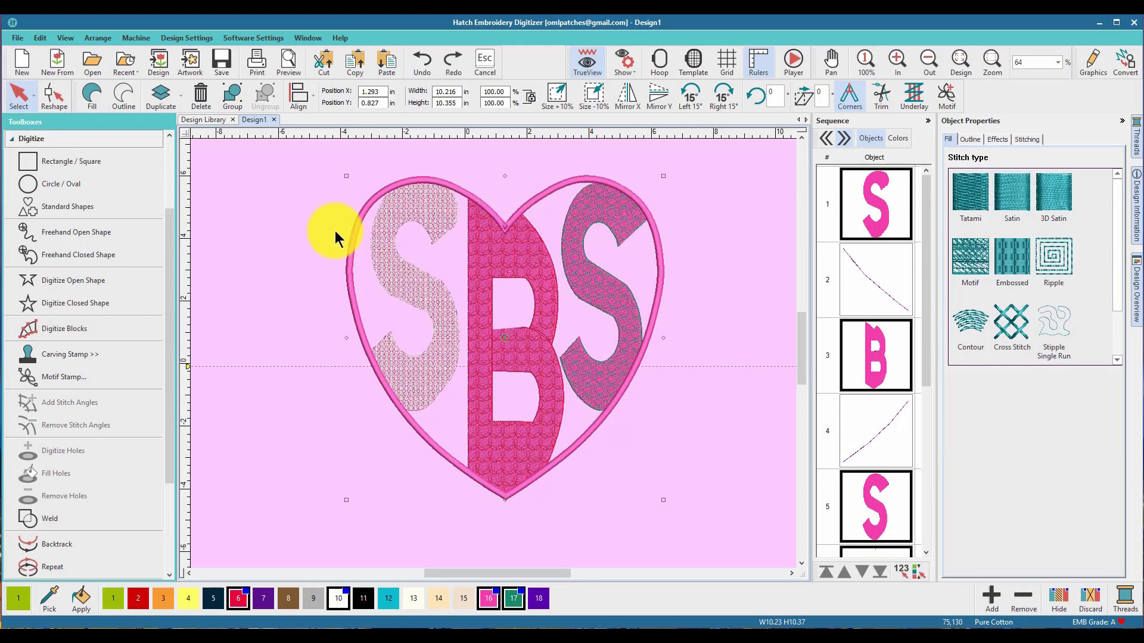
{"action": "left_click", "coordinate": [731, 331]}
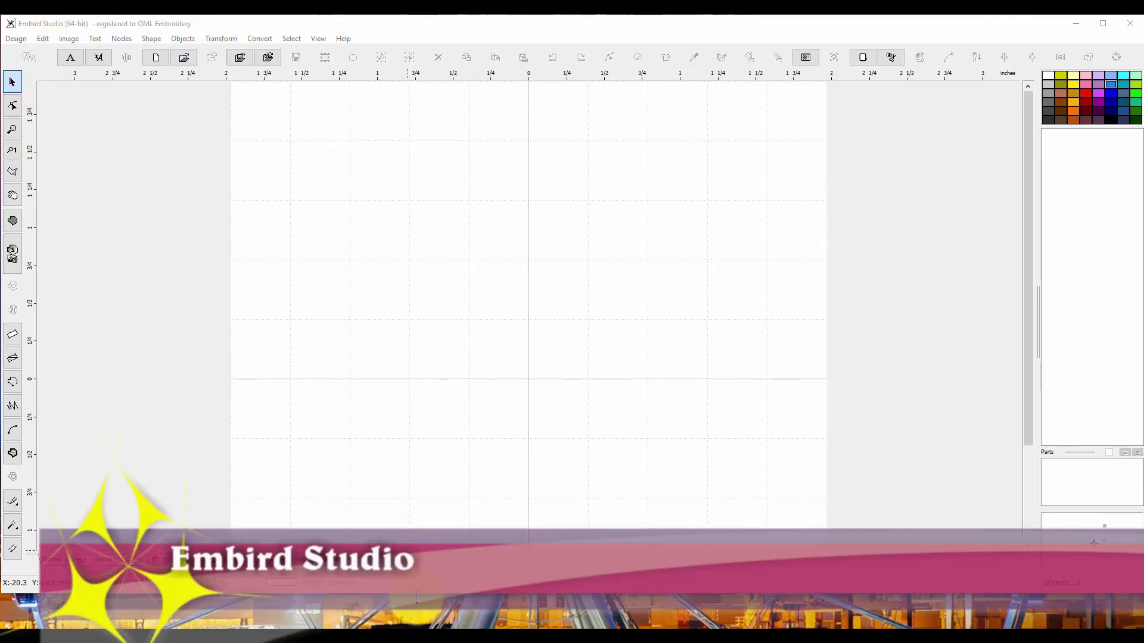
Switch to Embird Studio and draw a five-pointed star as an outline object, about 63 by 56 mm.
{"action": "left_click_drag", "start_coordinate": [417, 598], "coordinate": [408, 629]}
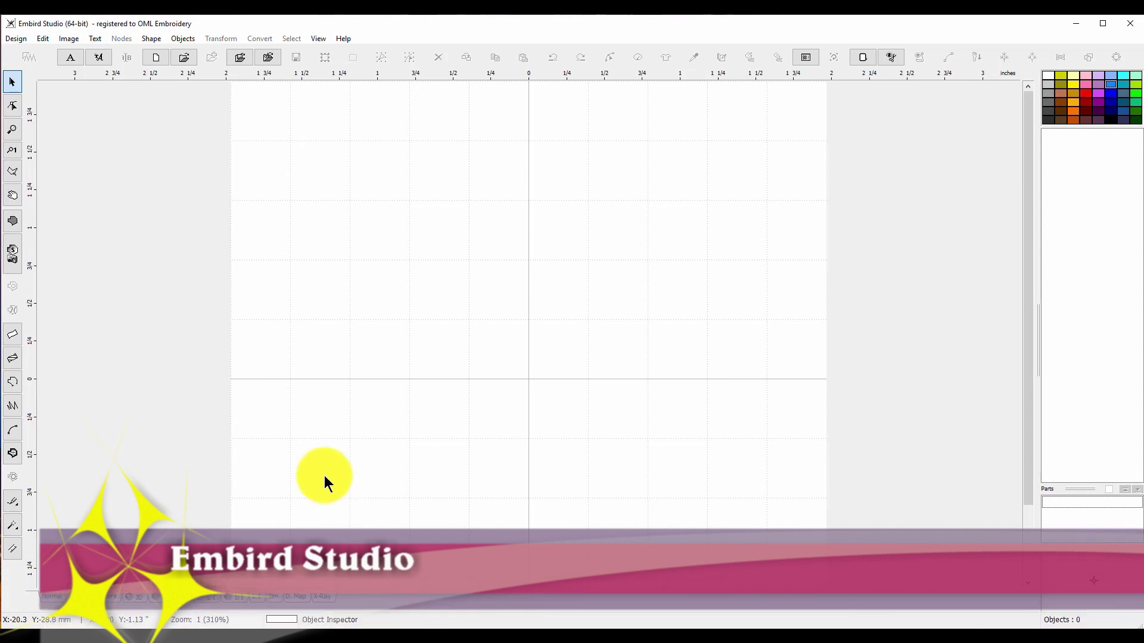
{"action": "left_click", "coordinate": [17, 384]}
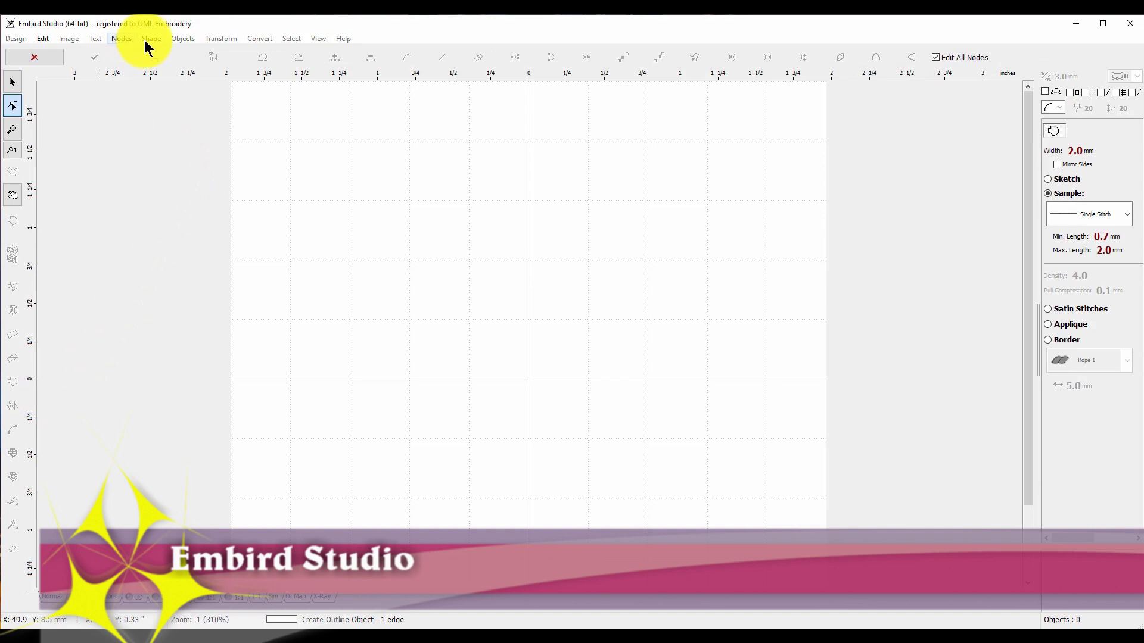
{"action": "left_click", "coordinate": [346, 195]}
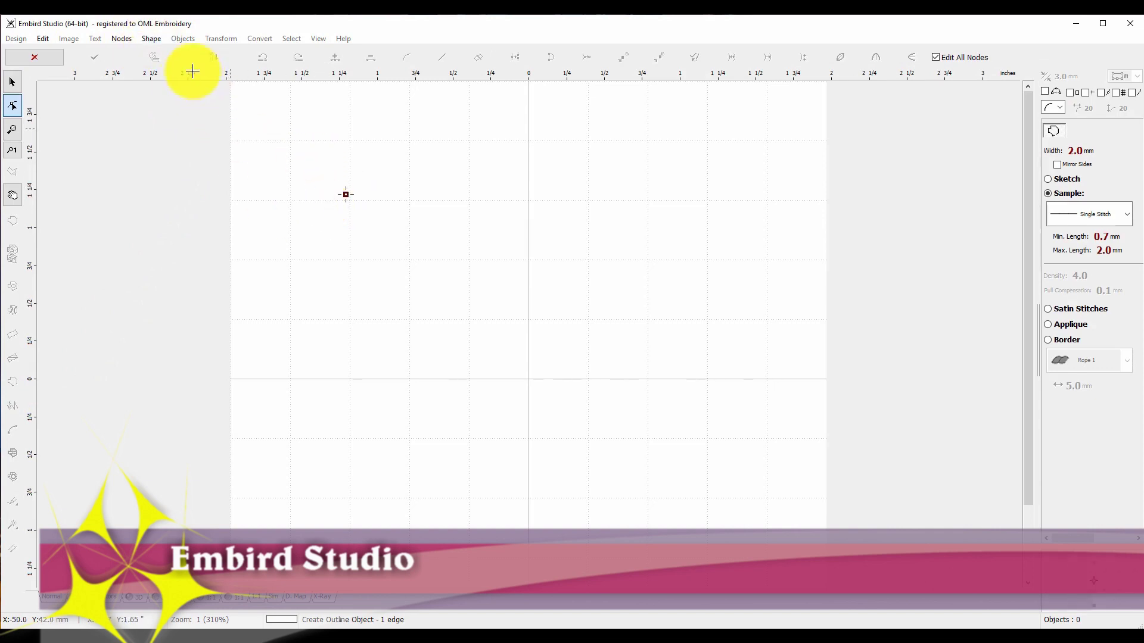
{"action": "left_click", "coordinate": [156, 40]}
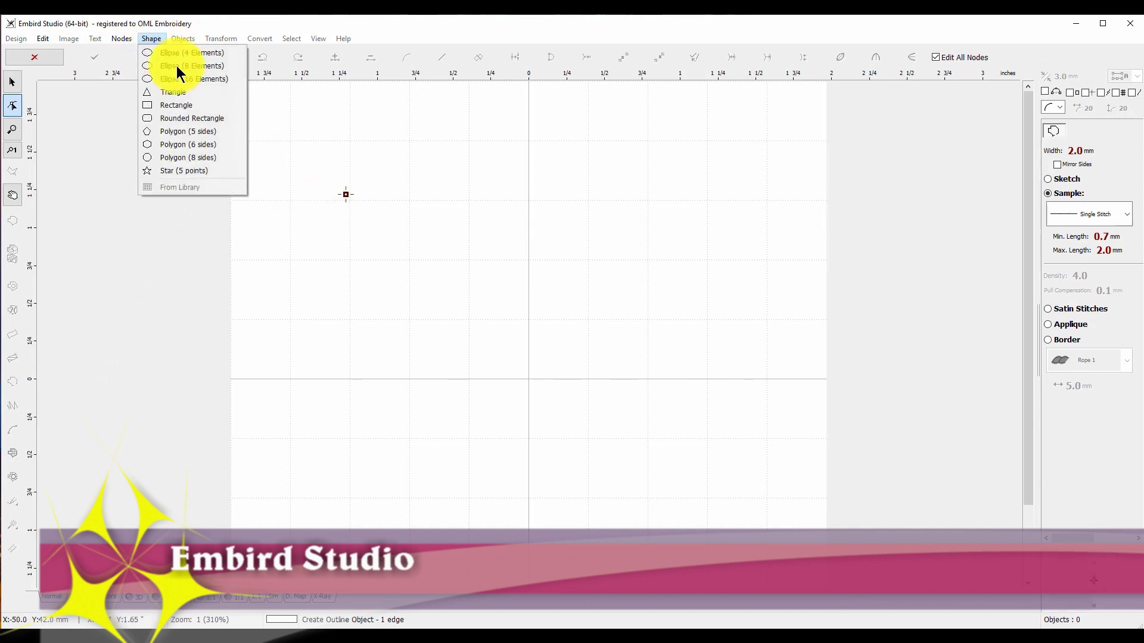
{"action": "left_click", "coordinate": [213, 172]}
{"action": "left_click_drag", "start_coordinate": [347, 199], "coordinate": [536, 326]}
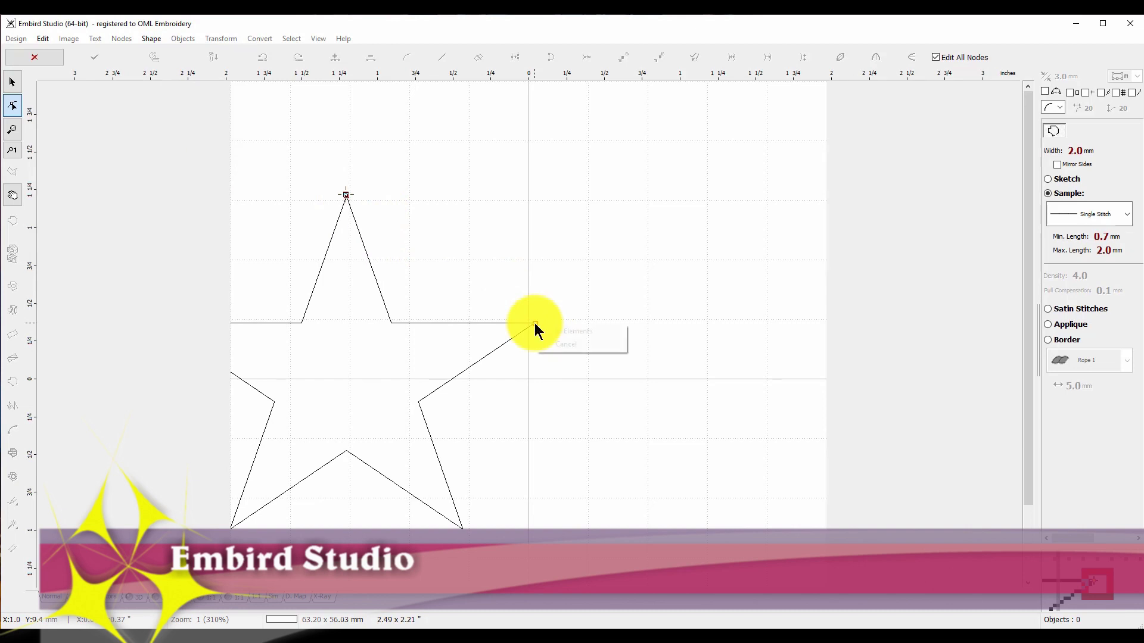
{"action": "left_click", "coordinate": [545, 331]}
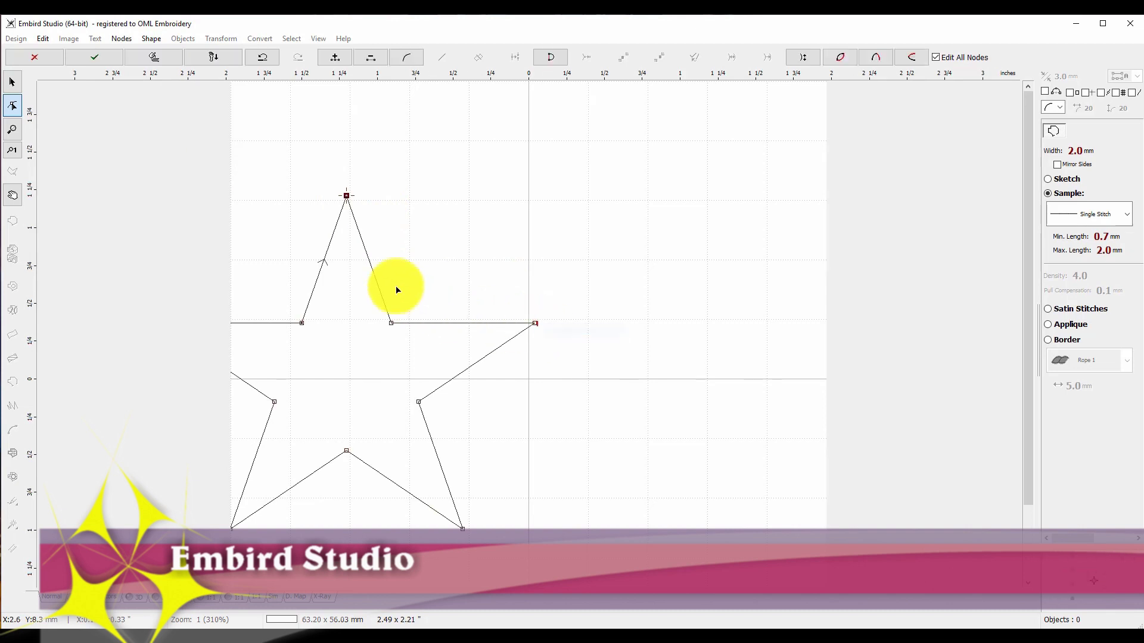
Generate the star outline with single stitches and move the star to the centre of the design area.
{"action": "left_click", "coordinate": [162, 55]}
{"action": "left_click_drag", "start_coordinate": [386, 344], "coordinate": [572, 324]}
{"action": "left_click", "coordinate": [772, 204]}
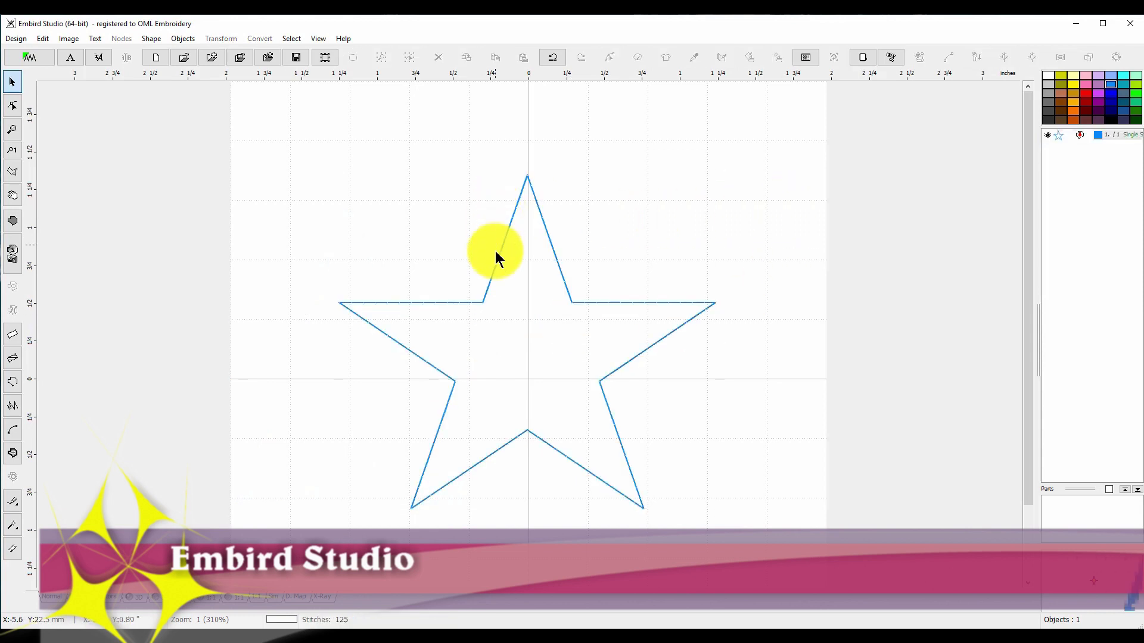
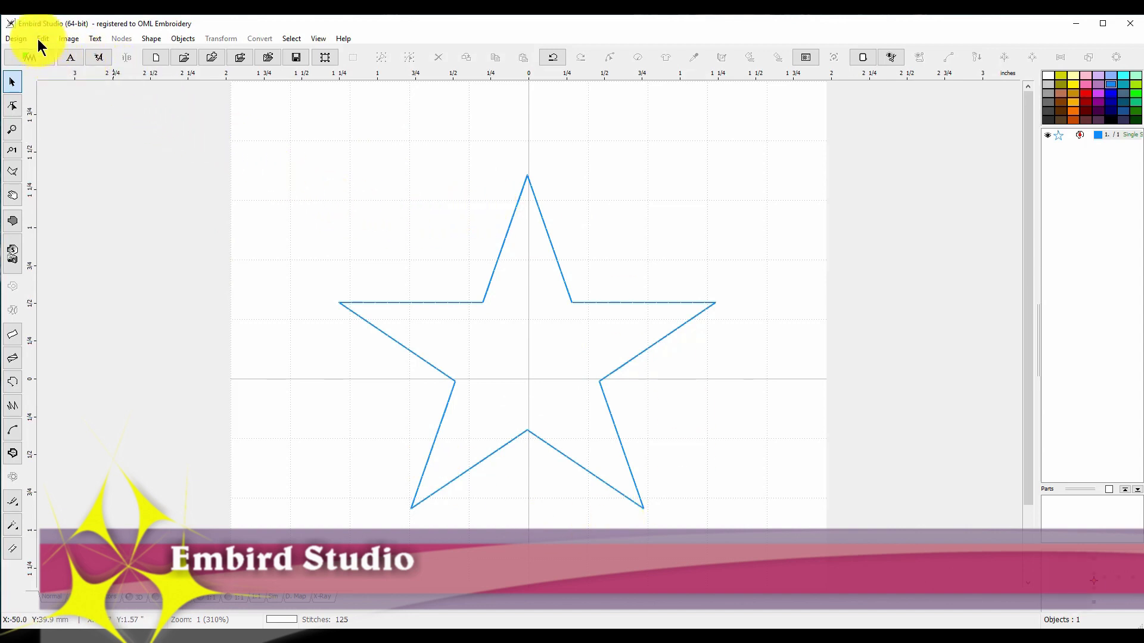
Add a letter S in Alphabet 1 to the star and enlarge it to about 17.3 by 23.4 mm.
{"action": "left_click", "coordinate": [70, 58]}
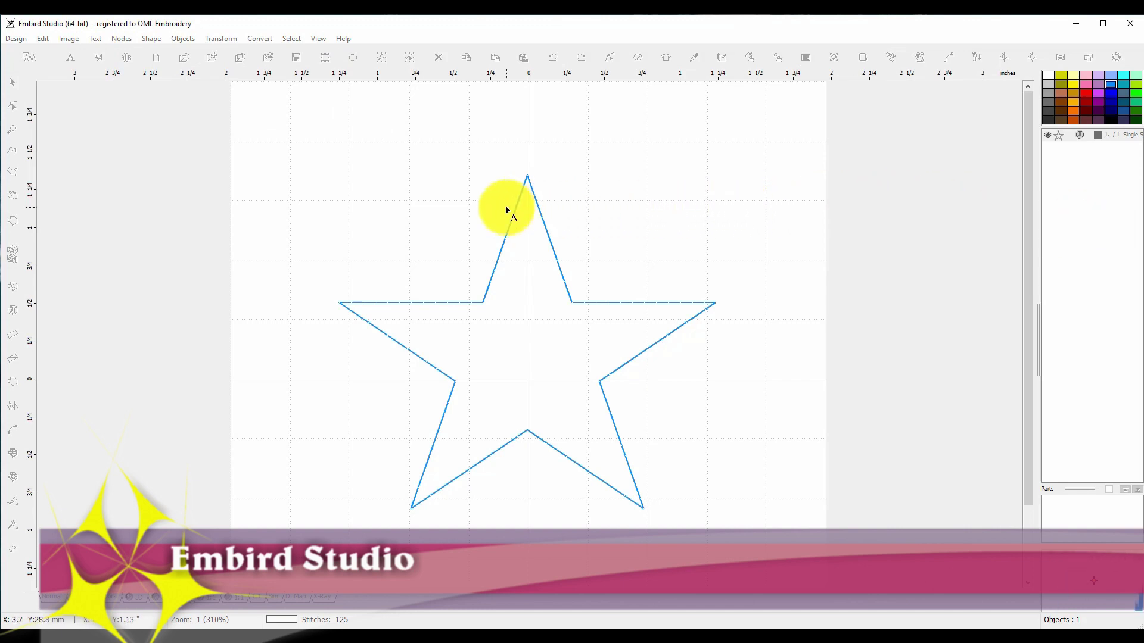
{"action": "left_click", "coordinate": [484, 320]}
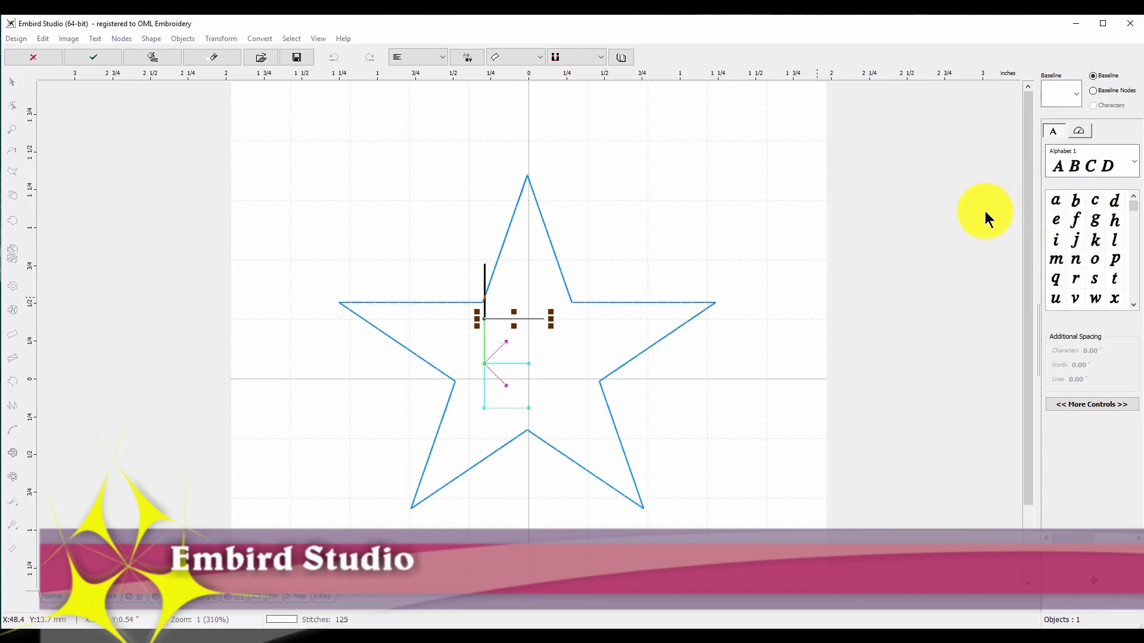
{"action": "type", "text": "S"}
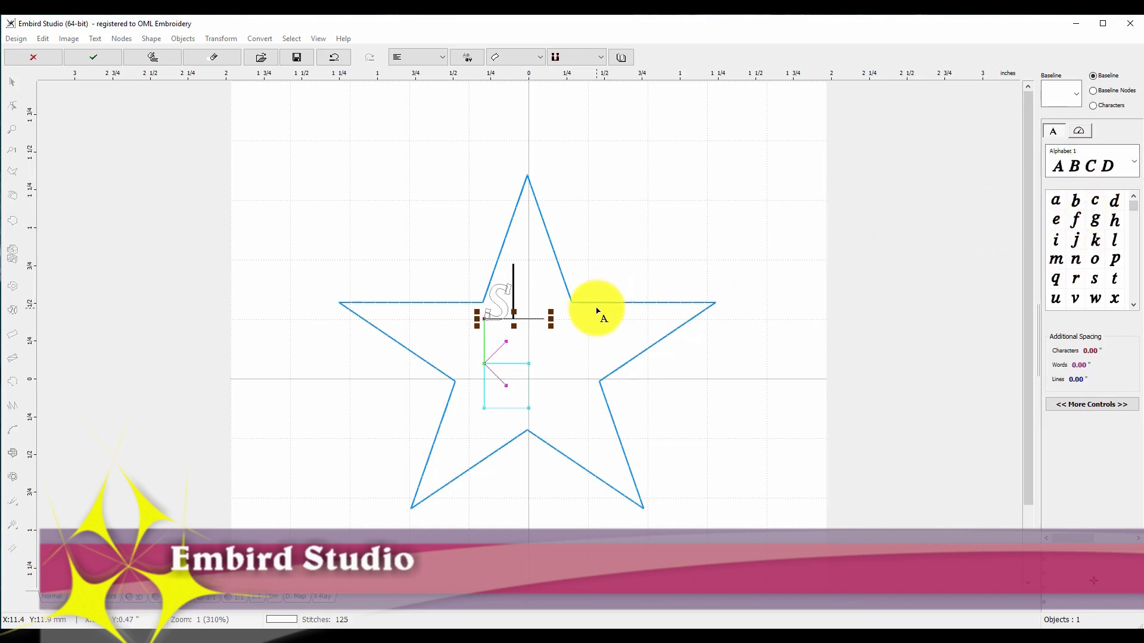
{"action": "left_click", "coordinate": [152, 62]}
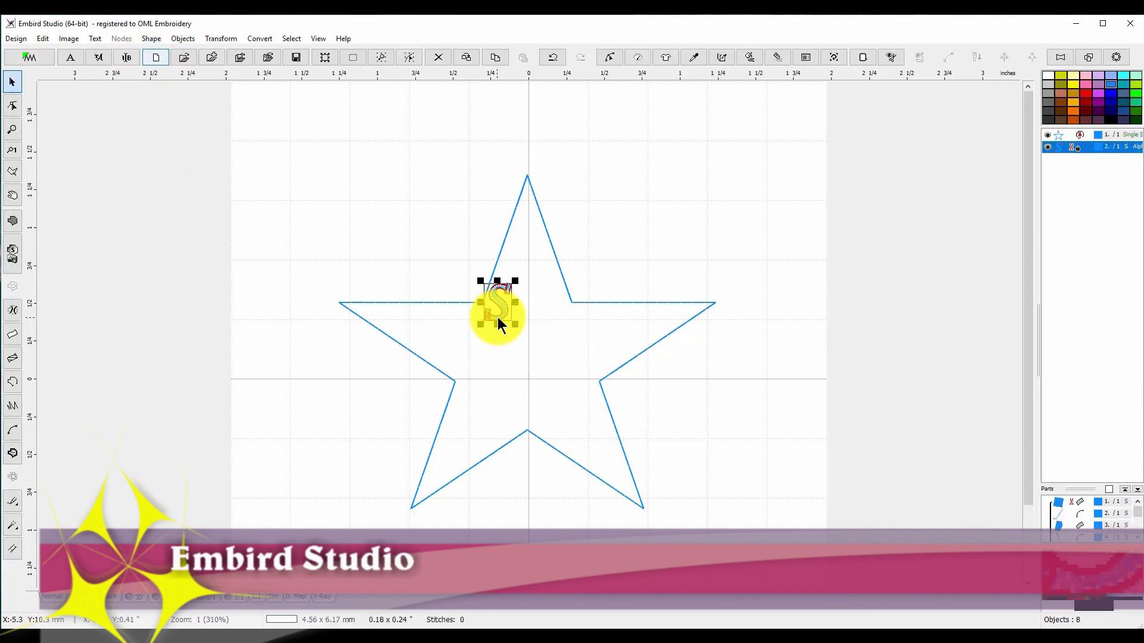
{"action": "left_click_drag", "start_coordinate": [499, 312], "coordinate": [500, 342]}
Open the S's parameters and generate its column stitches.
{"action": "right_click", "coordinate": [499, 342]}
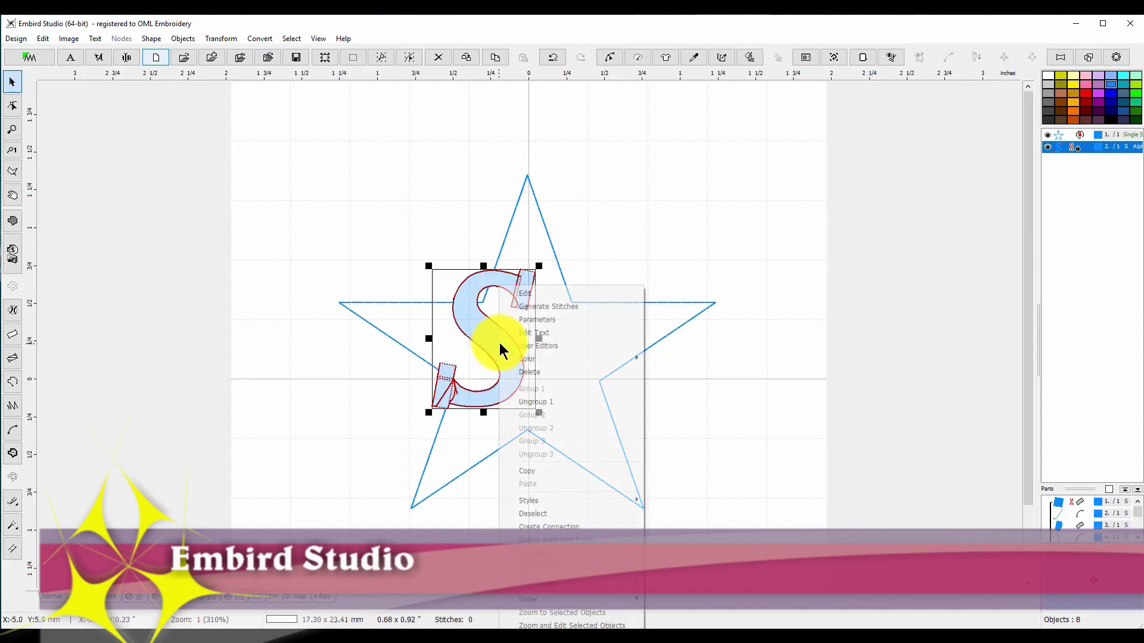
{"action": "left_click", "coordinate": [544, 321]}
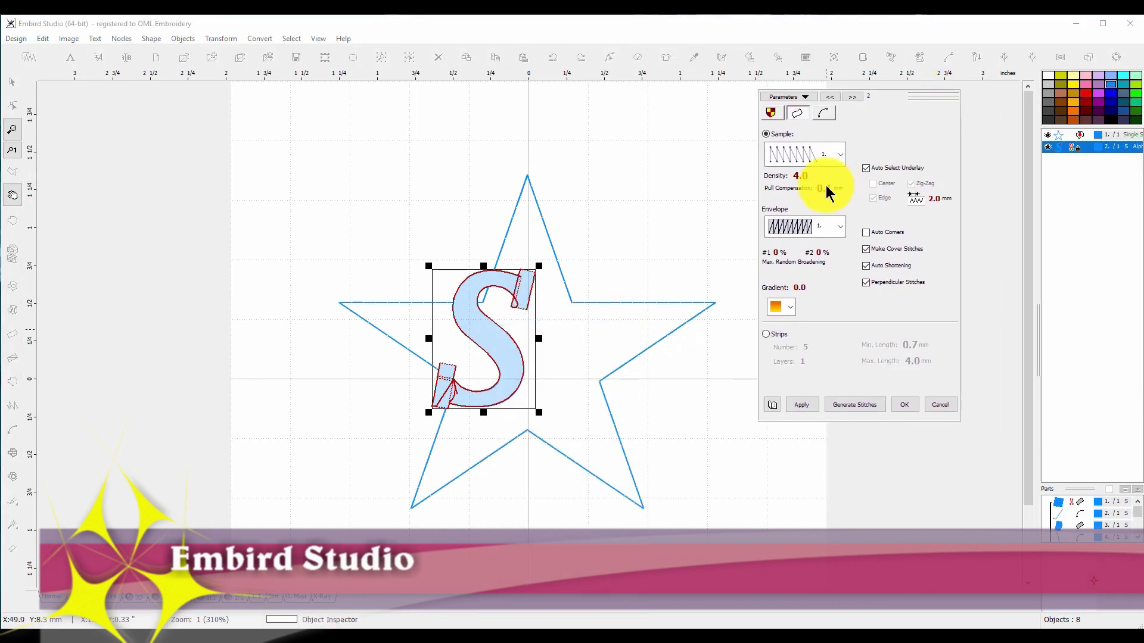
{"action": "left_click", "coordinate": [773, 114]}
{"action": "key", "text": "Return"}
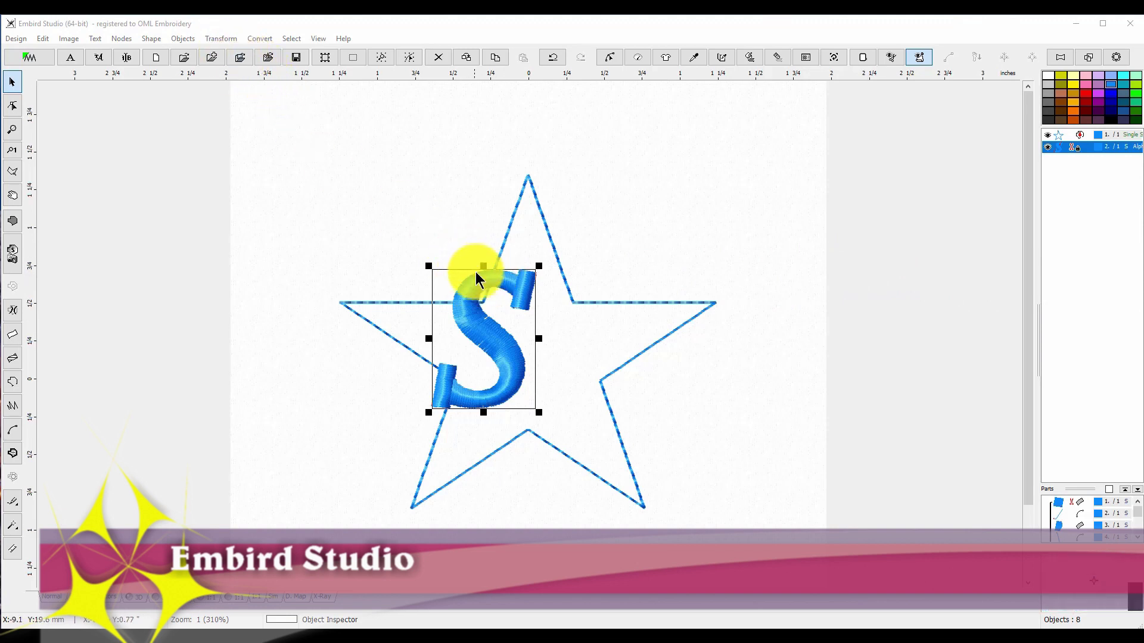
Convert the S from columns to fill and regenerate its stitches.
{"action": "left_click", "coordinate": [408, 198]}
{"action": "left_click", "coordinate": [488, 284]}
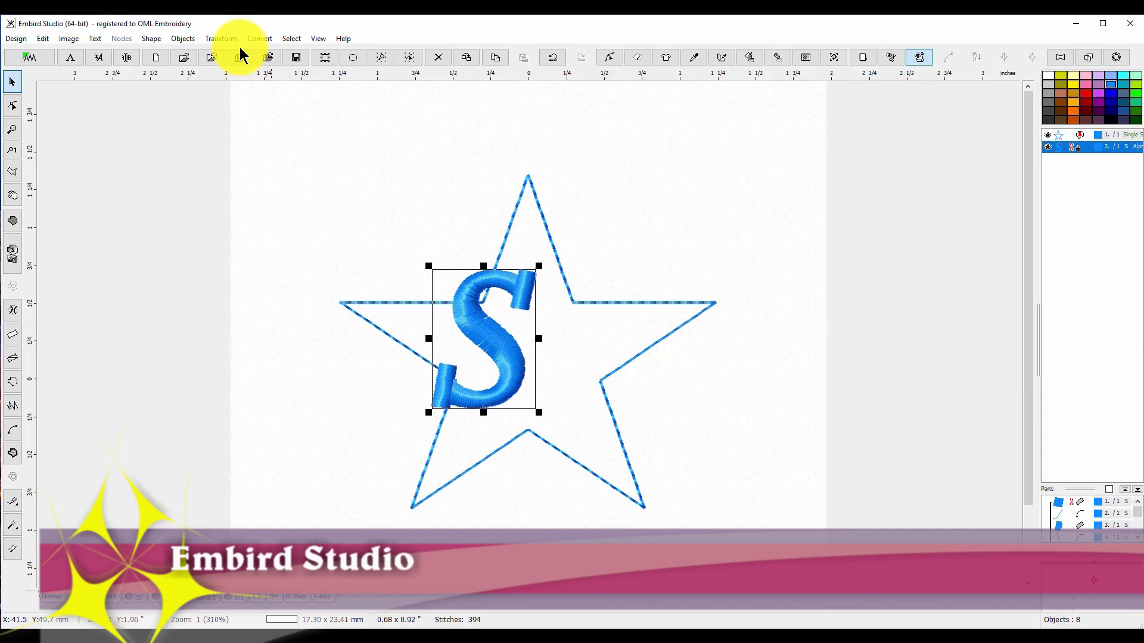
{"action": "left_click", "coordinate": [263, 41]}
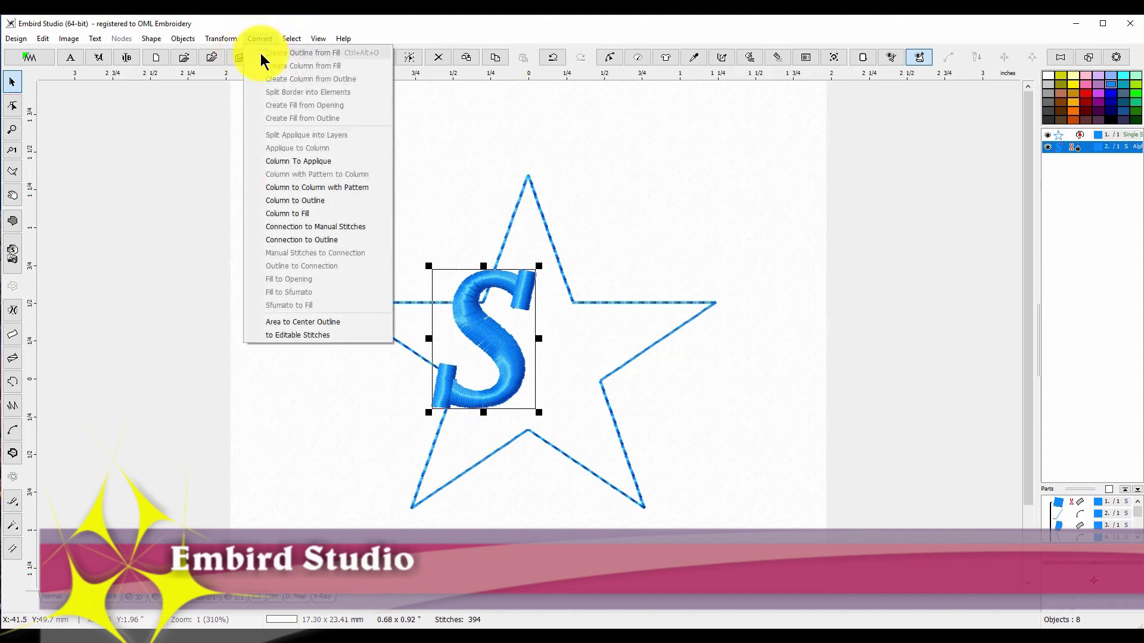
{"action": "left_click", "coordinate": [320, 213]}
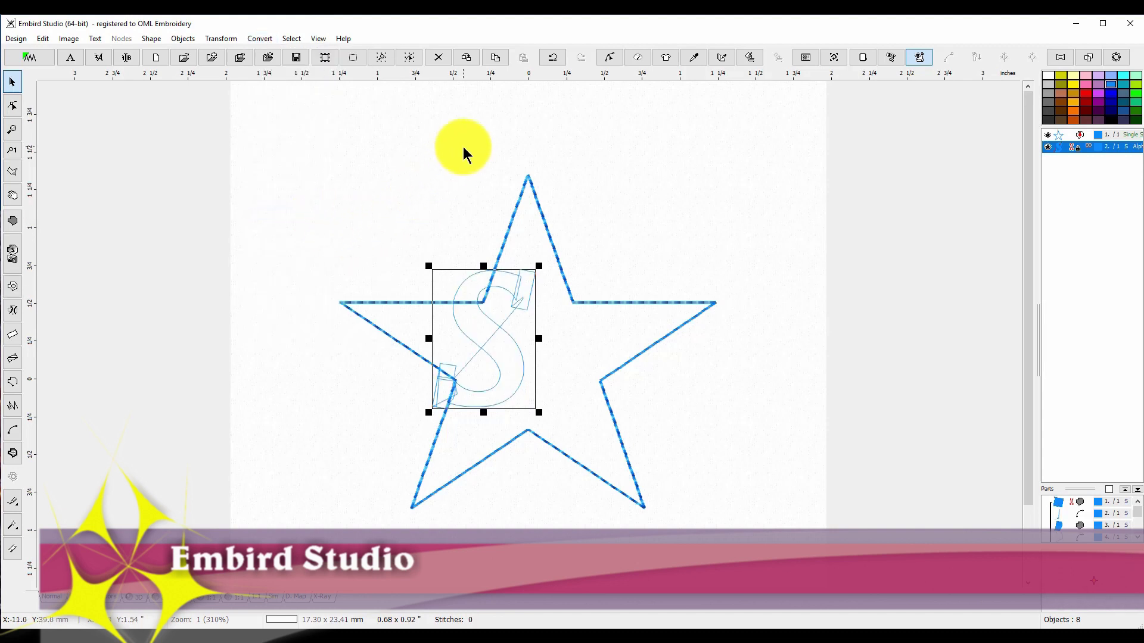
{"action": "left_click", "coordinate": [752, 61]}
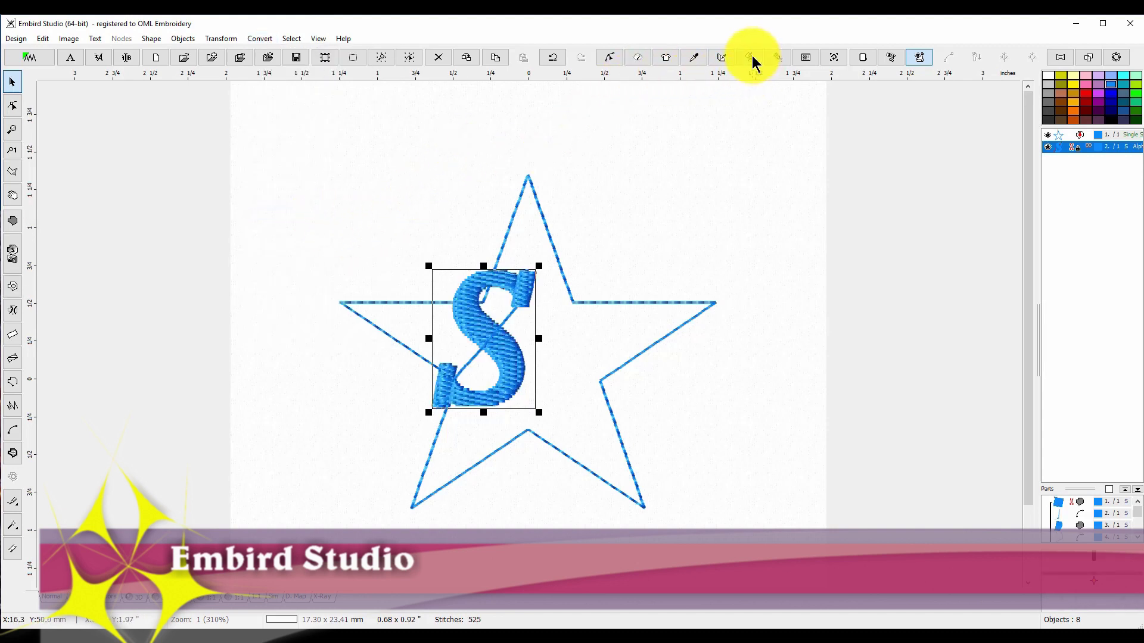
{"action": "left_click", "coordinate": [651, 200]}
{"action": "left_click", "coordinate": [525, 291]}
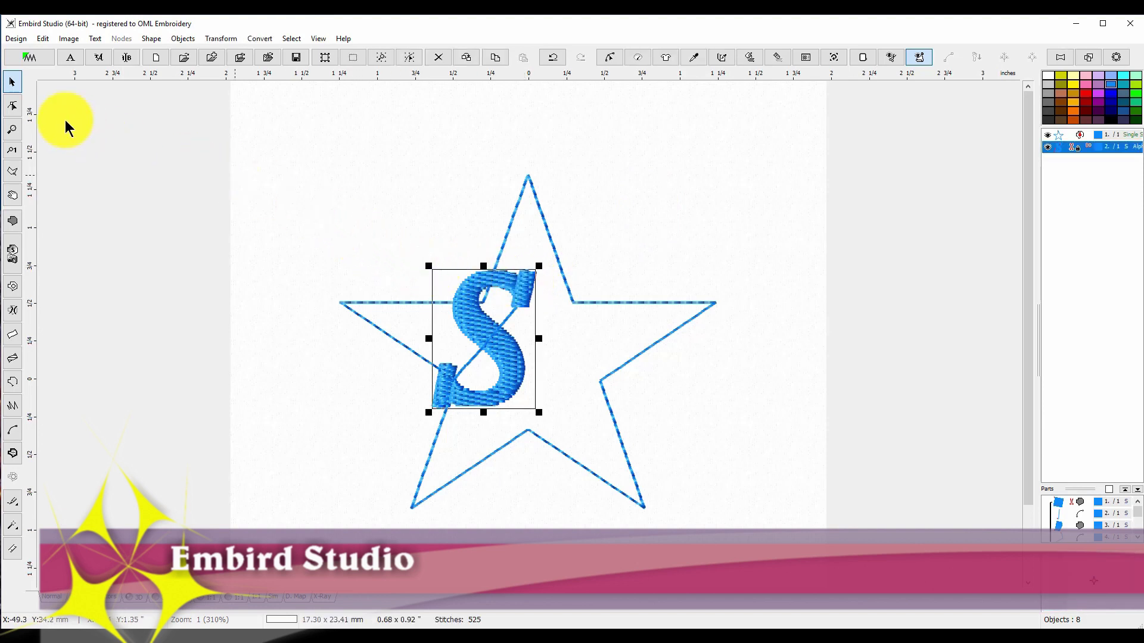
{"action": "left_click", "coordinate": [12, 107]}
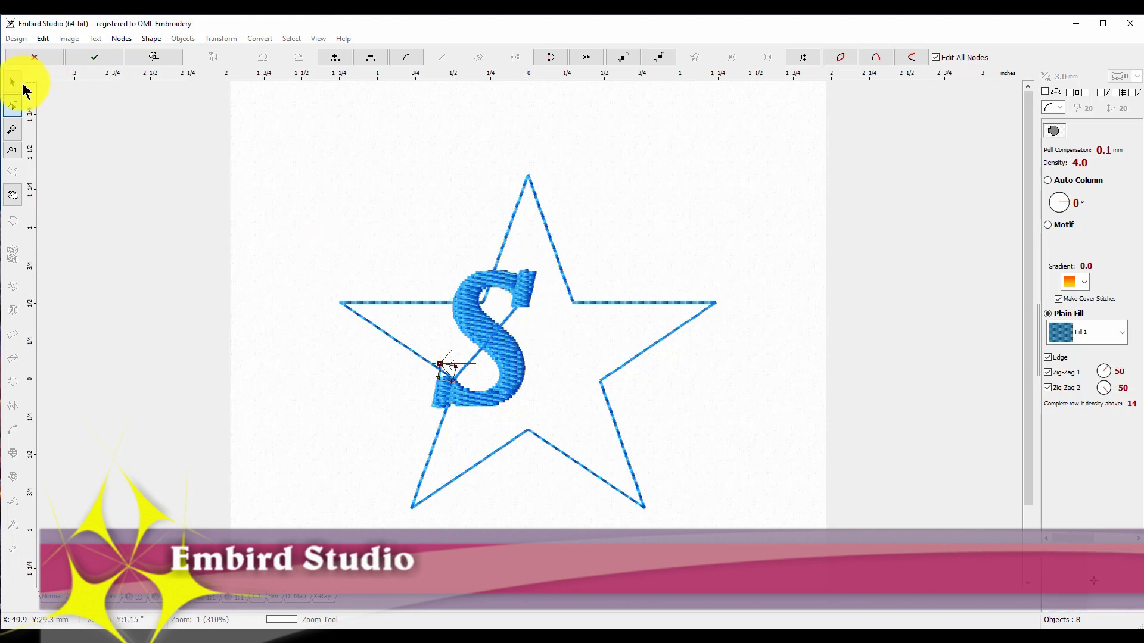
{"action": "left_click", "coordinate": [36, 58]}
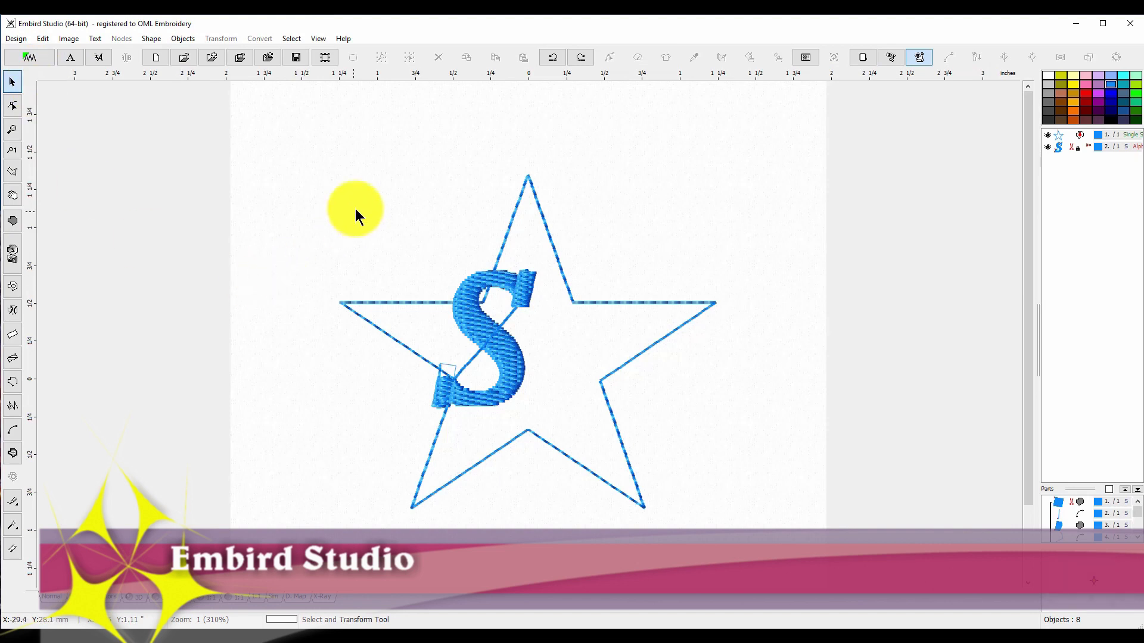
{"action": "left_click", "coordinate": [487, 281]}
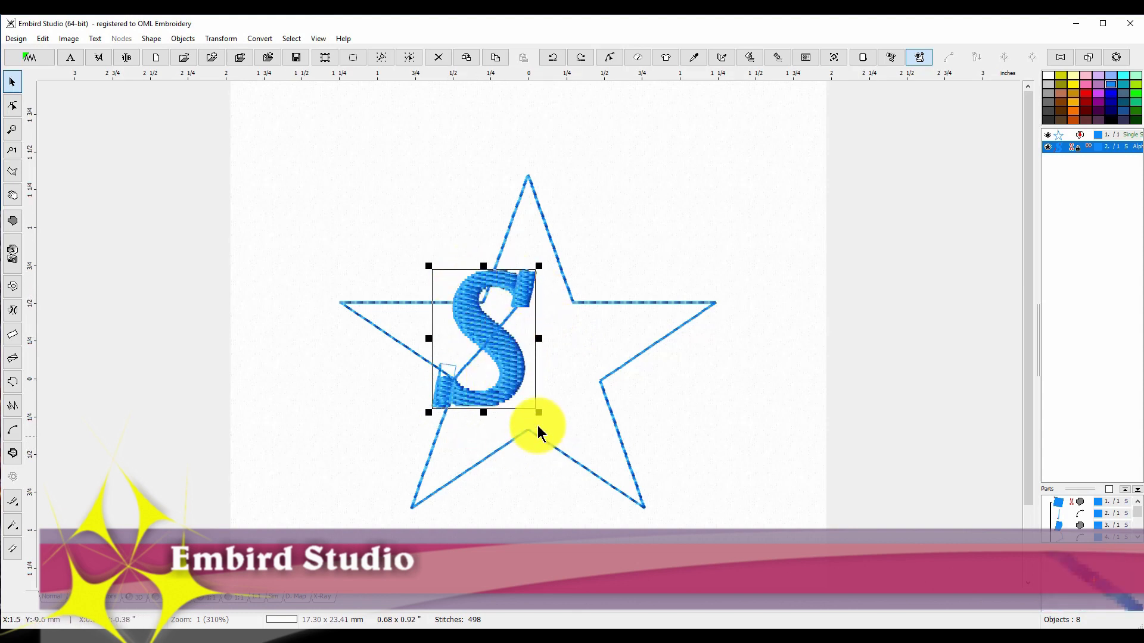
Duplicate the filled S in place and colour the copy red.
{"action": "right_click", "coordinate": [503, 357]}
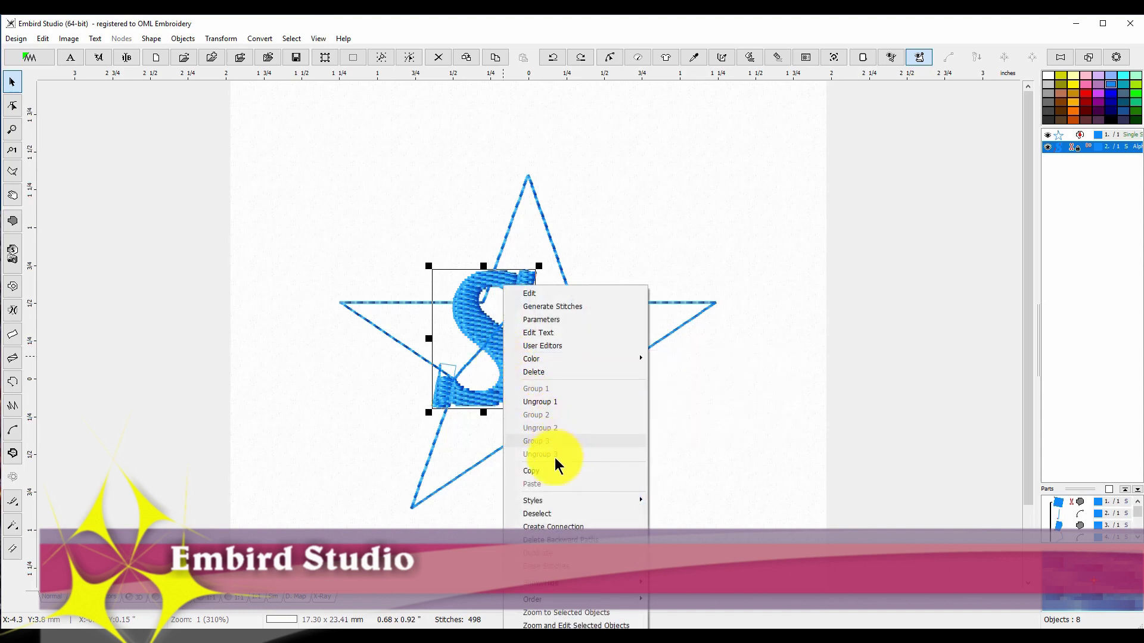
{"action": "left_click", "coordinate": [513, 366]}
{"action": "right_click", "coordinate": [508, 358]}
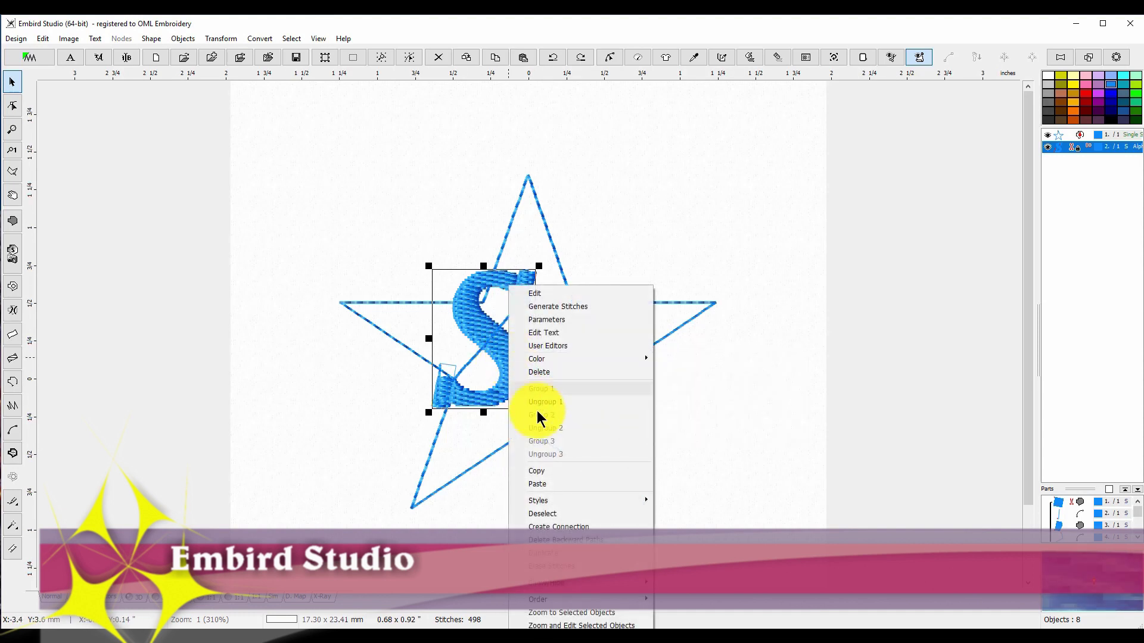
{"action": "left_click", "coordinate": [542, 482]}
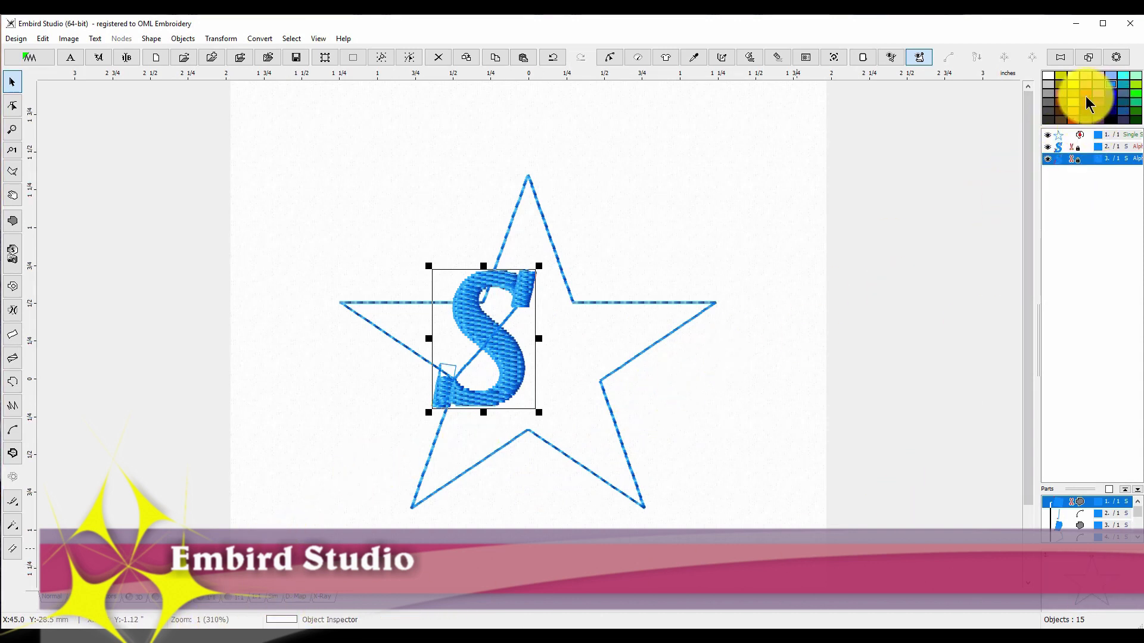
{"action": "left_click", "coordinate": [1056, 158]}
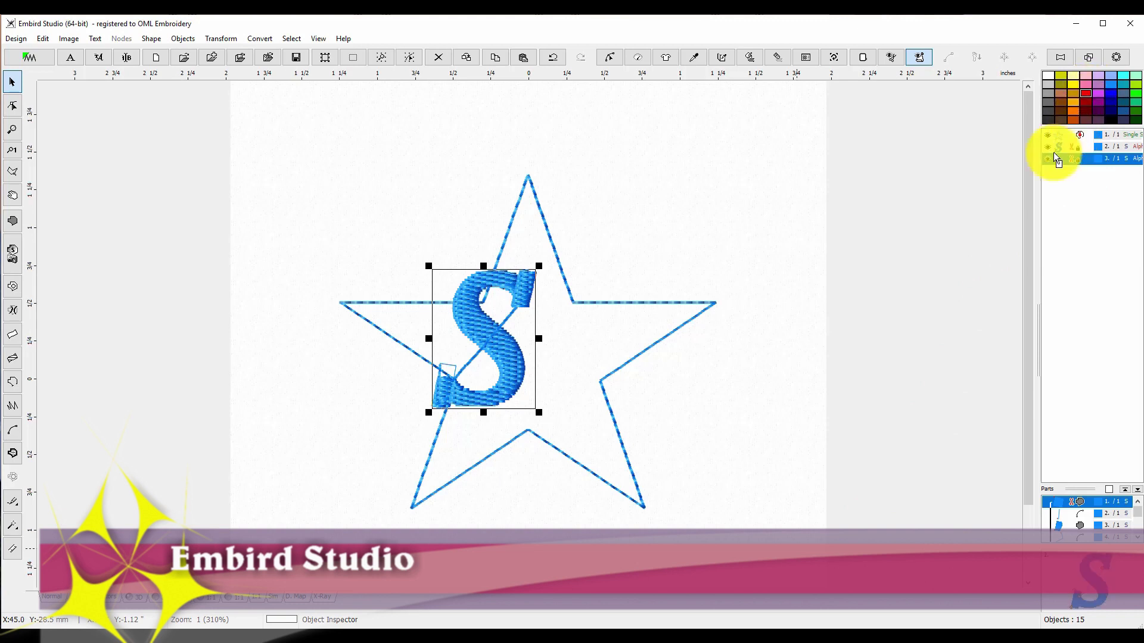
{"action": "left_click_drag", "start_coordinate": [1056, 157], "coordinate": [1057, 158]}
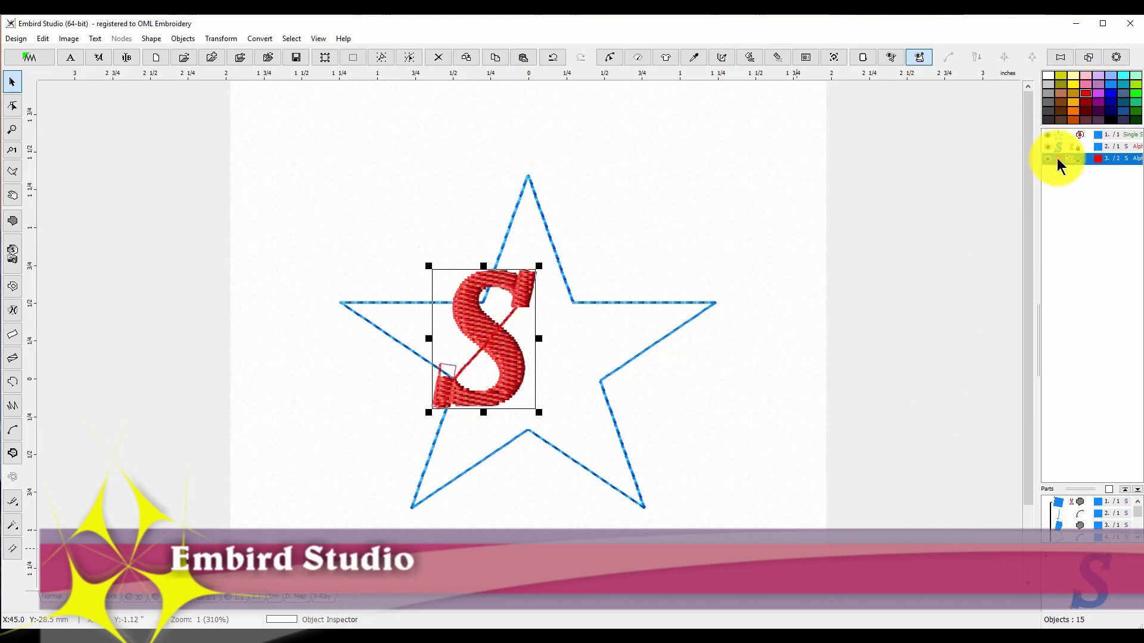
Open the red S's parameters and switch its fill type from Plain Fill to Motif.
{"action": "right_click", "coordinate": [488, 280]}
{"action": "left_click", "coordinate": [522, 314]}
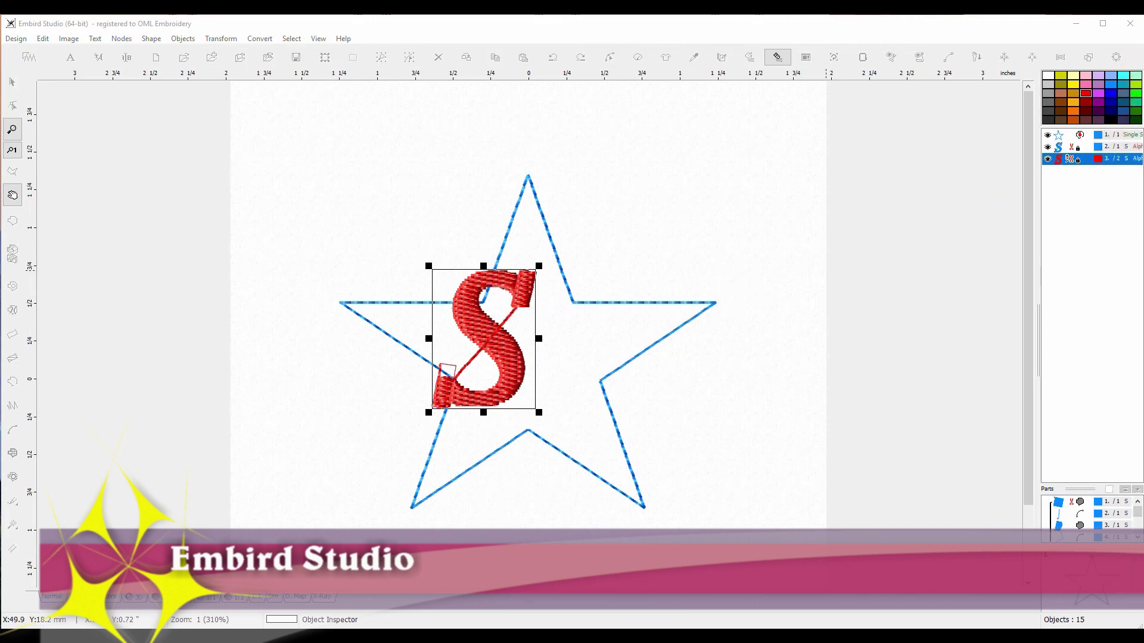
{"action": "left_click_drag", "start_coordinate": [965, 77], "coordinate": [924, 92]}
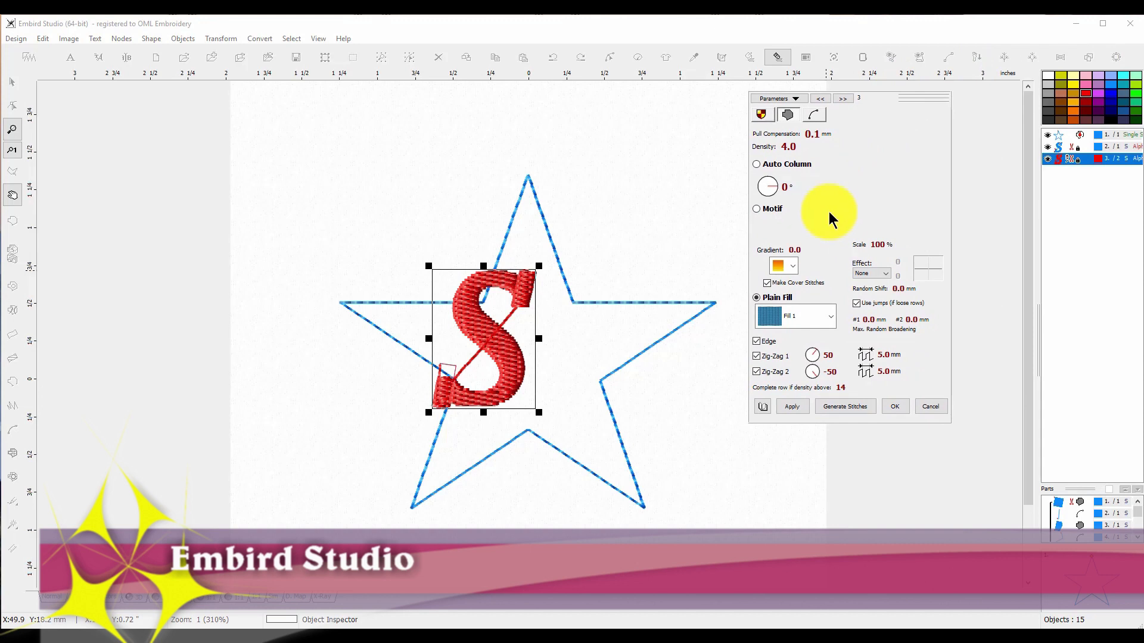
{"action": "left_click", "coordinate": [757, 208]}
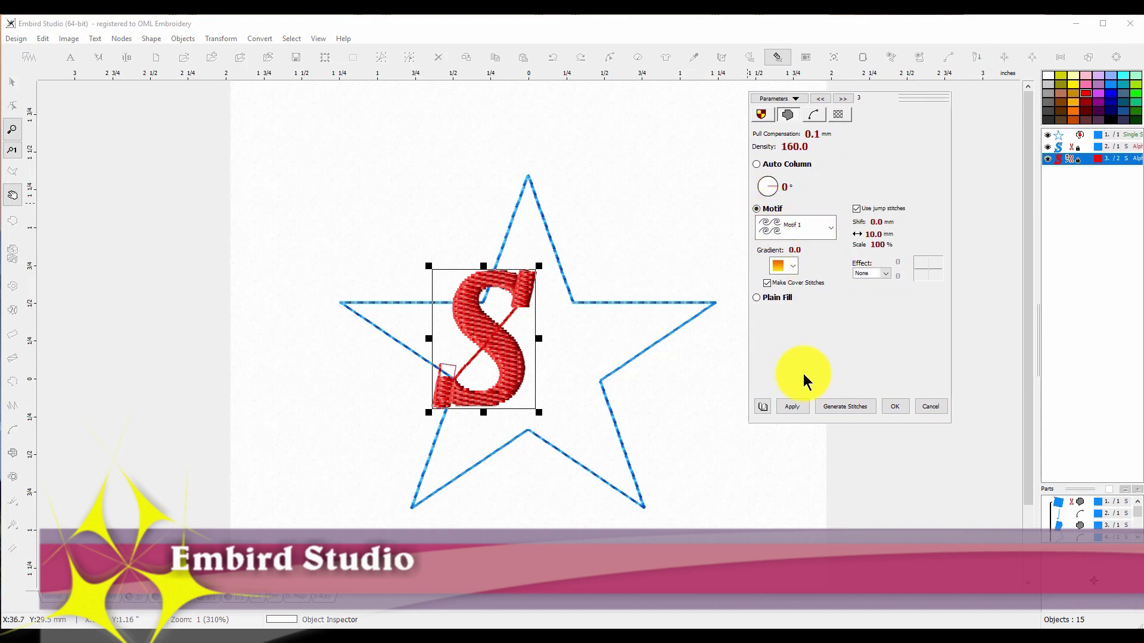
Try Motif 4 and Motif 8 as the fill pattern of the red S.
{"action": "left_click", "coordinate": [831, 228]}
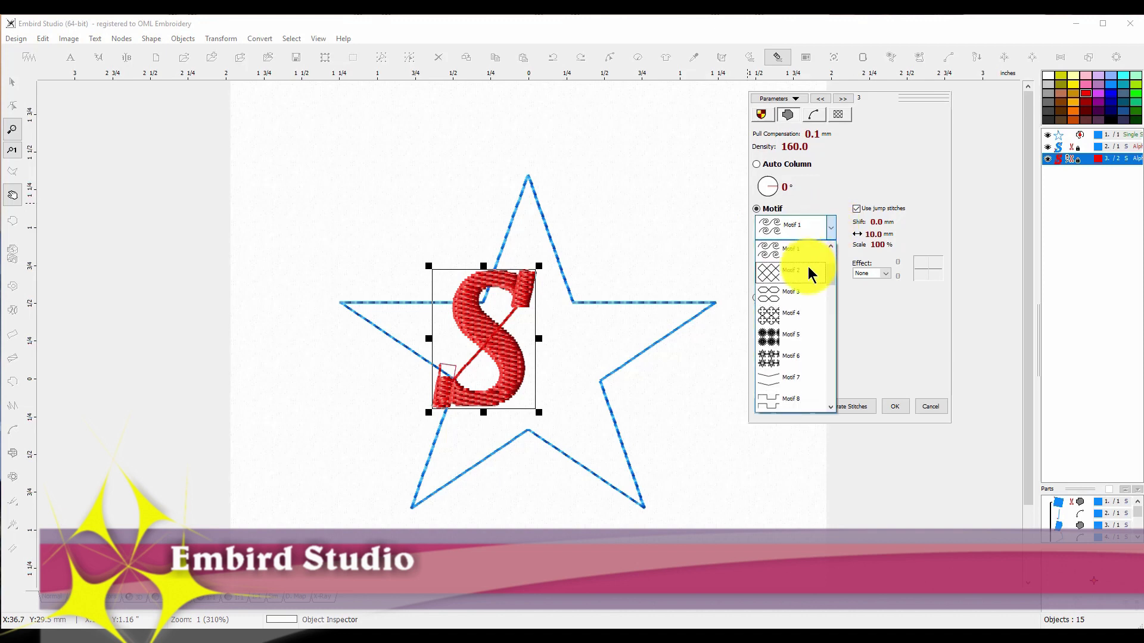
{"action": "left_click", "coordinate": [784, 316]}
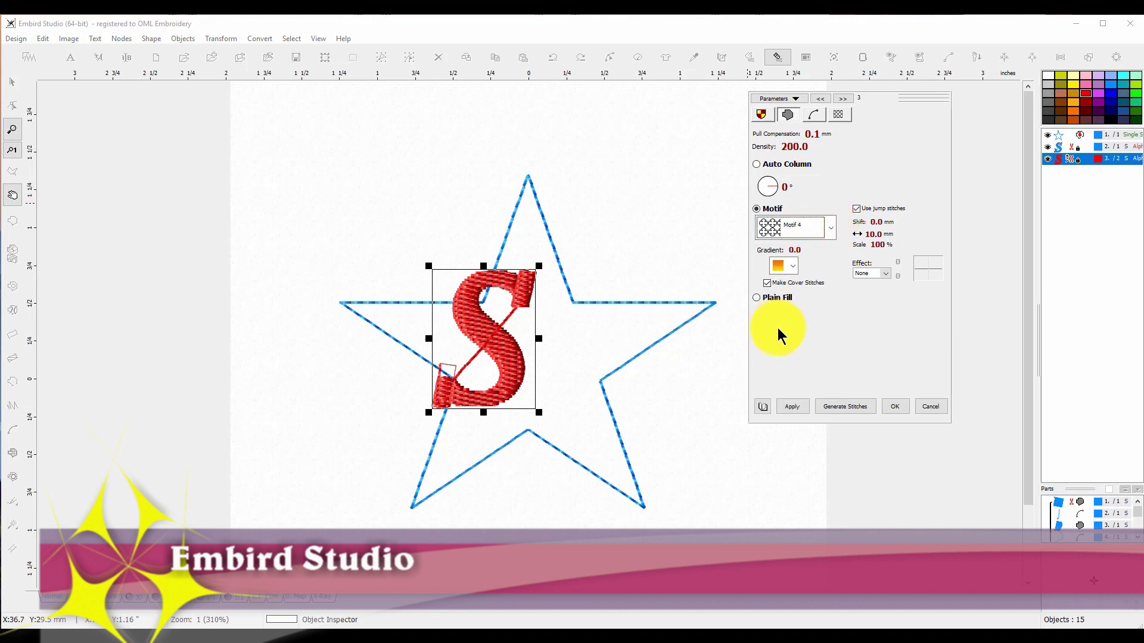
{"action": "left_click", "coordinate": [793, 410]}
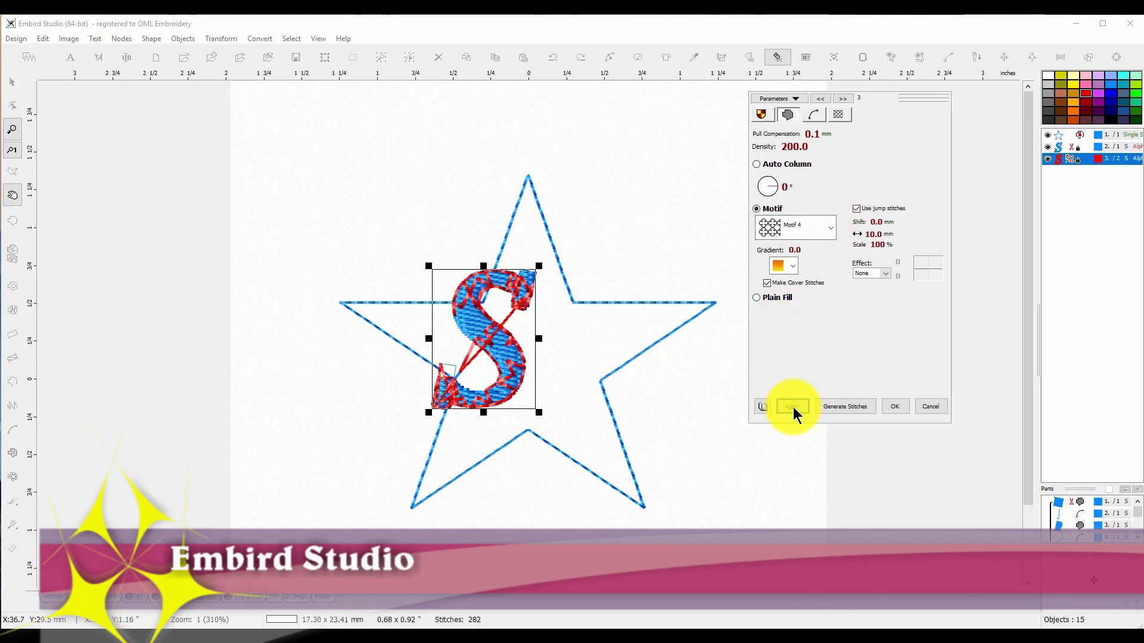
{"action": "left_click", "coordinate": [831, 229]}
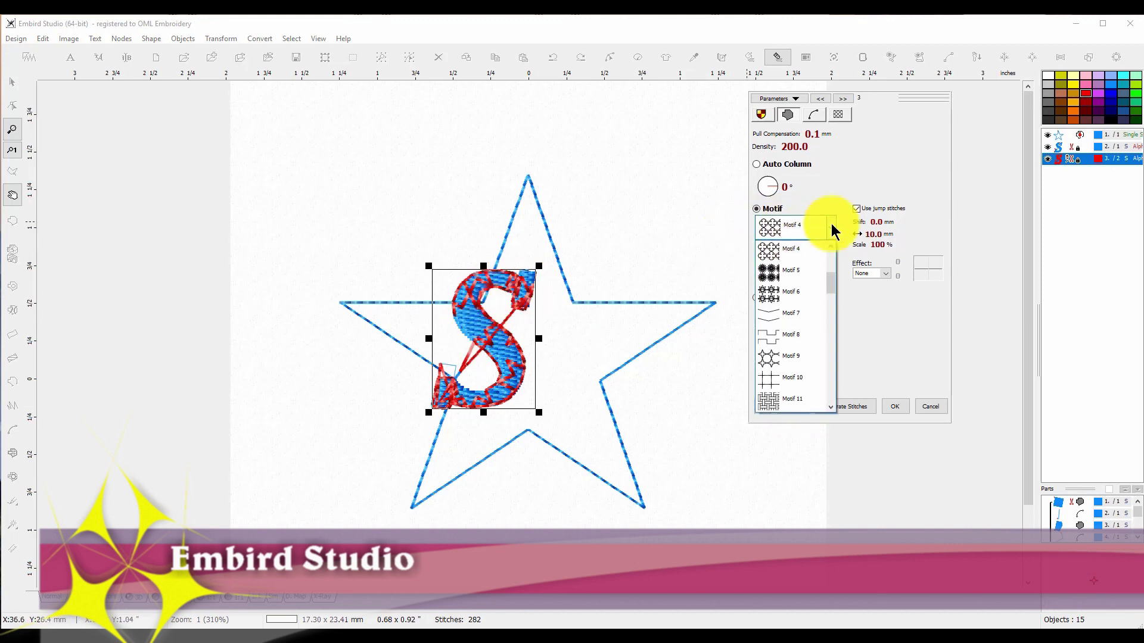
{"action": "left_click", "coordinate": [786, 337]}
{"action": "left_click", "coordinate": [793, 407]}
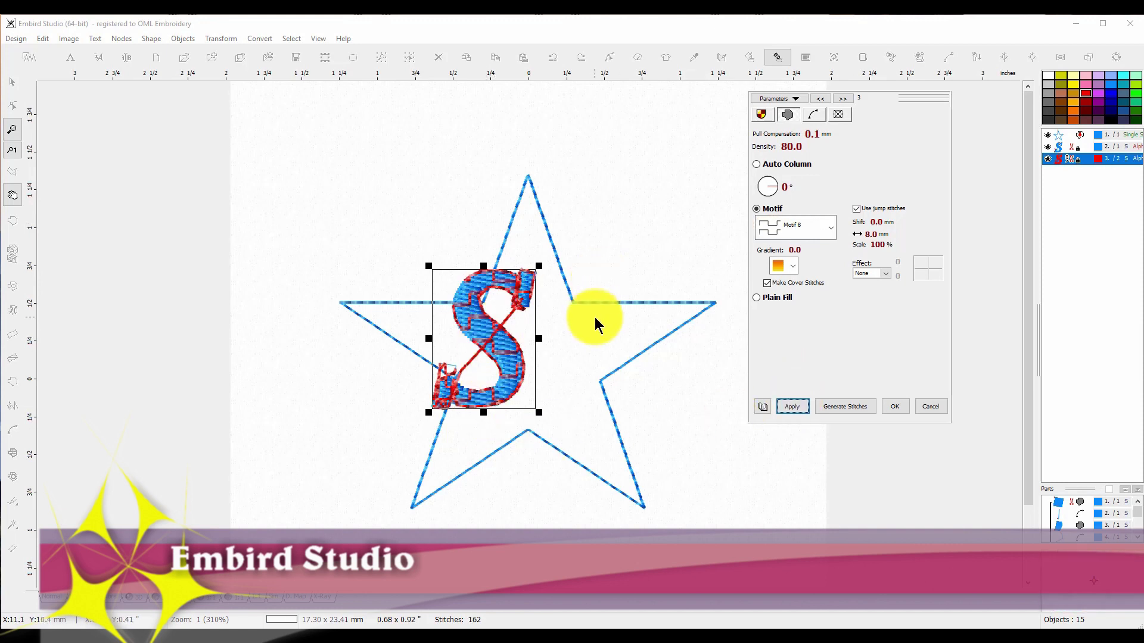
Apply Motif 11 as the fill pattern of the red S.
{"action": "left_click", "coordinate": [828, 230]}
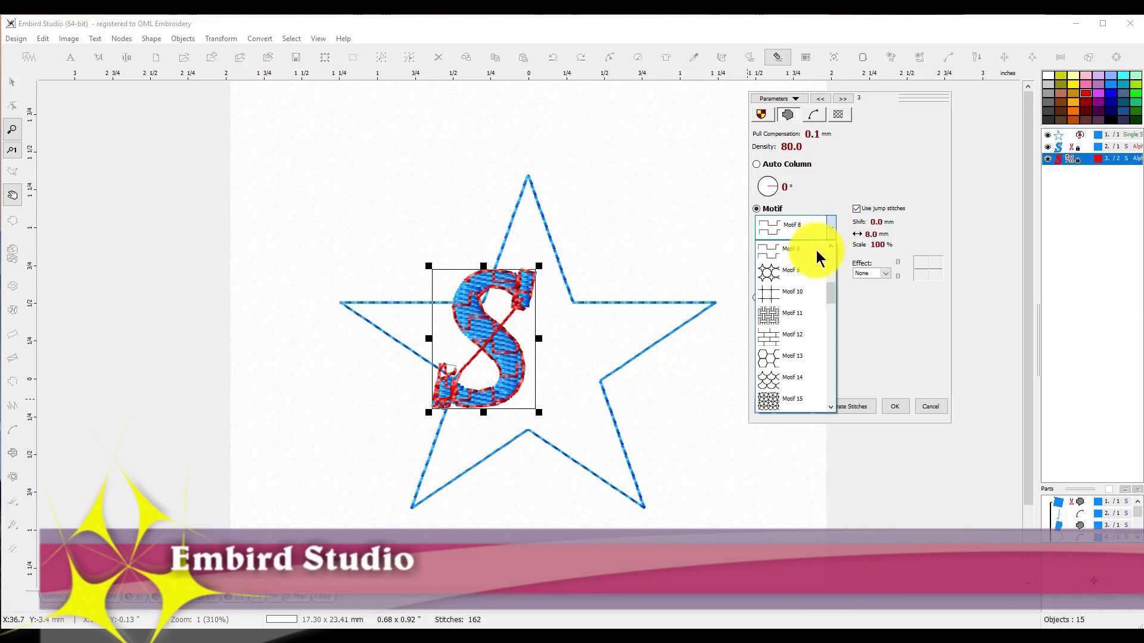
{"action": "left_click", "coordinate": [795, 308]}
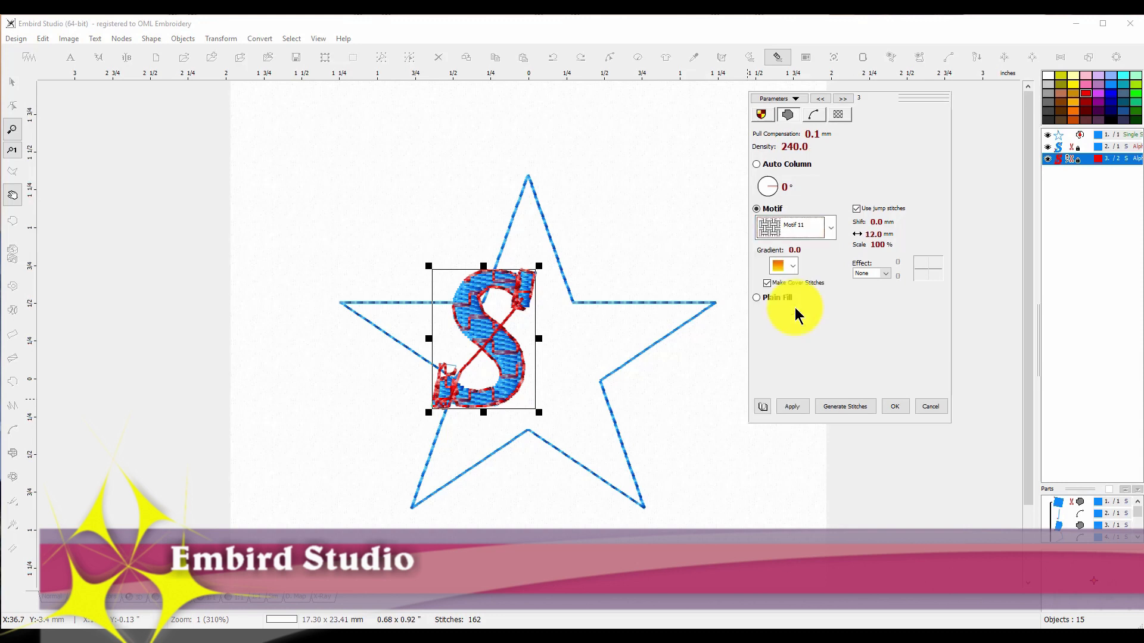
{"action": "left_click", "coordinate": [792, 407]}
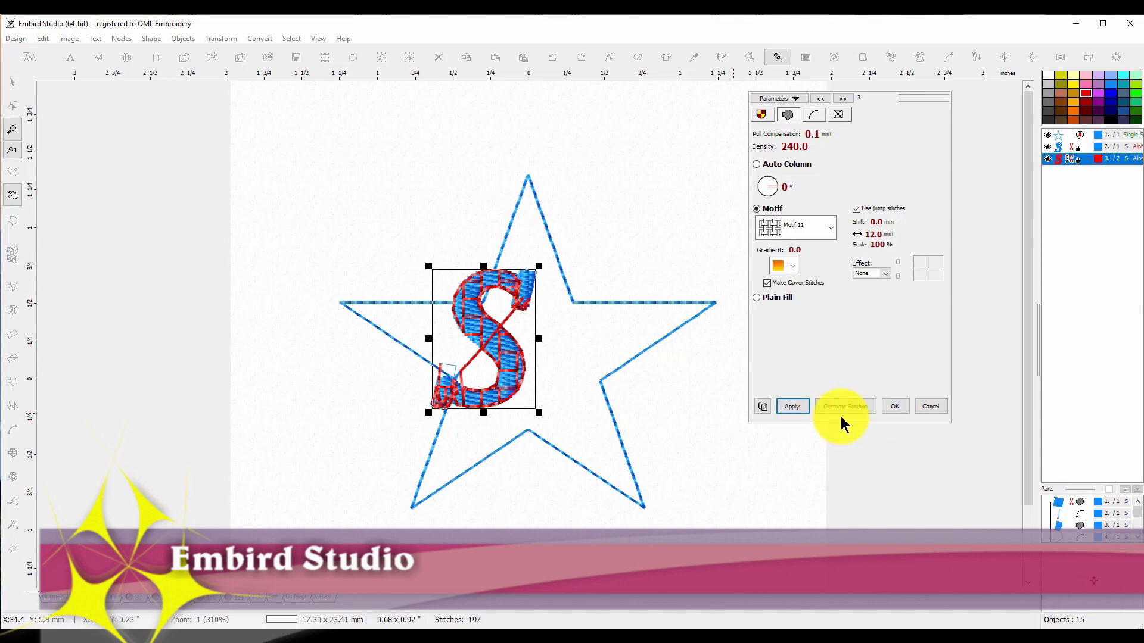
{"action": "left_click", "coordinate": [718, 423]}
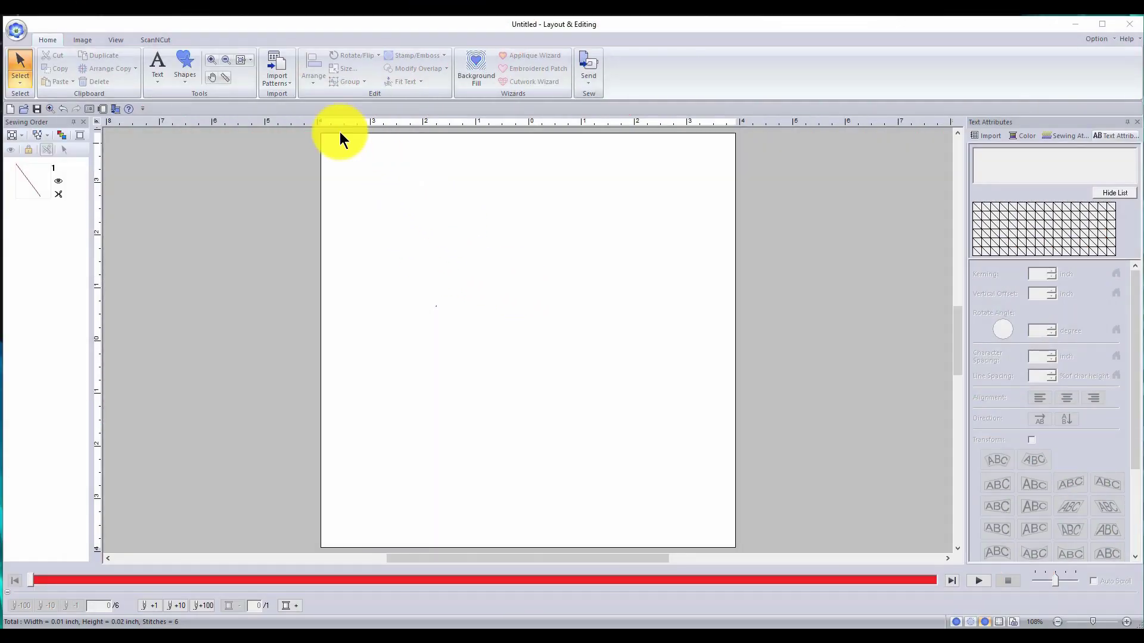
Switch to PE-Design Layout & Editing and draw a running-stitch heart outline about 4.8 inches wide, without a region fill.
{"action": "left_click", "coordinate": [185, 71]}
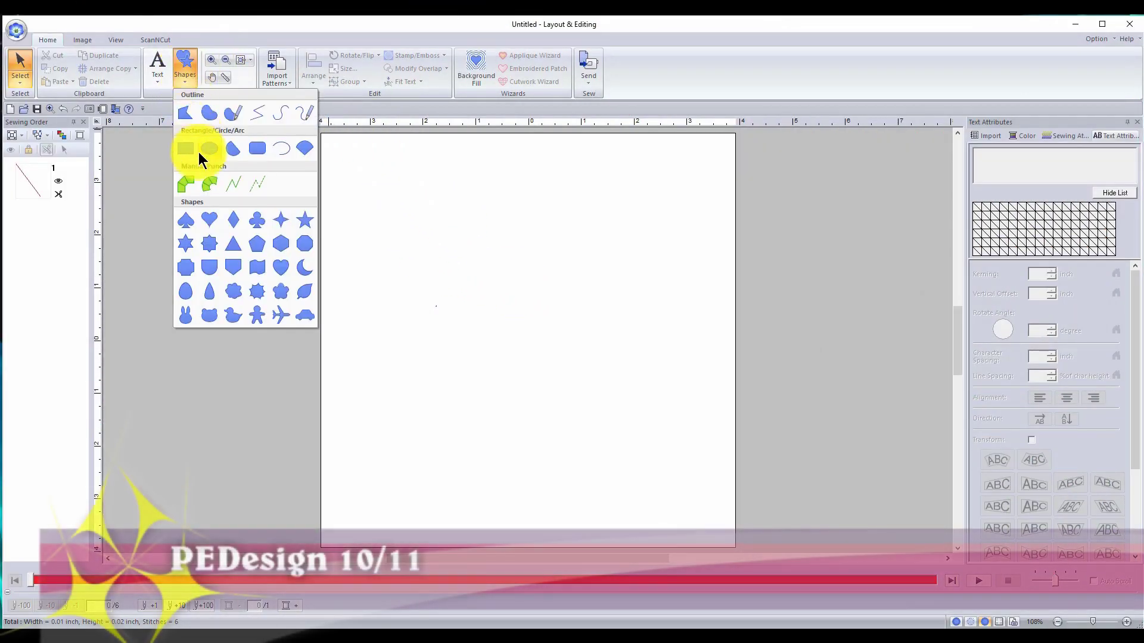
{"action": "left_click", "coordinate": [209, 218]}
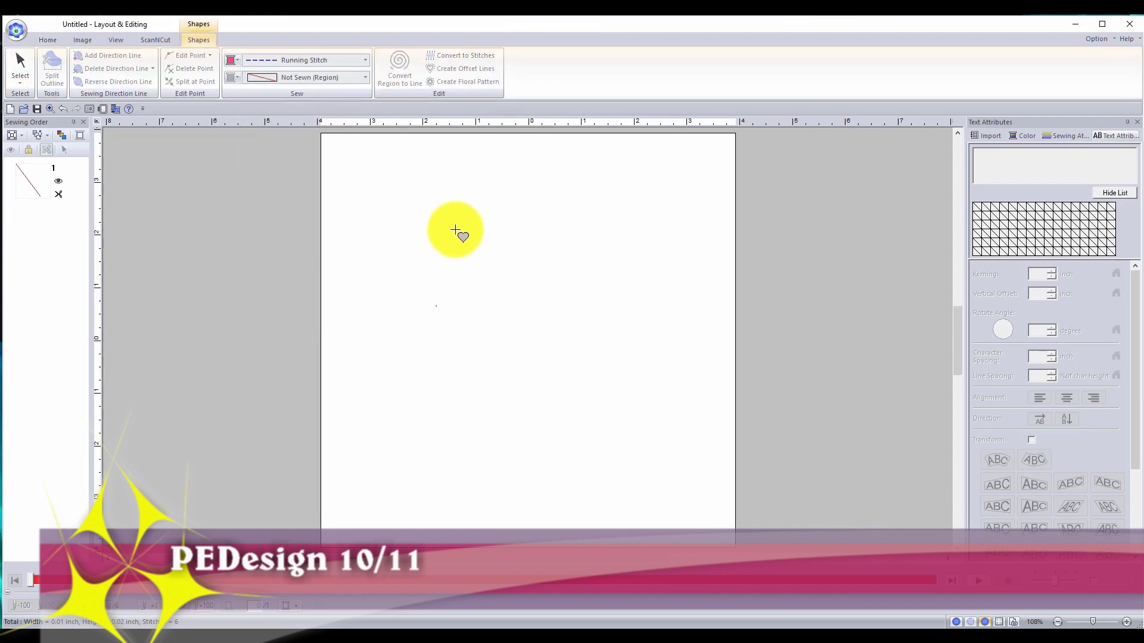
{"action": "left_click_drag", "start_coordinate": [437, 214], "coordinate": [692, 485]}
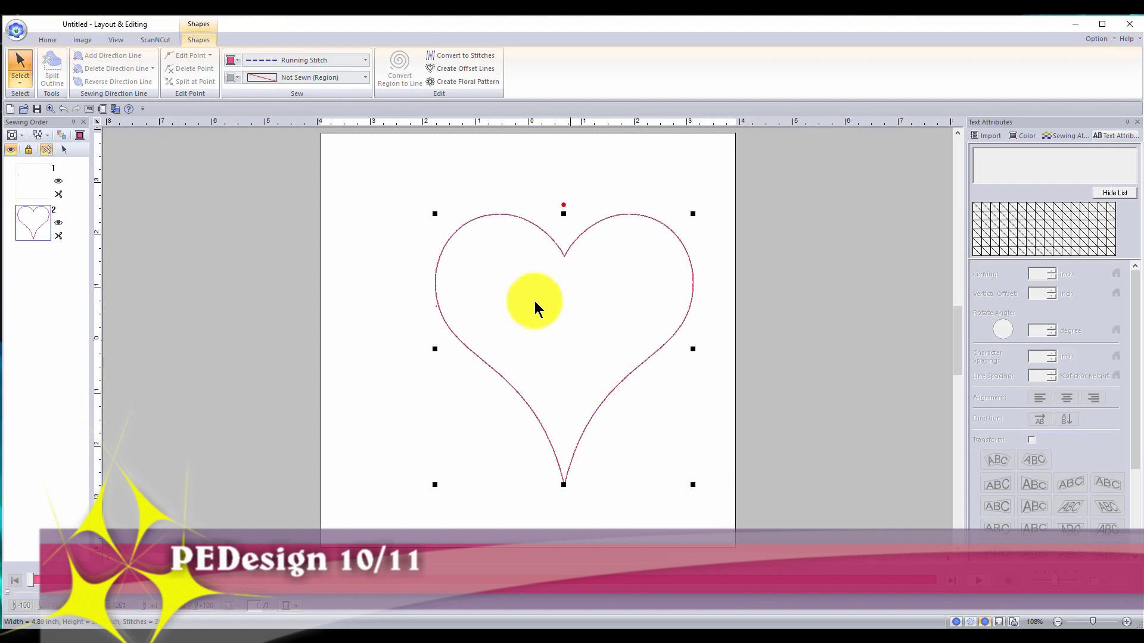
Move the heart outline left so it is centred horizontally on the design page.
{"action": "left_click", "coordinate": [20, 64]}
{"action": "left_click_drag", "start_coordinate": [565, 253], "coordinate": [535, 251]}
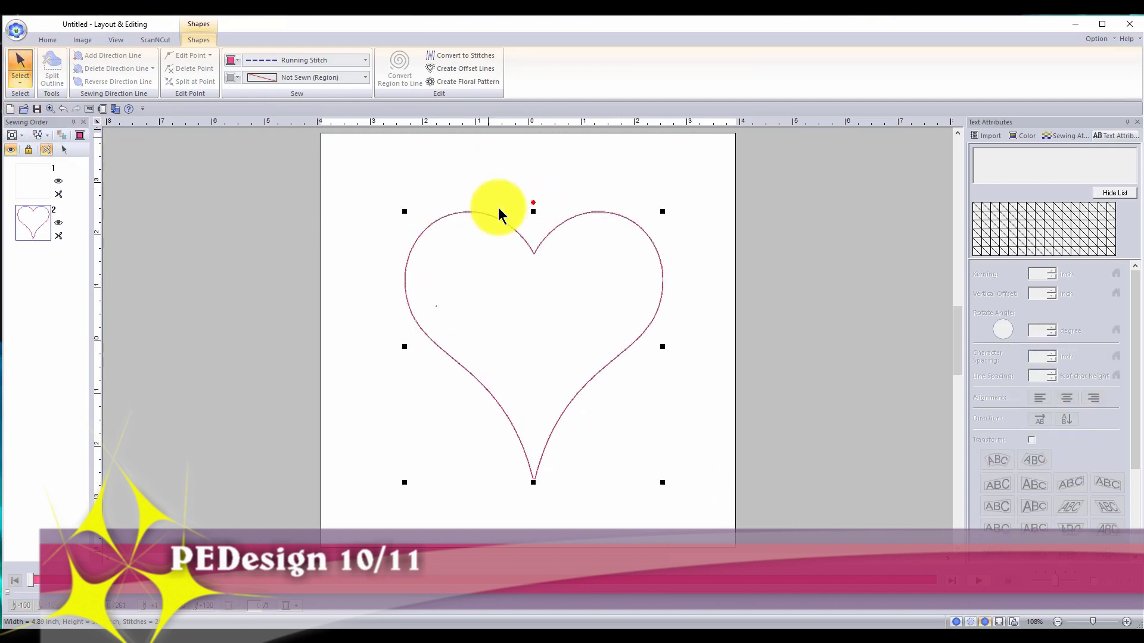
{"action": "left_click", "coordinate": [532, 252]}
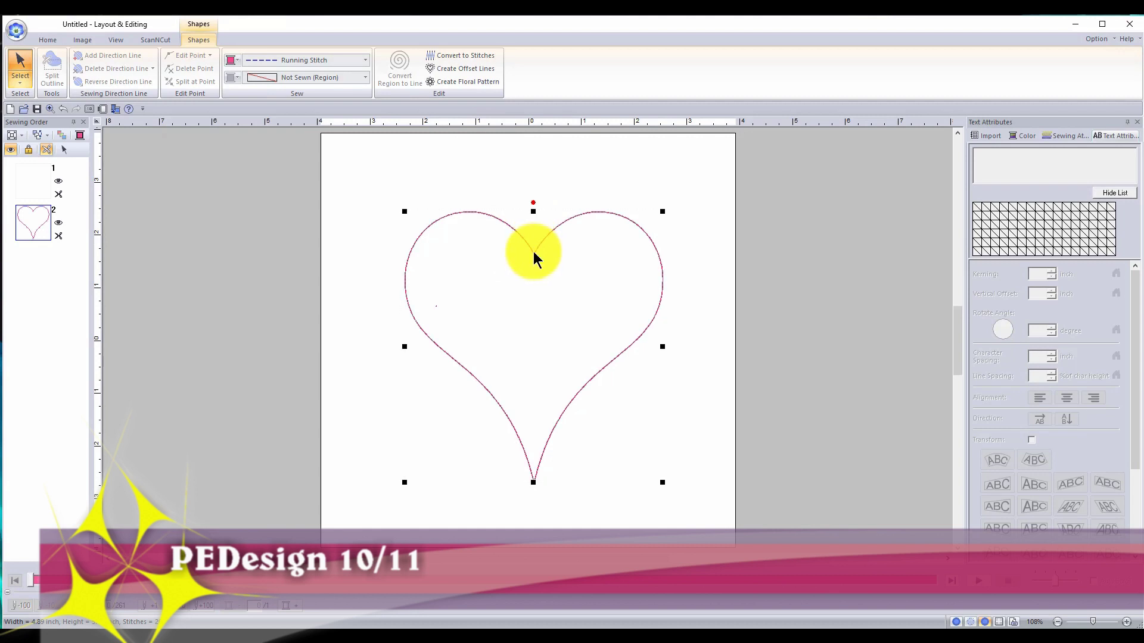
{"action": "left_click", "coordinate": [533, 252]}
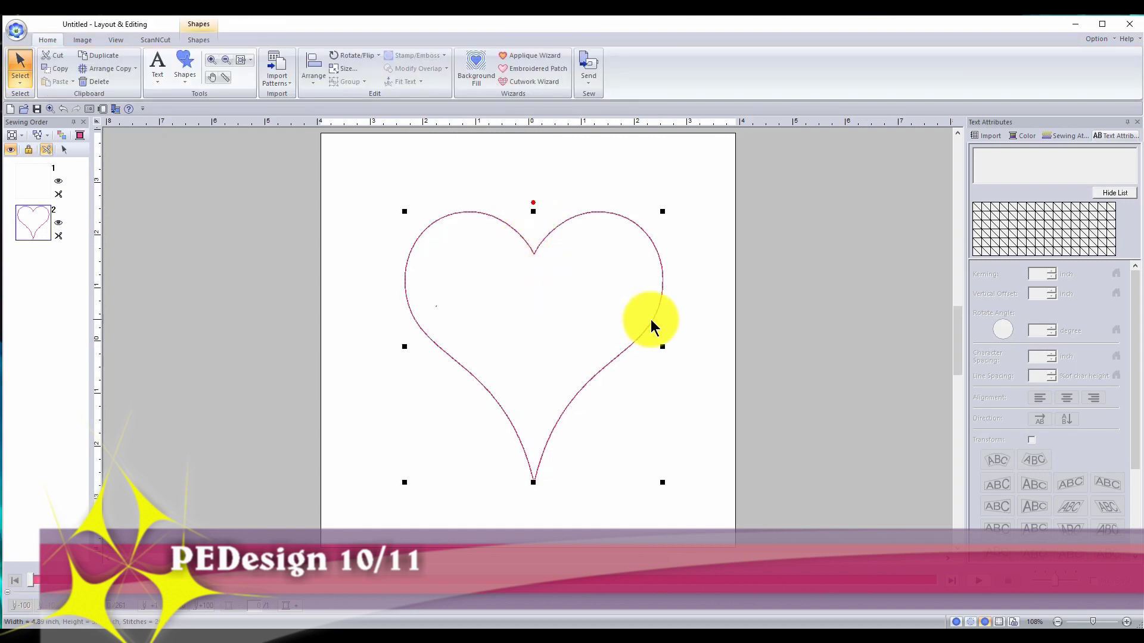
Add the letter S in the Equador font and enlarge it to a text size of about 2.55 over the heart's left half.
{"action": "left_click", "coordinate": [327, 180]}
{"action": "left_click", "coordinate": [159, 56]}
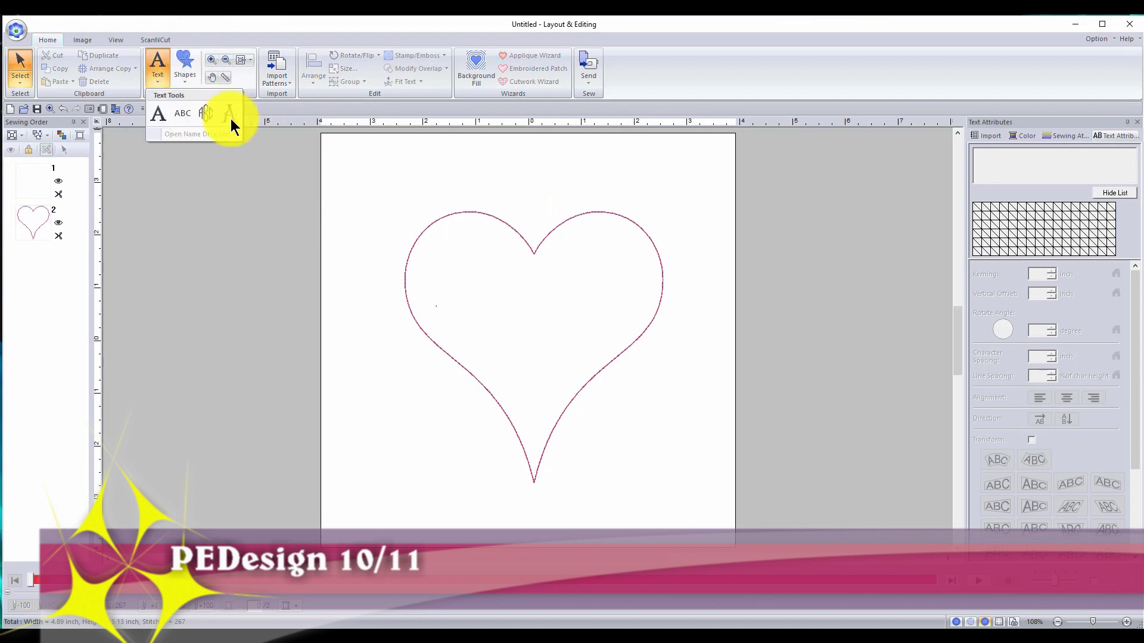
{"action": "left_click", "coordinate": [157, 114]}
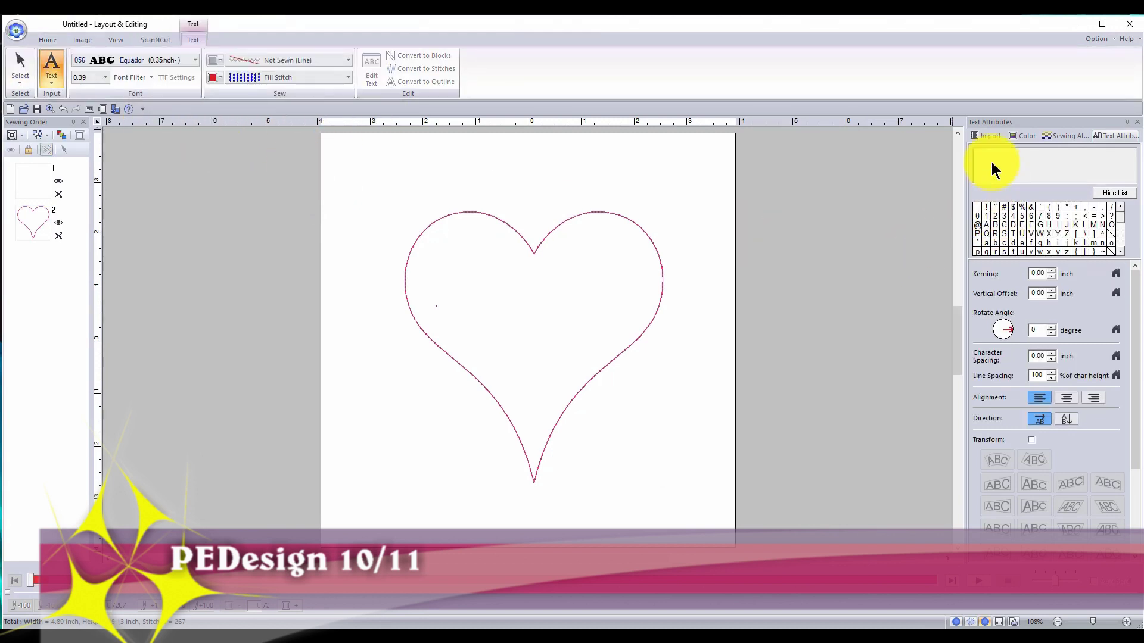
{"action": "left_click", "coordinate": [504, 278]}
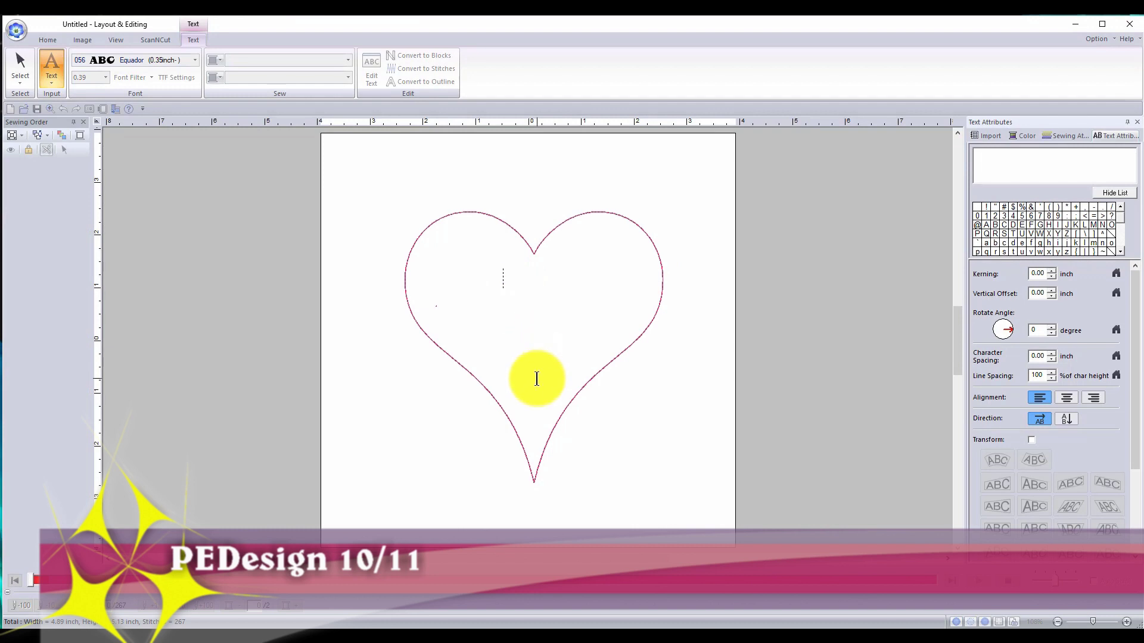
{"action": "type", "text": "S"}
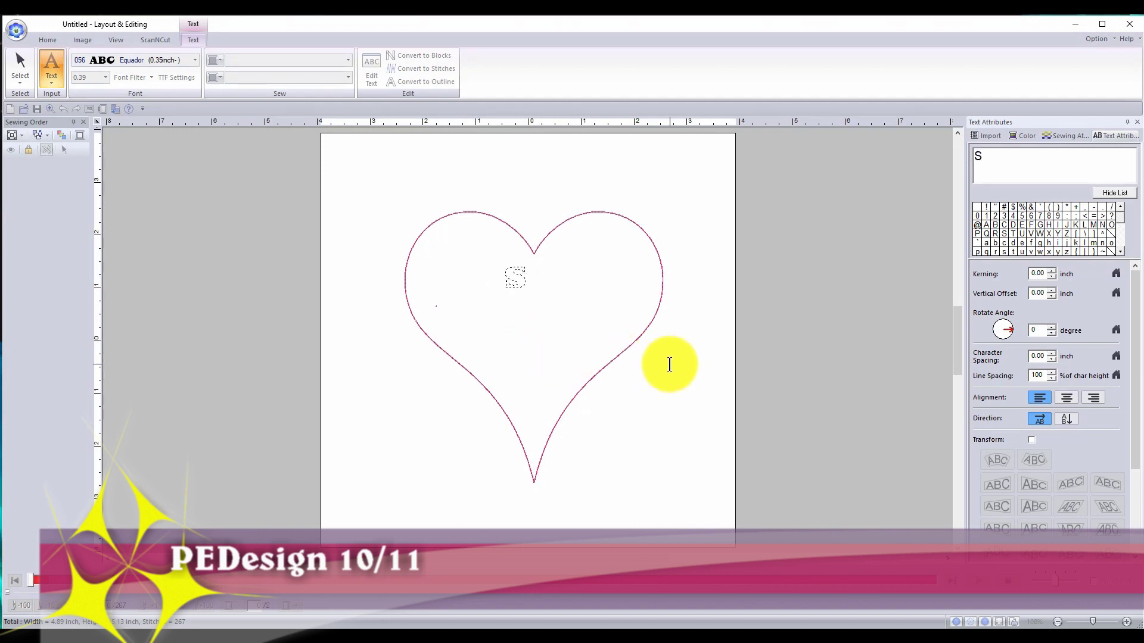
{"action": "key", "text": "Escape"}
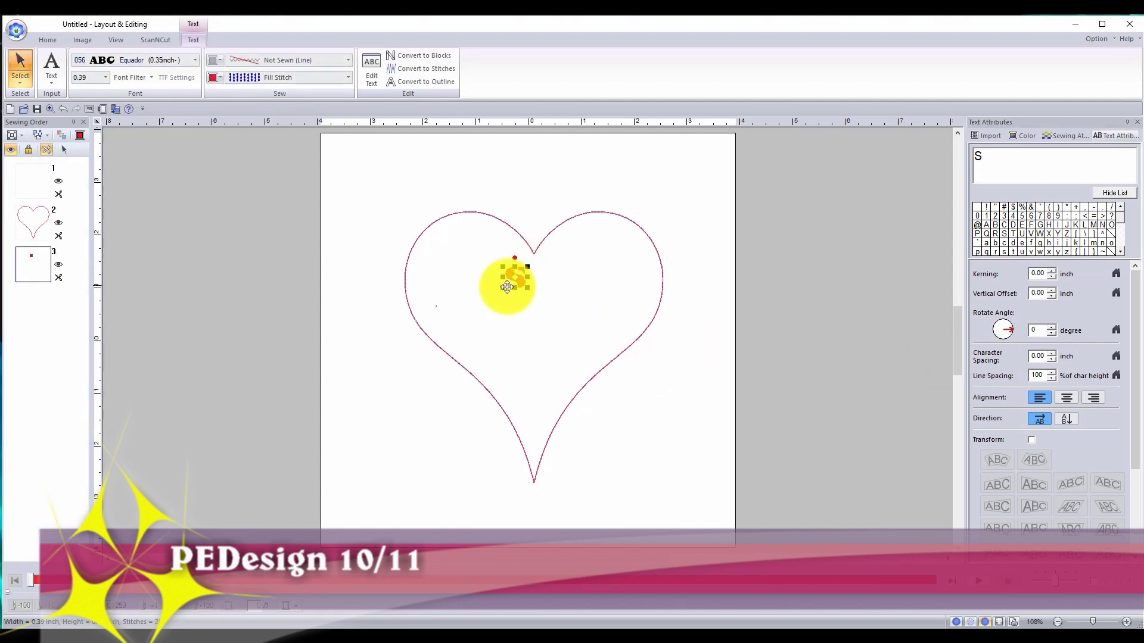
{"action": "left_click_drag", "start_coordinate": [502, 288], "coordinate": [351, 402]}
{"action": "left_click_drag", "start_coordinate": [477, 347], "coordinate": [502, 316]}
Try Satin Stitch as the region stitch of the S, and set it back to Fill Stitch.
{"action": "left_click", "coordinate": [325, 78]}
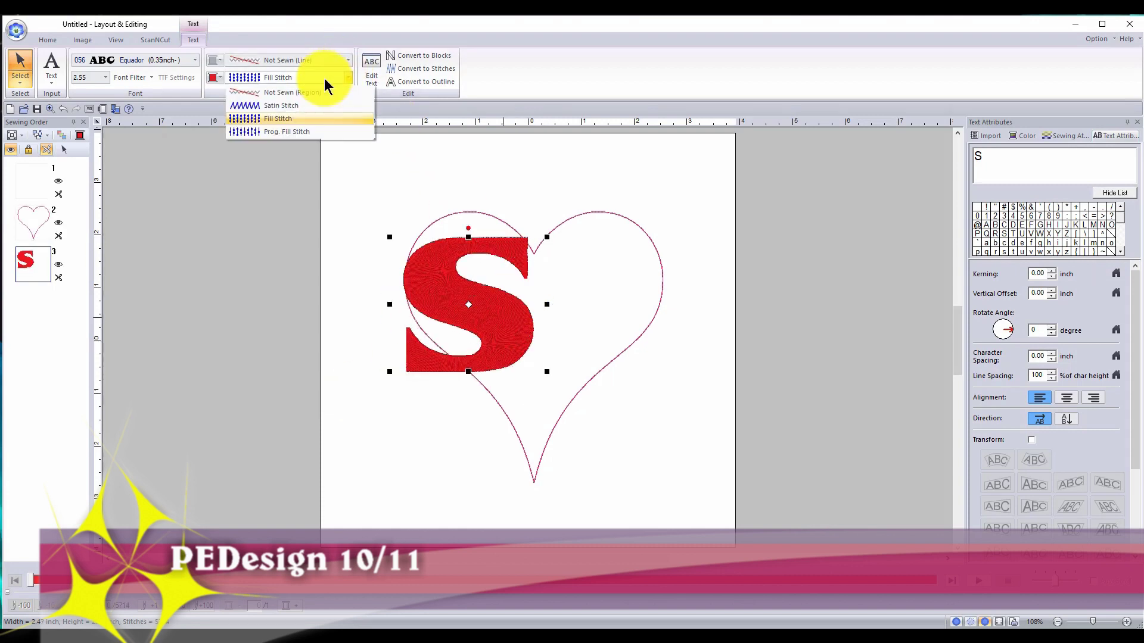
{"action": "left_click", "coordinate": [302, 106]}
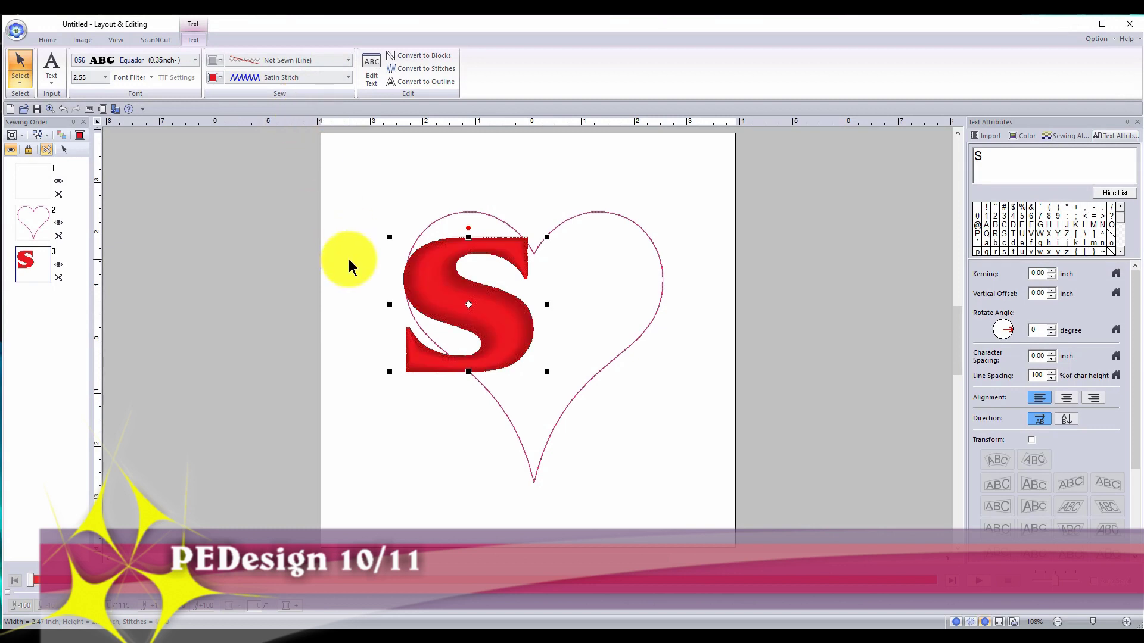
{"action": "left_click", "coordinate": [485, 331]}
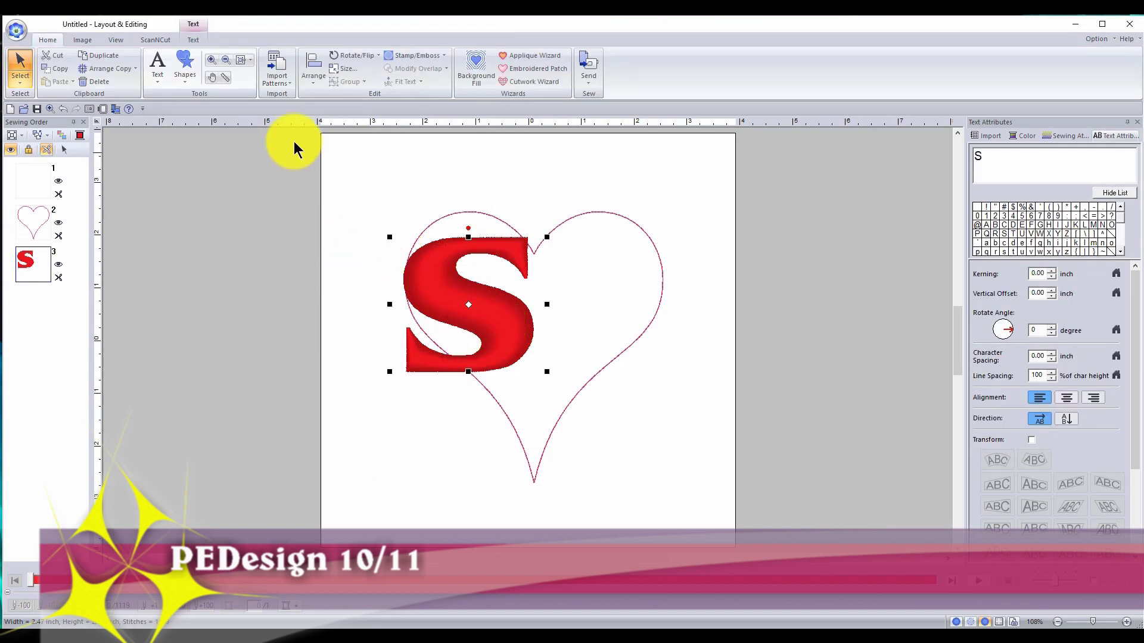
{"action": "right_click", "coordinate": [438, 274]}
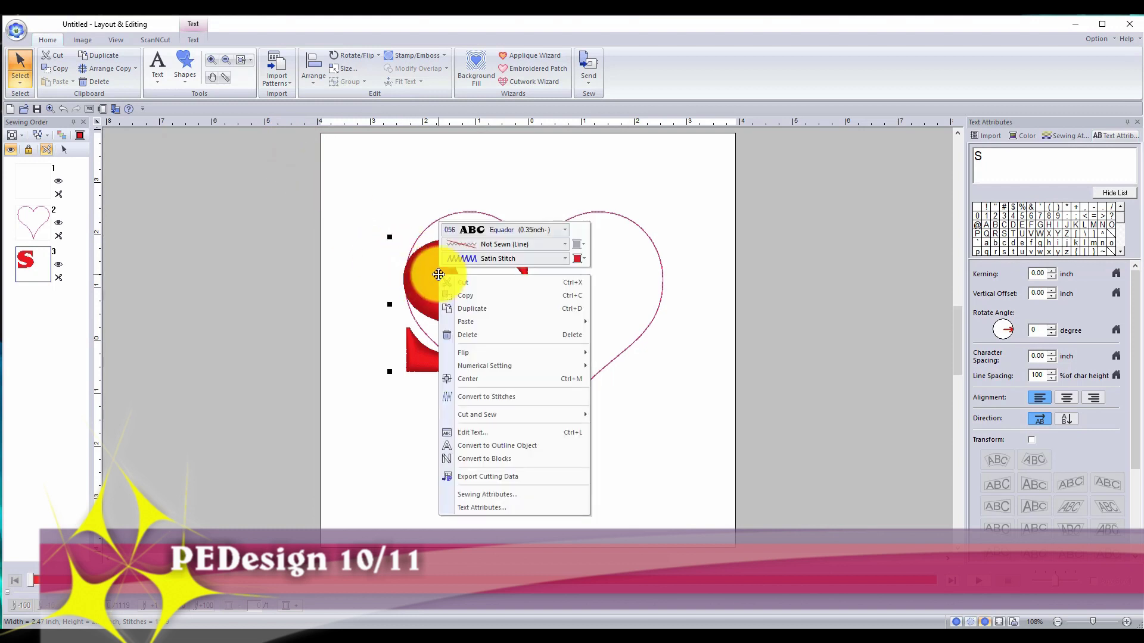
{"action": "left_click", "coordinate": [512, 258]}
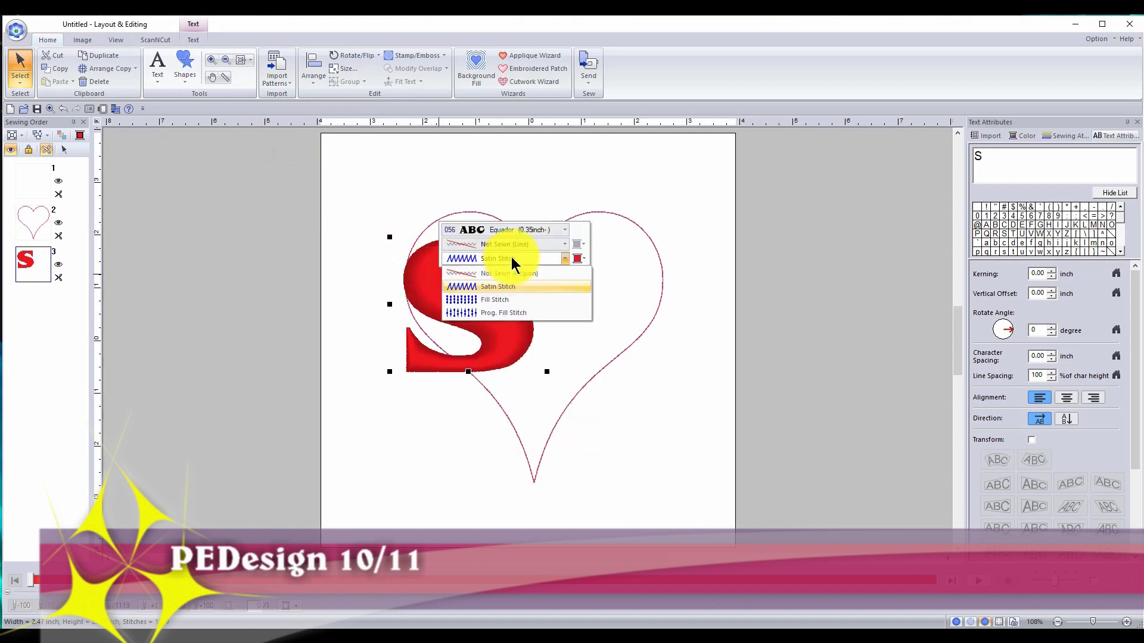
{"action": "left_click", "coordinate": [498, 299]}
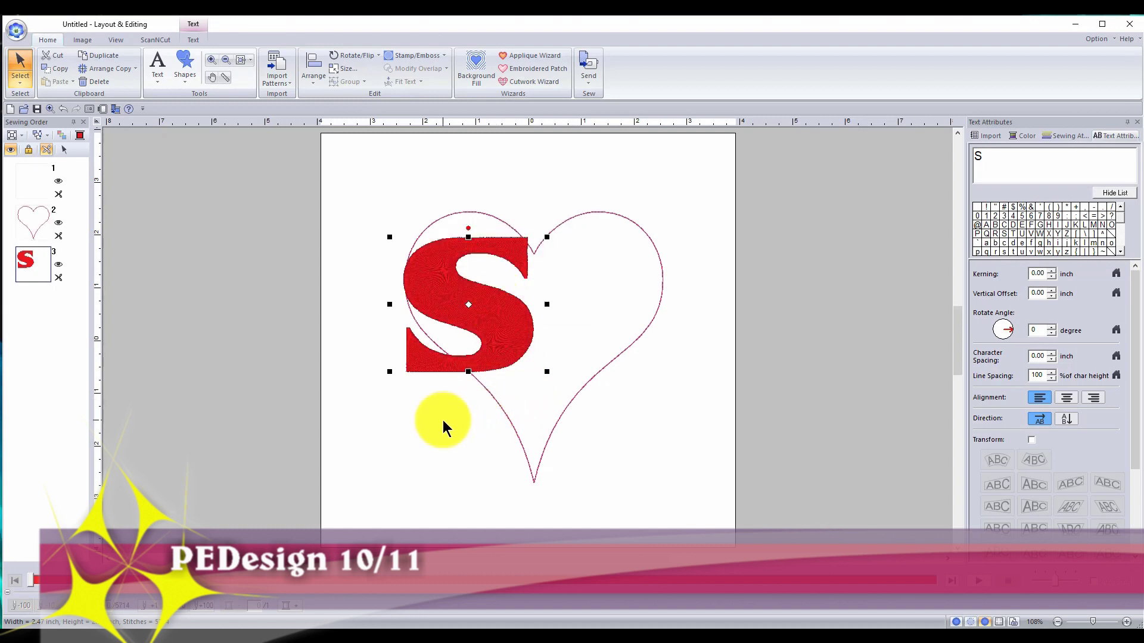
Convert the S text to blocks so it becomes an editable shape.
{"action": "scroll", "coordinate": [438, 321], "scroll_direction": "up", "scroll_amount": 2}
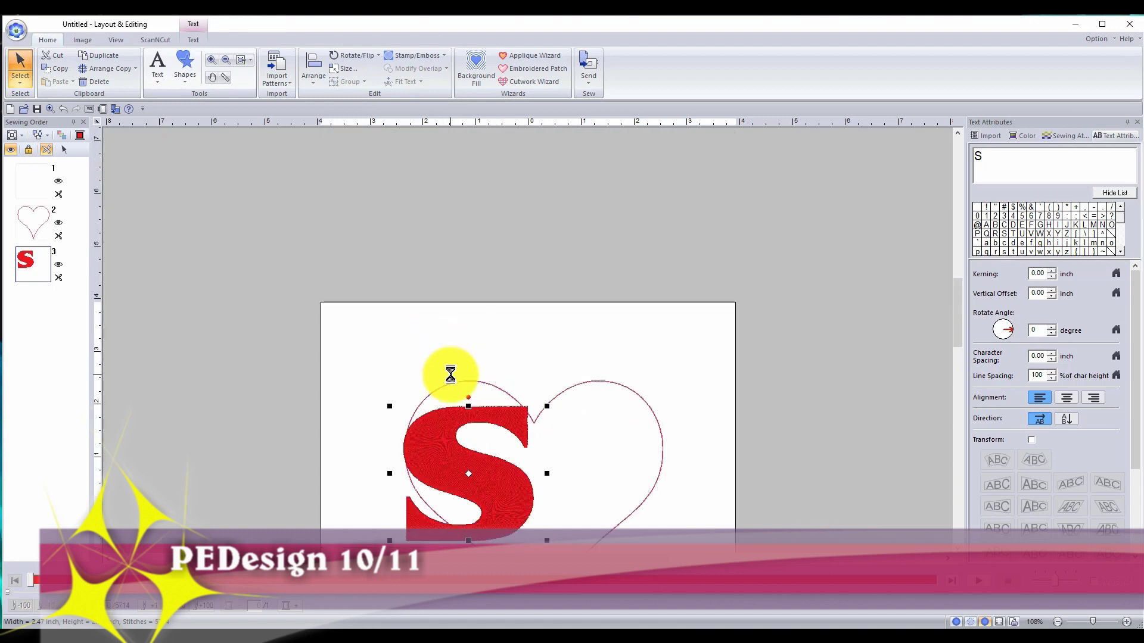
{"action": "scroll", "coordinate": [453, 375], "scroll_direction": "down", "scroll_amount": 2}
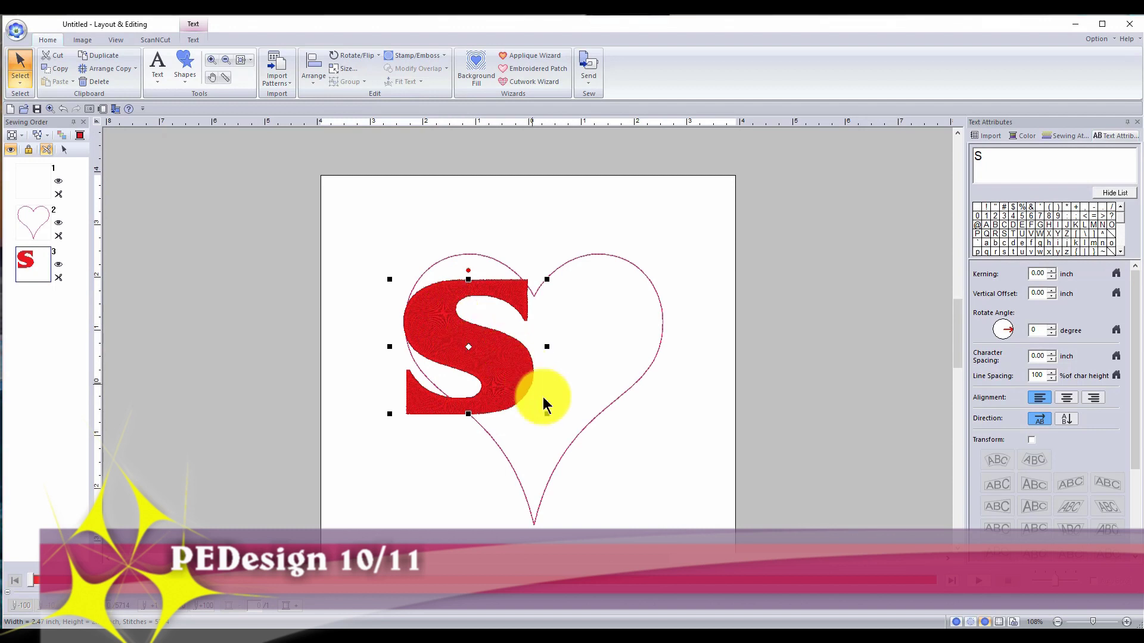
{"action": "left_click", "coordinate": [592, 368]}
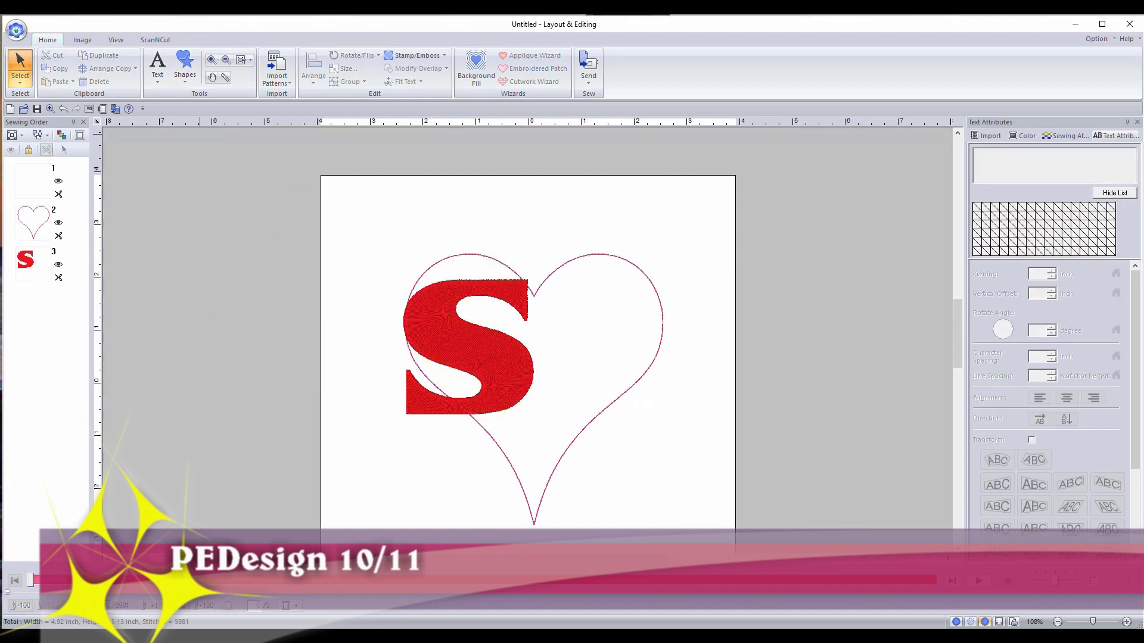
{"action": "left_click", "coordinate": [20, 84]}
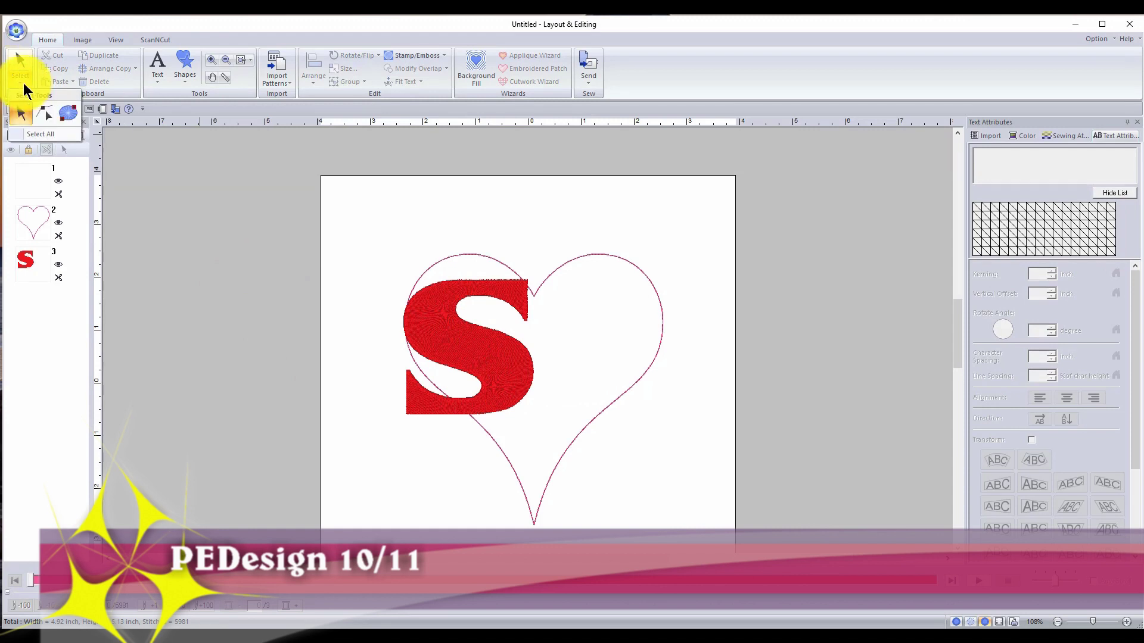
{"action": "left_click", "coordinate": [40, 105]}
{"action": "left_click", "coordinate": [438, 309]}
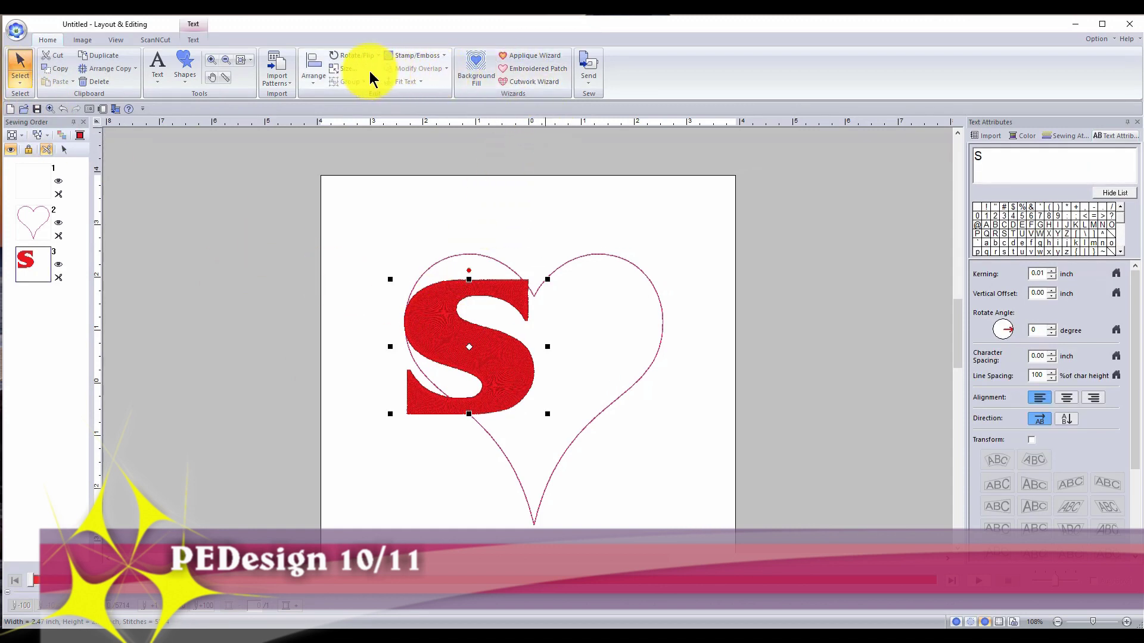
{"action": "left_click", "coordinate": [192, 40]}
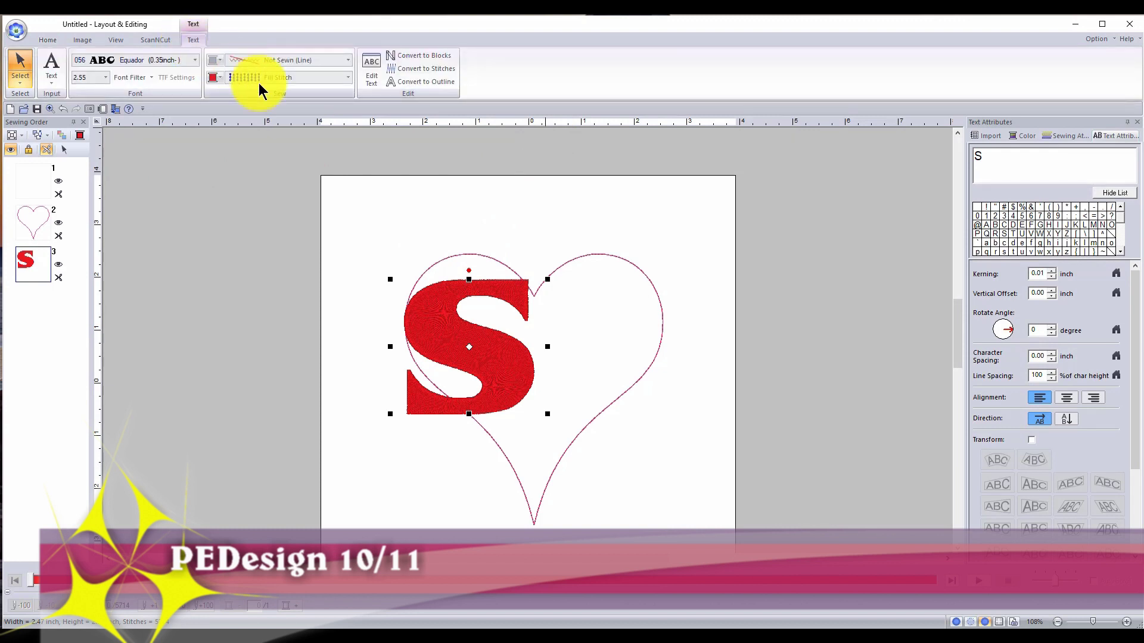
{"action": "left_click", "coordinate": [430, 57]}
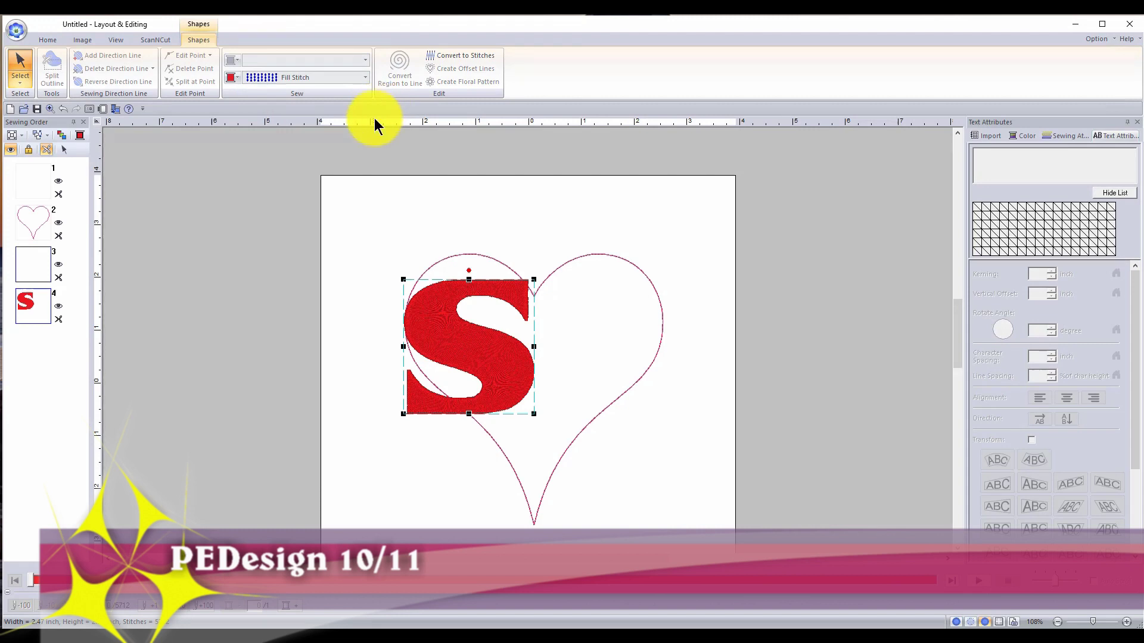
Edit the S's points and delete all its sewing direction lines except the one selected at its lower right curve.
{"action": "left_click", "coordinate": [26, 78]}
{"action": "left_click", "coordinate": [44, 113]}
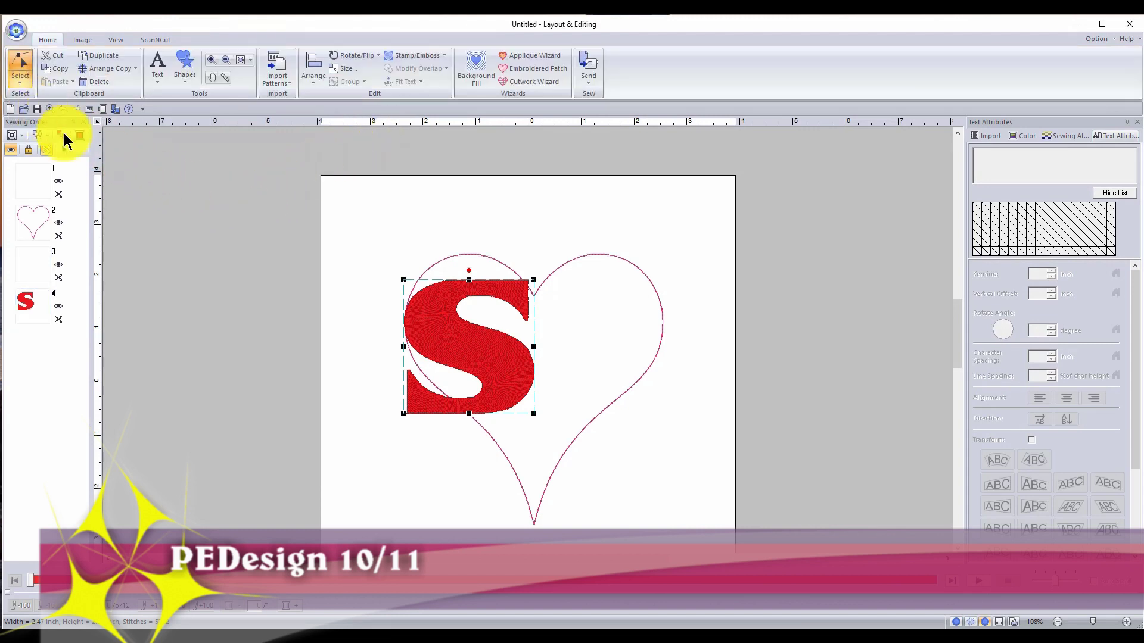
{"action": "left_click", "coordinate": [453, 332]}
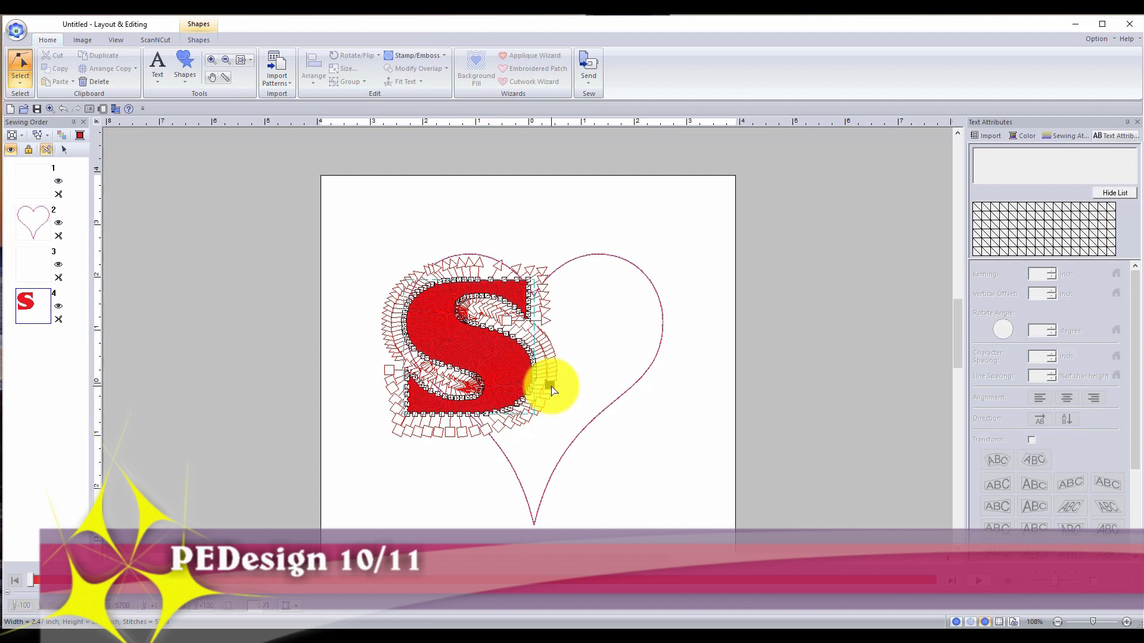
{"action": "right_click", "coordinate": [552, 390]}
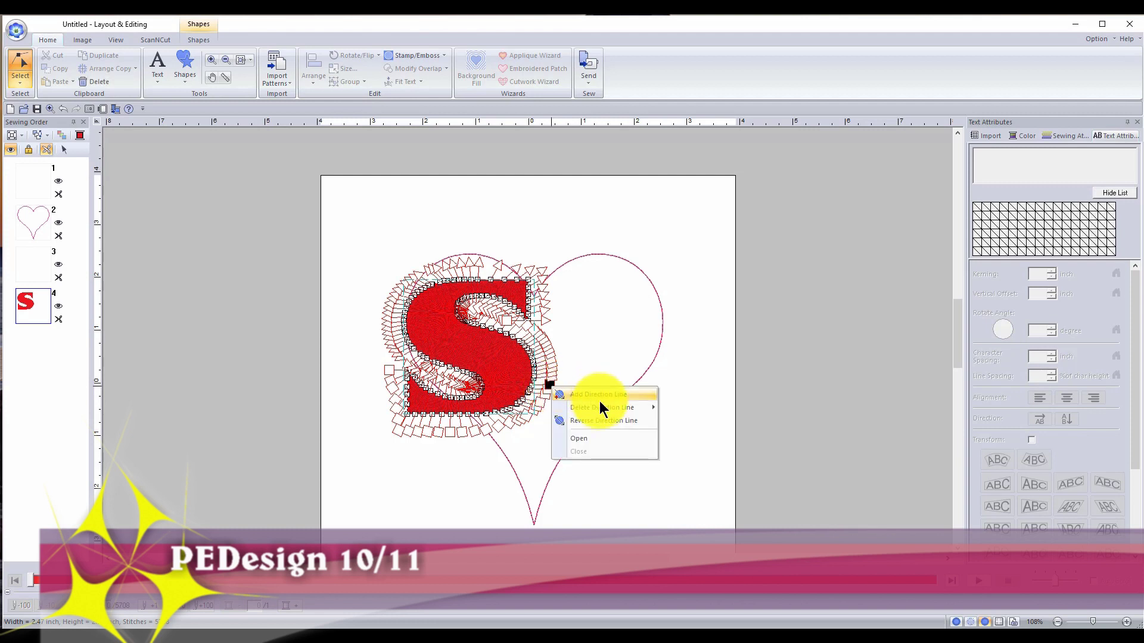
{"action": "mouse_move", "coordinate": [614, 409]}
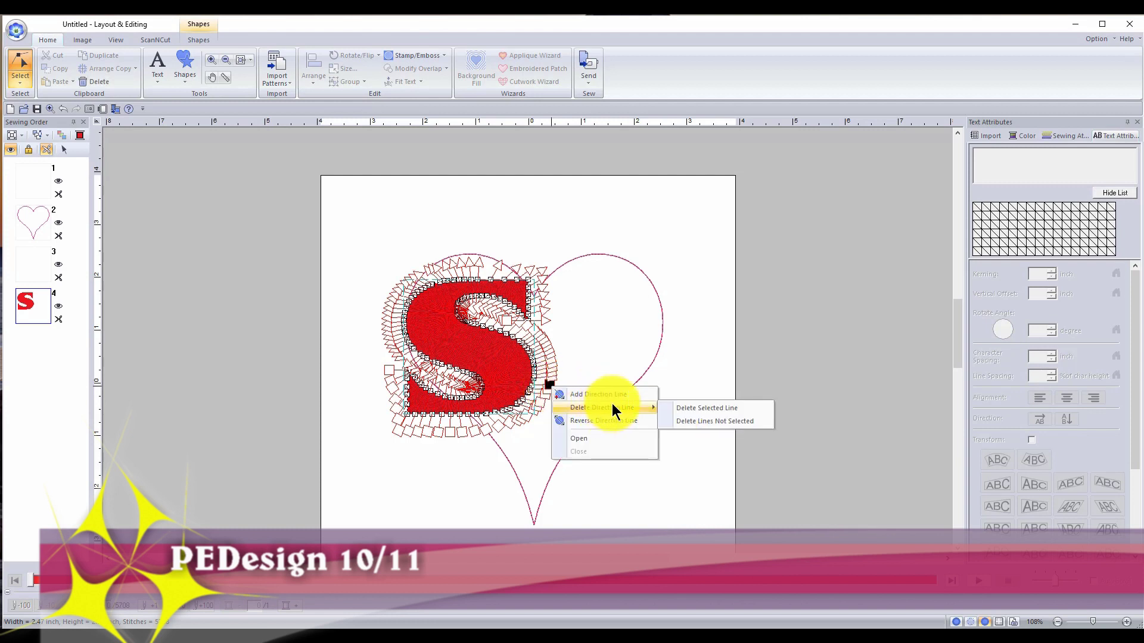
{"action": "left_click", "coordinate": [718, 425]}
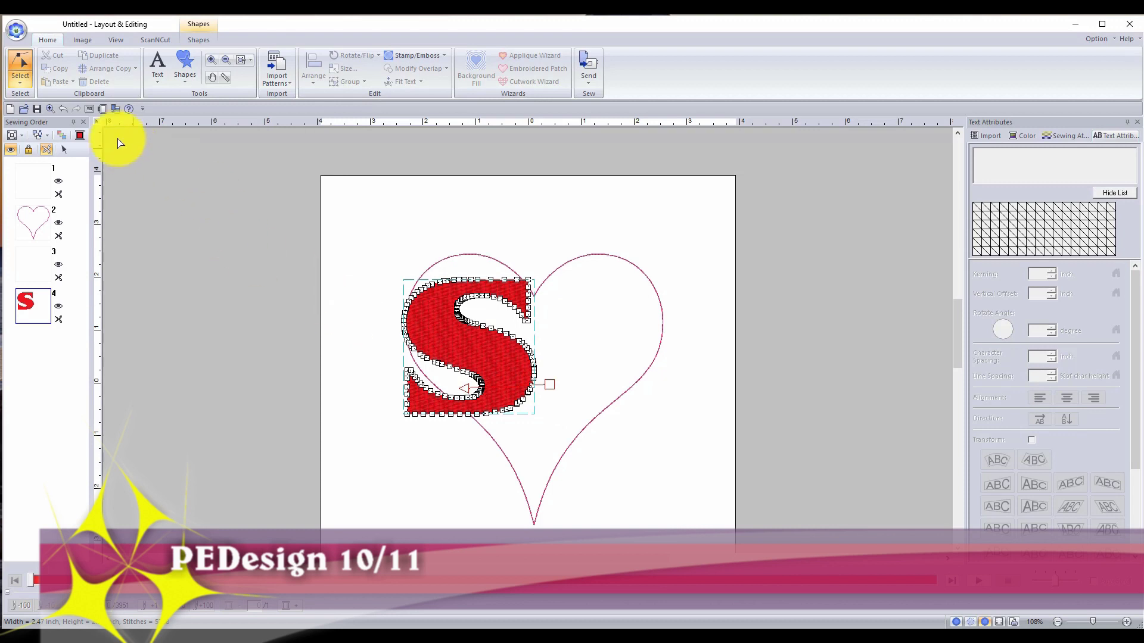
Return to object selection and move the S slightly up and right within the heart's left half.
{"action": "left_click", "coordinate": [23, 84]}
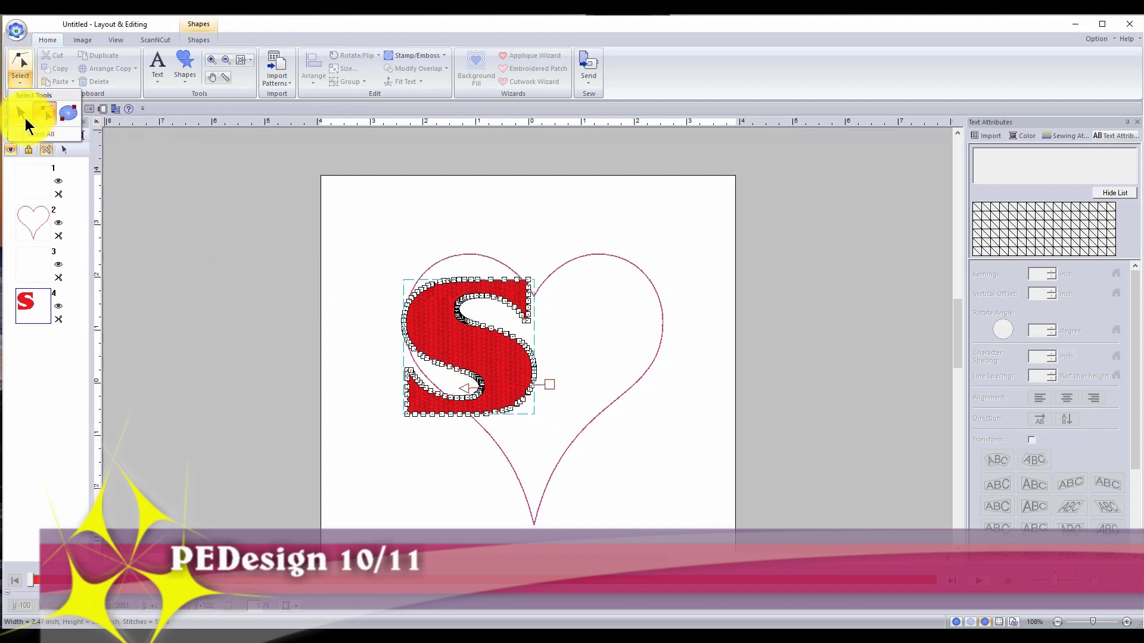
{"action": "left_click", "coordinate": [25, 118]}
{"action": "left_click", "coordinate": [531, 327]}
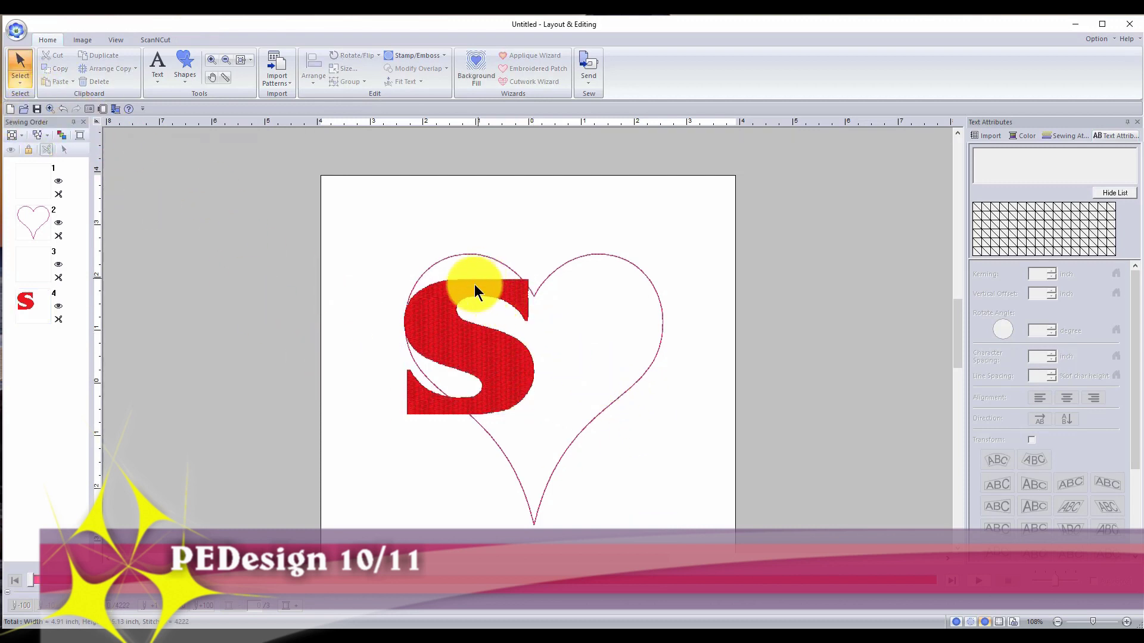
{"action": "mouse_move", "coordinate": [471, 290]}
{"action": "left_mouse_down"}
{"action": "mouse_move", "coordinate": [472, 261]}
{"action": "mouse_move", "coordinate": [479, 271]}
{"action": "left_mouse_up"}
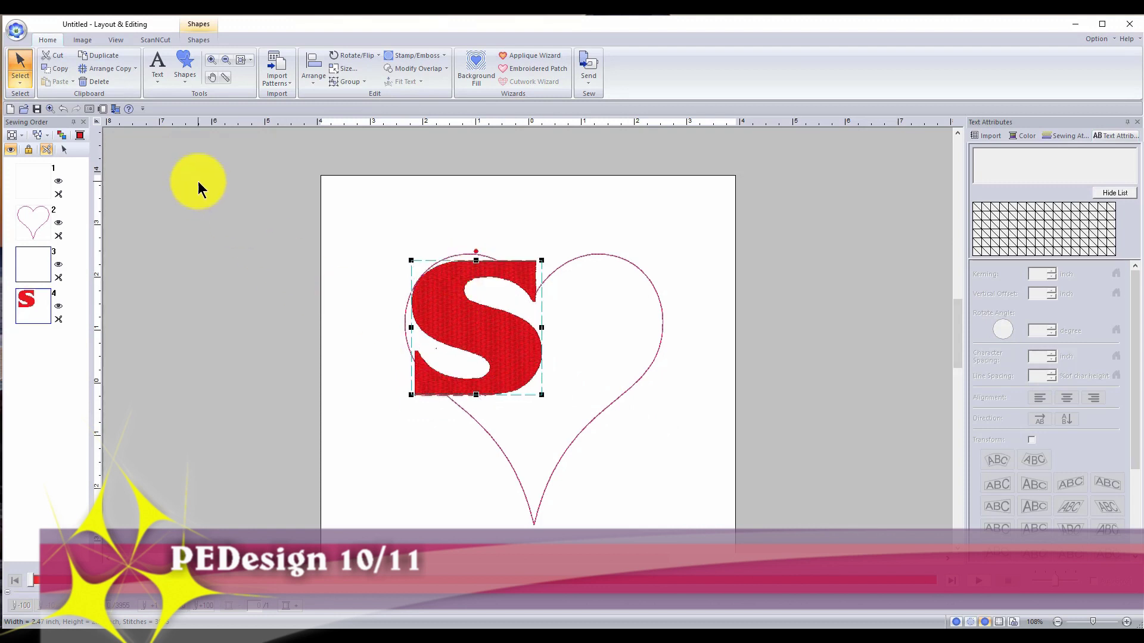
Try moving an outline point on the S's upper edge, undo it, and return to object selection.
{"action": "left_click", "coordinate": [22, 81]}
{"action": "left_click", "coordinate": [45, 112]}
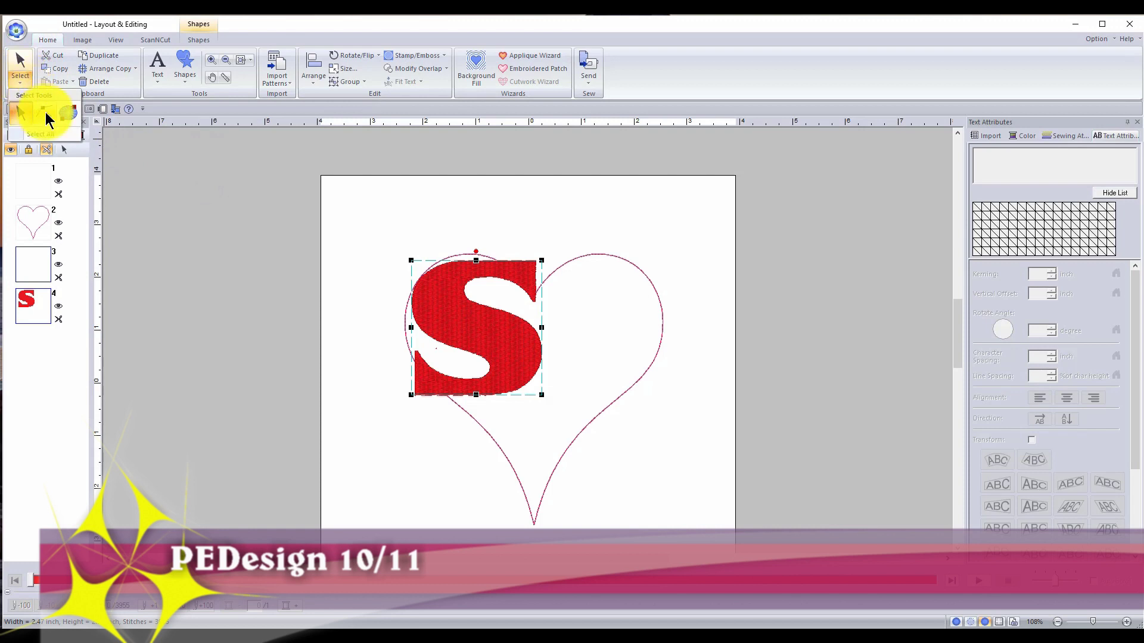
{"action": "double_click", "coordinate": [469, 264]}
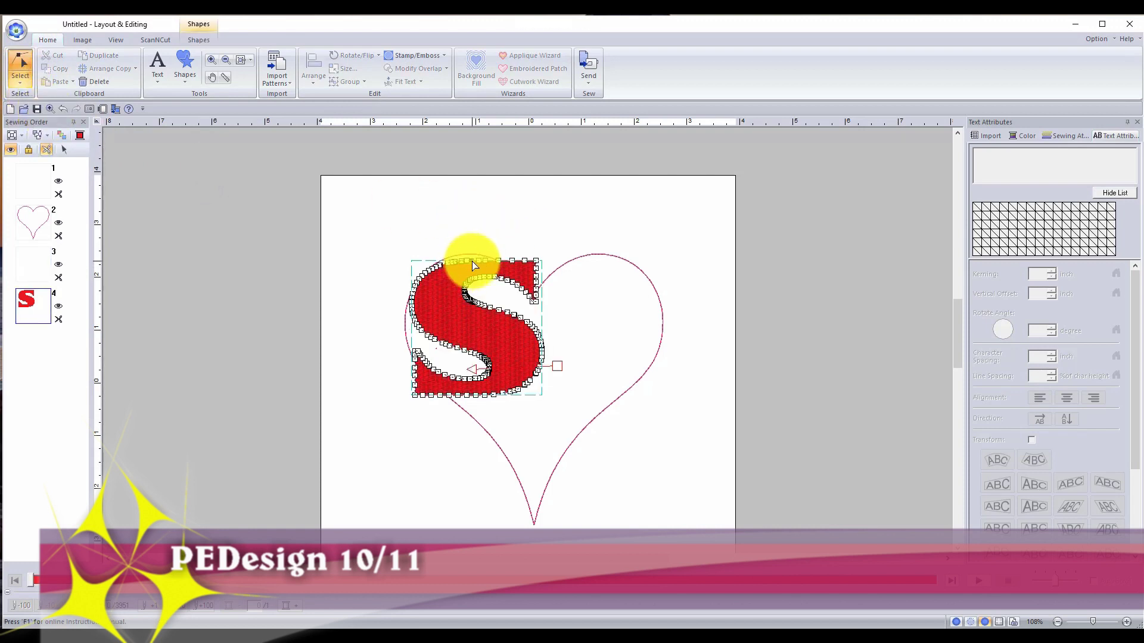
{"action": "left_click_drag", "start_coordinate": [475, 258], "coordinate": [473, 256]}
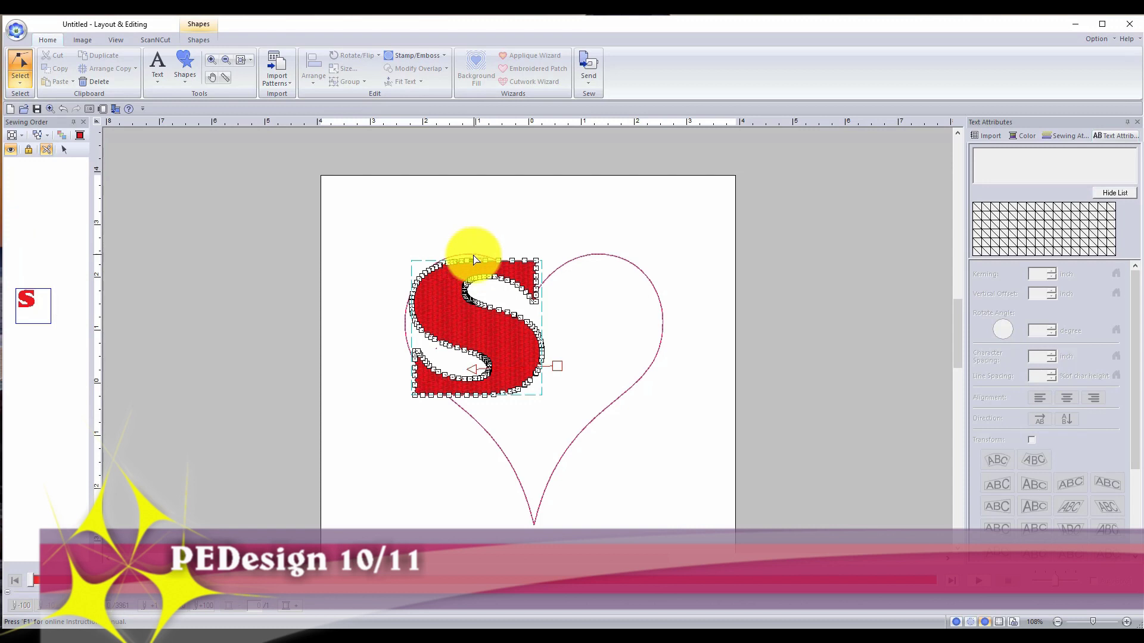
{"action": "key", "text": "ctrl+z"}
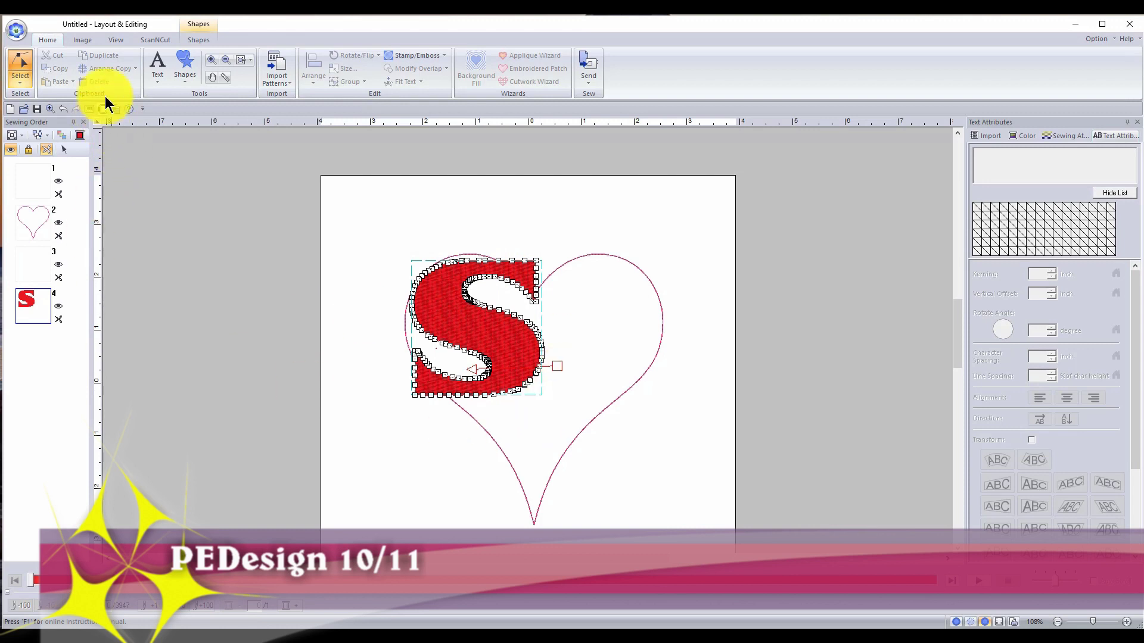
{"action": "left_click", "coordinate": [22, 83]}
{"action": "left_click", "coordinate": [26, 113]}
Look through the emboss stamp patterns for the S, picking pat14 and pat13, and close the stamp settings.
{"action": "left_click", "coordinate": [422, 245]}
{"action": "left_click", "coordinate": [448, 298]}
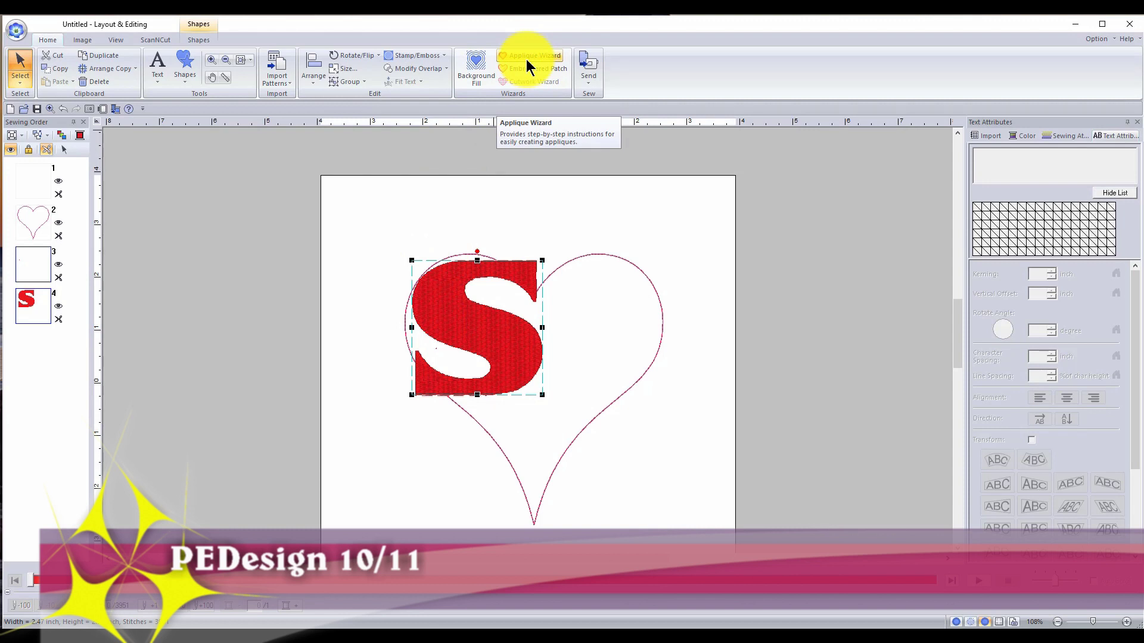
{"action": "left_click", "coordinate": [417, 56]}
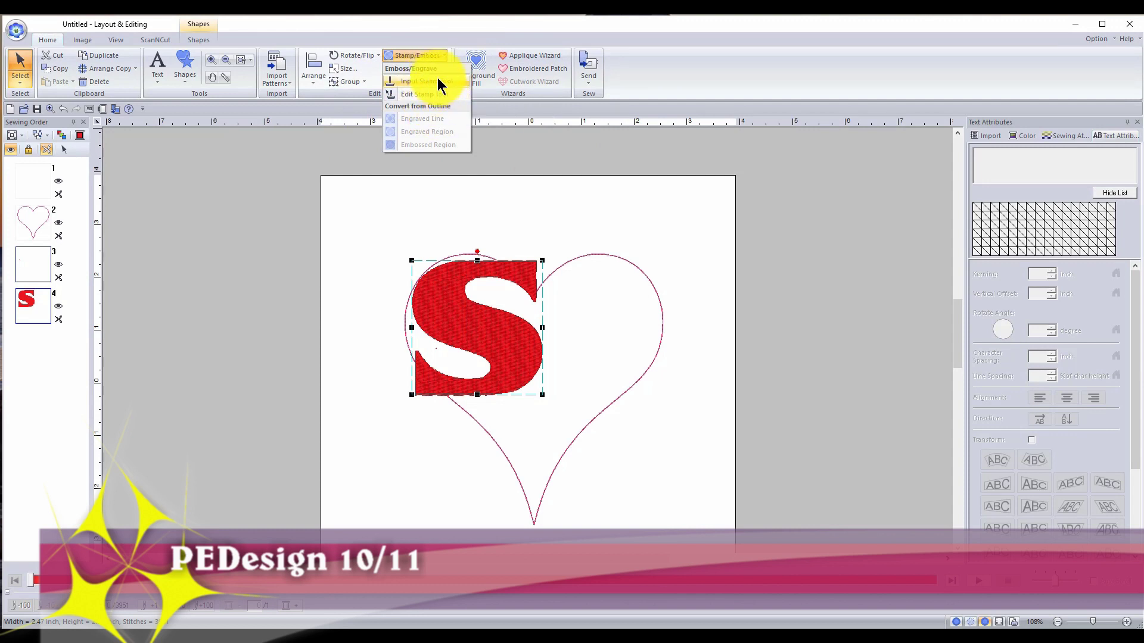
{"action": "left_click", "coordinate": [438, 80]}
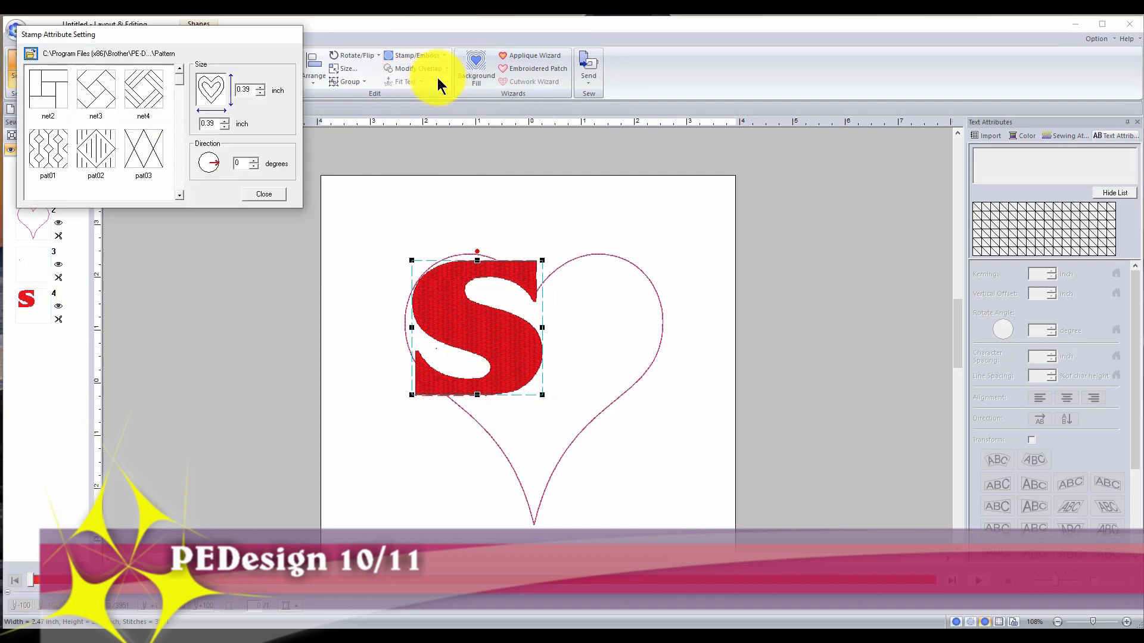
{"action": "left_click", "coordinate": [180, 91]}
{"action": "left_click", "coordinate": [178, 102]}
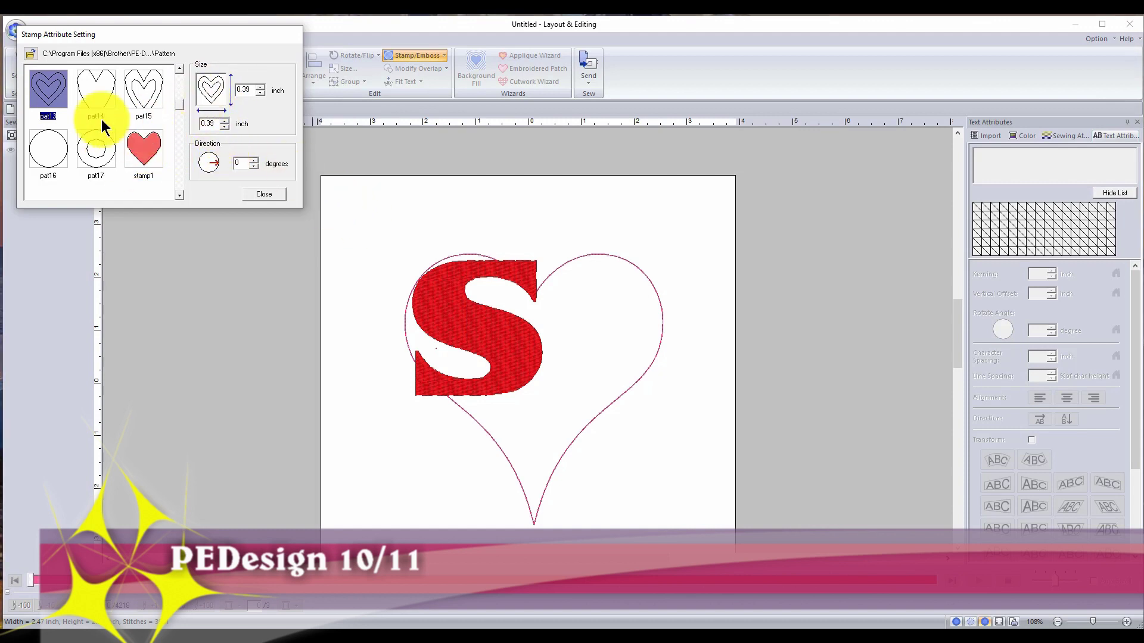
{"action": "left_click", "coordinate": [95, 84]}
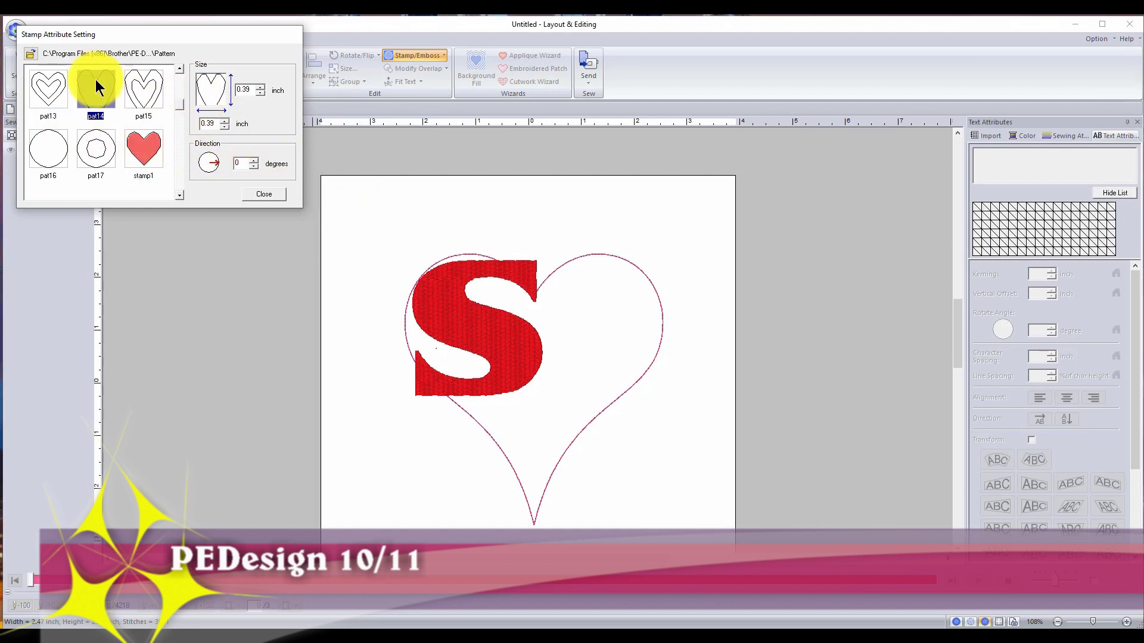
{"action": "left_click", "coordinate": [51, 90]}
{"action": "left_click", "coordinate": [432, 266]}
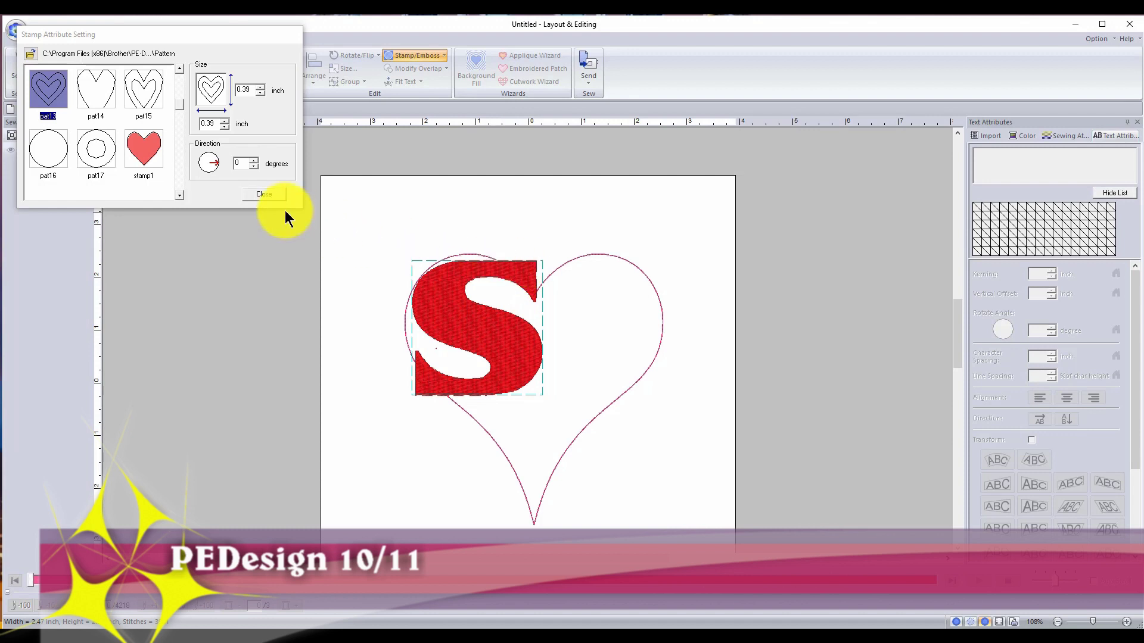
{"action": "left_click", "coordinate": [271, 195]}
Change the heart outline's sewing type to Zigzag Stitch.
{"action": "left_click", "coordinate": [606, 255]}
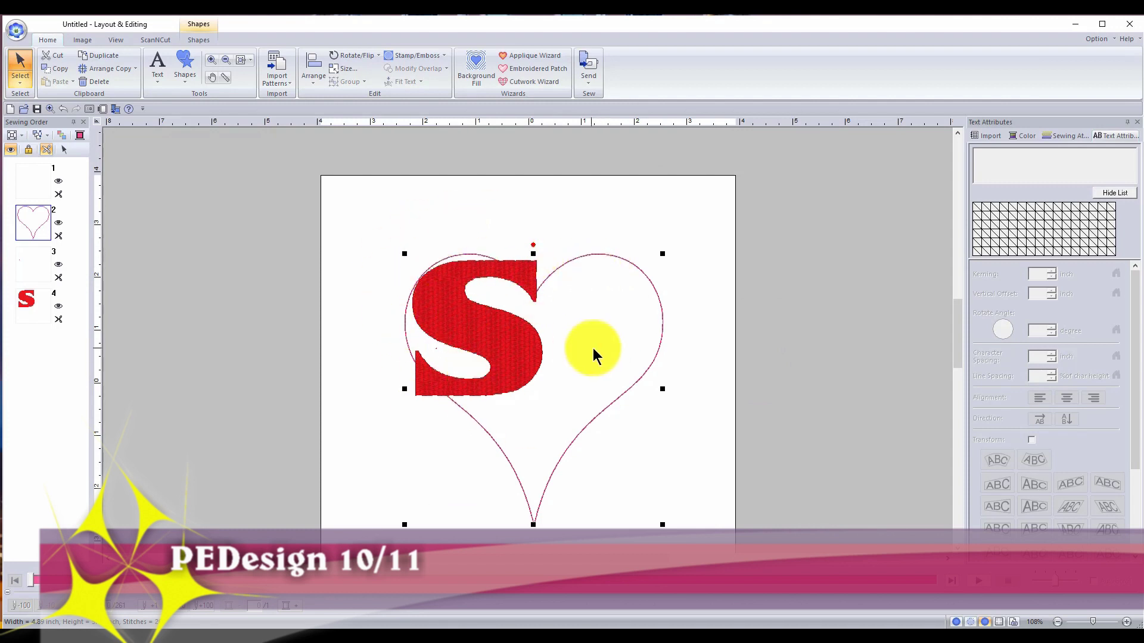
{"action": "right_click", "coordinate": [604, 255]}
{"action": "left_click", "coordinate": [688, 223]}
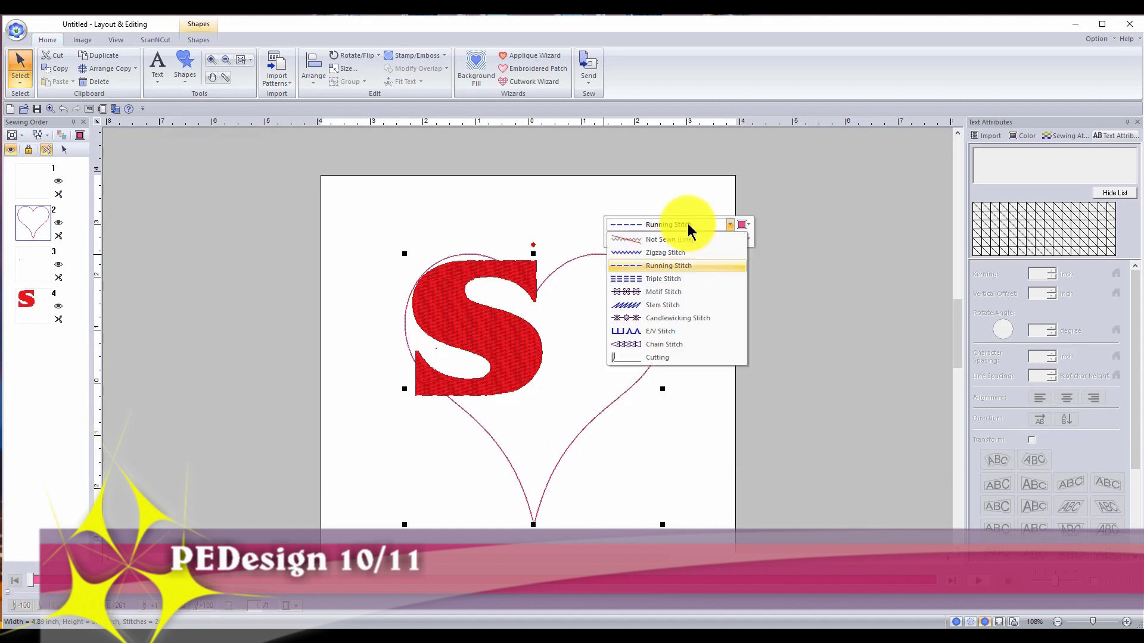
{"action": "left_click", "coordinate": [671, 253]}
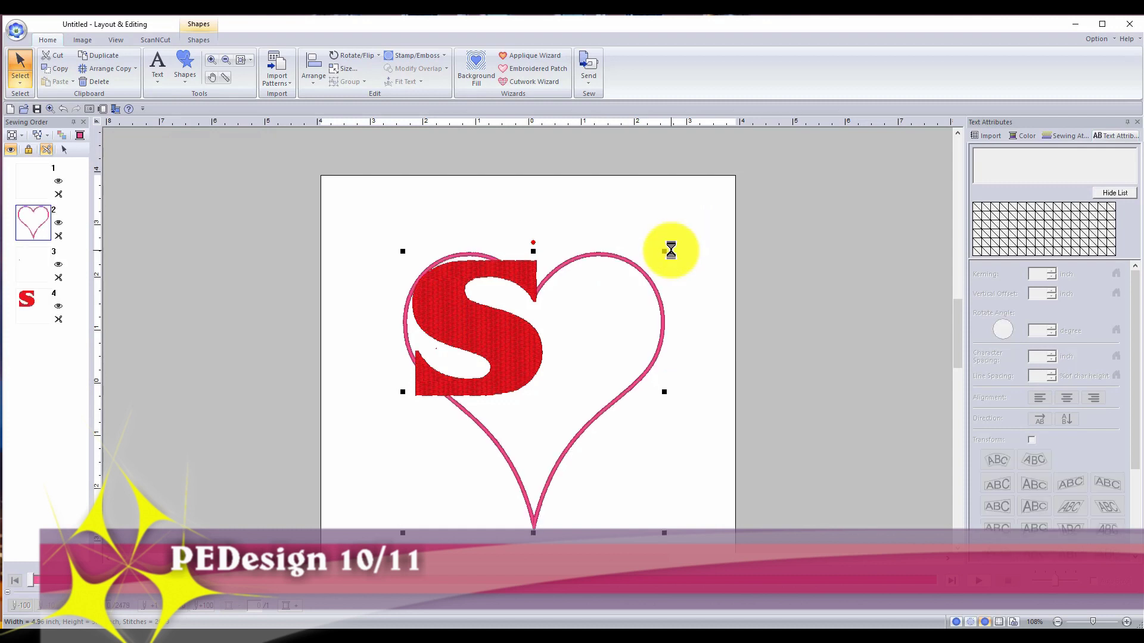
{"action": "left_click", "coordinate": [677, 291]}
{"action": "left_click", "coordinate": [649, 284]}
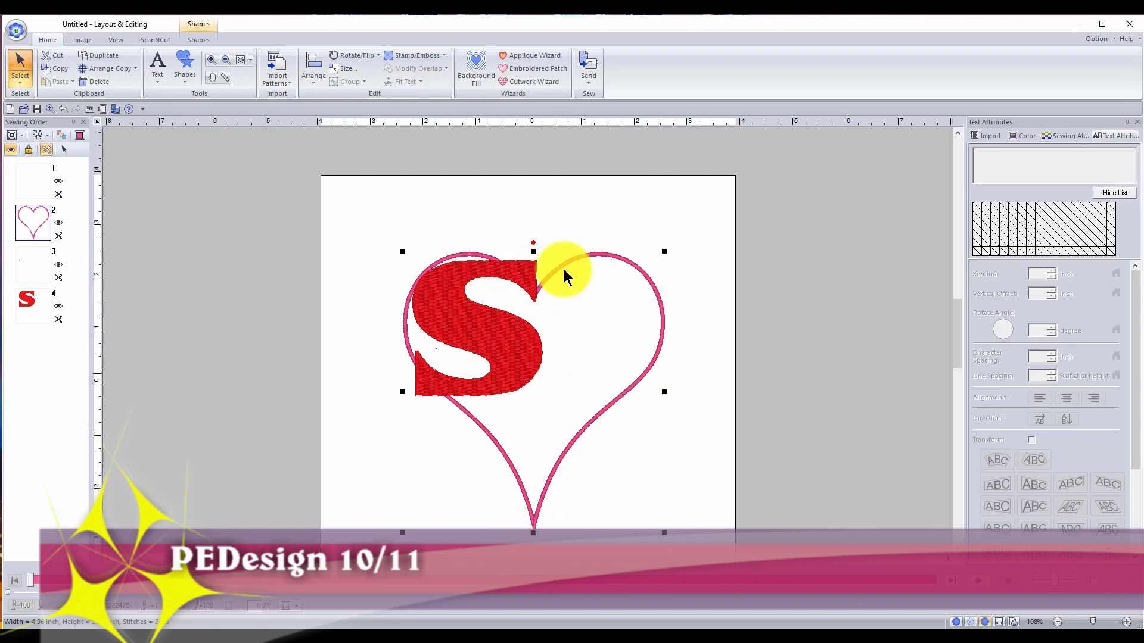
Move the S ahead of the heart, to the start of the sewing order.
{"action": "left_click", "coordinate": [511, 350]}
{"action": "left_click", "coordinate": [443, 439]}
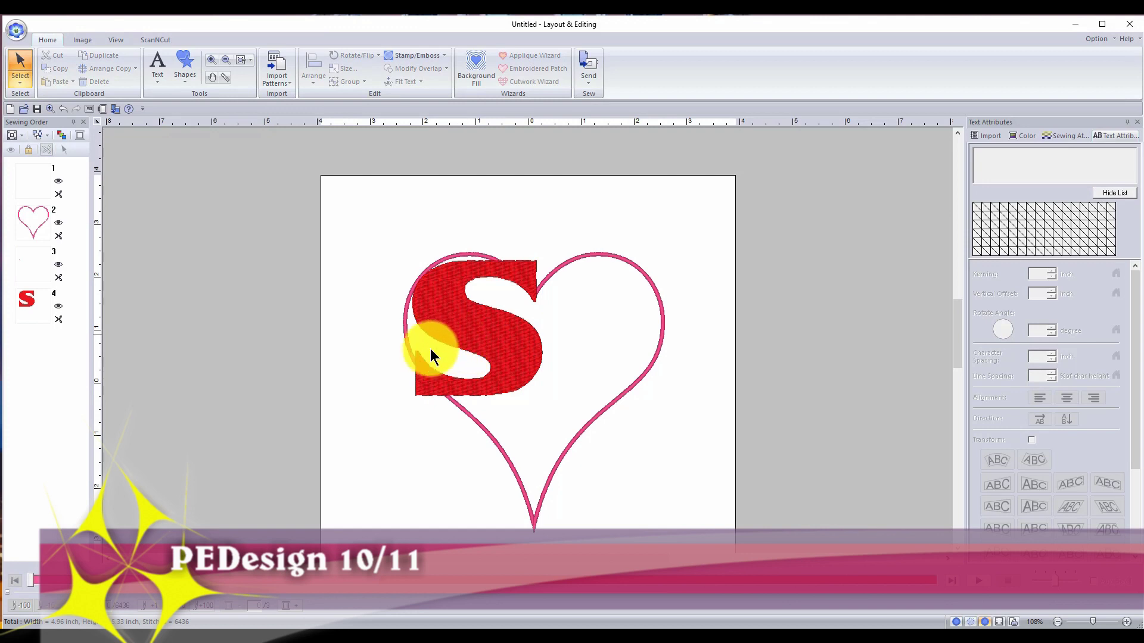
{"action": "left_click_drag", "start_coordinate": [35, 301], "coordinate": [45, 169]}
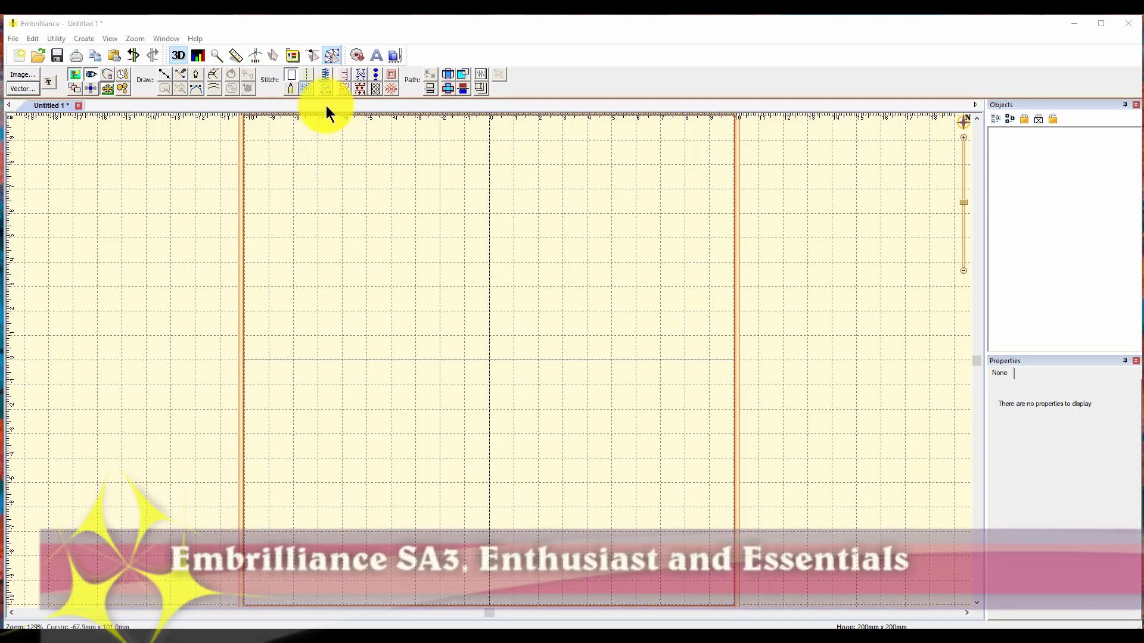
Switch to Embrilliance and insert the Heart 1 outline from the Embrilliance: Outlines library catalog.
{"action": "left_click", "coordinate": [357, 57]}
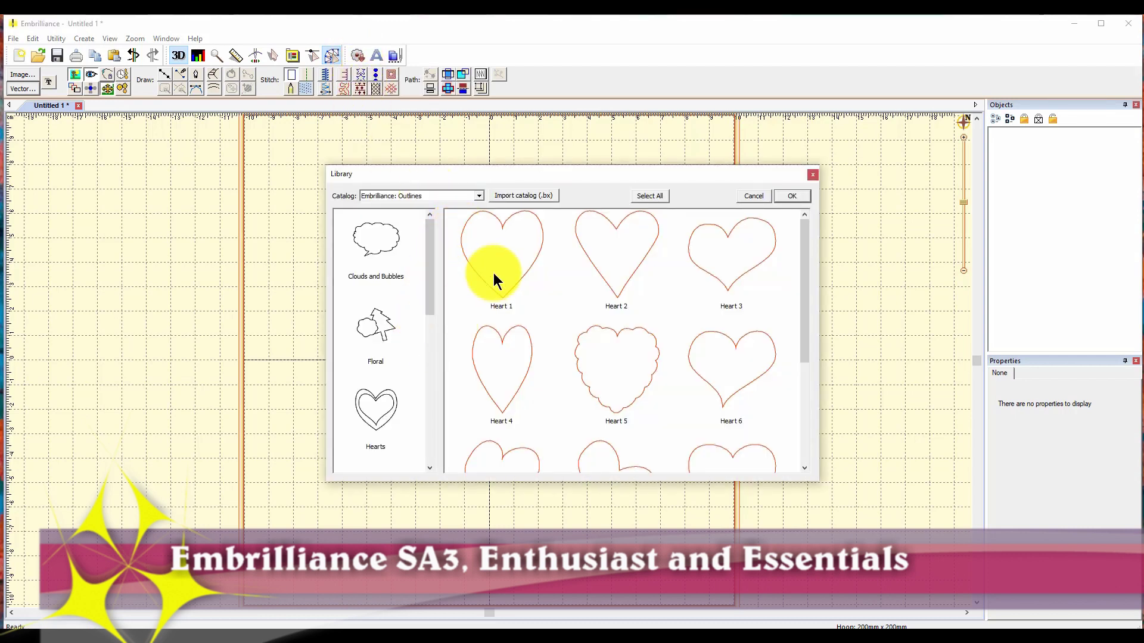
{"action": "left_click", "coordinate": [493, 280]}
{"action": "left_click_drag", "start_coordinate": [806, 295], "coordinate": [733, 234]}
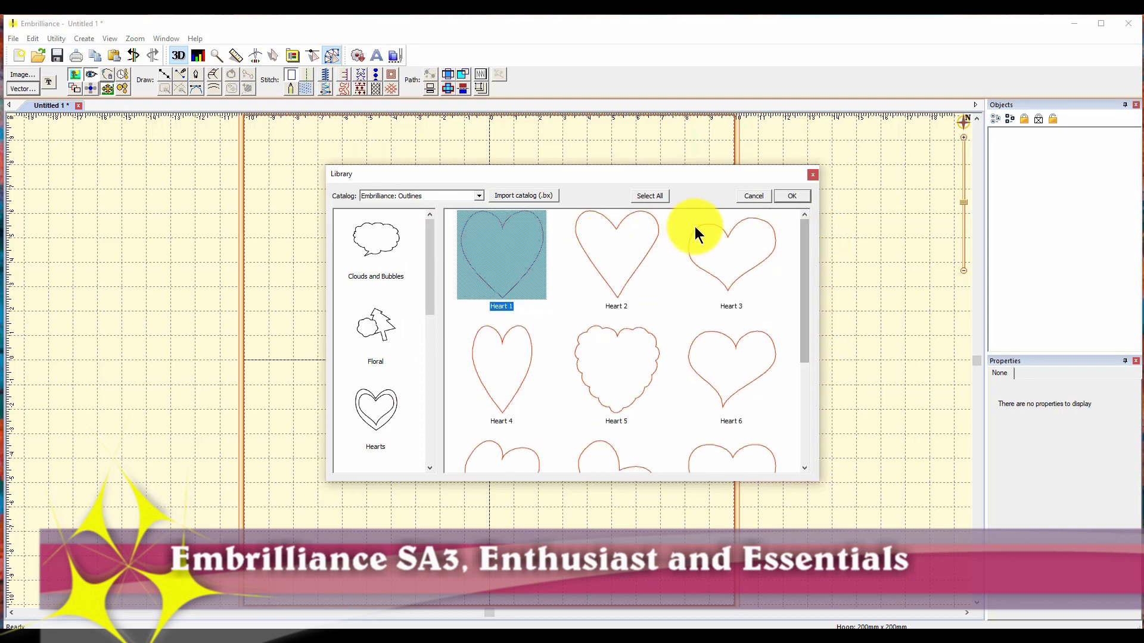
{"action": "left_click", "coordinate": [791, 196]}
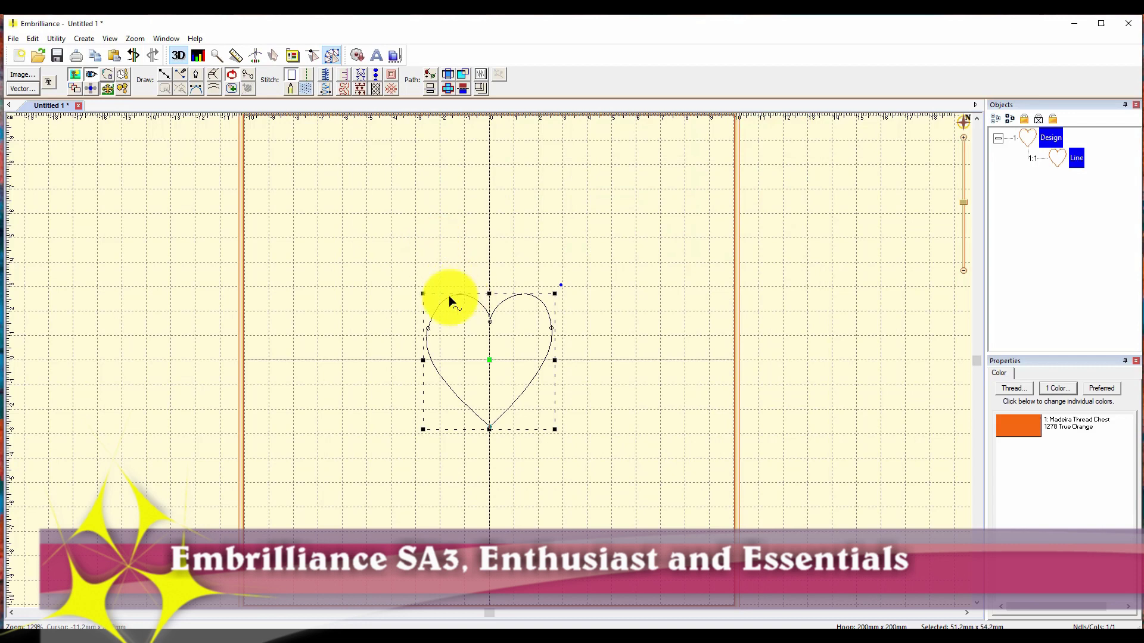
Enlarge the heart to about 125 by 133 mm centred in the hoop and give it a Run stitch.
{"action": "left_click_drag", "start_coordinate": [414, 272], "coordinate": [325, 154]}
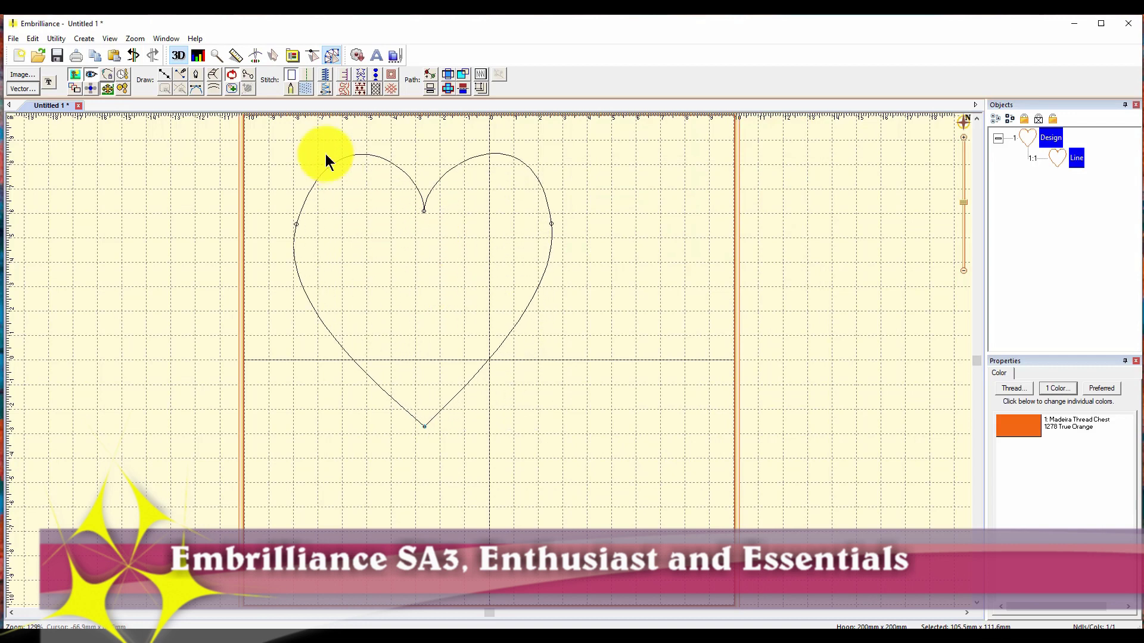
{"action": "left_click_drag", "start_coordinate": [423, 290], "coordinate": [475, 356]}
{"action": "left_click_drag", "start_coordinate": [607, 217], "coordinate": [657, 173]}
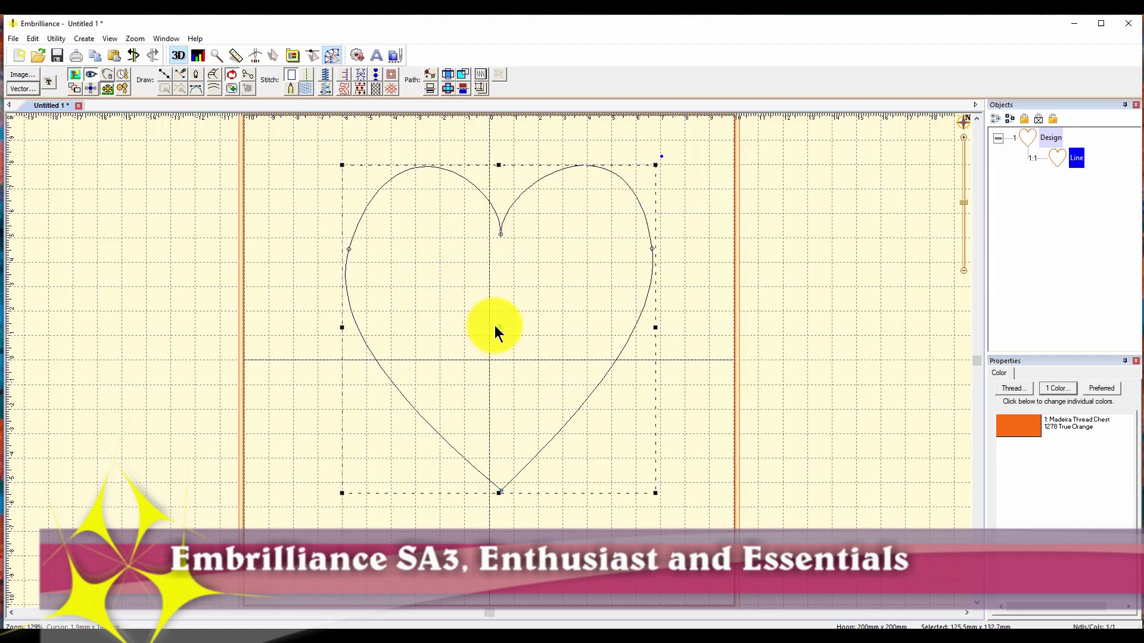
{"action": "left_click_drag", "start_coordinate": [495, 325], "coordinate": [486, 360]}
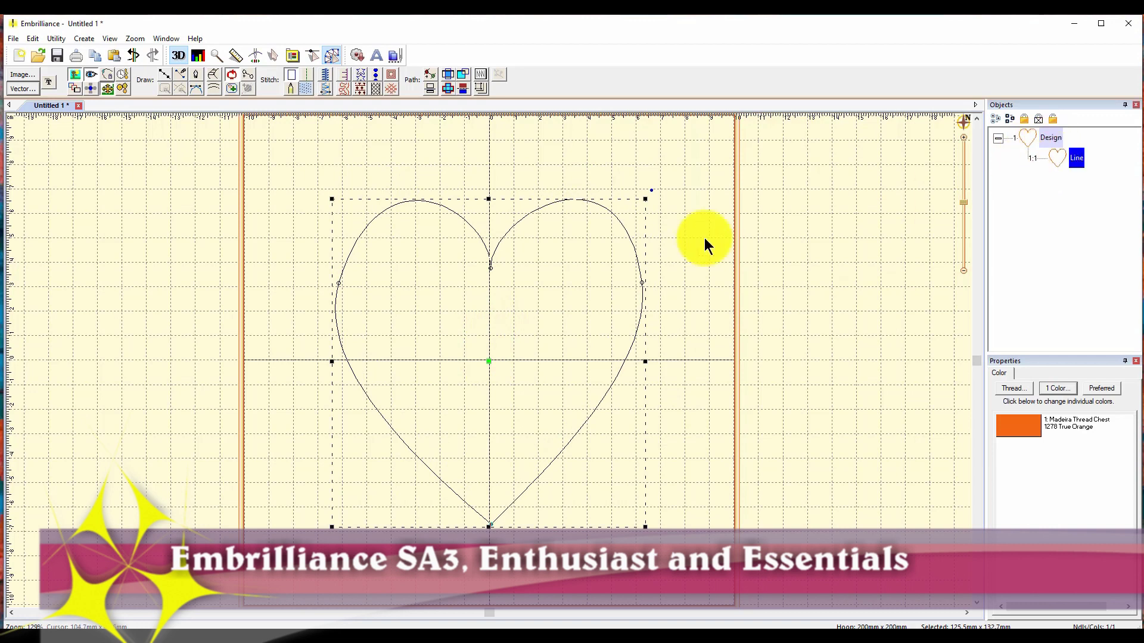
{"action": "left_click", "coordinate": [307, 74]}
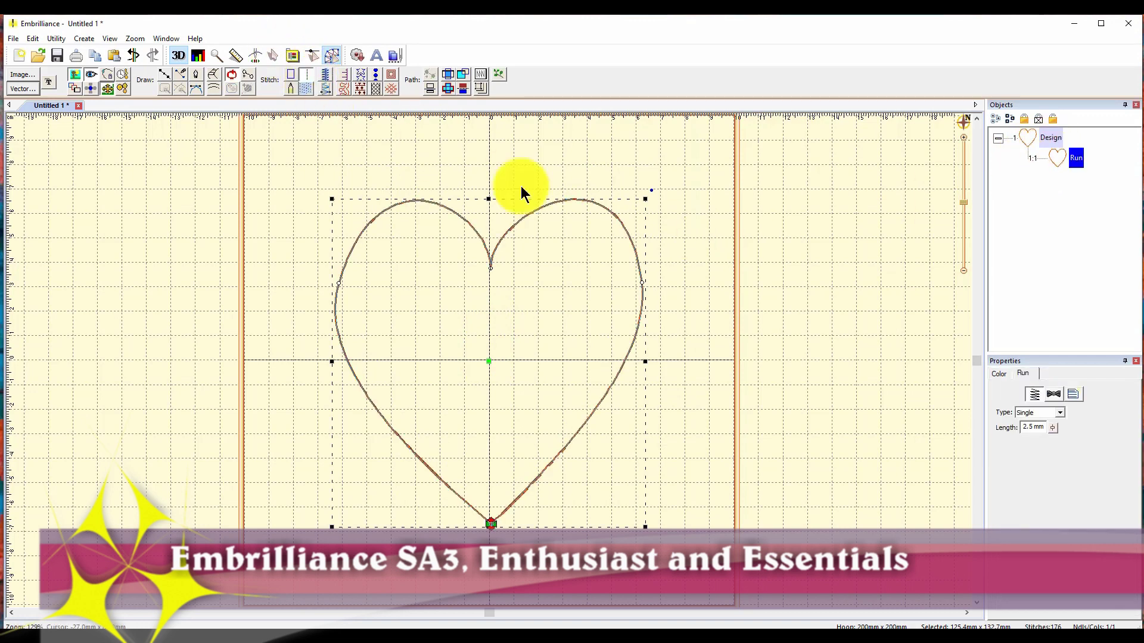
{"action": "left_click", "coordinate": [760, 184]}
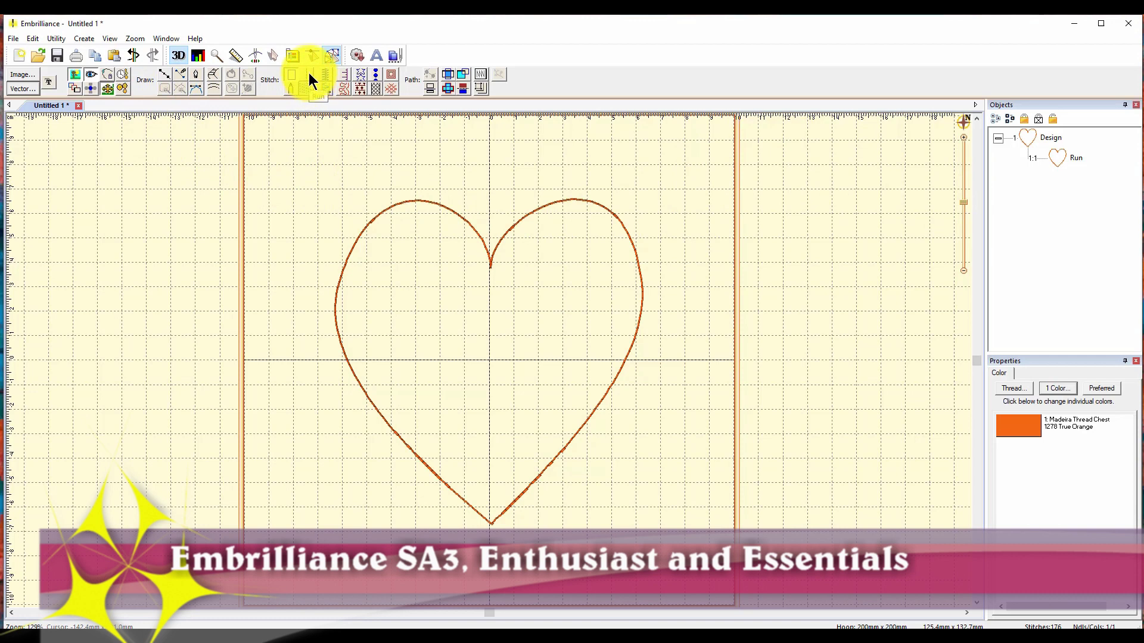
Add a lettering object in the Block font with the text S.
{"action": "left_click", "coordinate": [376, 56]}
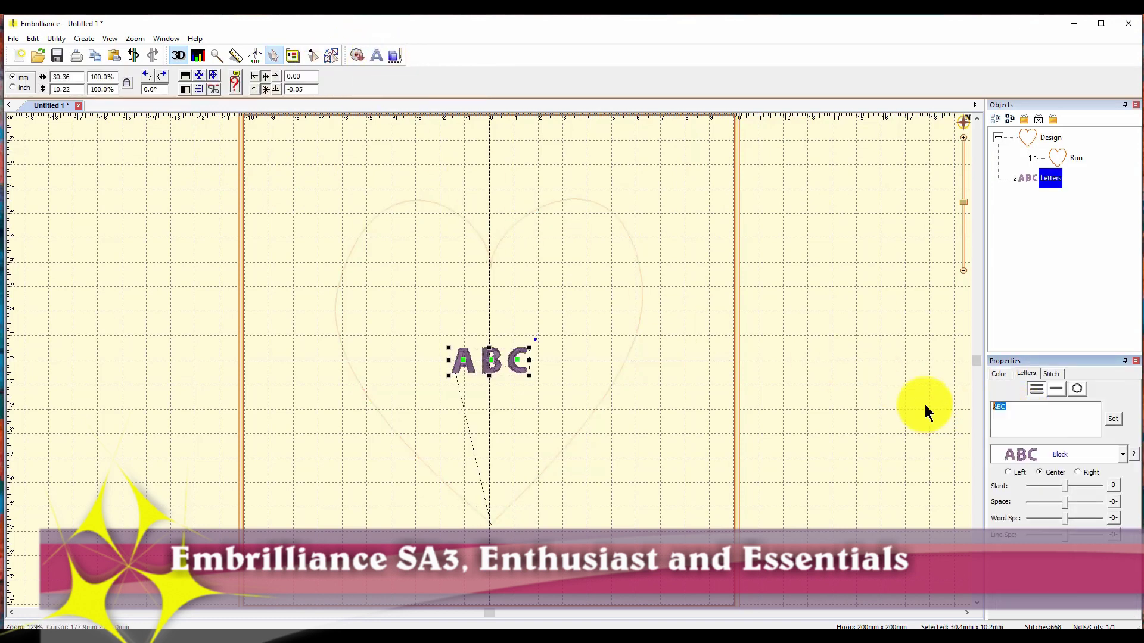
{"action": "type", "text": "S"}
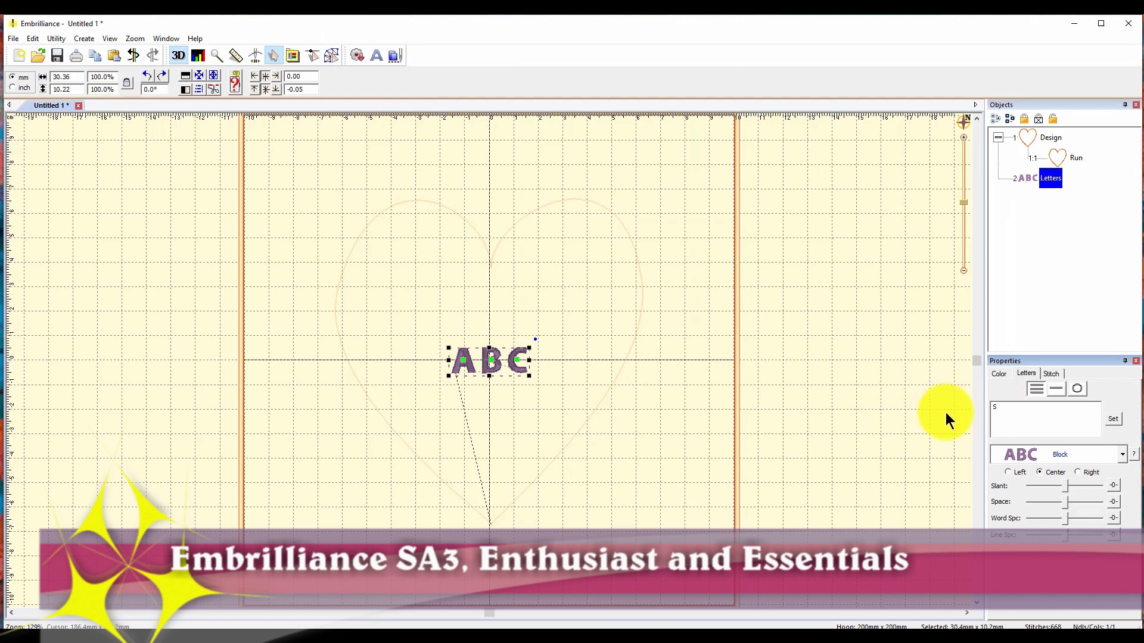
{"action": "key", "text": "Return"}
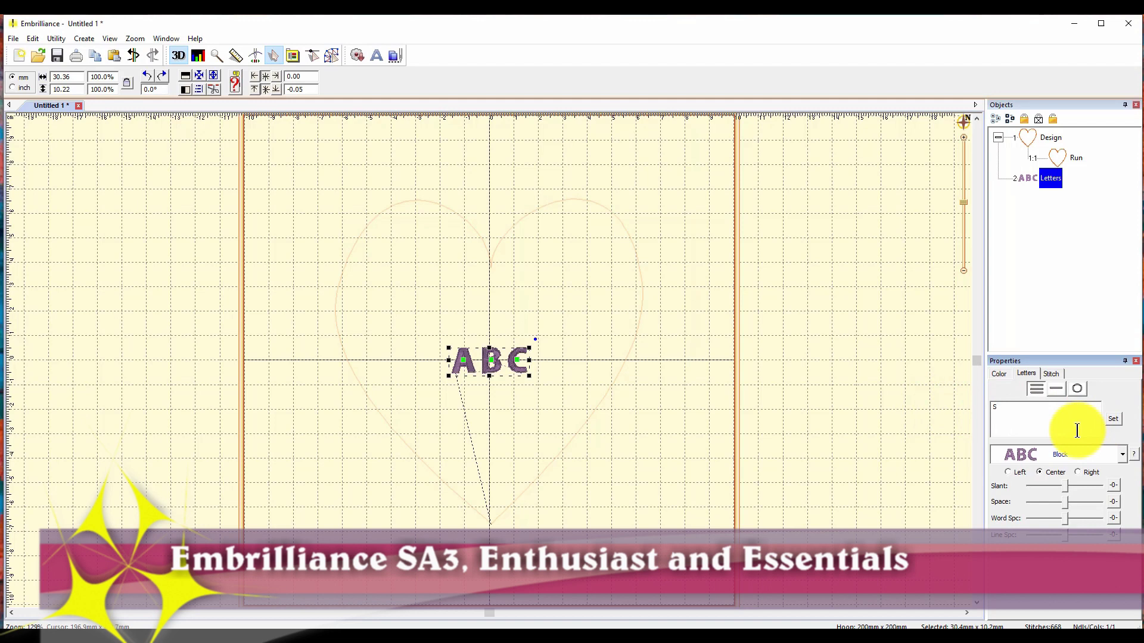
{"action": "left_click", "coordinate": [1113, 418]}
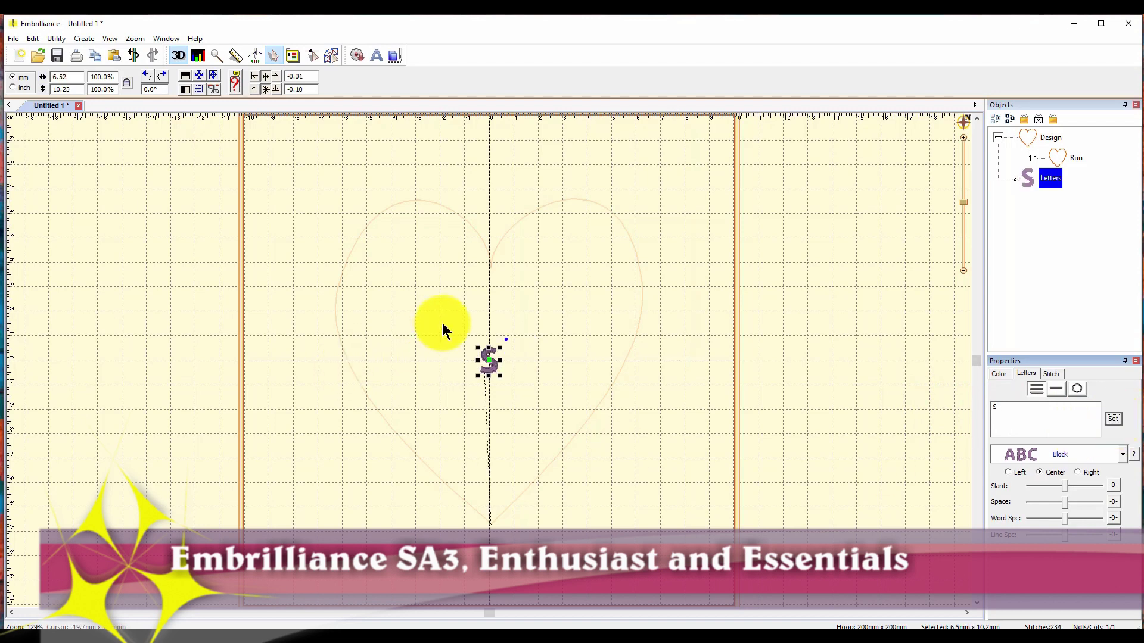
Enlarge the S proportionally to about 42 by 65 mm and place it in the heart's left half.
{"action": "left_click_drag", "start_coordinate": [501, 348], "coordinate": [626, 211]}
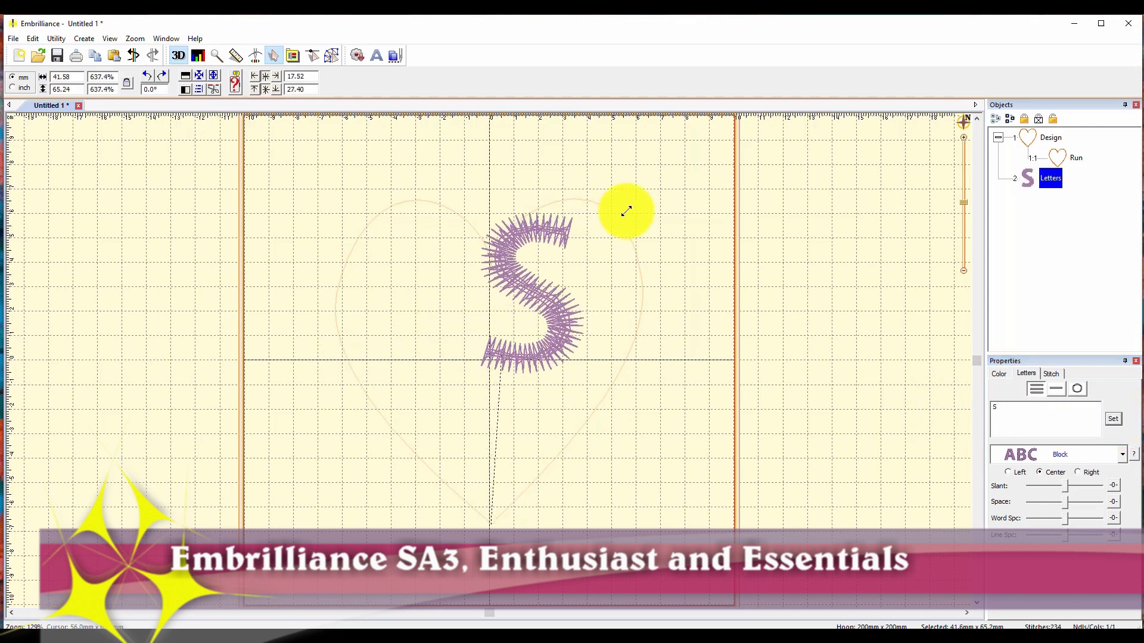
{"action": "left_click_drag", "start_coordinate": [539, 298], "coordinate": [448, 347]}
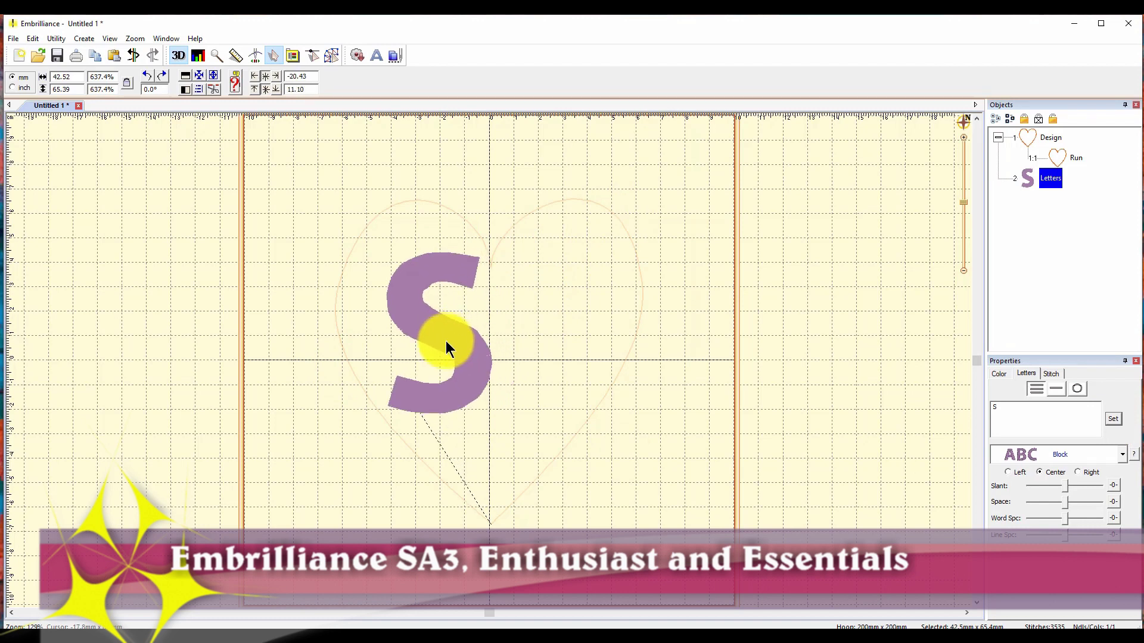
{"action": "left_click", "coordinate": [575, 425]}
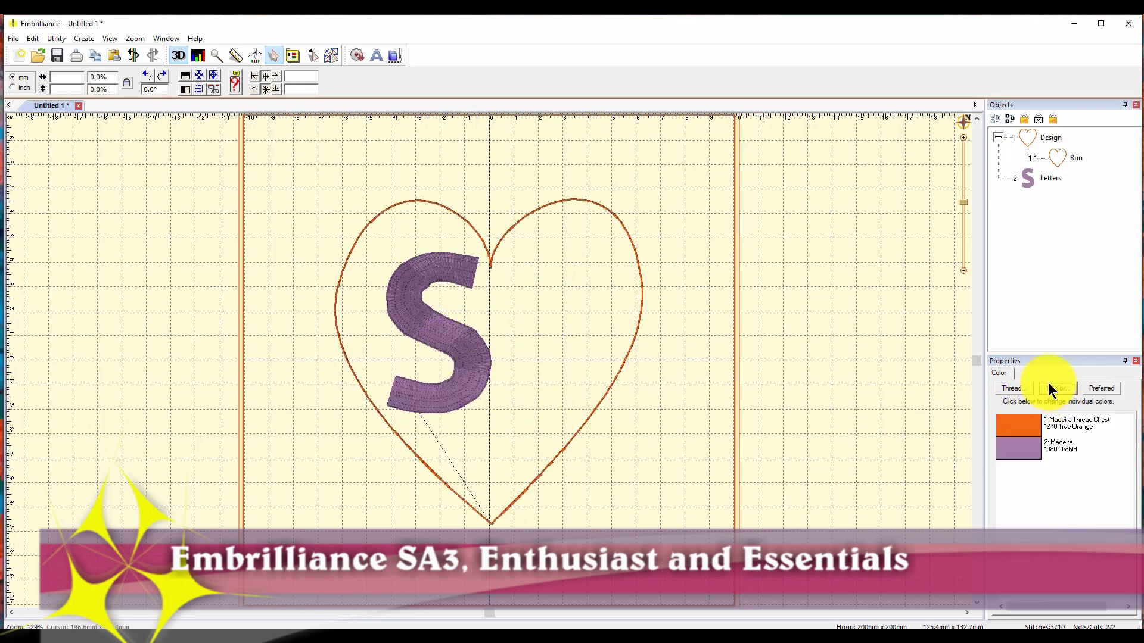
Try the Snake, Corn Row 2, Diamond 1 and Texture auto fill patterns on the S lettering.
{"action": "left_click", "coordinate": [472, 344]}
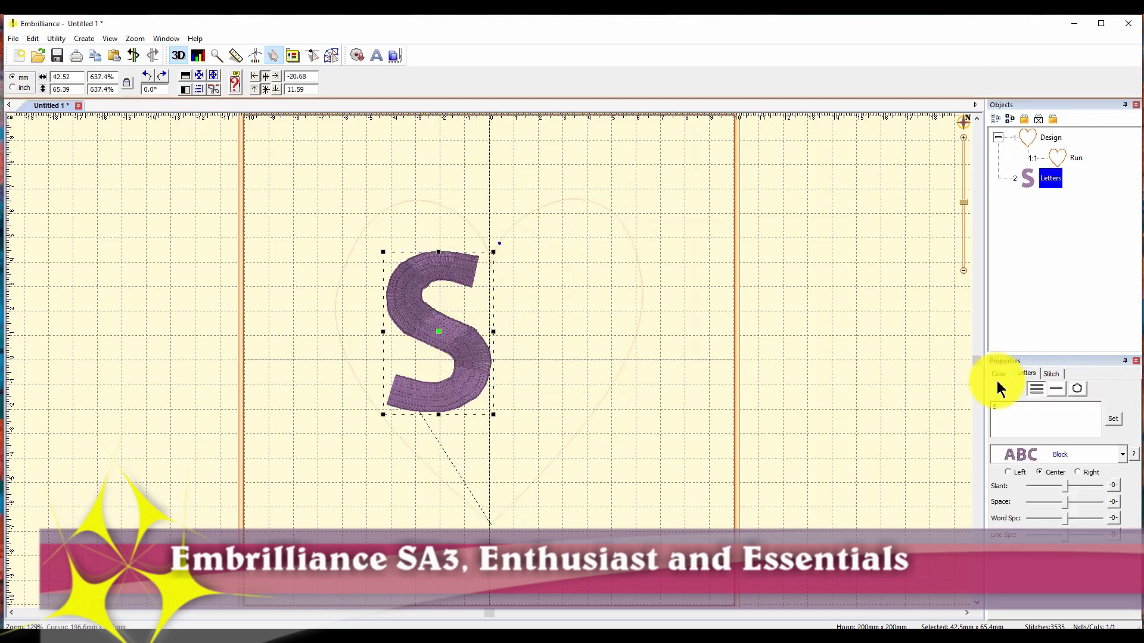
{"action": "left_click", "coordinate": [1051, 374]}
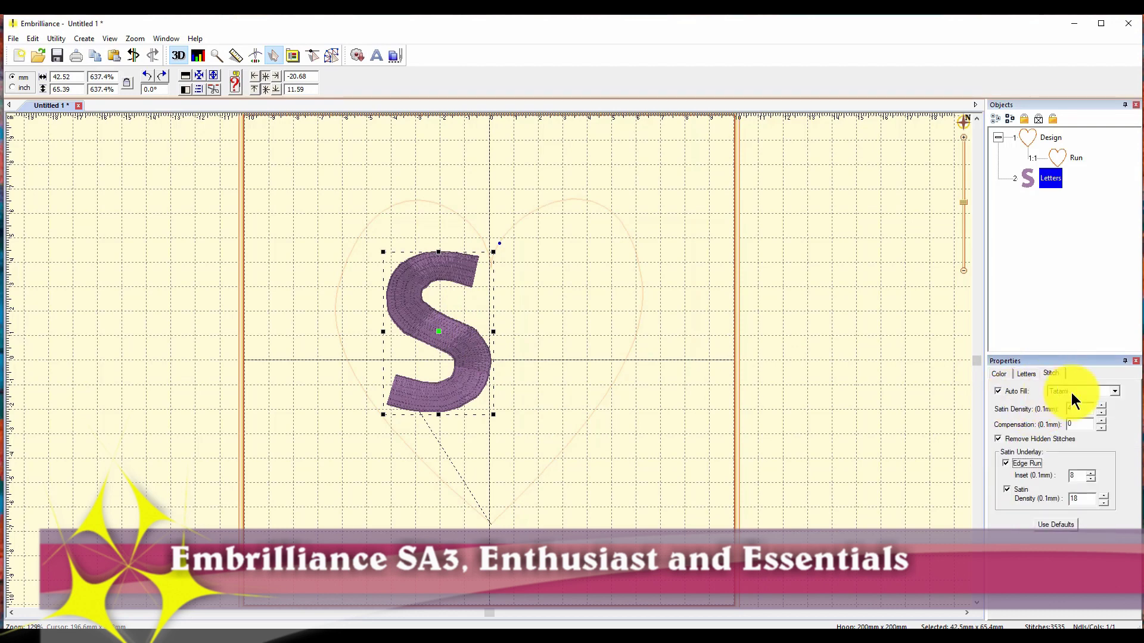
{"action": "left_click", "coordinate": [1102, 391]}
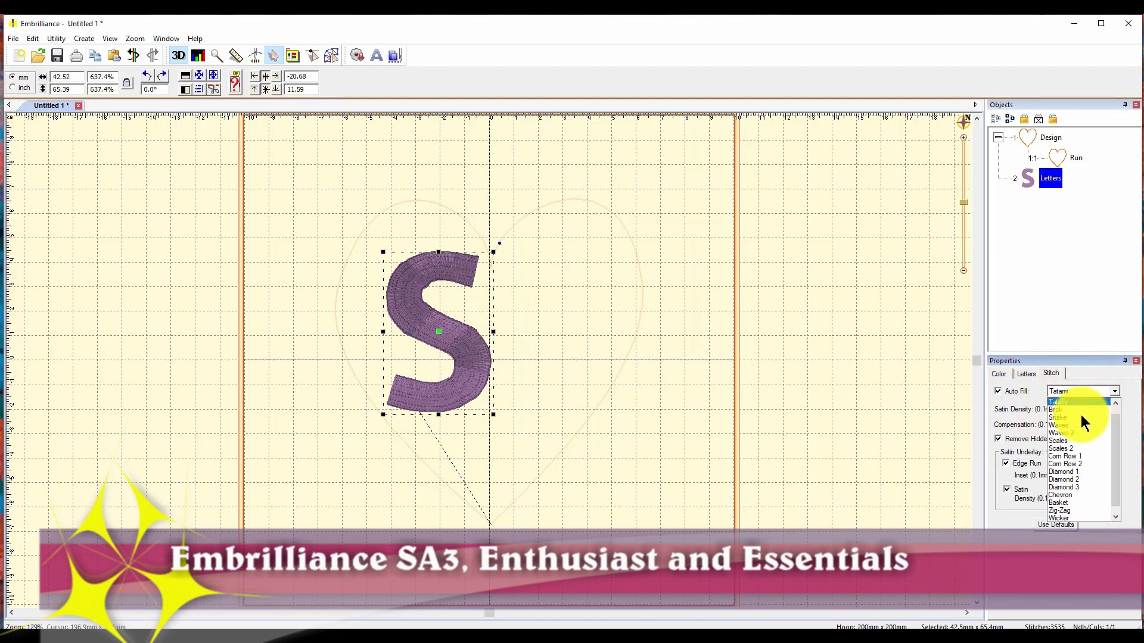
{"action": "left_click", "coordinate": [1074, 419]}
{"action": "left_click", "coordinate": [1082, 392]}
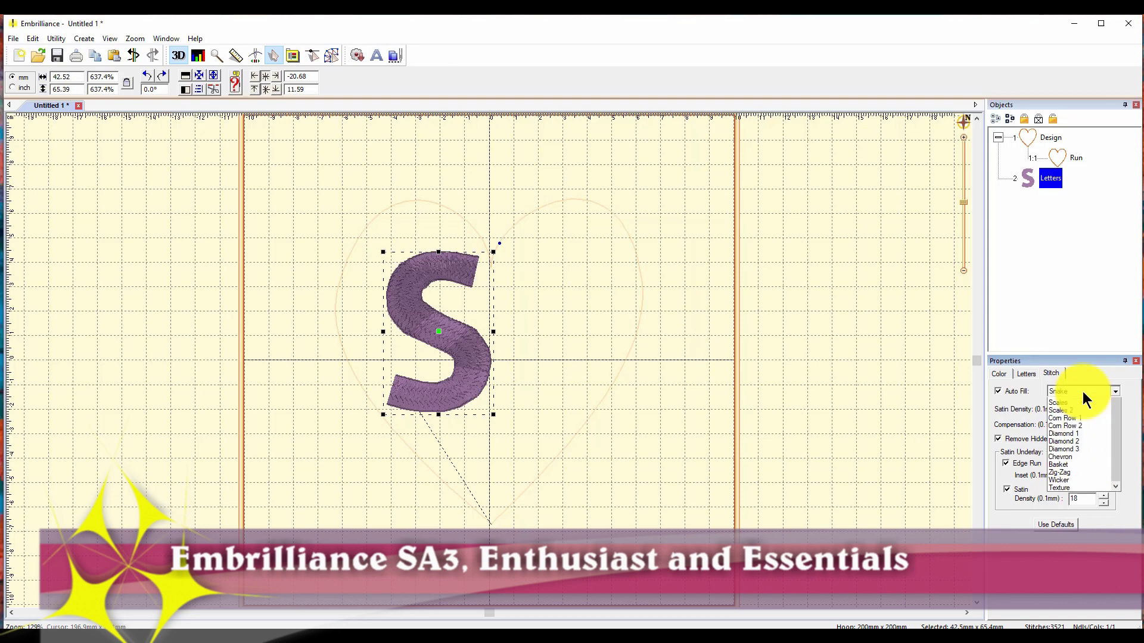
{"action": "left_click", "coordinate": [1067, 456]}
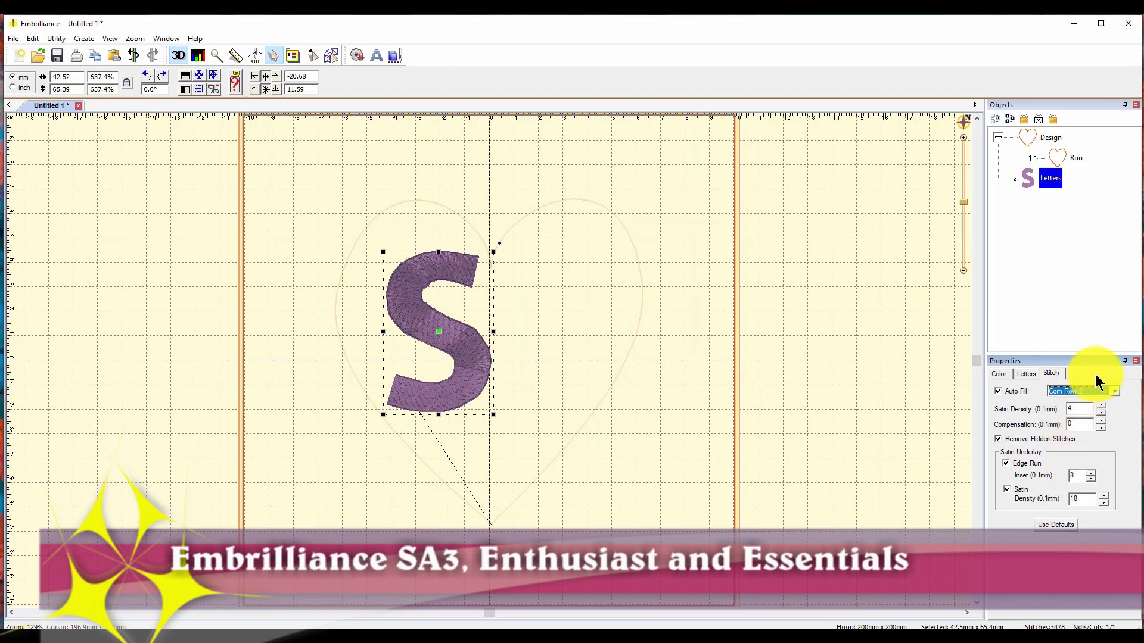
{"action": "left_click", "coordinate": [1099, 390]}
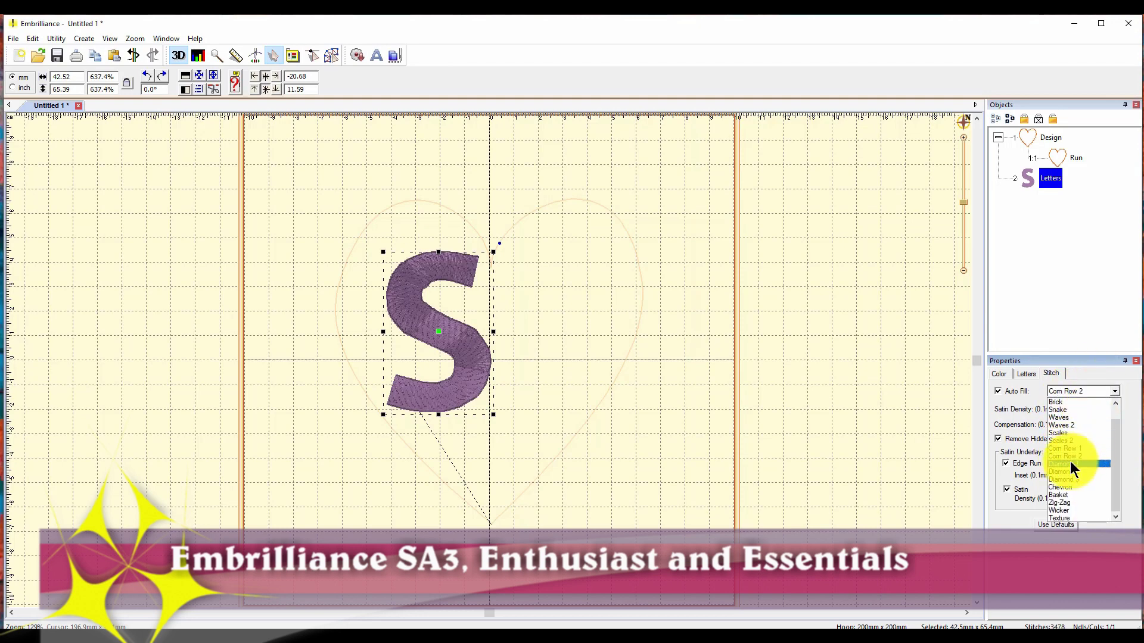
{"action": "left_click", "coordinate": [1071, 463]}
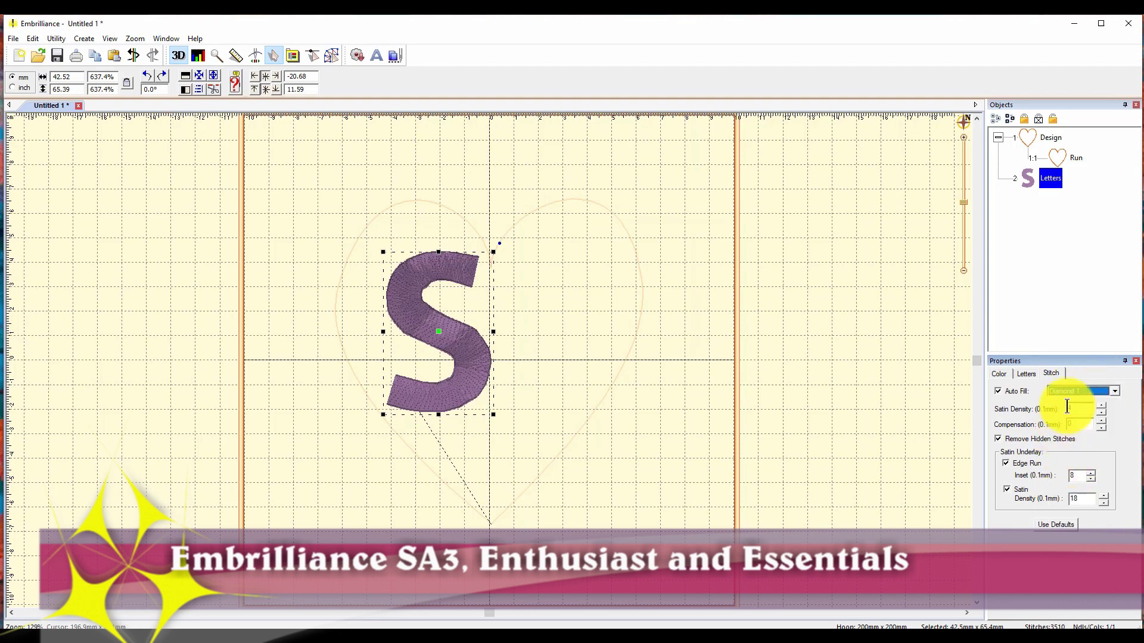
{"action": "left_click", "coordinate": [1097, 392]}
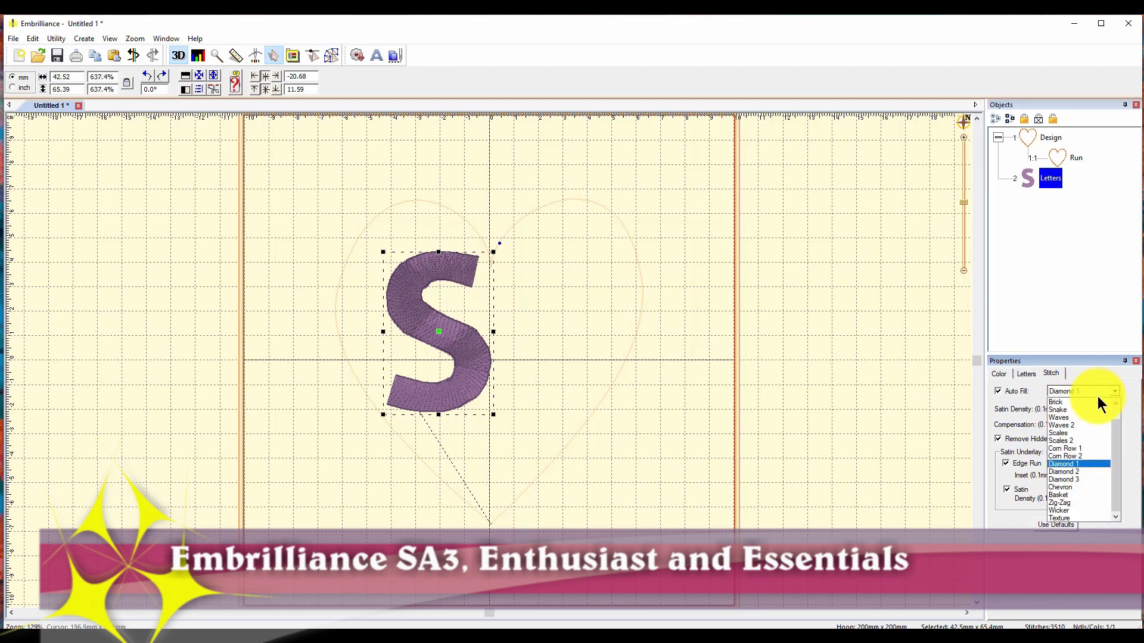
{"action": "left_click", "coordinate": [1064, 516]}
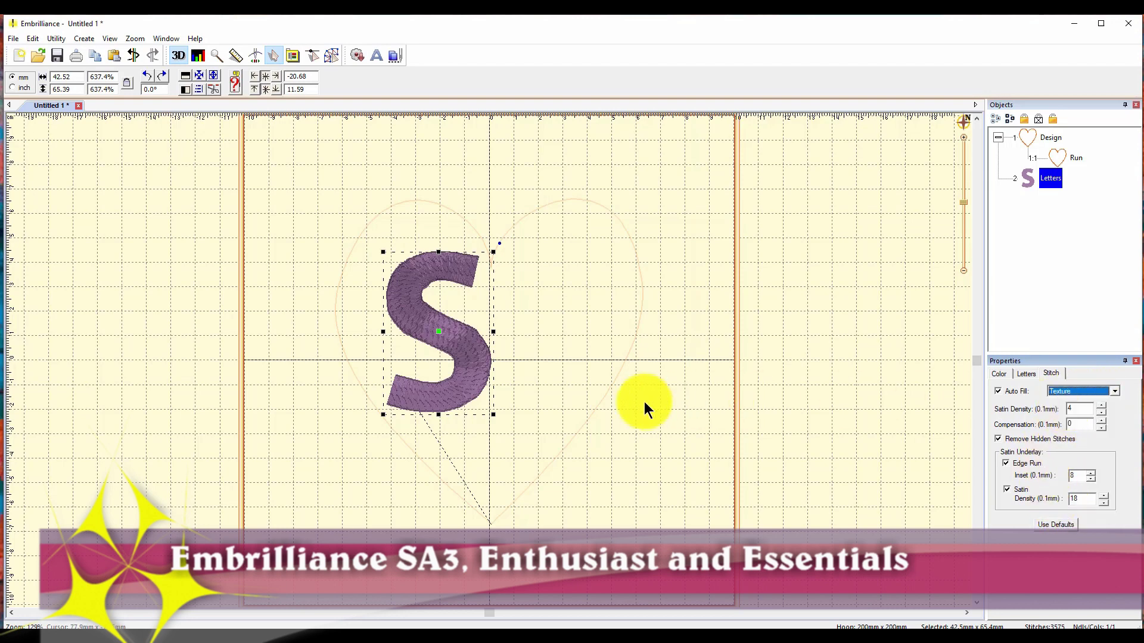
Set the auto fill pattern of the S lettering to Brick.
{"action": "left_click", "coordinate": [1115, 390]}
{"action": "left_click", "coordinate": [1072, 403]}
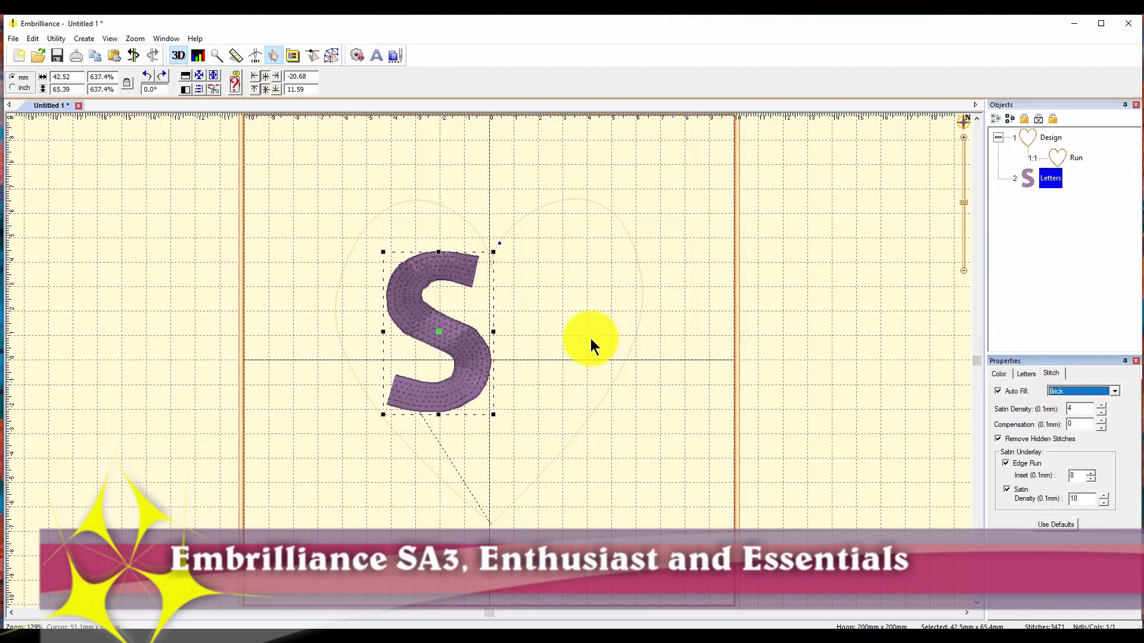
{"action": "left_click", "coordinate": [603, 342]}
Duplicate the brick-filled S lettering in place on top of the original.
{"action": "left_click", "coordinate": [436, 273]}
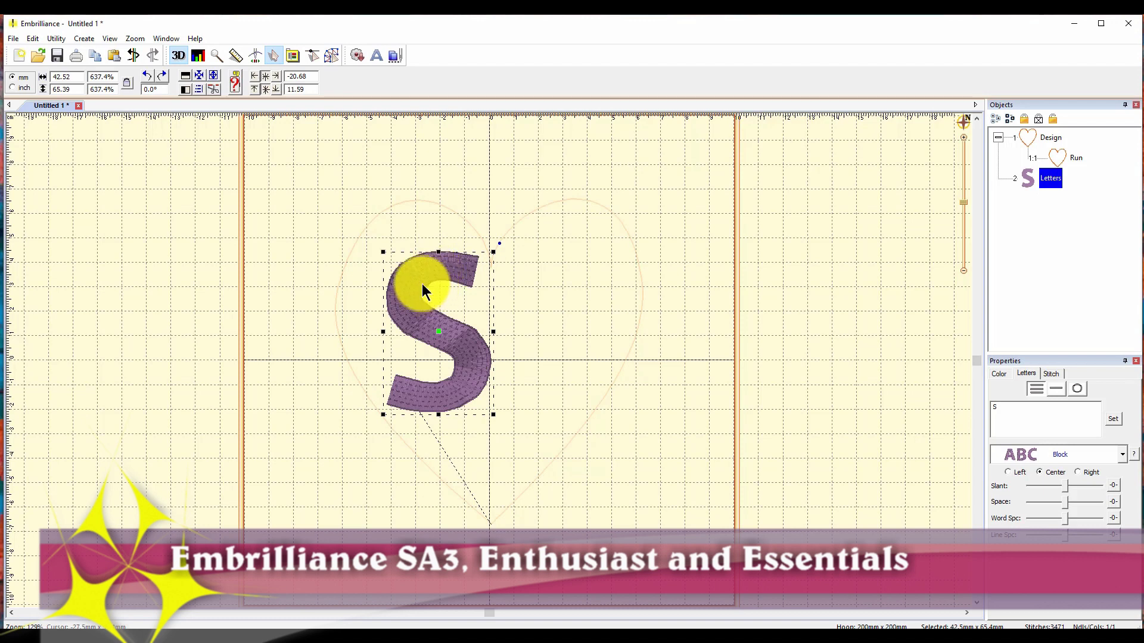
{"action": "right_click", "coordinate": [422, 284]}
{"action": "left_click", "coordinate": [441, 292]}
{"action": "right_click", "coordinate": [421, 283]}
{"action": "left_click", "coordinate": [450, 302]}
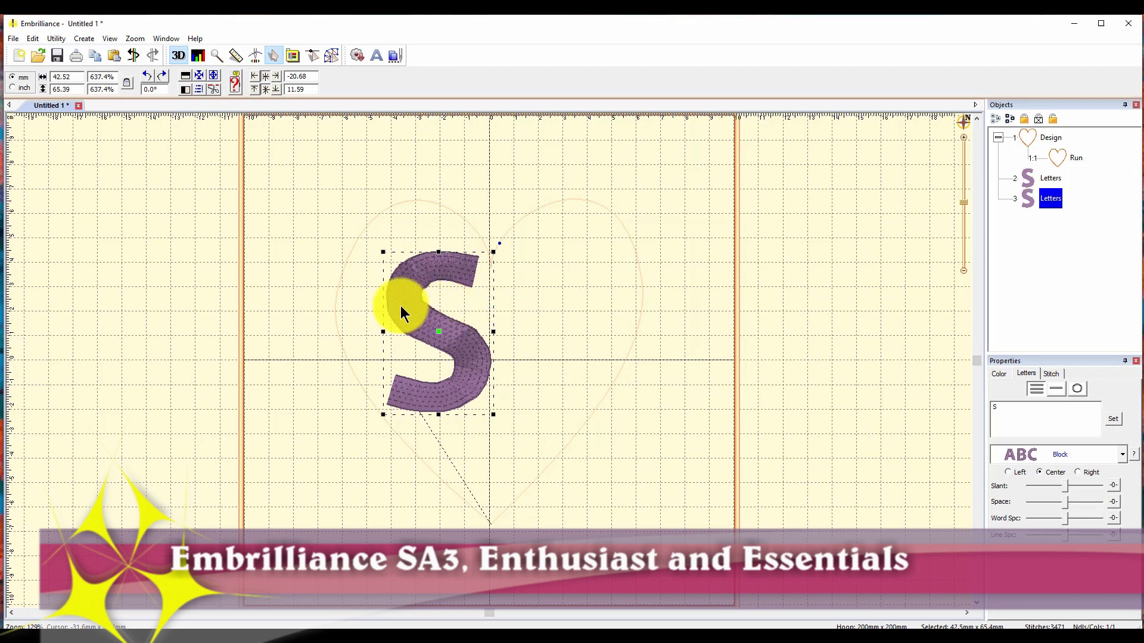
{"action": "left_click", "coordinate": [1034, 181]}
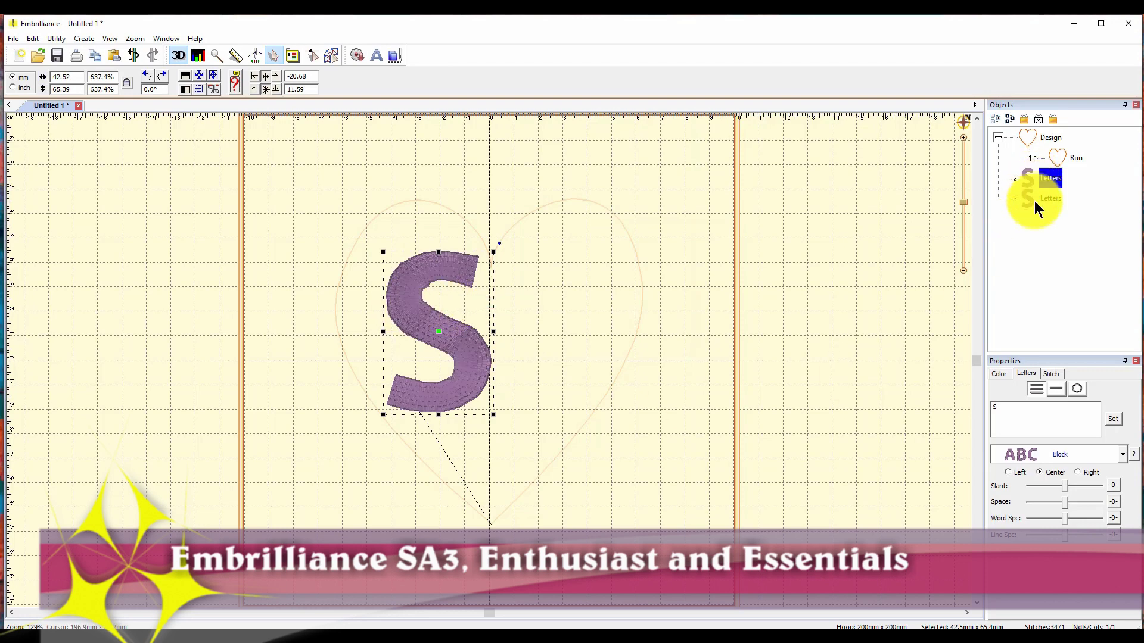
{"action": "left_click", "coordinate": [912, 218]}
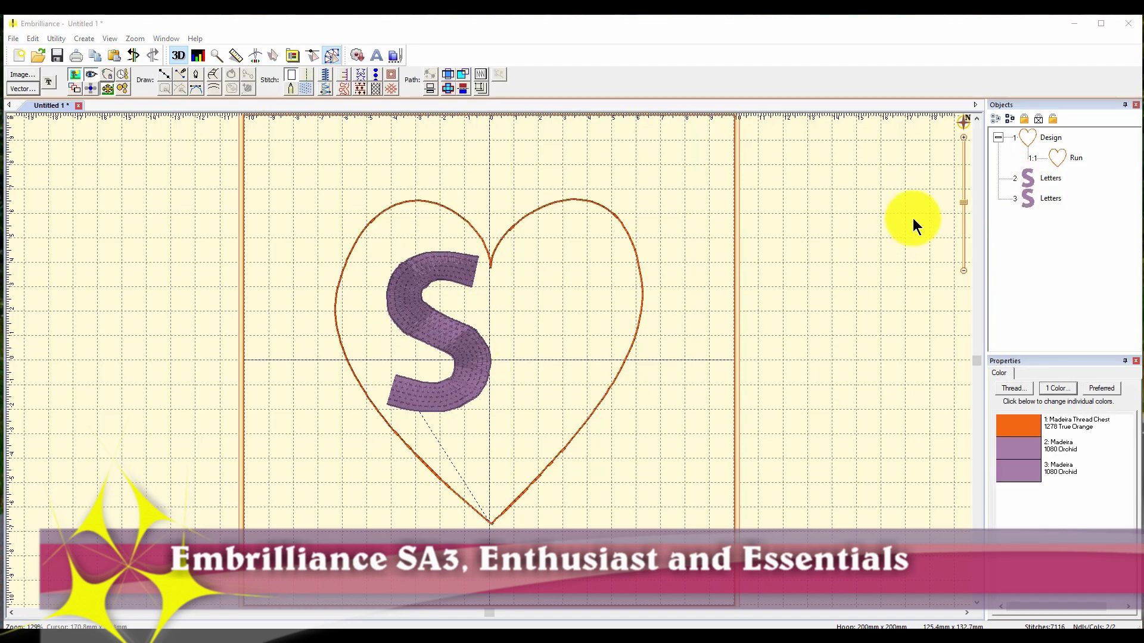
Replace the duplicate S lettering with its outline, kept as a separate design after the original letters in the object order.
{"action": "left_click", "coordinate": [1049, 199]}
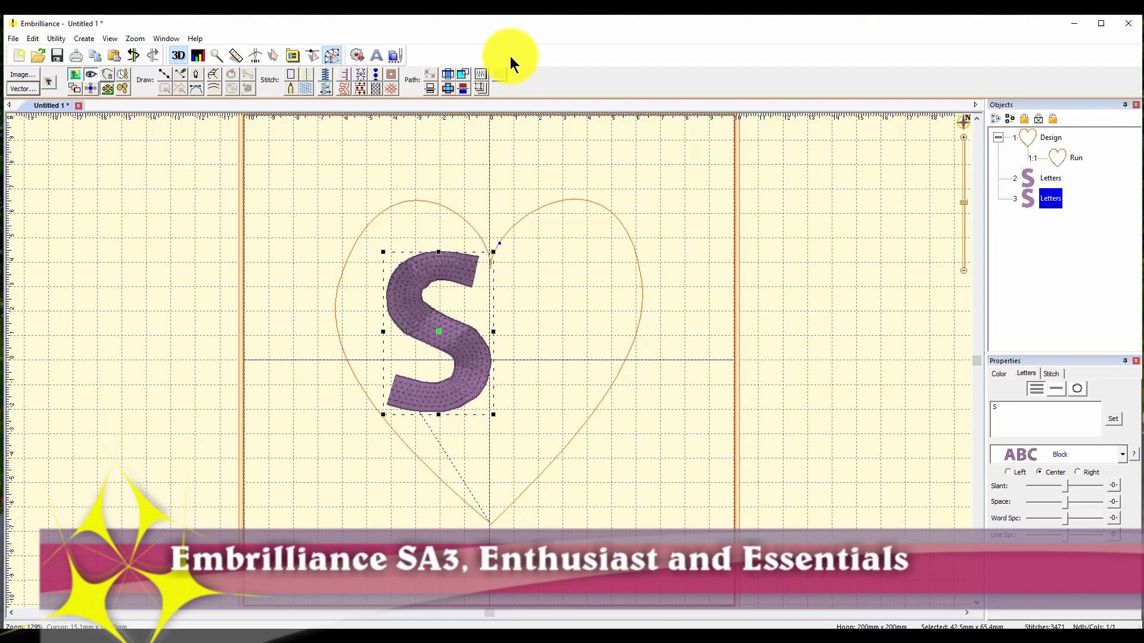
{"action": "left_click", "coordinate": [480, 76]}
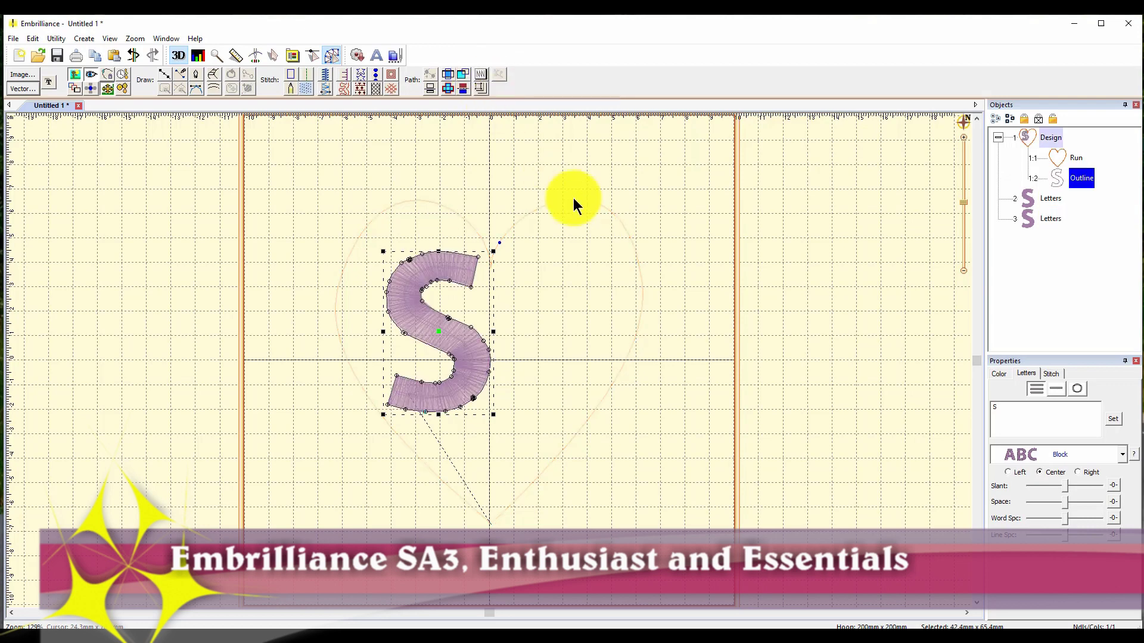
{"action": "left_click", "coordinate": [1060, 180]}
{"action": "left_click_drag", "start_coordinate": [1024, 221], "coordinate": [1034, 221]}
{"action": "left_click_drag", "start_coordinate": [1060, 177], "coordinate": [1022, 194]}
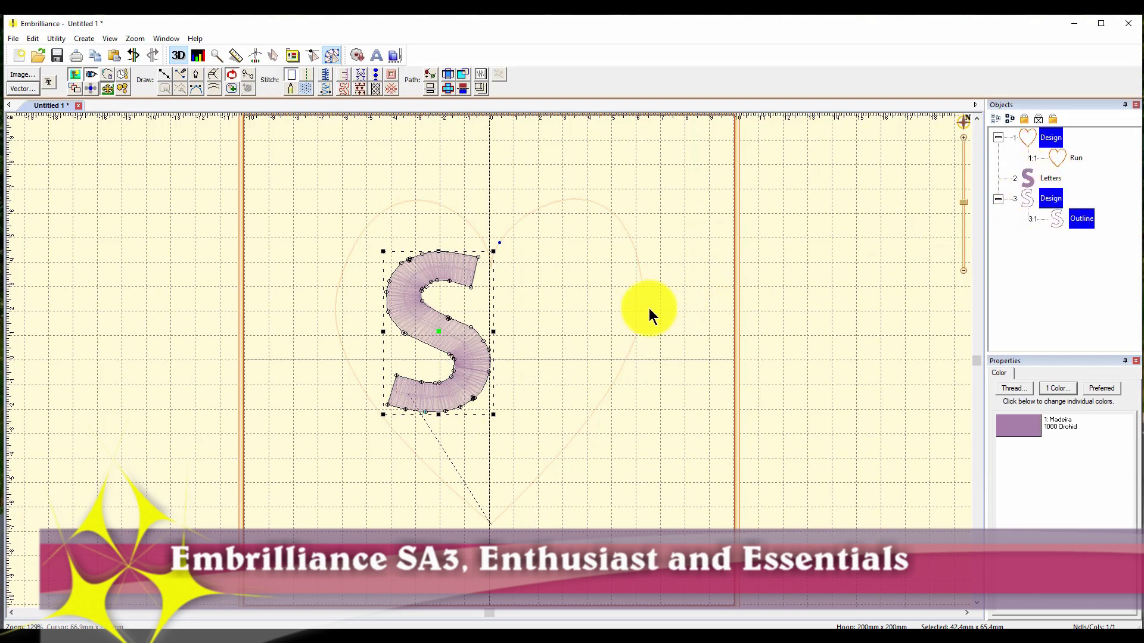
Apply a motif fill to the S outline and add the Cross Stitch 15 heart motif from the CrossStitch category.
{"action": "left_click", "coordinate": [361, 89]}
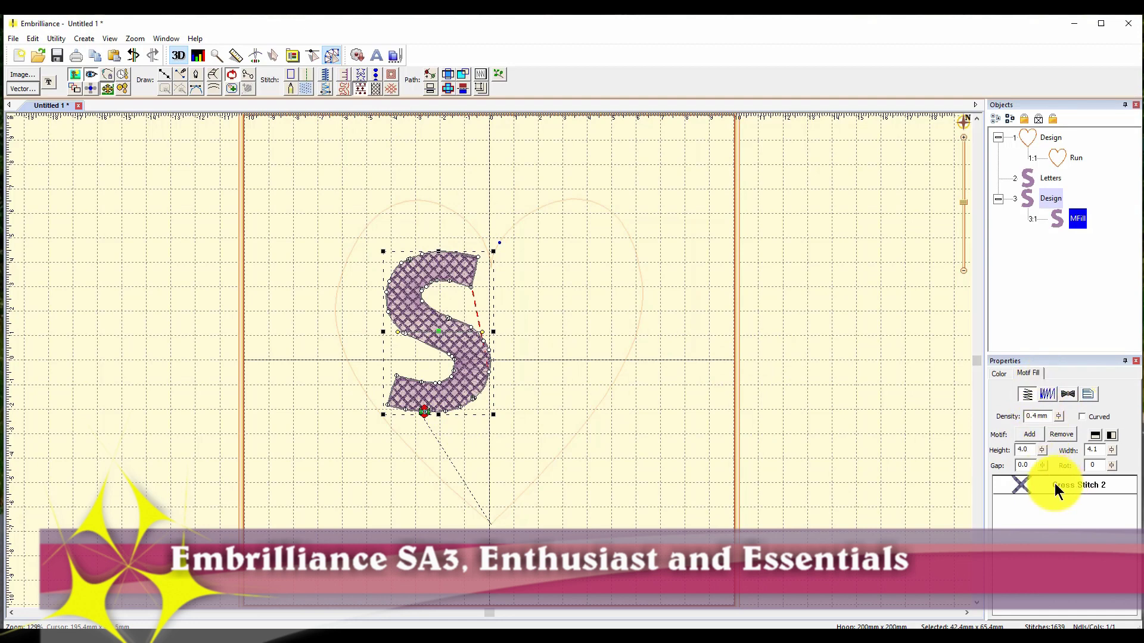
{"action": "left_click", "coordinate": [1027, 434]}
{"action": "left_click_drag", "start_coordinate": [634, 299], "coordinate": [639, 377]}
{"action": "left_click", "coordinate": [575, 356]}
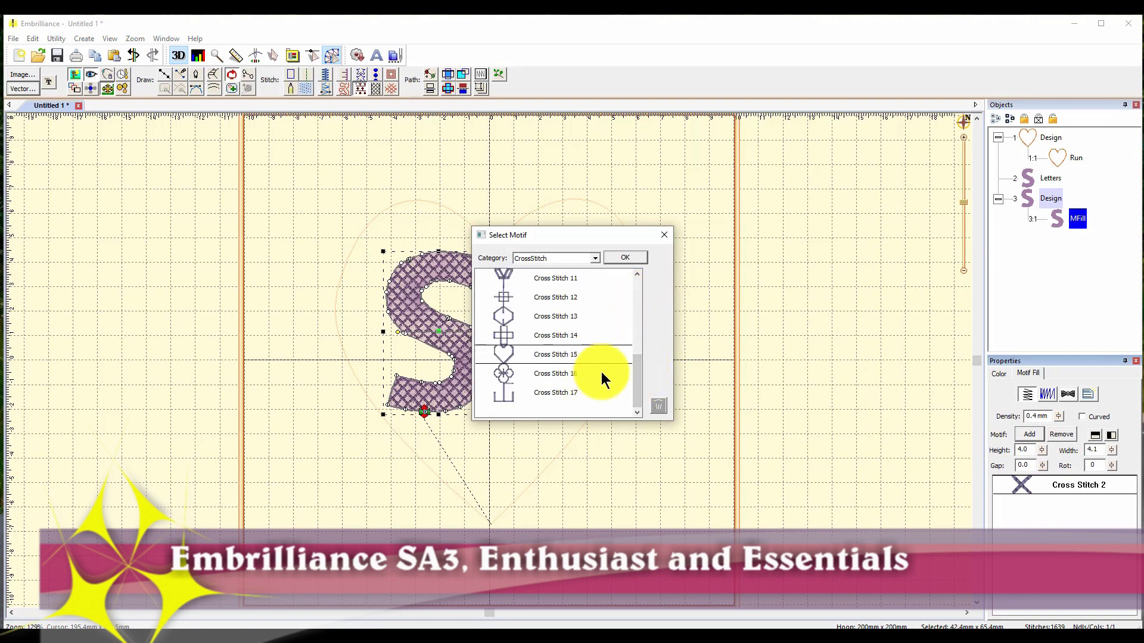
{"action": "left_click", "coordinate": [626, 258]}
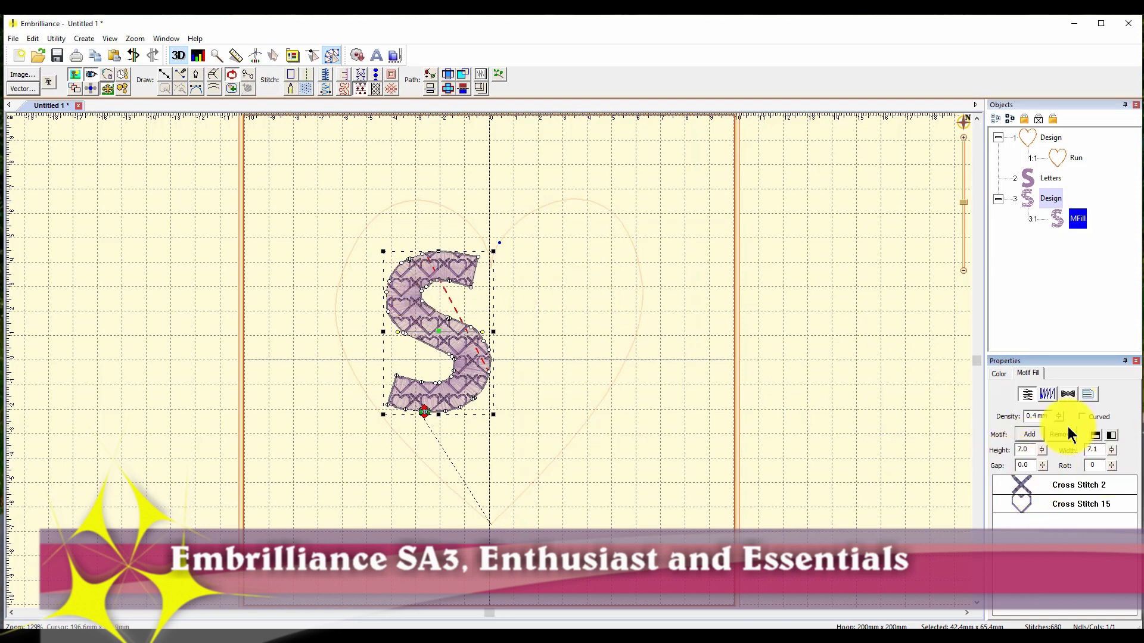
{"action": "left_click", "coordinate": [560, 323]}
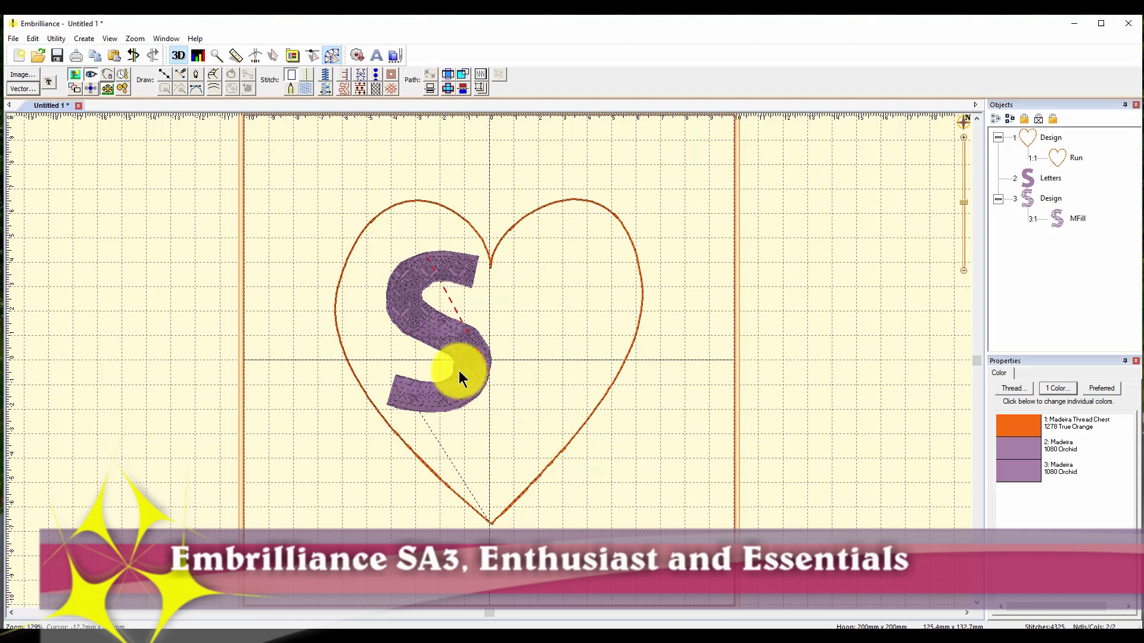
Change the thread of the motif-filled S to Madeira Thread Chest 1310 Dark Rose.
{"action": "left_click", "coordinate": [1059, 217]}
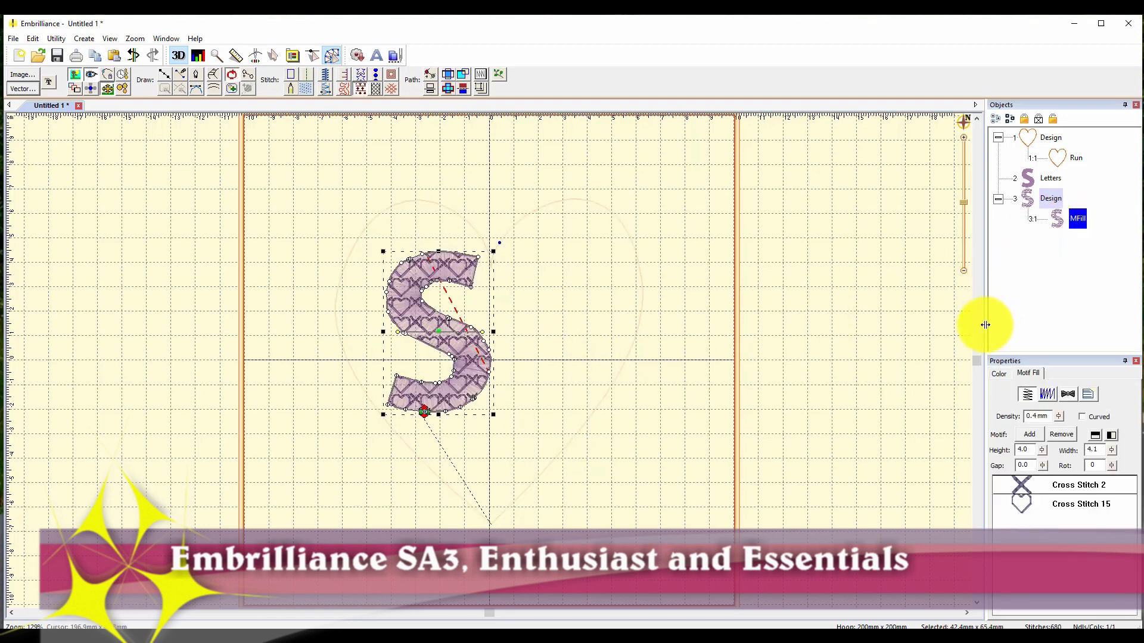
{"action": "left_click", "coordinate": [1001, 375]}
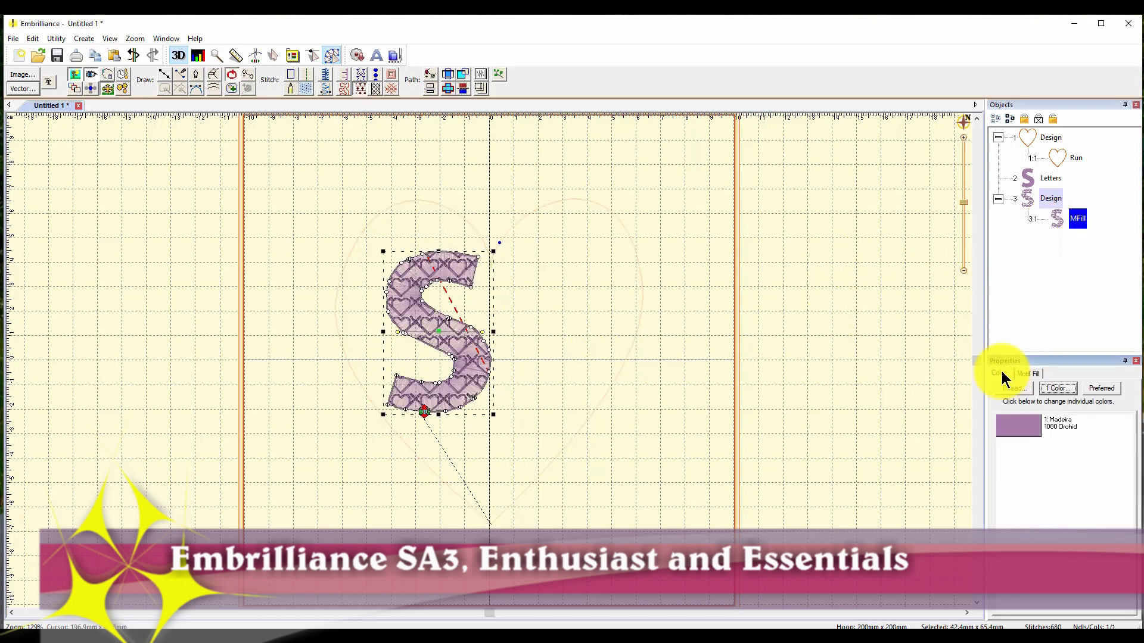
{"action": "left_click", "coordinate": [1013, 421]}
{"action": "left_click", "coordinate": [503, 354]}
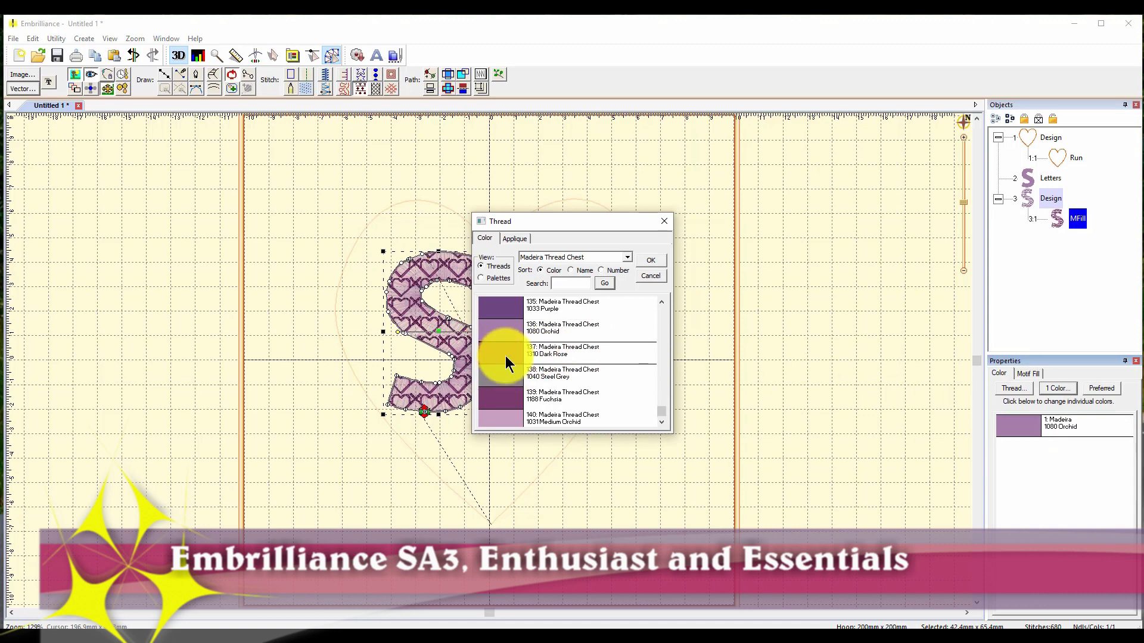
{"action": "left_click", "coordinate": [649, 262]}
{"action": "left_click", "coordinate": [690, 443]}
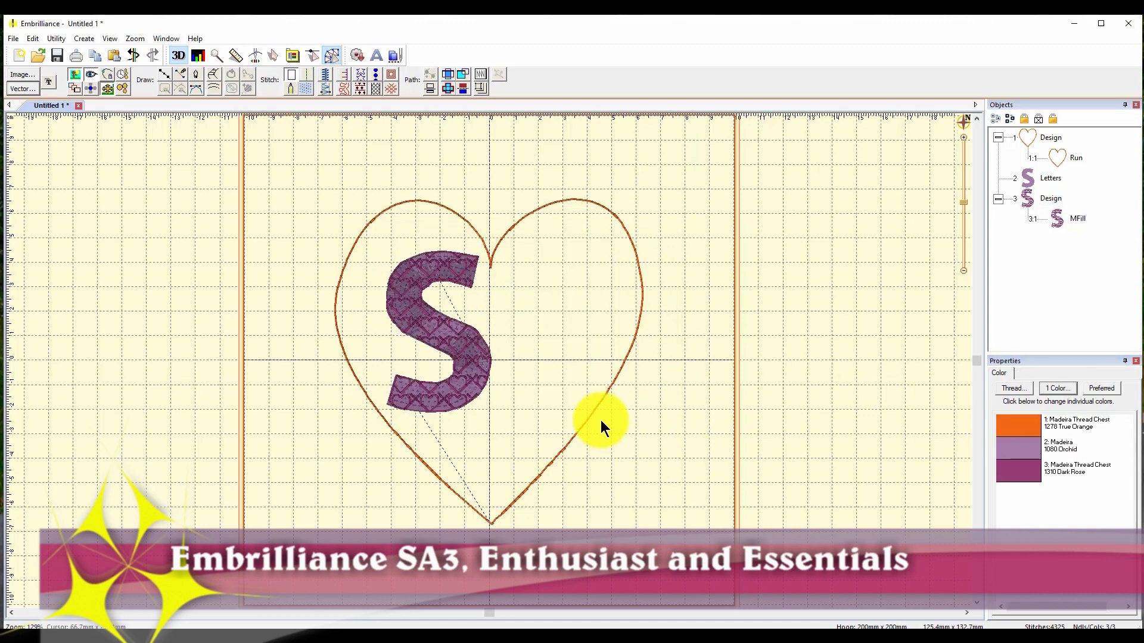
Stretch the brick-filled S upward to about 77 mm high and the motif-filled S to about 76 mm to match.
{"action": "left_click", "coordinate": [437, 257]}
{"action": "left_click_drag", "start_coordinate": [440, 247], "coordinate": [435, 224]}
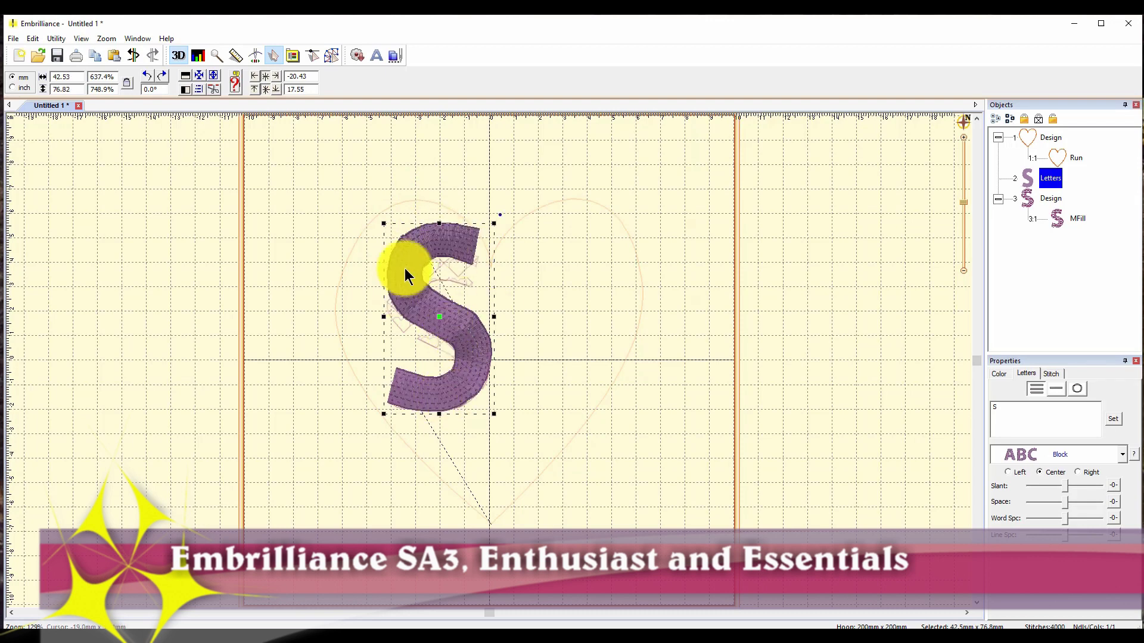
{"action": "key", "text": "Escape"}
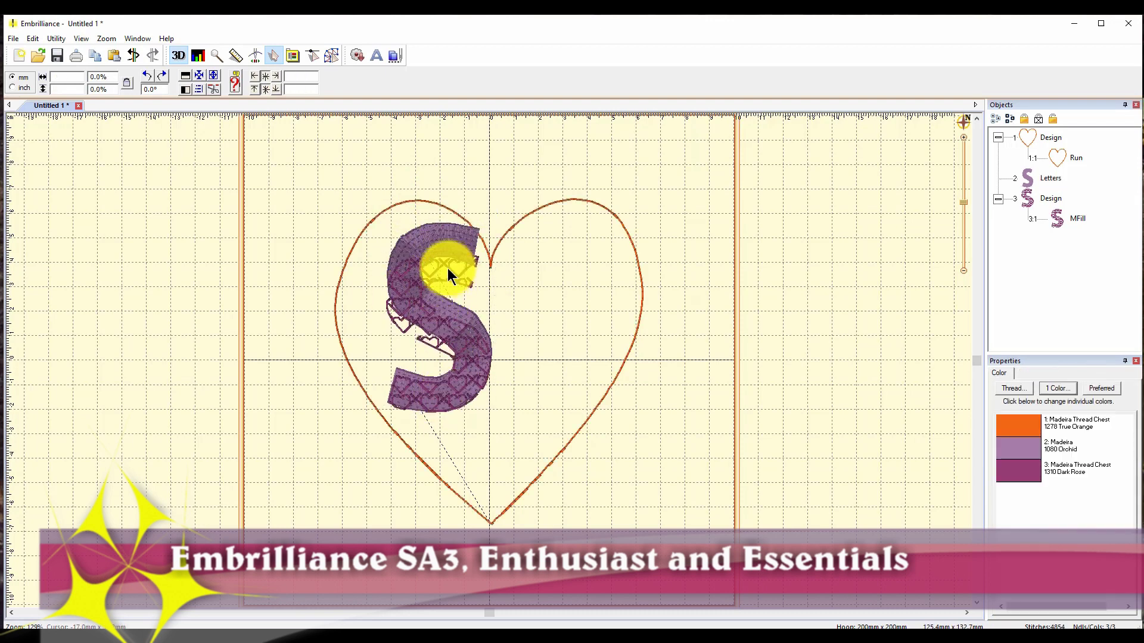
{"action": "left_click", "coordinate": [448, 269]}
{"action": "left_click_drag", "start_coordinate": [438, 253], "coordinate": [441, 225]}
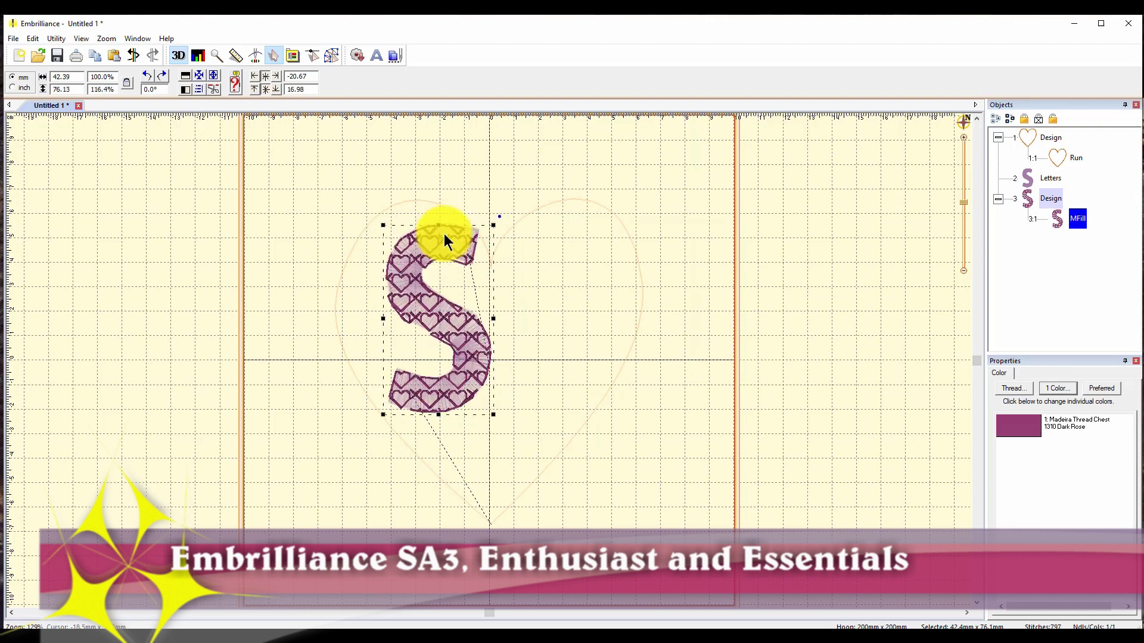
{"action": "key", "text": "Escape"}
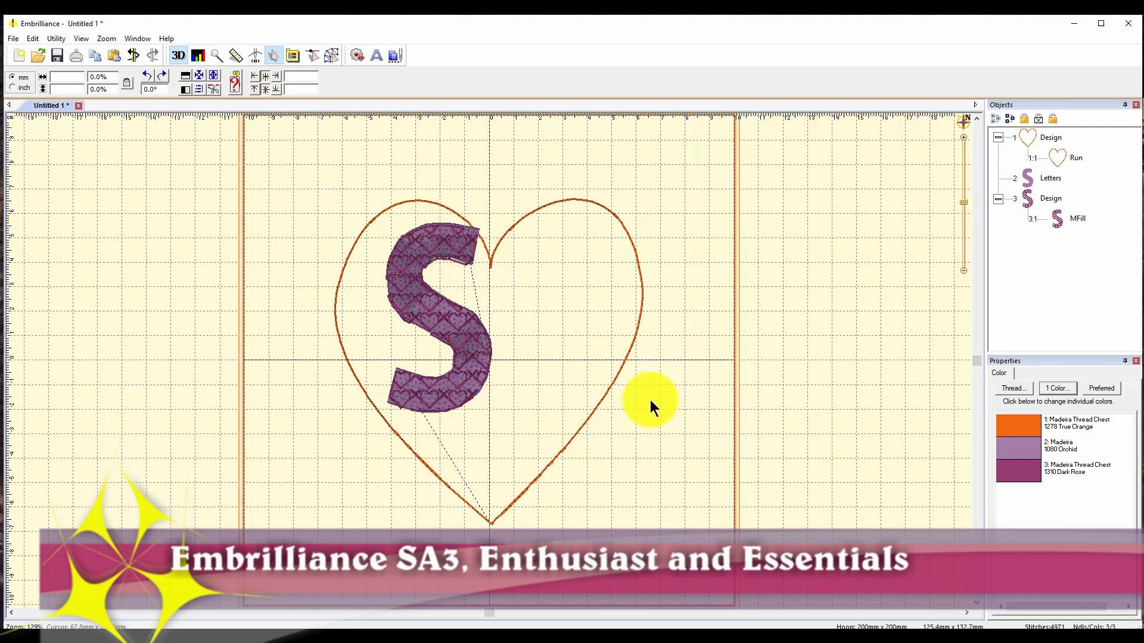
Change the heart outline's stitch type from Run to Satin Border.
{"action": "left_click", "coordinate": [579, 429]}
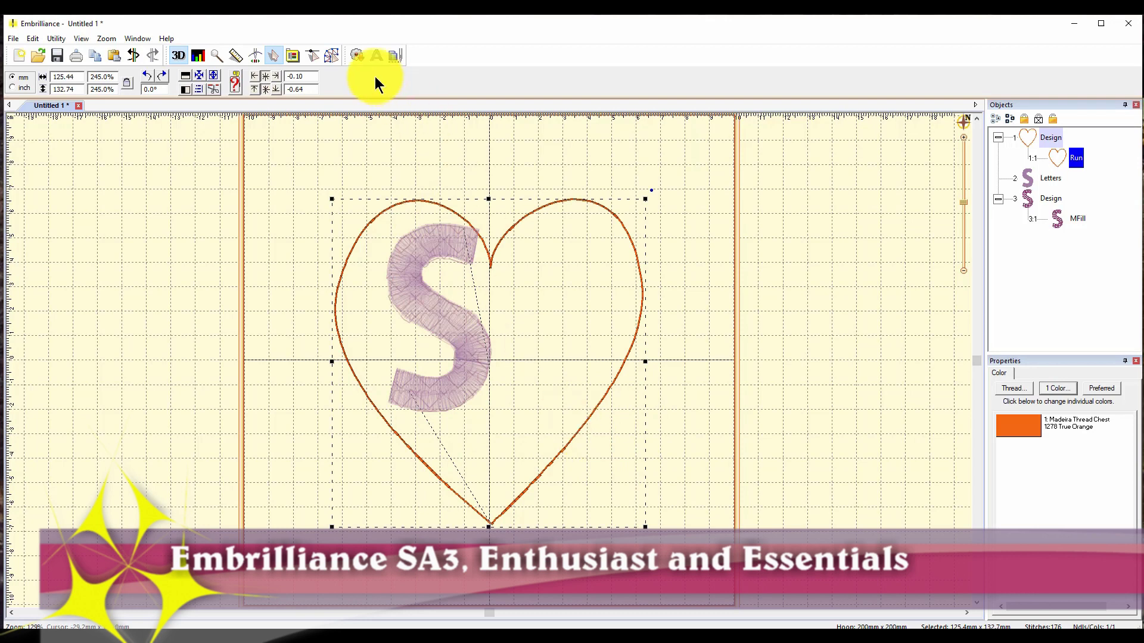
{"action": "left_click", "coordinate": [331, 56]}
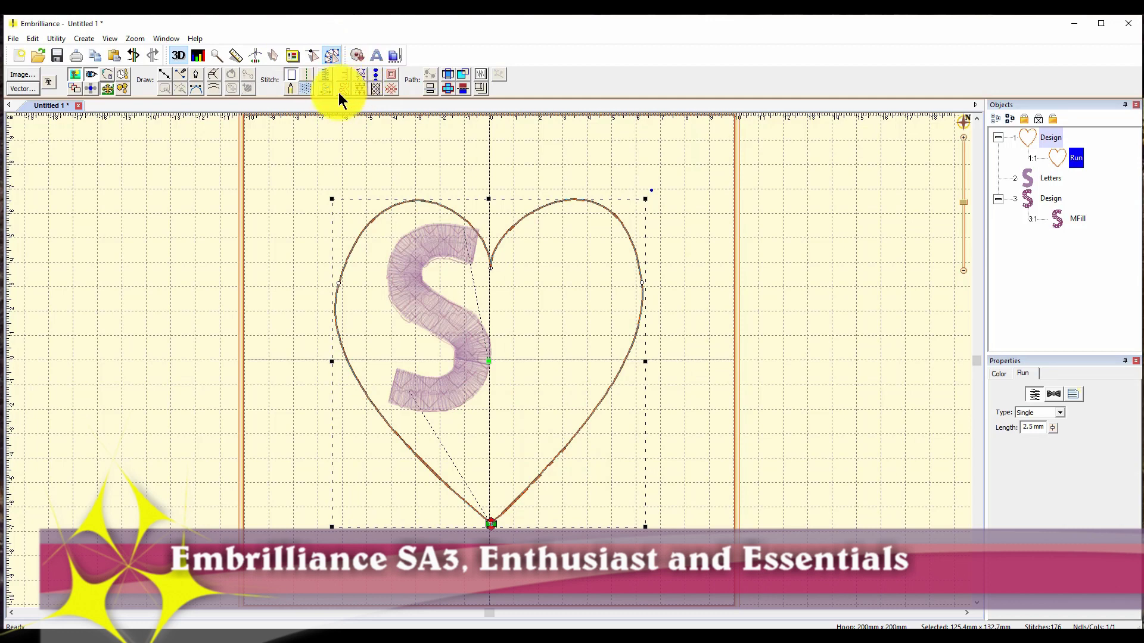
{"action": "left_click", "coordinate": [325, 74]}
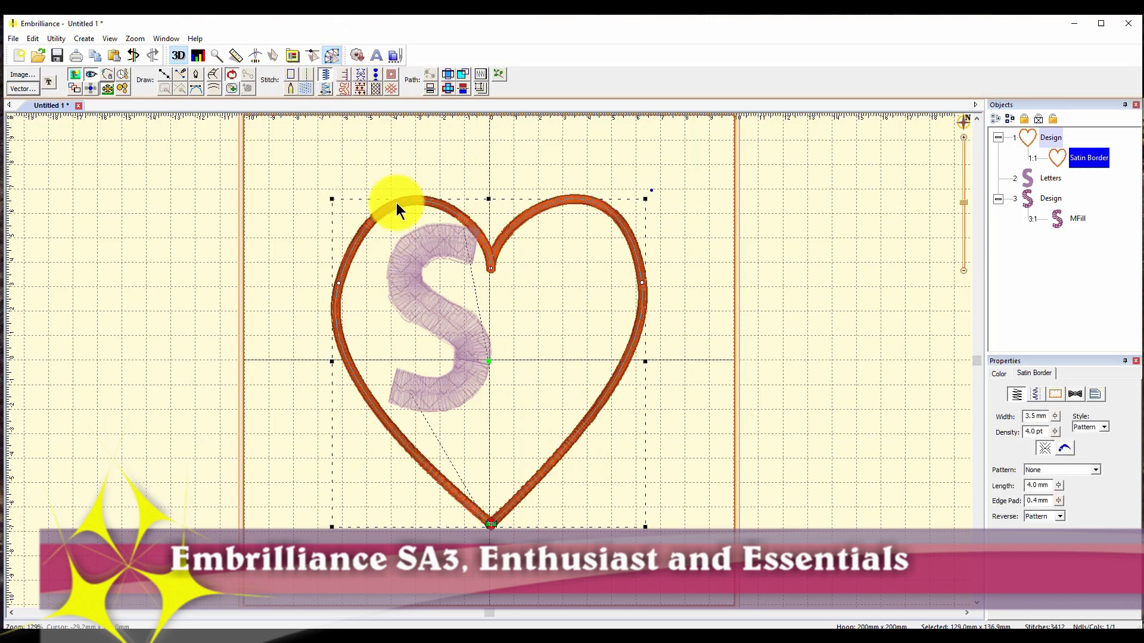
{"action": "left_click", "coordinate": [623, 523]}
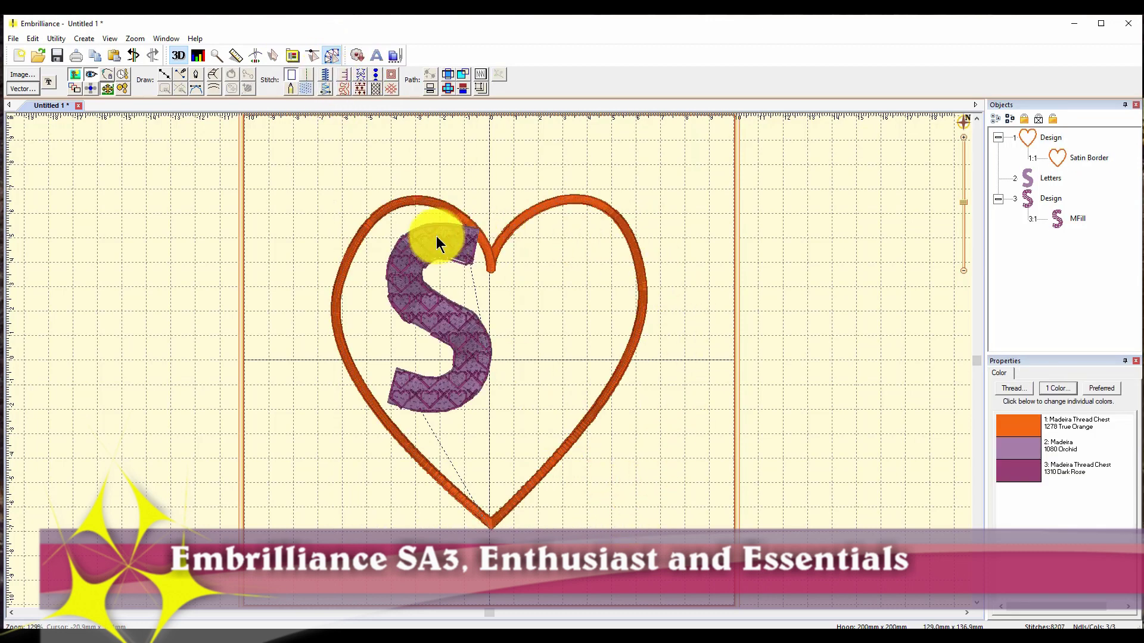
{"action": "left_click", "coordinate": [1058, 153]}
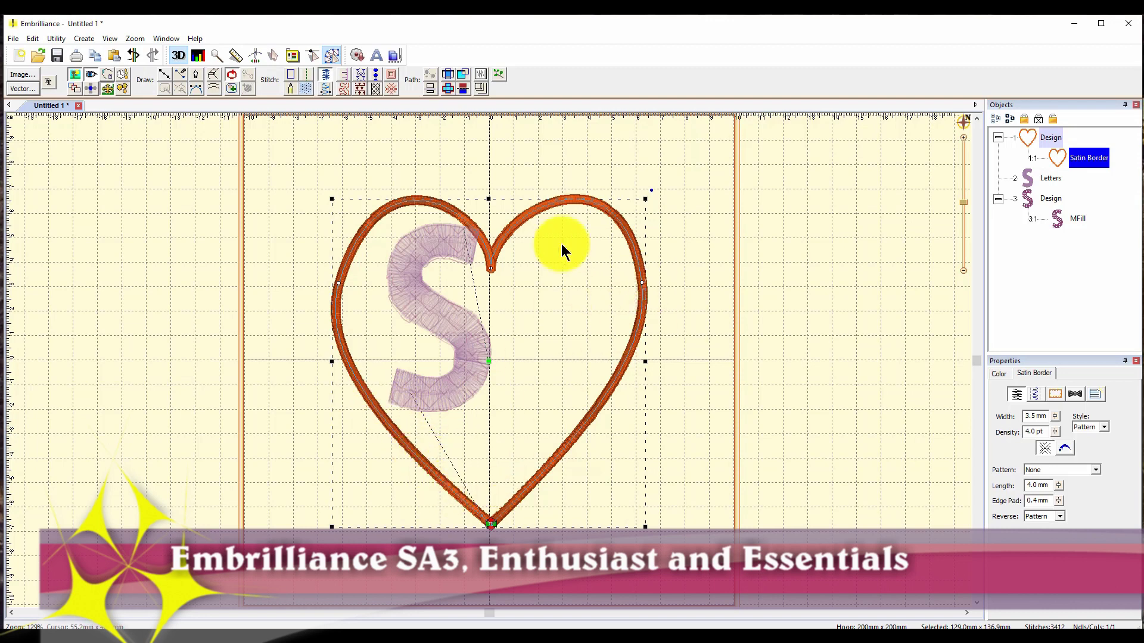
{"action": "key", "text": "Escape"}
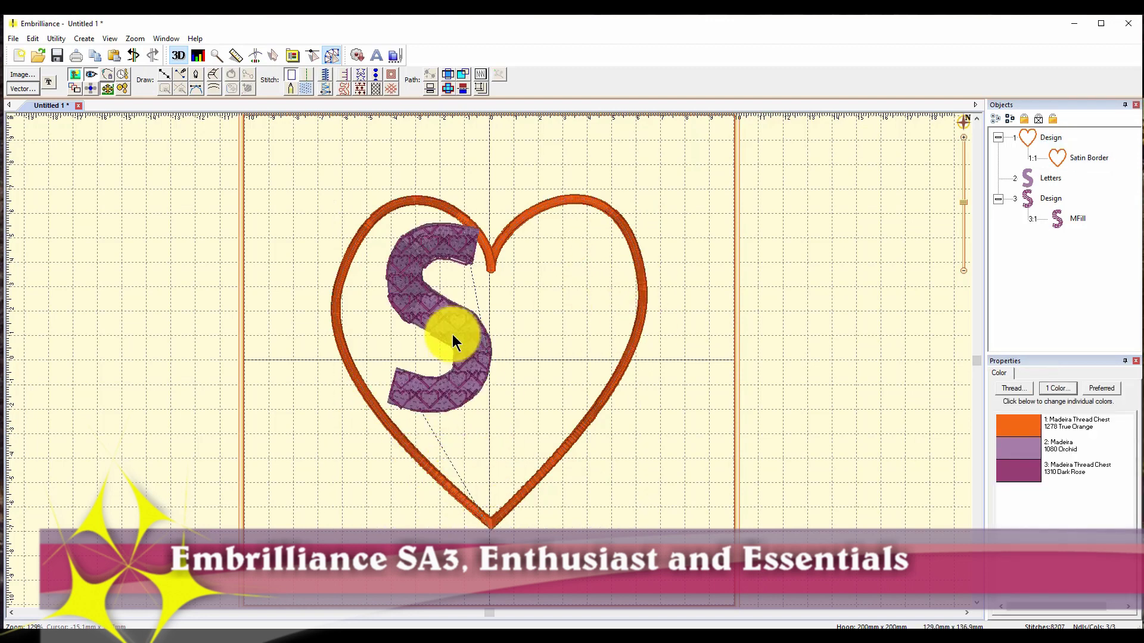
Move the start and stop points of the motif-filled S to the letter's lower-left corner.
{"action": "left_click", "coordinate": [452, 334]}
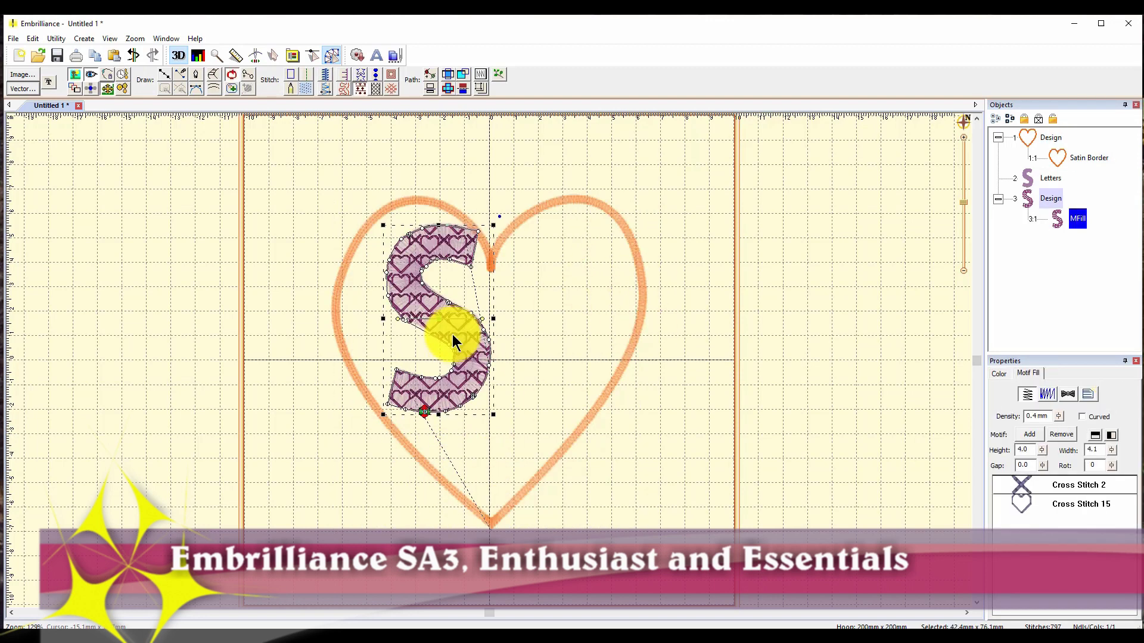
{"action": "left_click", "coordinate": [399, 405]}
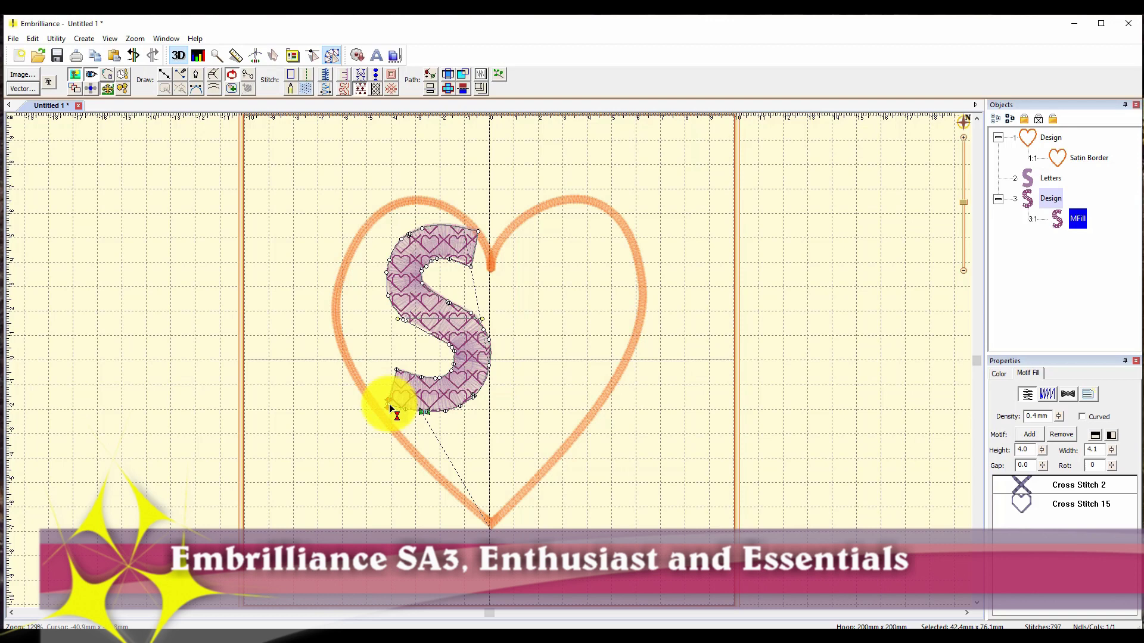
{"action": "left_click", "coordinate": [421, 418]}
{"action": "left_click", "coordinate": [414, 414]}
{"action": "left_click", "coordinate": [388, 410]}
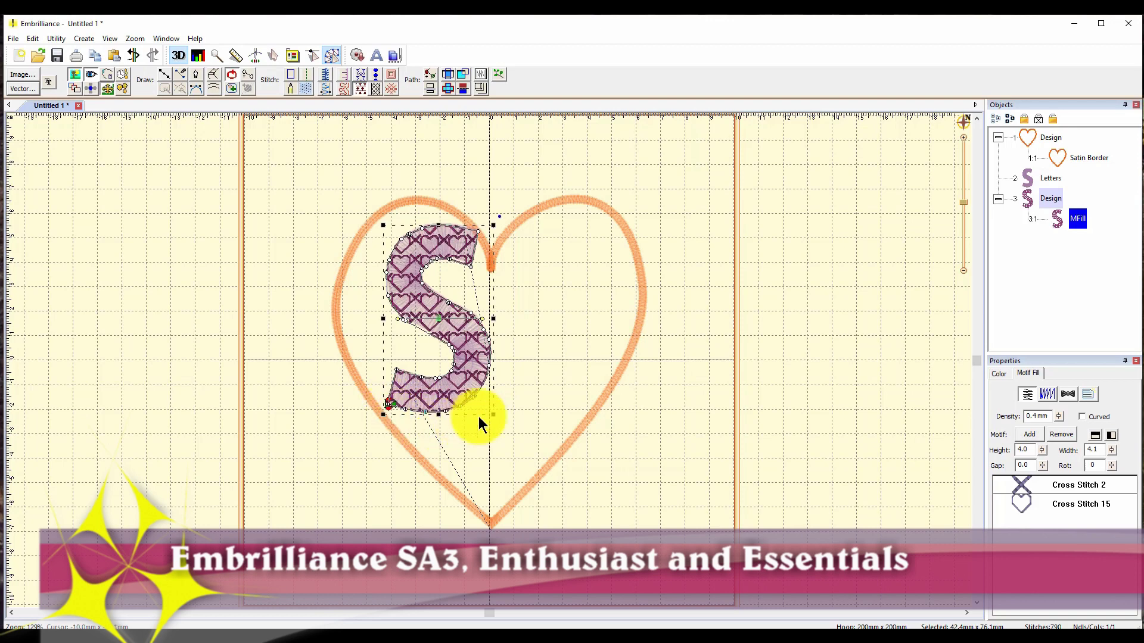
{"action": "left_click", "coordinate": [534, 356]}
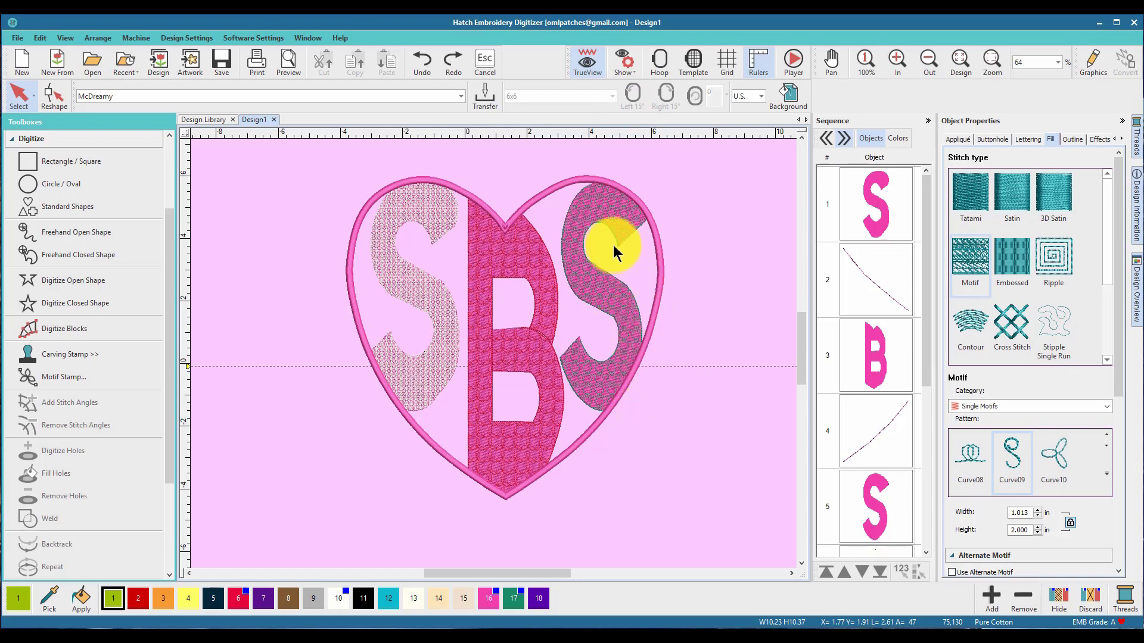
In Hatch Embroidery Digitizer, duplicate the satin heart outline and recolor the copy with white thread color 10.
{"action": "left_click", "coordinate": [617, 209]}
{"action": "left_click", "coordinate": [681, 302]}
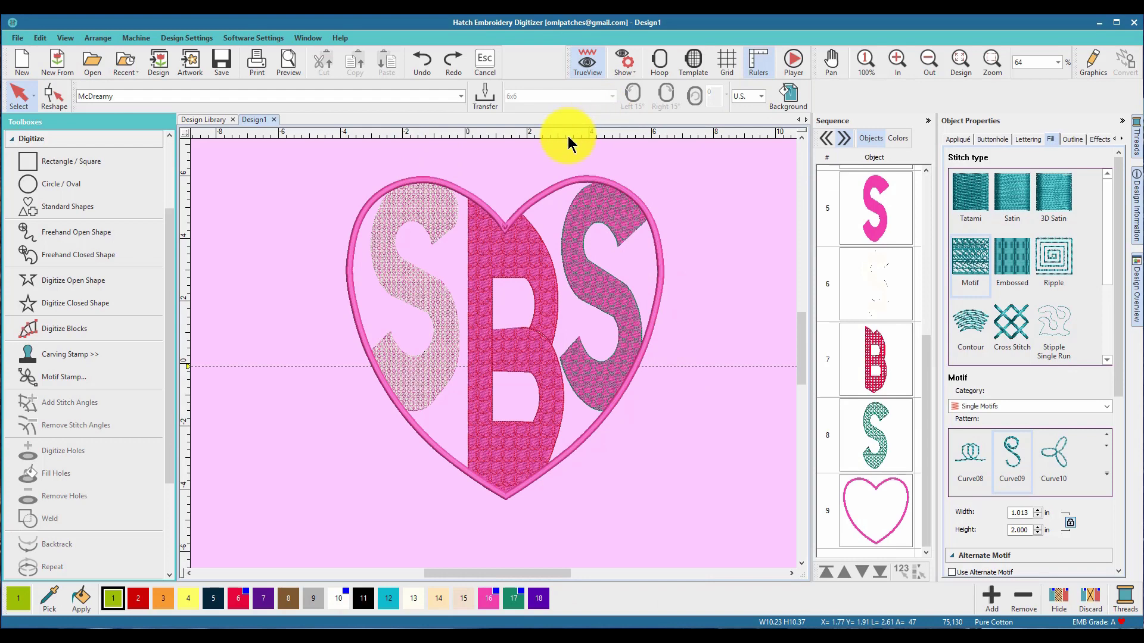
{"action": "left_click", "coordinate": [512, 218]}
{"action": "right_click", "coordinate": [513, 217]}
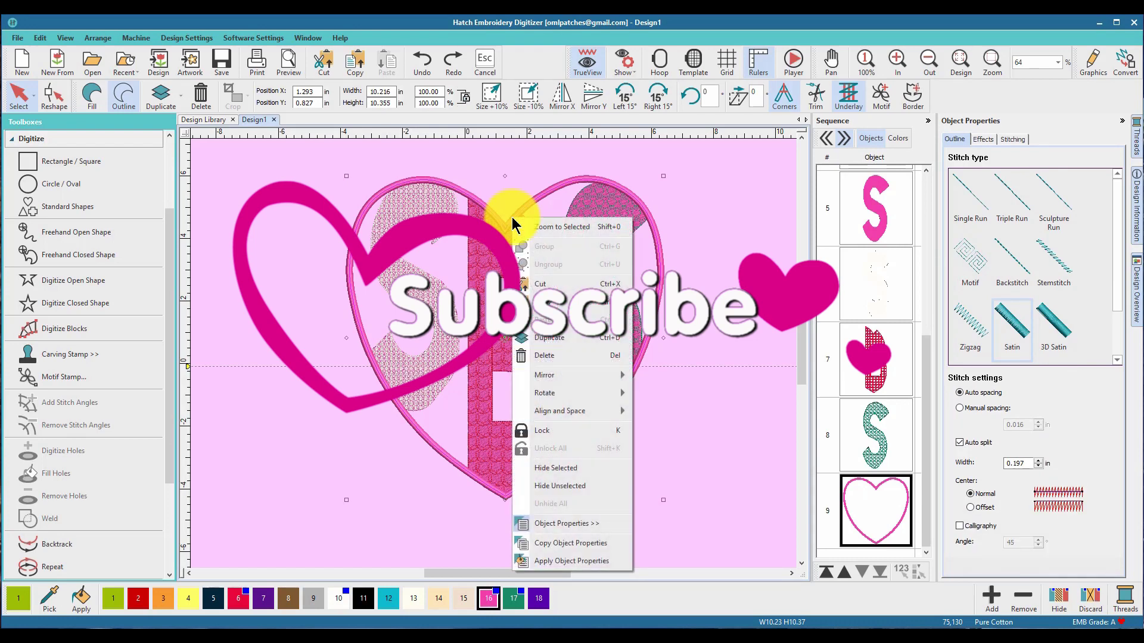
{"action": "left_click", "coordinate": [564, 341]}
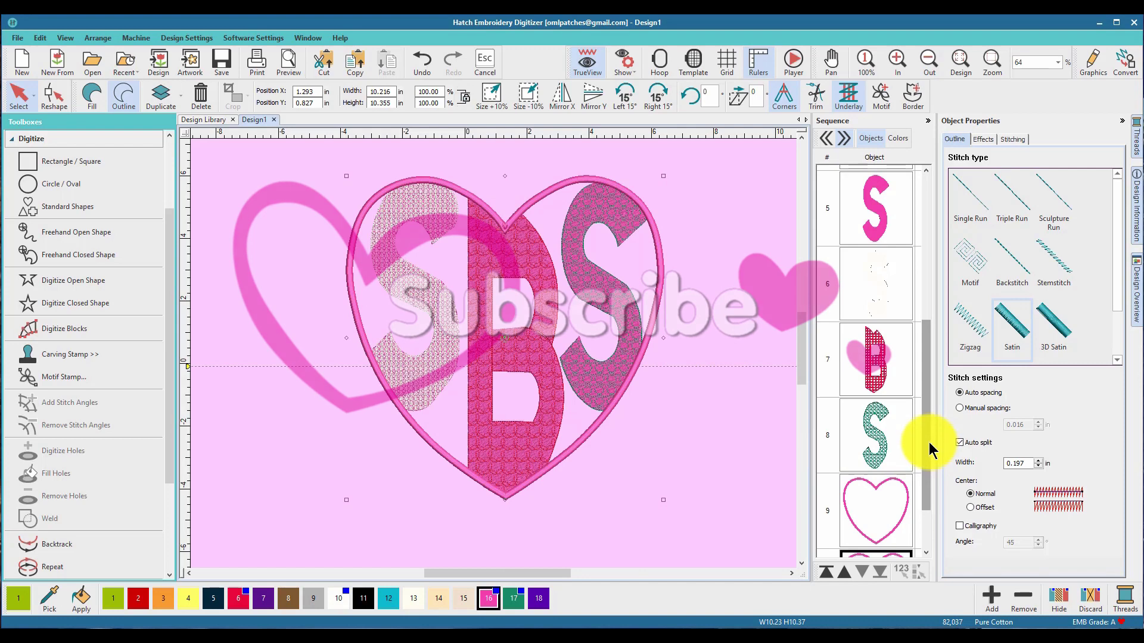
{"action": "scroll", "coordinate": [923, 511], "scroll_direction": "down", "scroll_amount": 1}
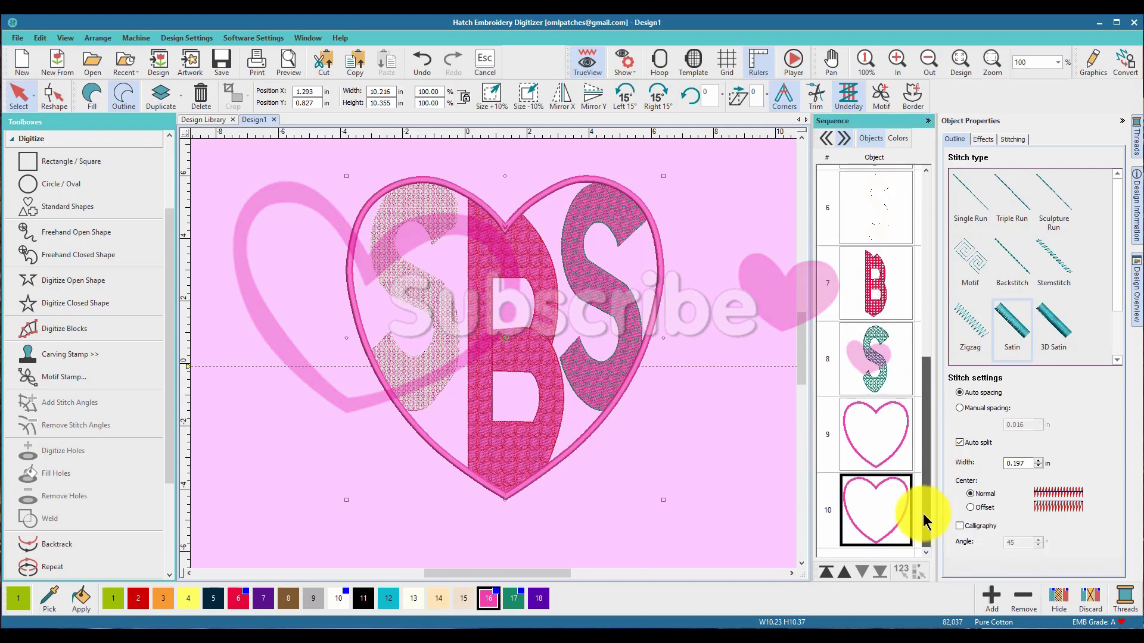
{"action": "left_click", "coordinate": [337, 598]}
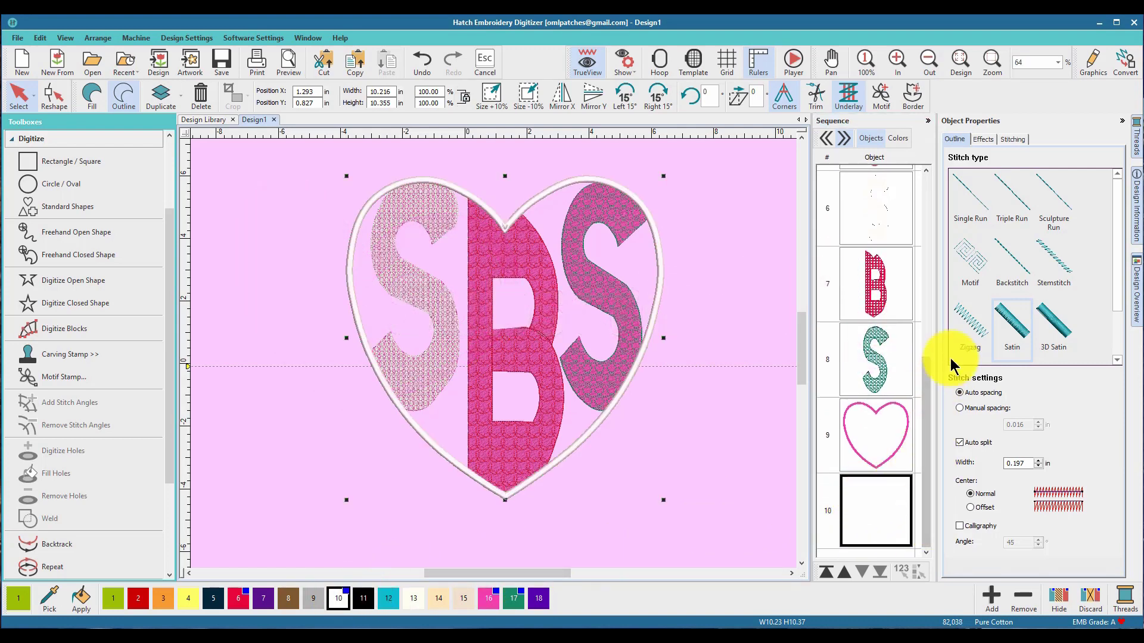
Change the white heart outline to a Motif stitch using the Blackwork pattern NBW16.
{"action": "left_click", "coordinate": [971, 258]}
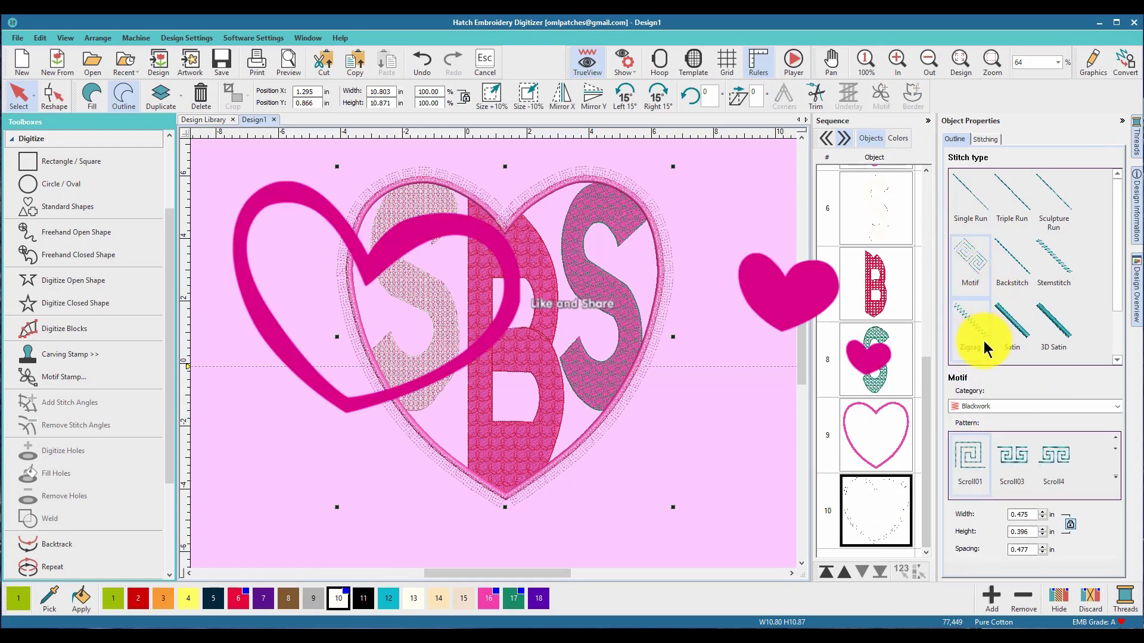
{"action": "left_click", "coordinate": [1115, 475]}
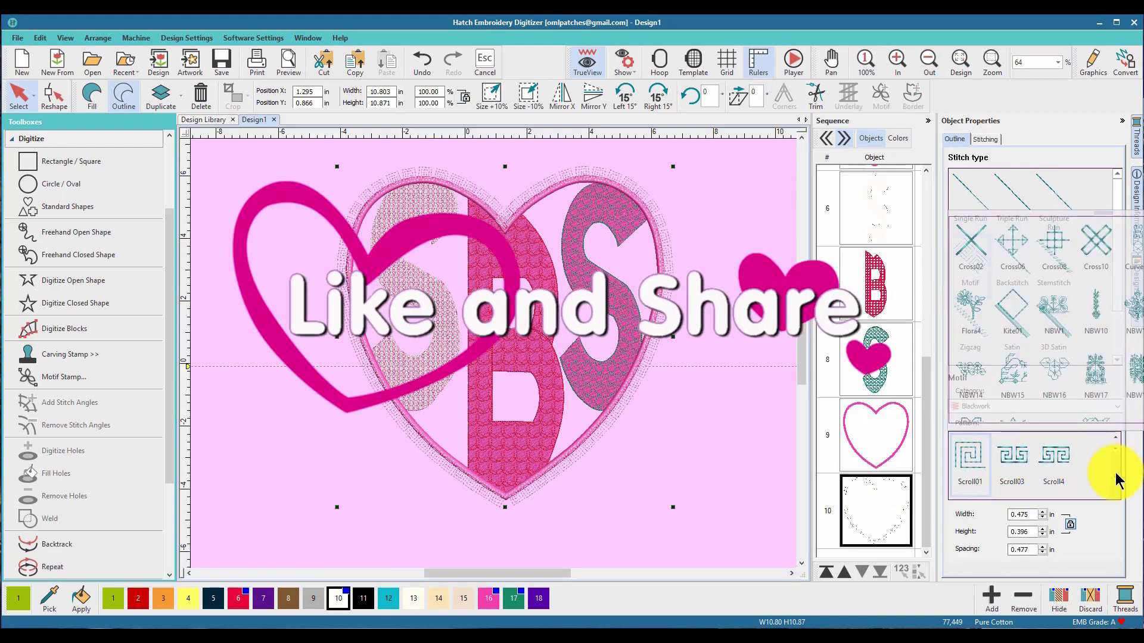
{"action": "left_click", "coordinate": [1076, 213]}
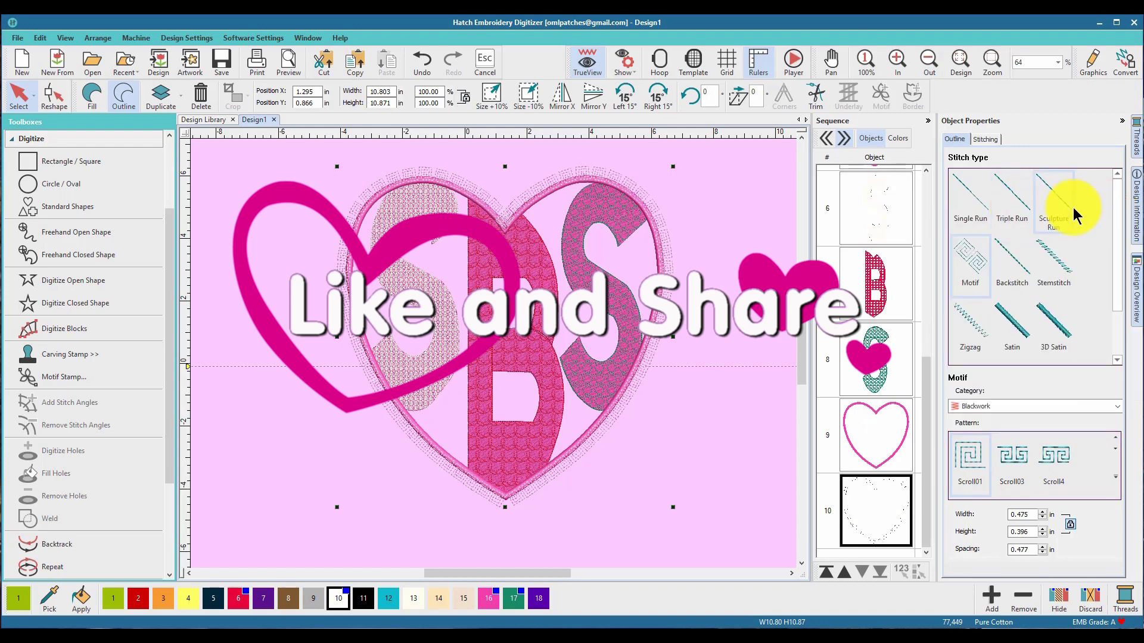
{"action": "left_click", "coordinate": [1115, 476]}
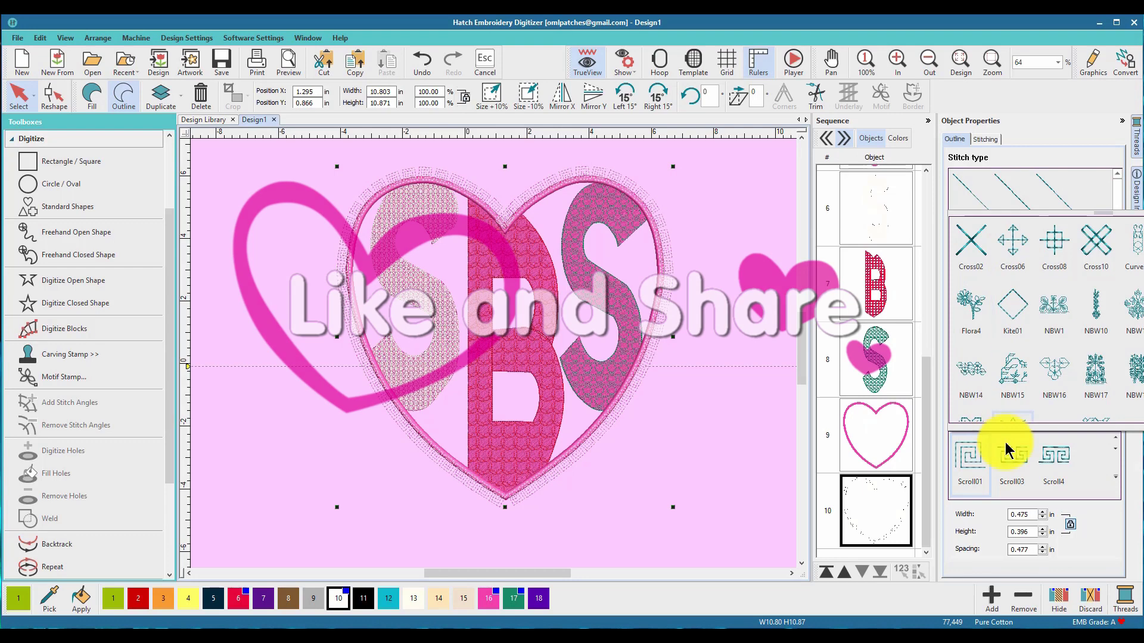
{"action": "left_click", "coordinate": [1115, 478]}
{"action": "left_click", "coordinate": [1099, 492]}
{"action": "left_click", "coordinate": [1052, 405]}
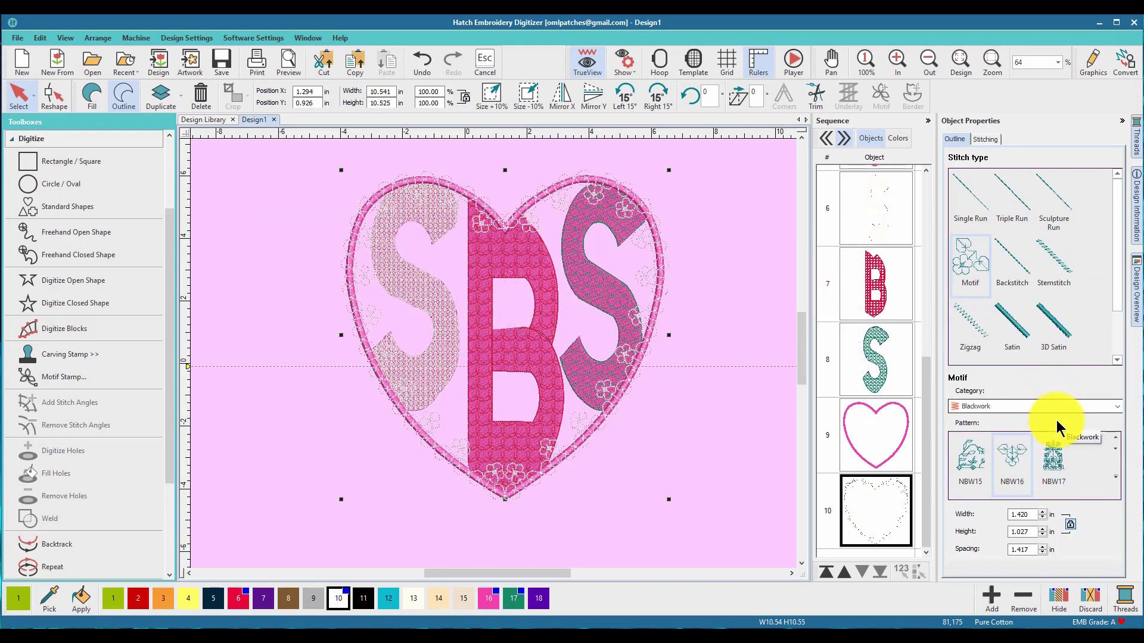
Switch the heart outline's motif category to Single Motifs and try the Circle02 and Circle03 patterns.
{"action": "left_click", "coordinate": [1051, 408]}
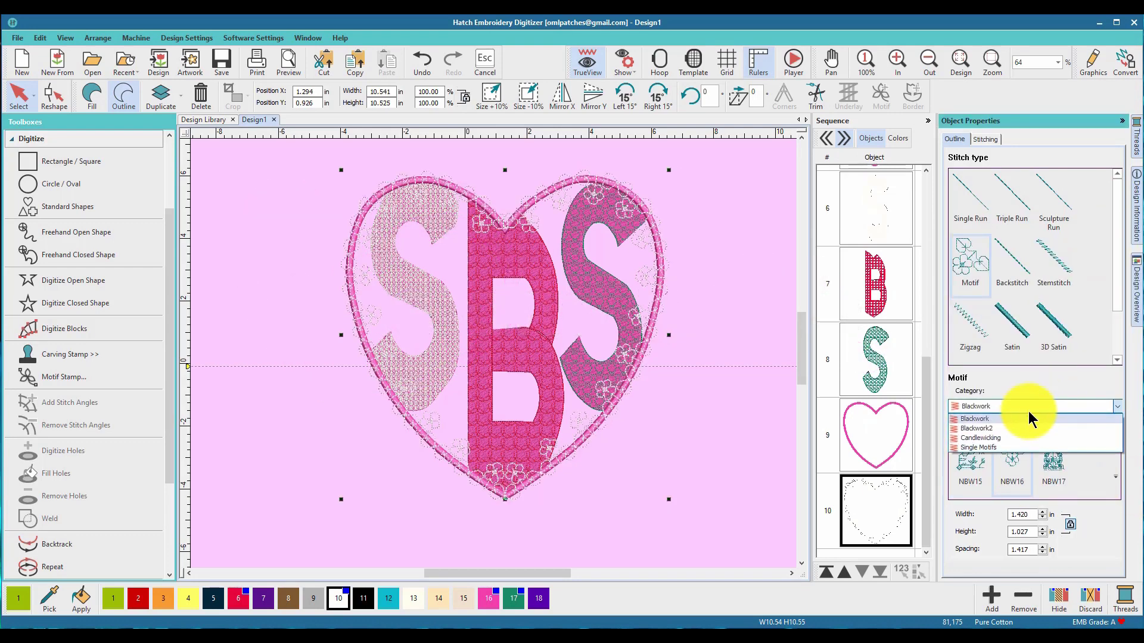
{"action": "left_click", "coordinate": [992, 447]}
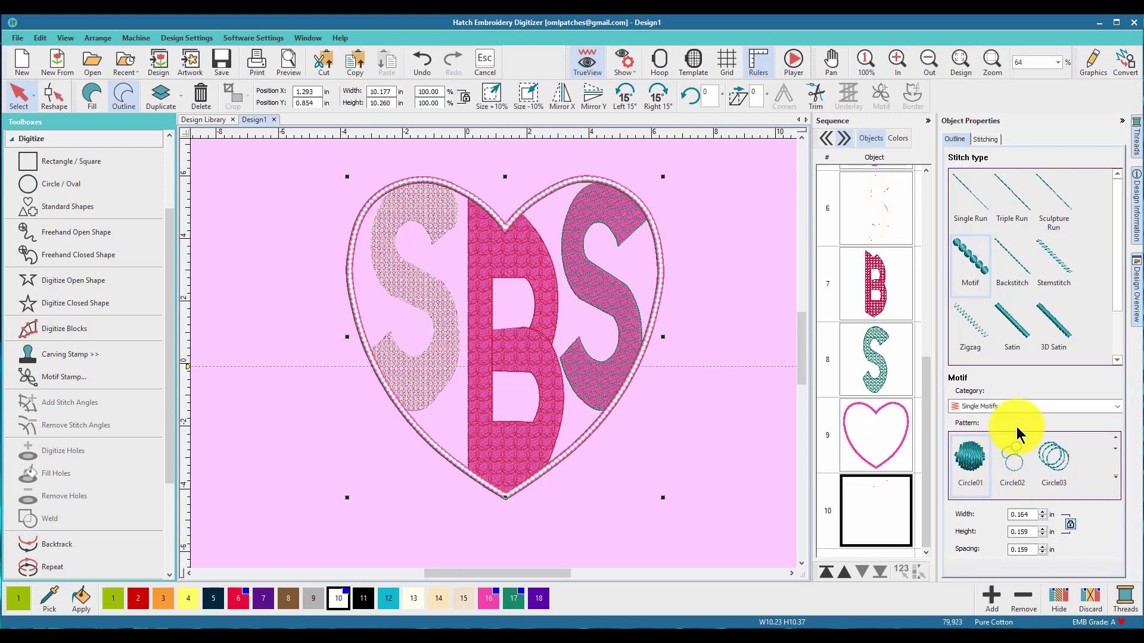
{"action": "left_click", "coordinate": [1011, 461]}
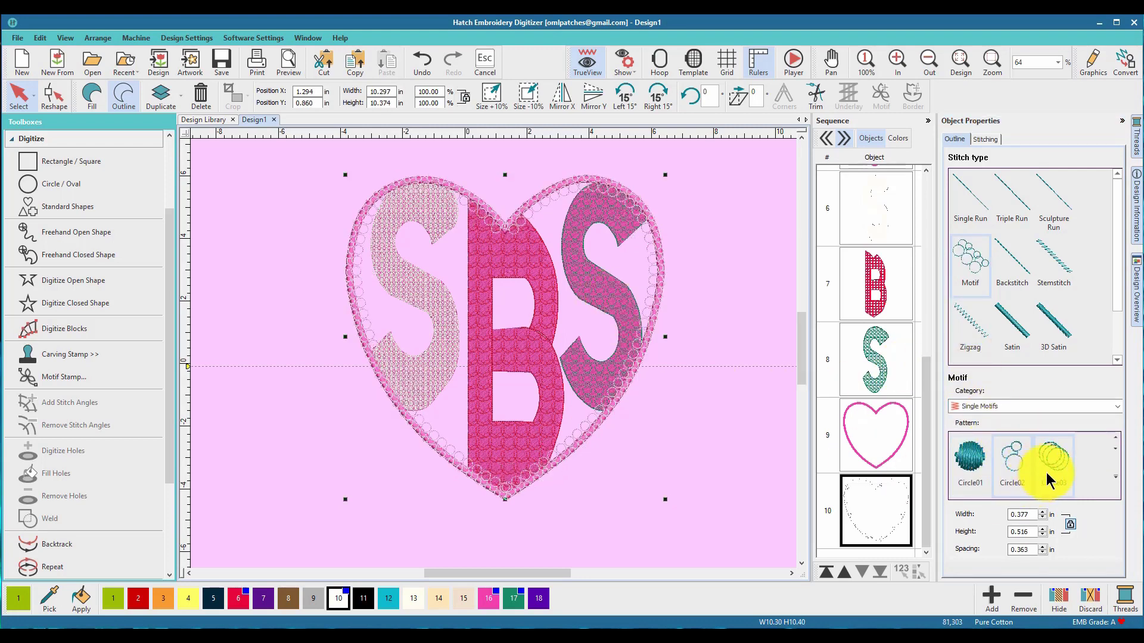
{"action": "left_click", "coordinate": [1069, 469]}
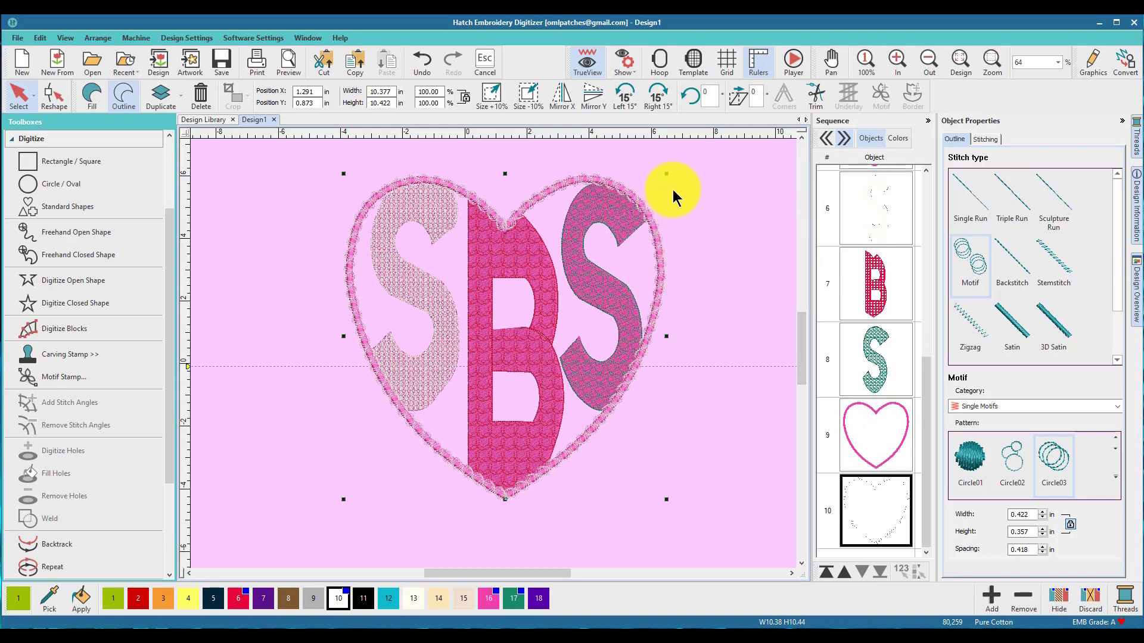
Enlarge the Circle03 motif heart to about 10.76 in wide by 10.81 in high, outside the satin heart.
{"action": "left_click_drag", "start_coordinate": [666, 174], "coordinate": [678, 161]}
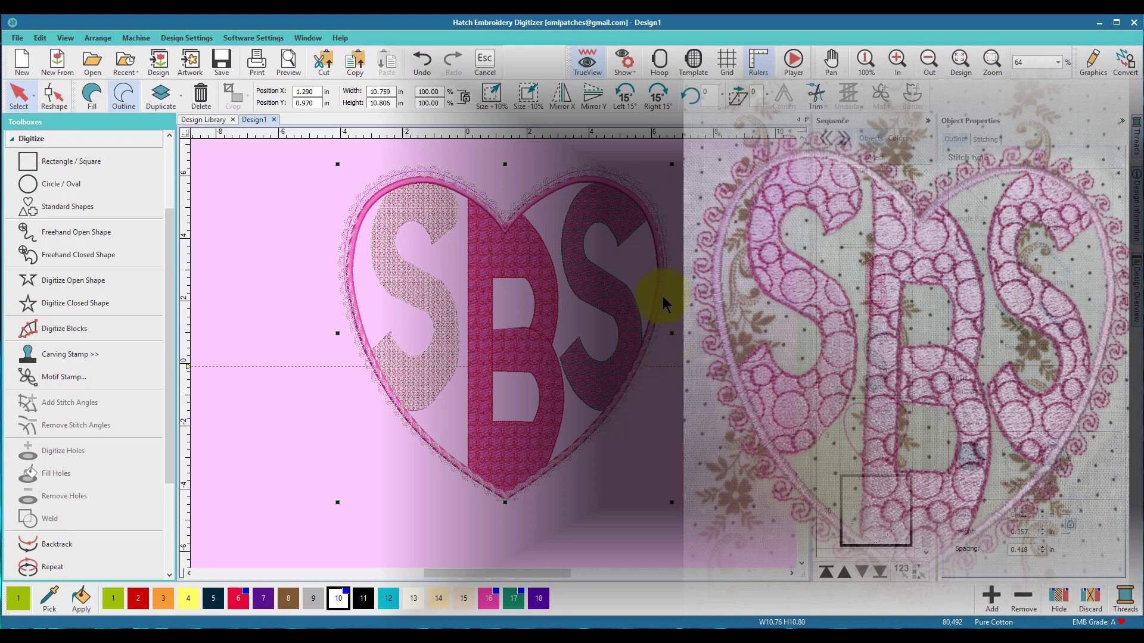
{"action": "scroll", "coordinate": [662, 337], "scroll_direction": "up", "scroll_amount": 4}
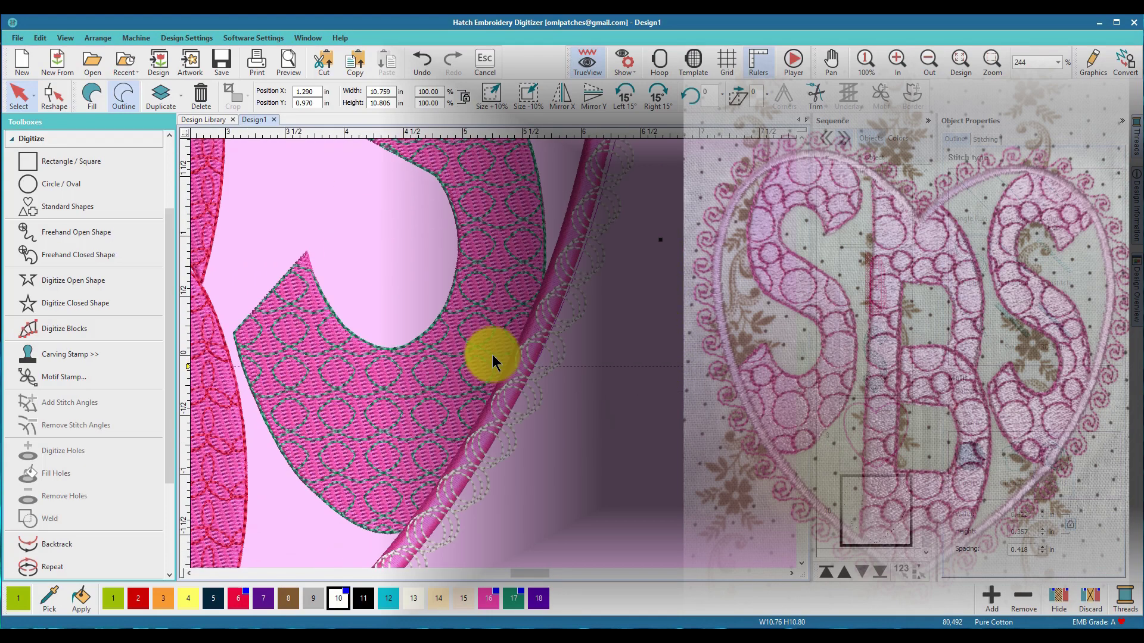
{"action": "scroll", "coordinate": [500, 345], "scroll_direction": "down", "scroll_amount": 4}
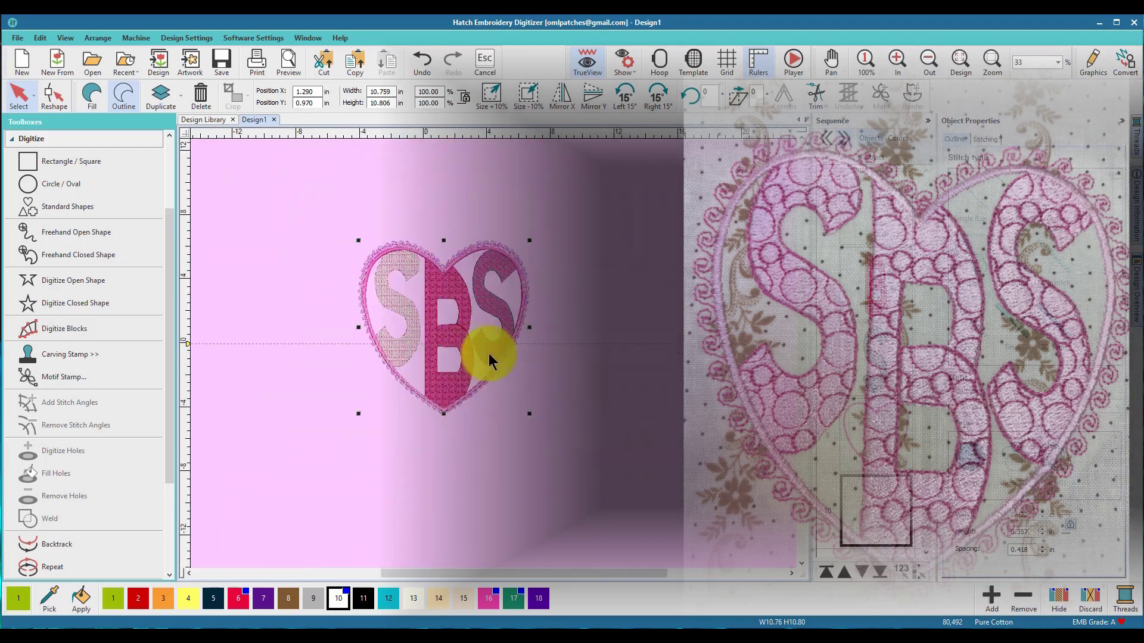
{"action": "scroll", "coordinate": [461, 297], "scroll_direction": "up", "scroll_amount": 1}
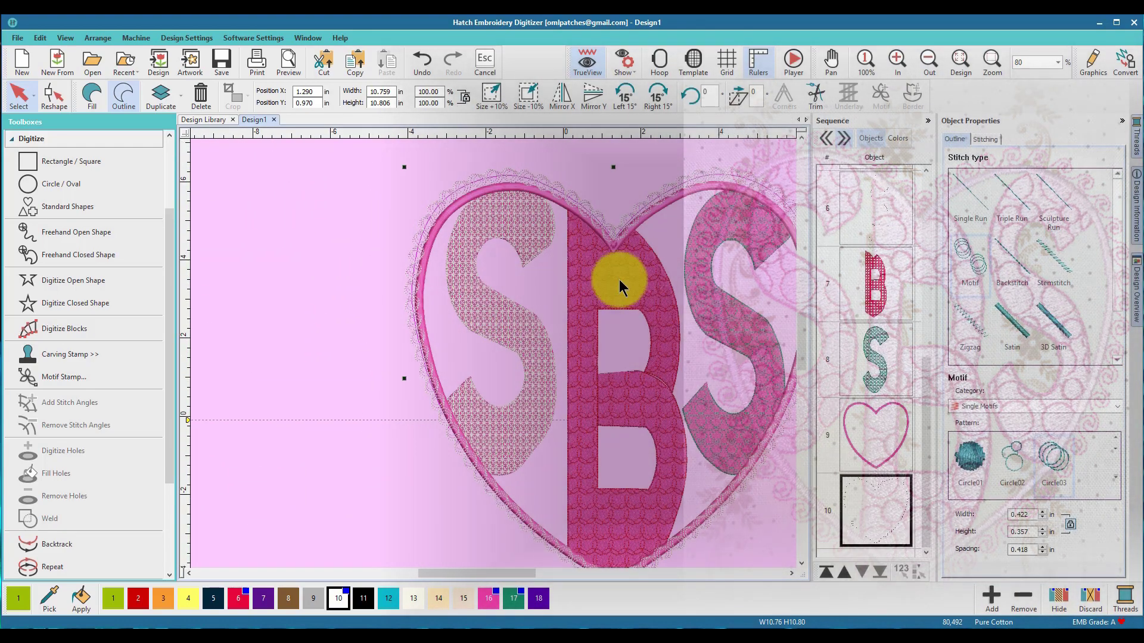
Browse the Single Motifs patterns and apply Lines13 to the white heart outline.
{"action": "left_click", "coordinate": [1114, 476]}
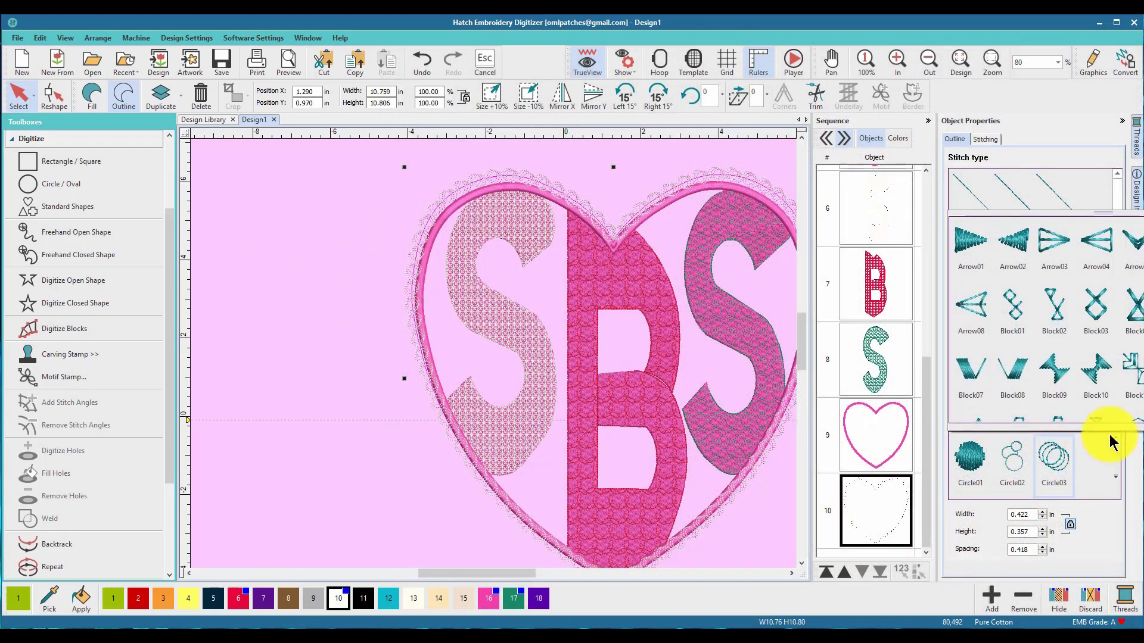
{"action": "scroll", "coordinate": [1052, 321], "scroll_direction": "down", "scroll_amount": 3}
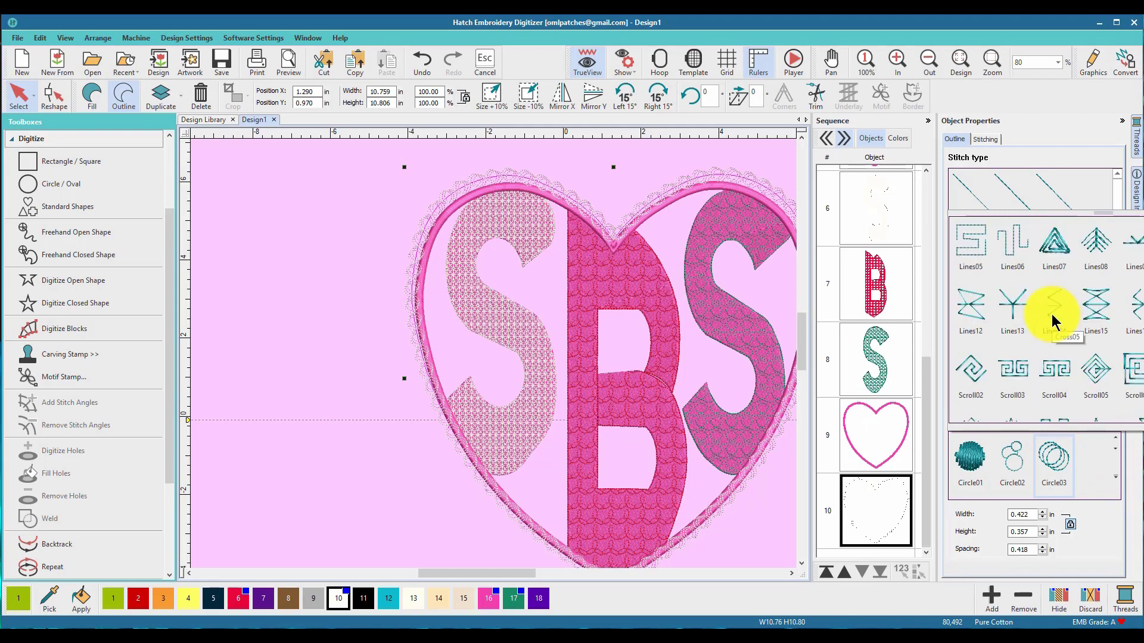
{"action": "scroll", "coordinate": [1052, 322], "scroll_direction": "down", "scroll_amount": 3}
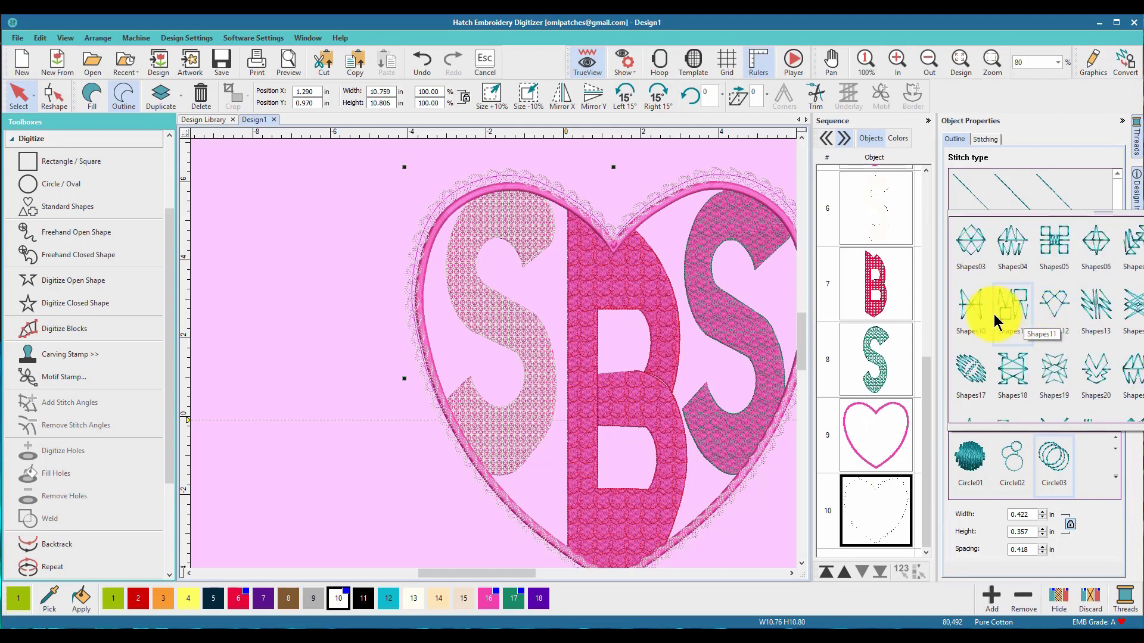
{"action": "scroll", "coordinate": [1000, 326], "scroll_direction": "down", "scroll_amount": 3}
{"action": "scroll", "coordinate": [1012, 327], "scroll_direction": "down", "scroll_amount": 6}
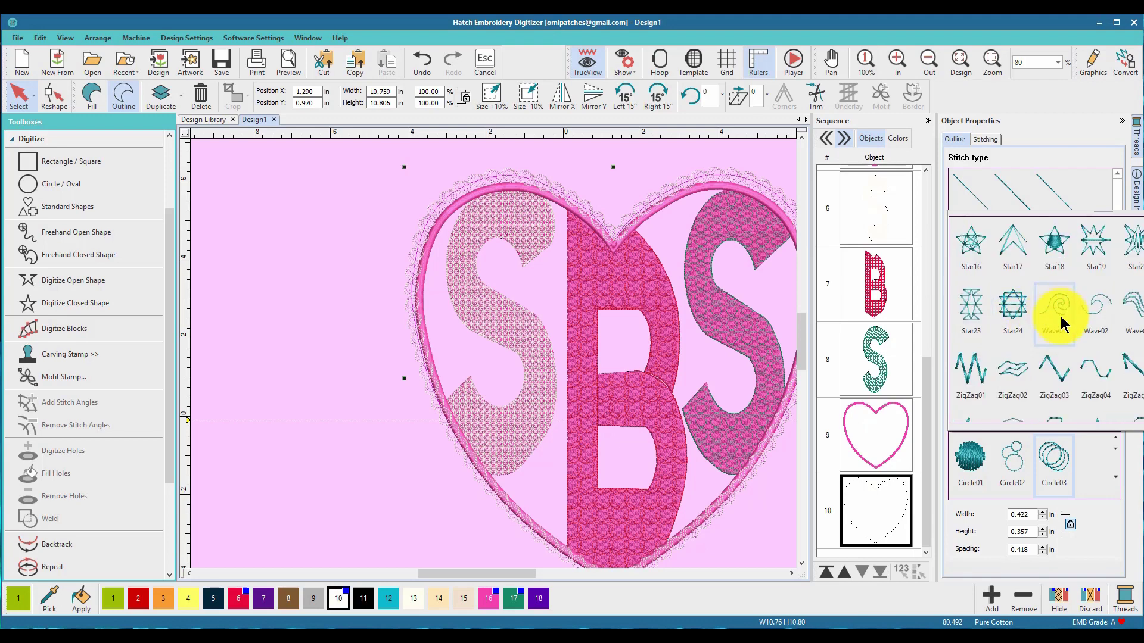
{"action": "scroll", "coordinate": [1031, 310], "scroll_direction": "down", "scroll_amount": 3}
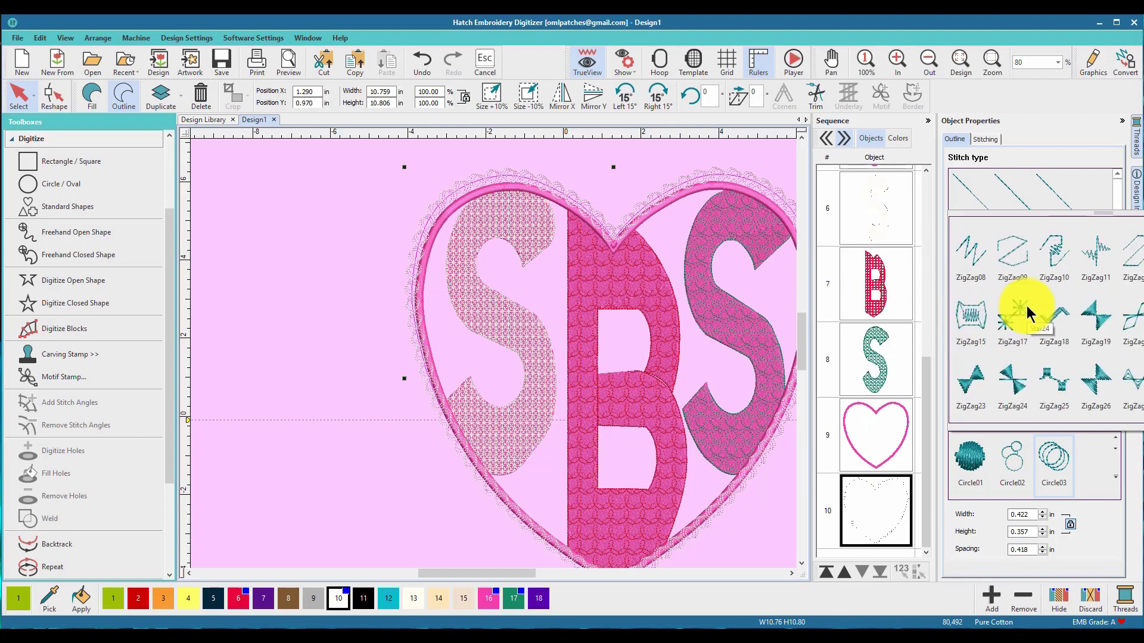
{"action": "scroll", "coordinate": [1027, 315], "scroll_direction": "up", "scroll_amount": 9}
{"action": "scroll", "coordinate": [1028, 319], "scroll_direction": "up", "scroll_amount": 5}
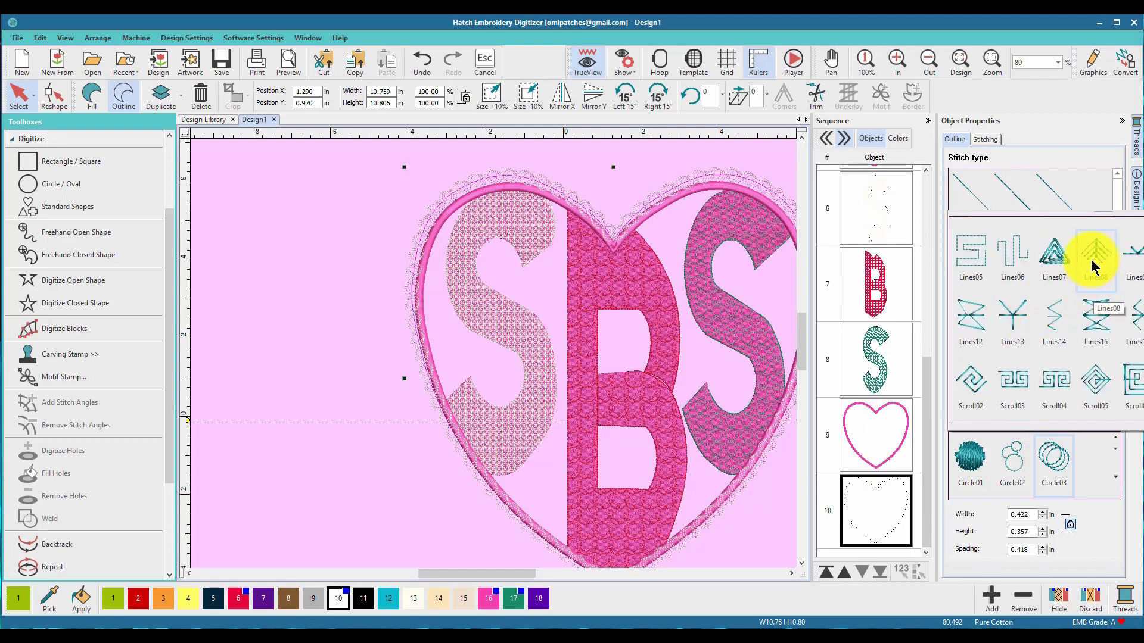
{"action": "left_click", "coordinate": [1012, 316]}
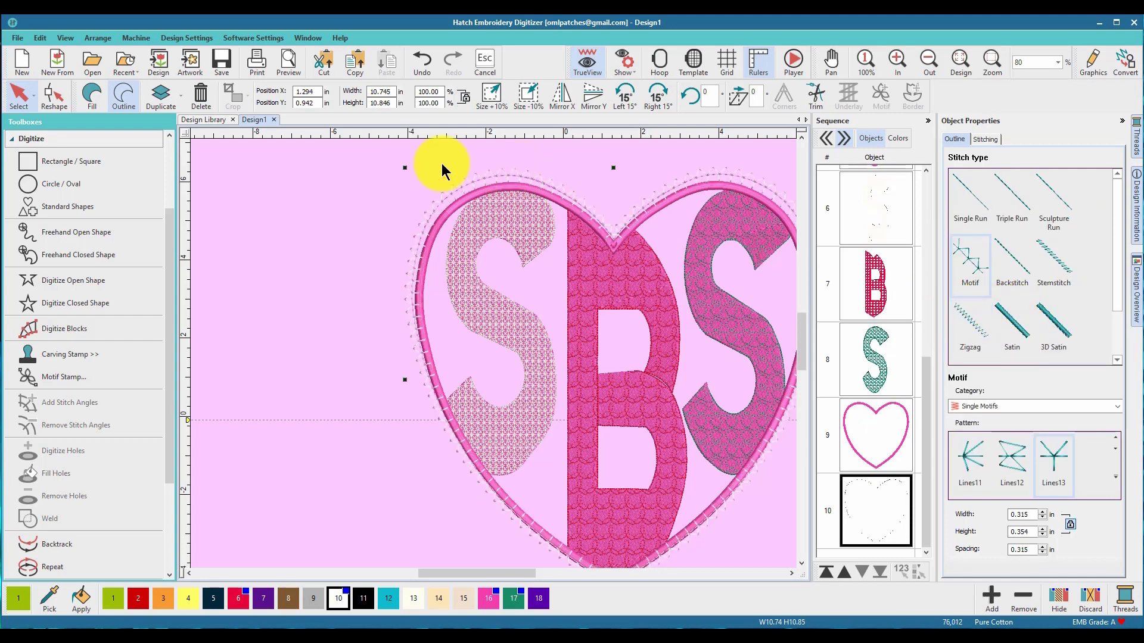
Scale the Lines13 motif heart down proportionally to about 10.38 in wide by 10.48 in high over the satin heart.
{"action": "left_click_drag", "start_coordinate": [409, 169], "coordinate": [413, 178]}
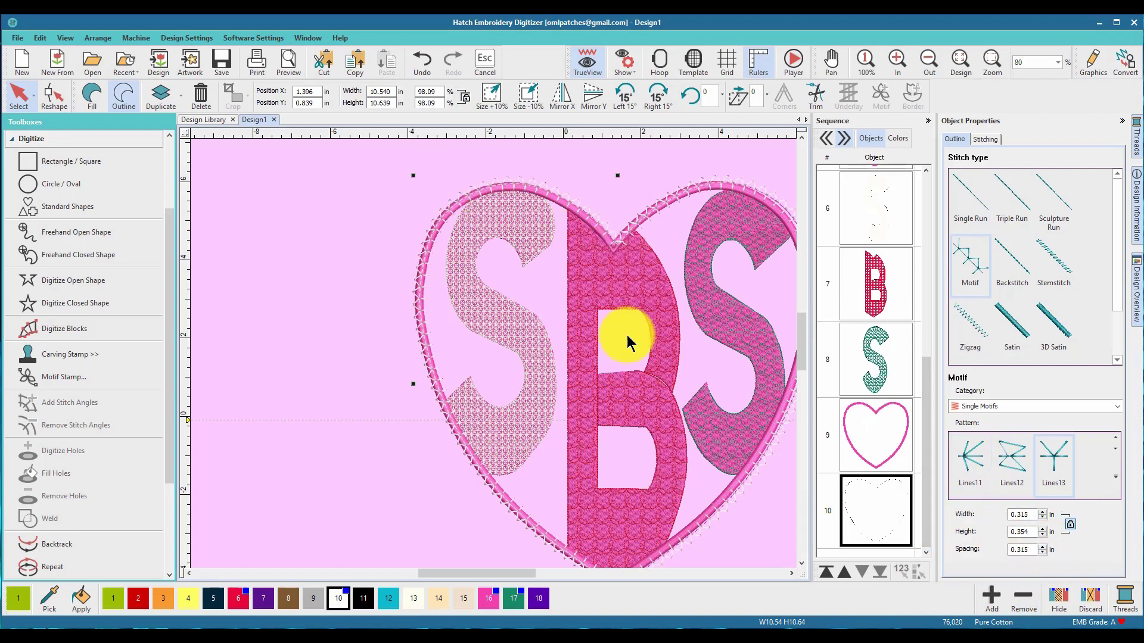
{"action": "left_click", "coordinate": [792, 573]}
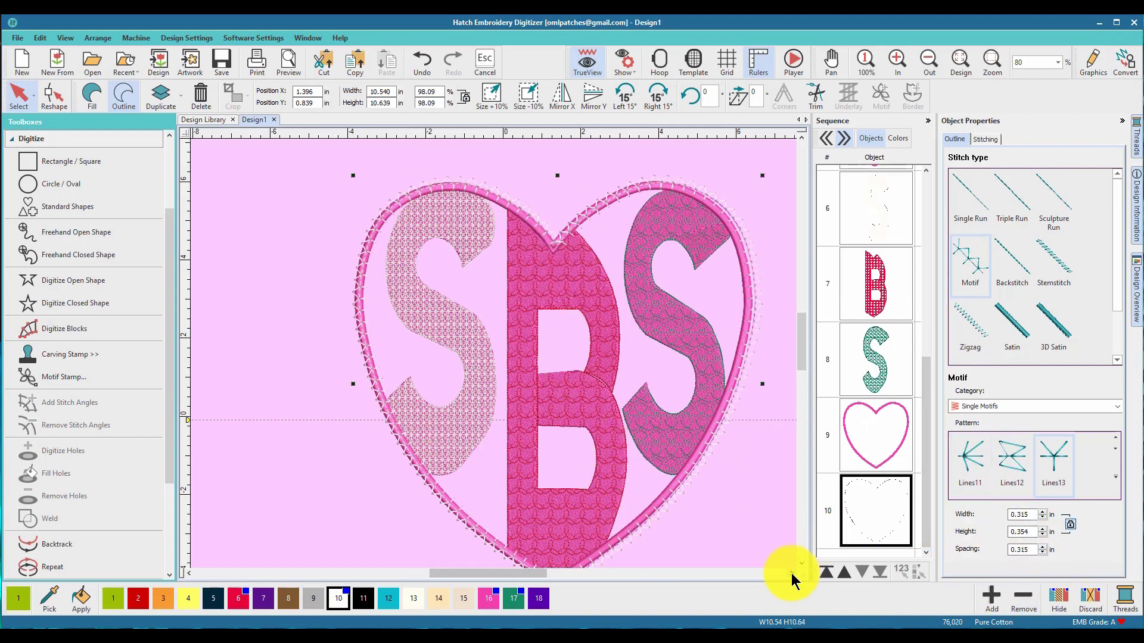
{"action": "left_click", "coordinate": [749, 358]}
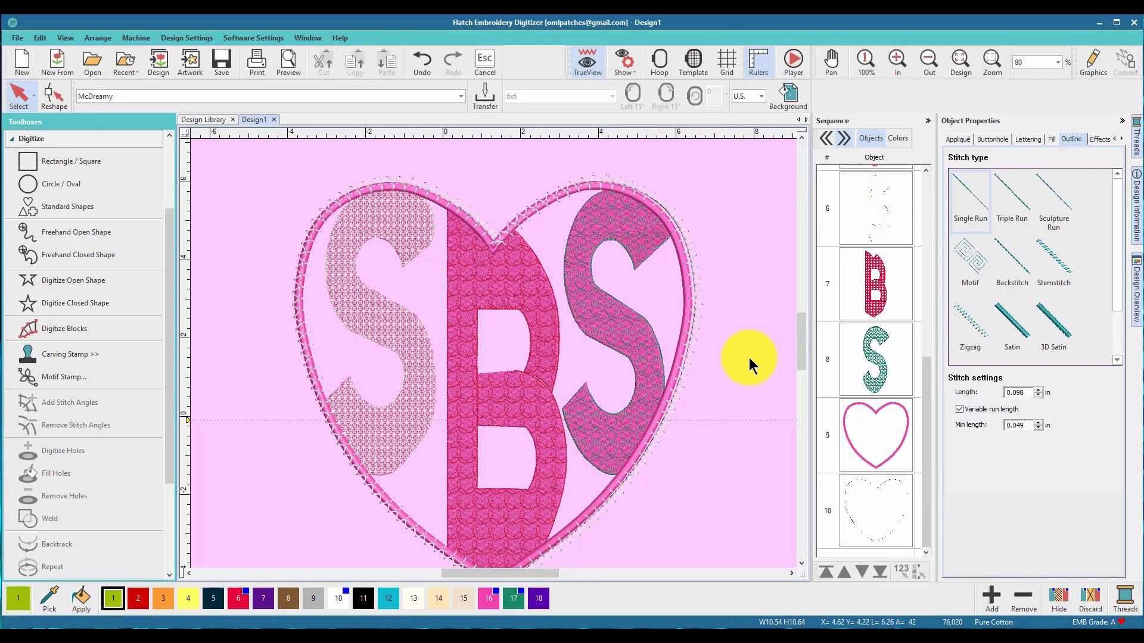
{"action": "left_click", "coordinate": [685, 245]}
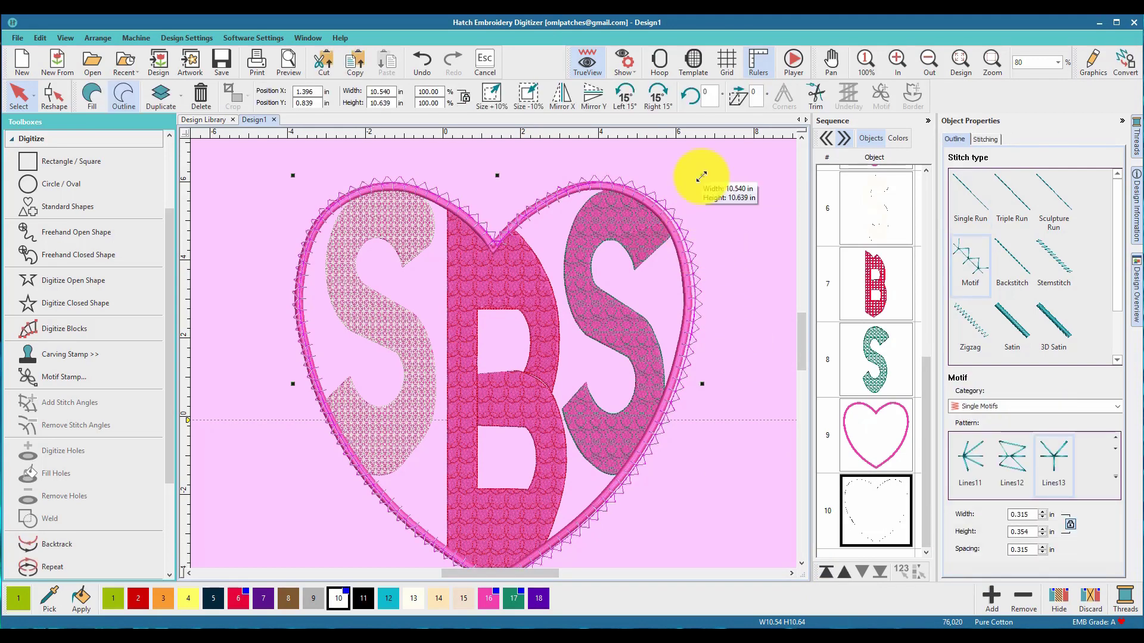
{"action": "left_click_drag", "start_coordinate": [701, 176], "coordinate": [696, 182]}
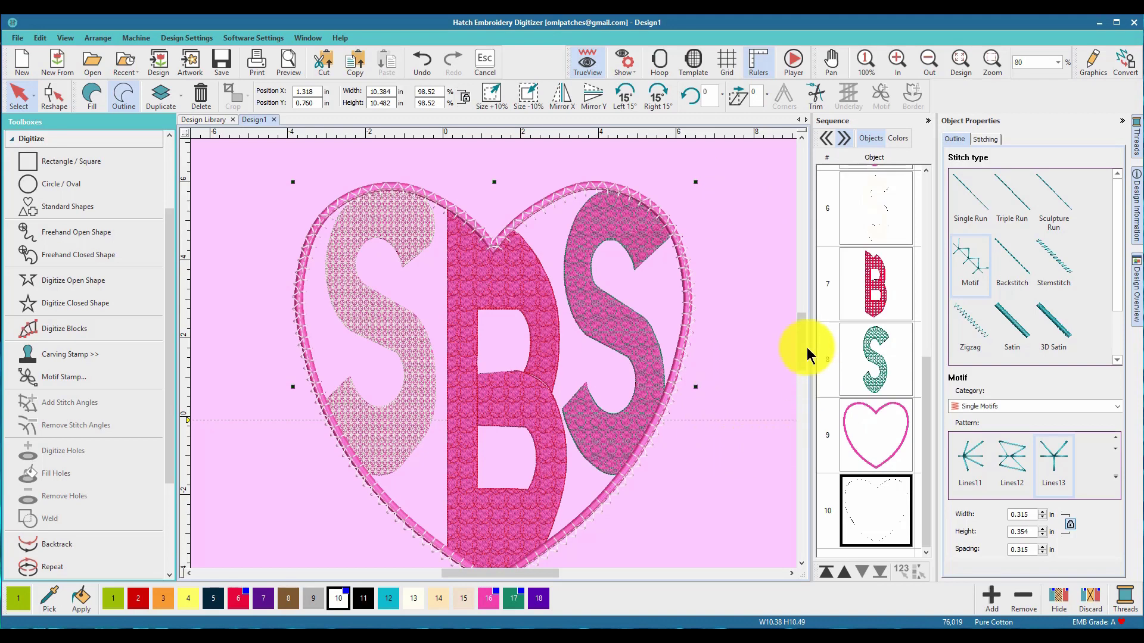
Reduce the motif heart's height to about 10.29 in by raising its lower edge to the satin heart's tip.
{"action": "scroll", "coordinate": [810, 351], "scroll_direction": "down", "scroll_amount": 3}
{"action": "left_click_drag", "start_coordinate": [492, 424], "coordinate": [491, 416]}
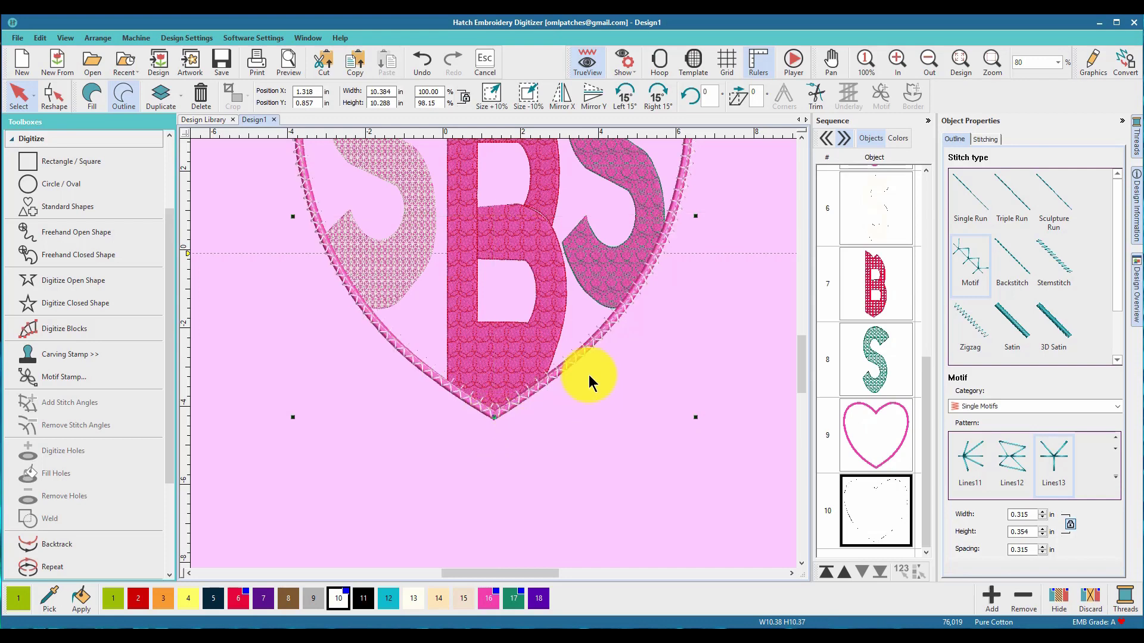
{"action": "scroll", "coordinate": [587, 373], "scroll_direction": "down", "scroll_amount": 4}
{"action": "scroll", "coordinate": [491, 339], "scroll_direction": "up", "scroll_amount": 2}
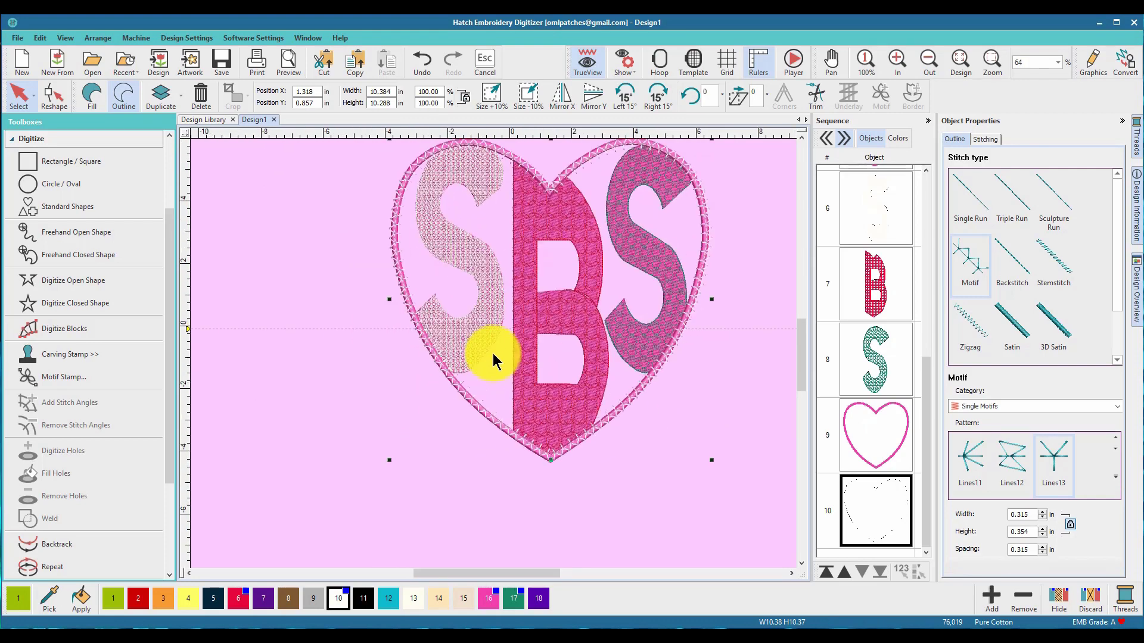
{"action": "scroll", "coordinate": [493, 361], "scroll_direction": "up", "scroll_amount": 1}
{"action": "scroll", "coordinate": [542, 350], "scroll_direction": "up", "scroll_amount": 1}
{"action": "scroll", "coordinate": [542, 303], "scroll_direction": "down", "scroll_amount": 2}
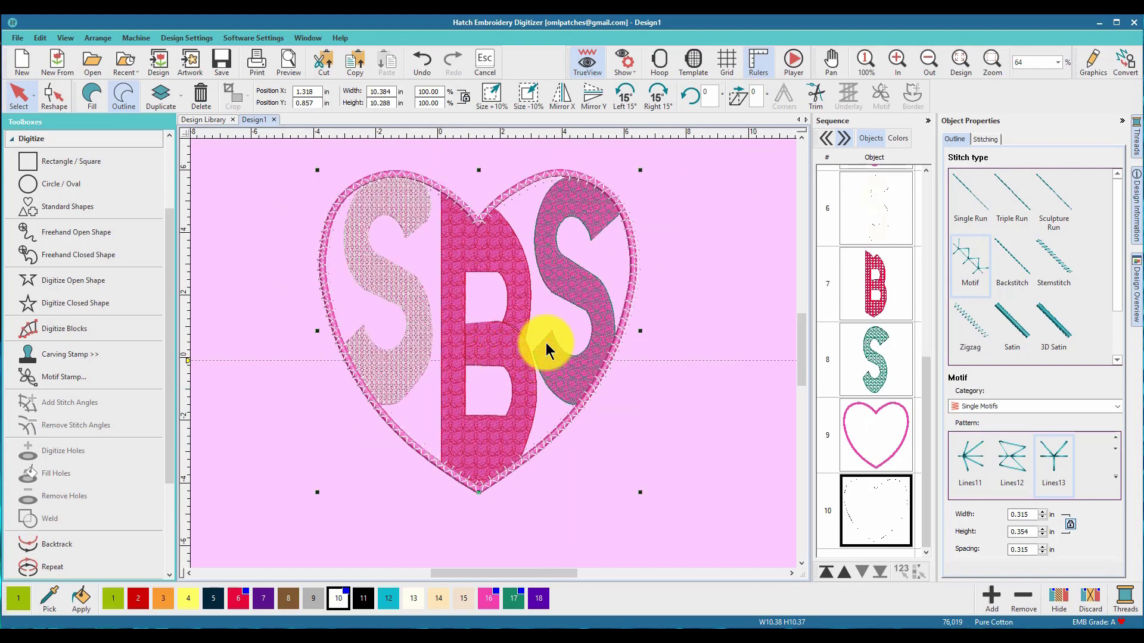